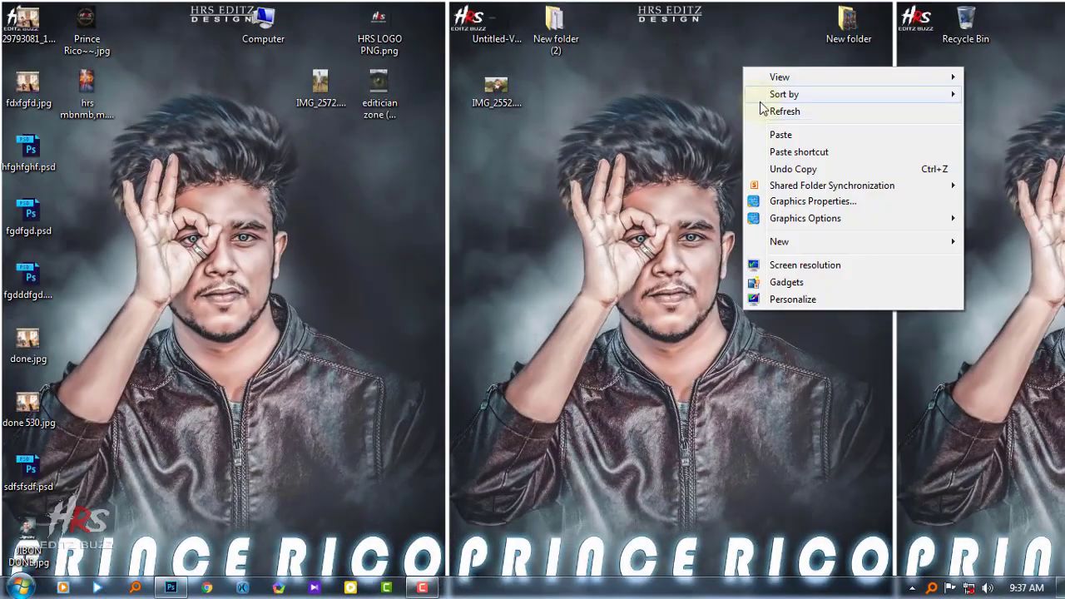
Step: Refresh the desktop and drag IMG_2552.JPG into Photoshop to open it
{"action": "left_click", "coordinate": [782, 106]}
{"action": "mouse_move", "coordinate": [496, 92]}
{"action": "left_mouse_down"}
{"action": "mouse_move", "coordinate": [241, 500]}
{"action": "mouse_move", "coordinate": [395, 409]}
{"action": "left_mouse_up"}
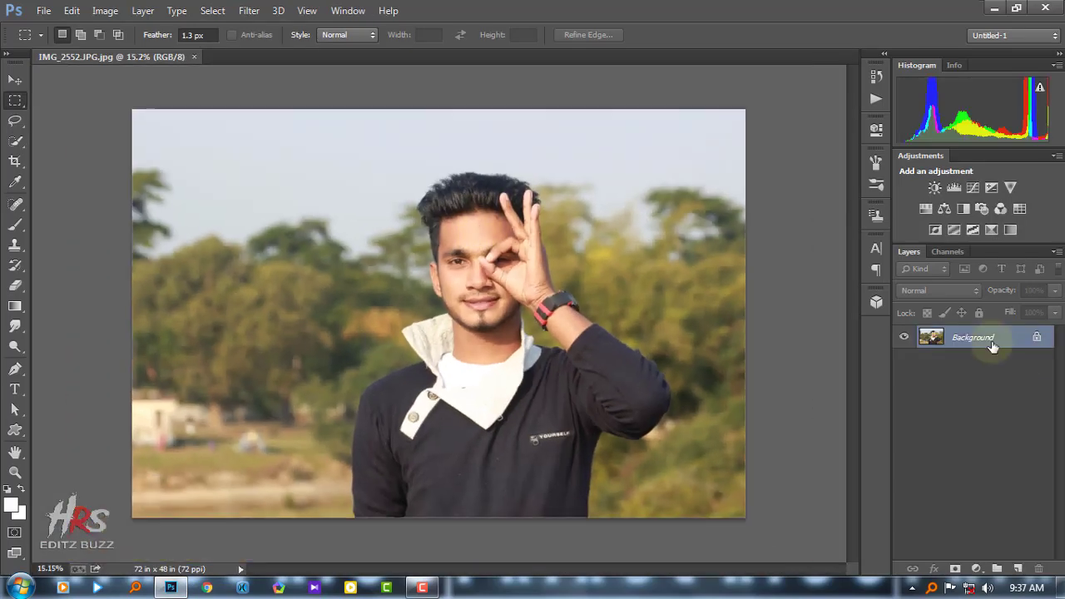
Step: Unlock the Background as Layer 0 and apply Shadows/Highlights with Shadows at 45%
{"action": "double_click", "coordinate": [974, 337]}
{"action": "left_click", "coordinate": [663, 184]}
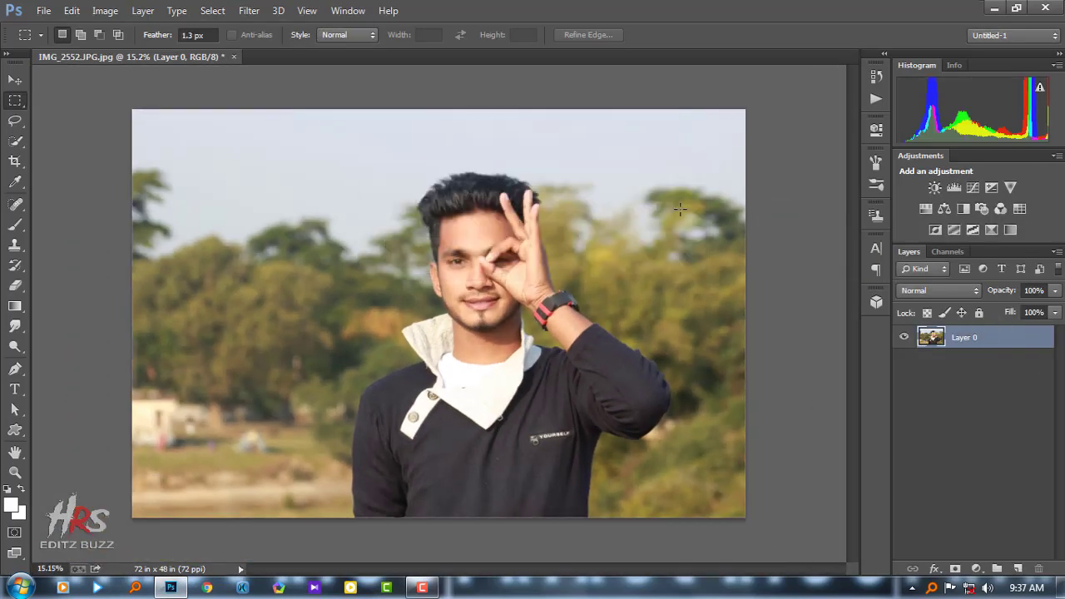
{"action": "left_click", "coordinate": [114, 12]}
{"action": "left_click", "coordinate": [366, 271]}
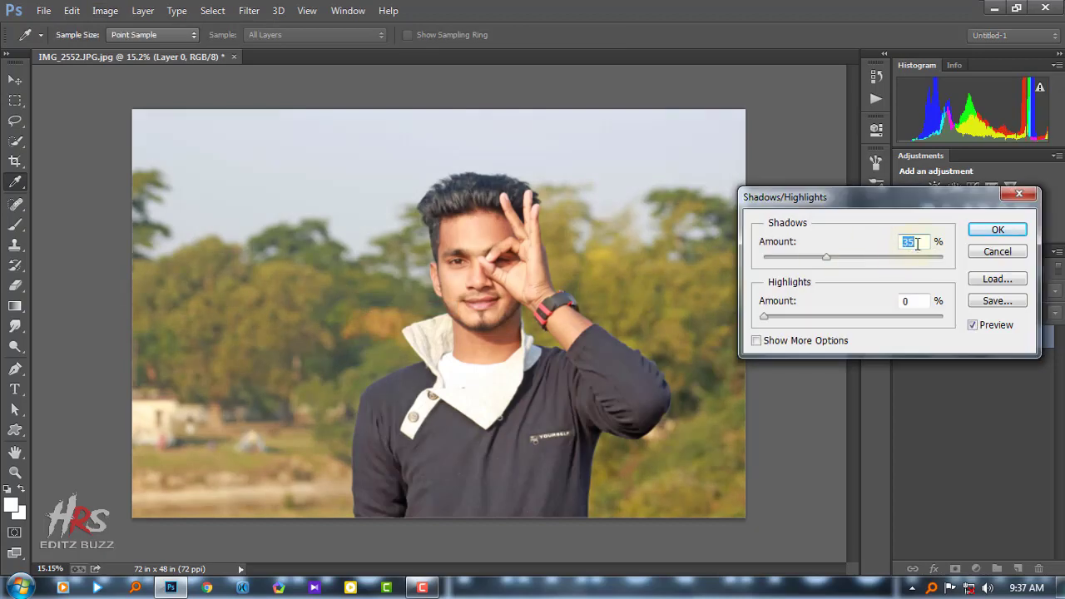
{"action": "left_click", "coordinate": [839, 255]}
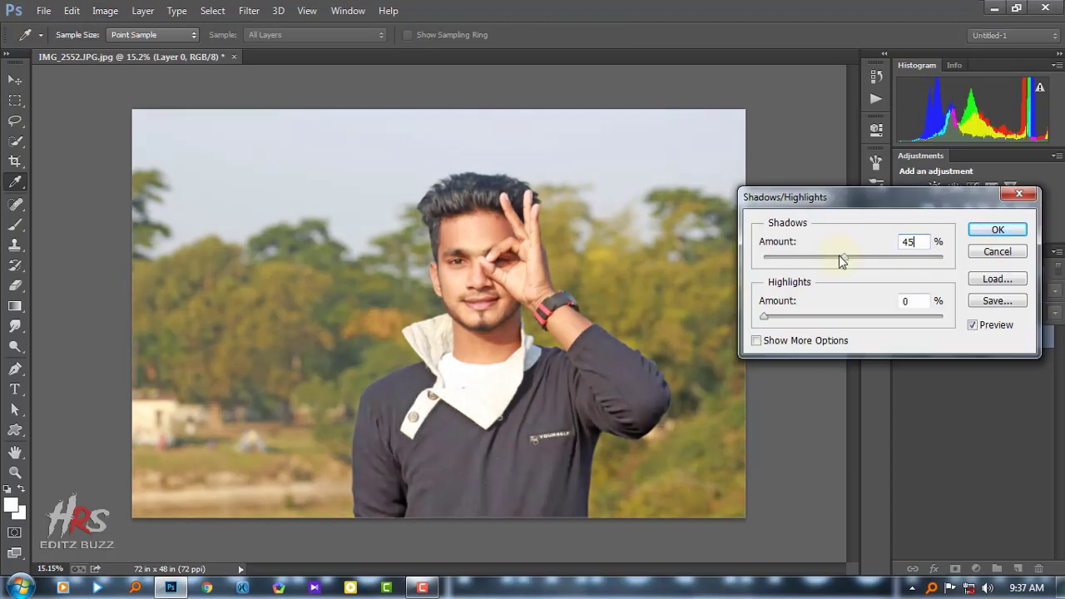
{"action": "left_click", "coordinate": [998, 229]}
Step: Remove 30% black from the Reds with Selective Color, then auto-contrast the photo
{"action": "key", "text": "m"}
{"action": "left_click", "coordinate": [104, 10]}
{"action": "mouse_move", "coordinate": [129, 50]}
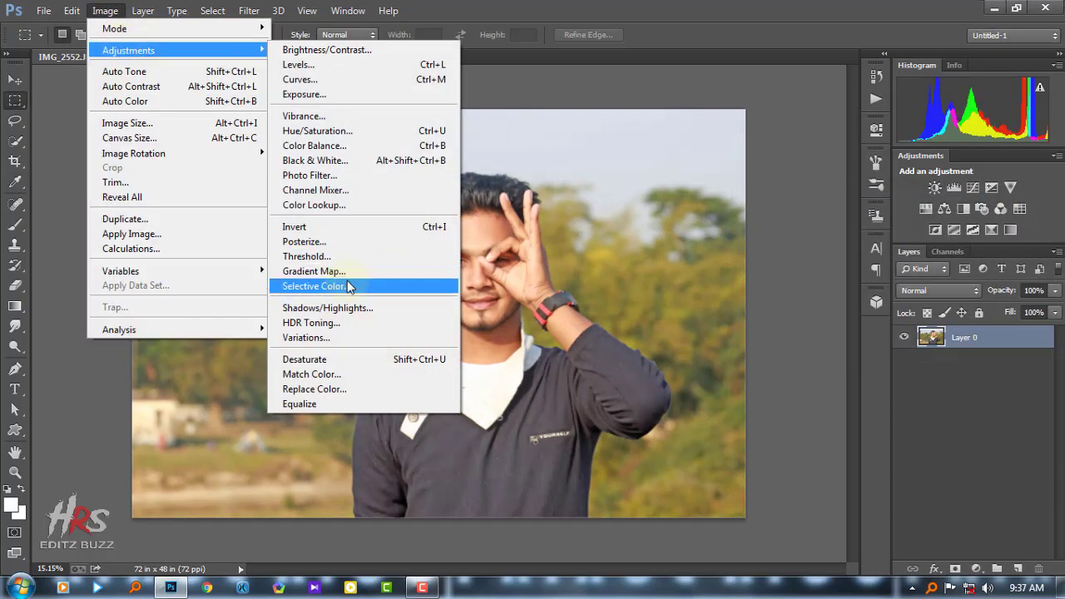
{"action": "left_click", "coordinate": [362, 288]}
{"action": "left_click", "coordinate": [779, 327]}
{"action": "left_click", "coordinate": [940, 158]}
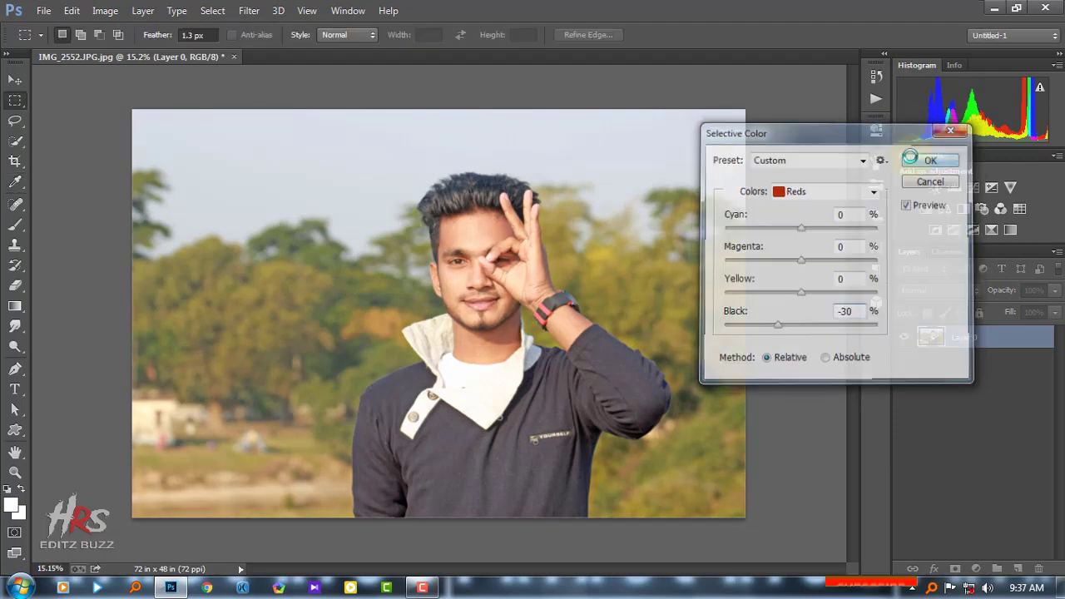
{"action": "left_click", "coordinate": [105, 10]}
{"action": "left_click", "coordinate": [139, 87]}
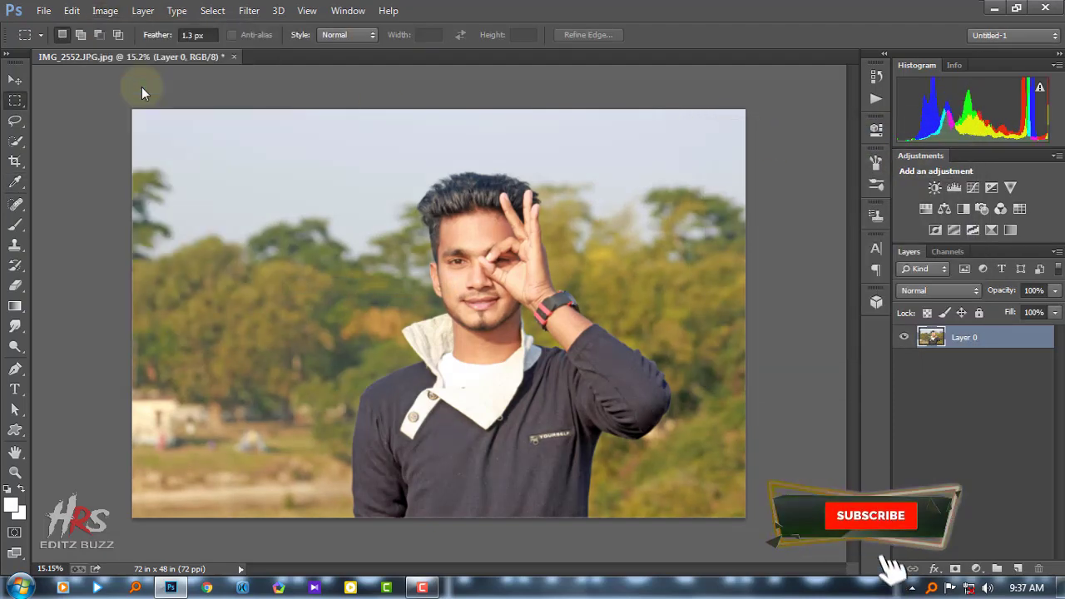
{"action": "left_click", "coordinate": [249, 10]}
{"action": "left_click", "coordinate": [304, 117]}
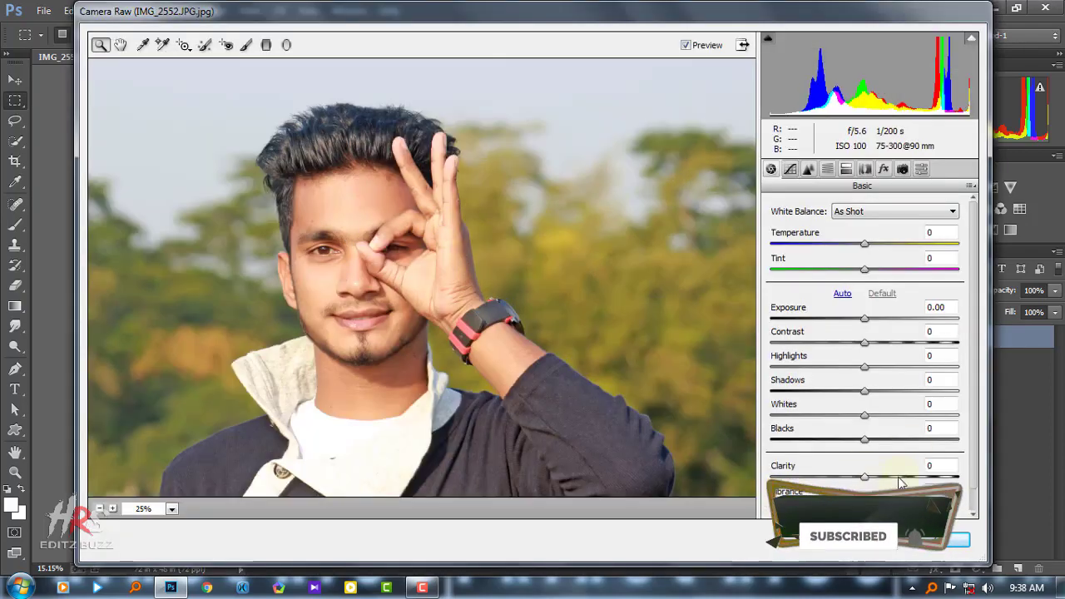
Step: Apply Camera Raw with Clarity +34, Highlights -83, brighter whites and raised Orange luminance
{"action": "left_click_drag", "start_coordinate": [865, 476], "coordinate": [896, 476]}
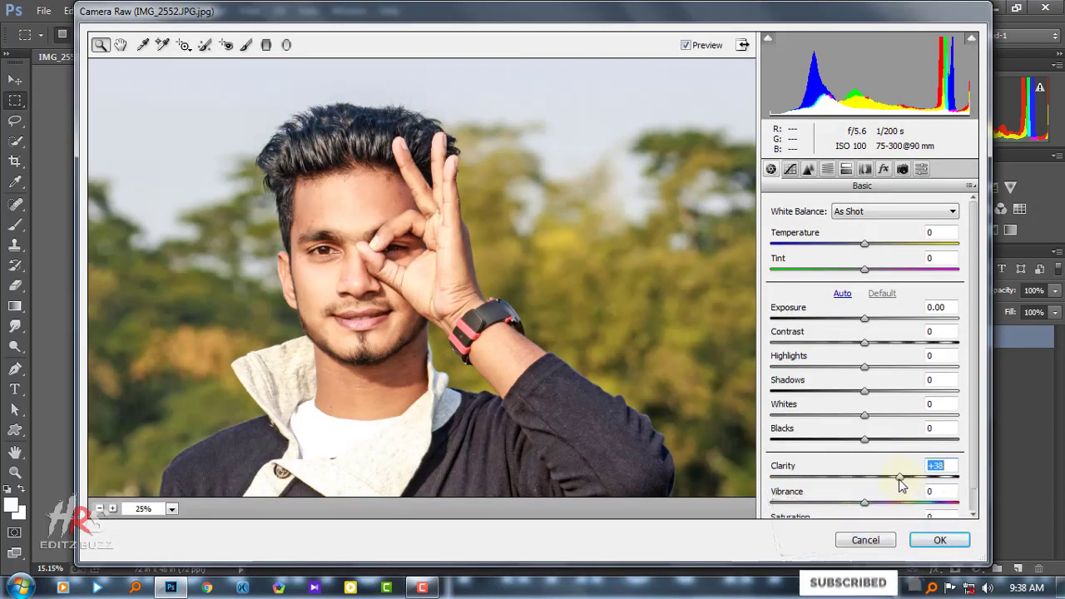
{"action": "left_click_drag", "start_coordinate": [823, 366], "coordinate": [799, 367]}
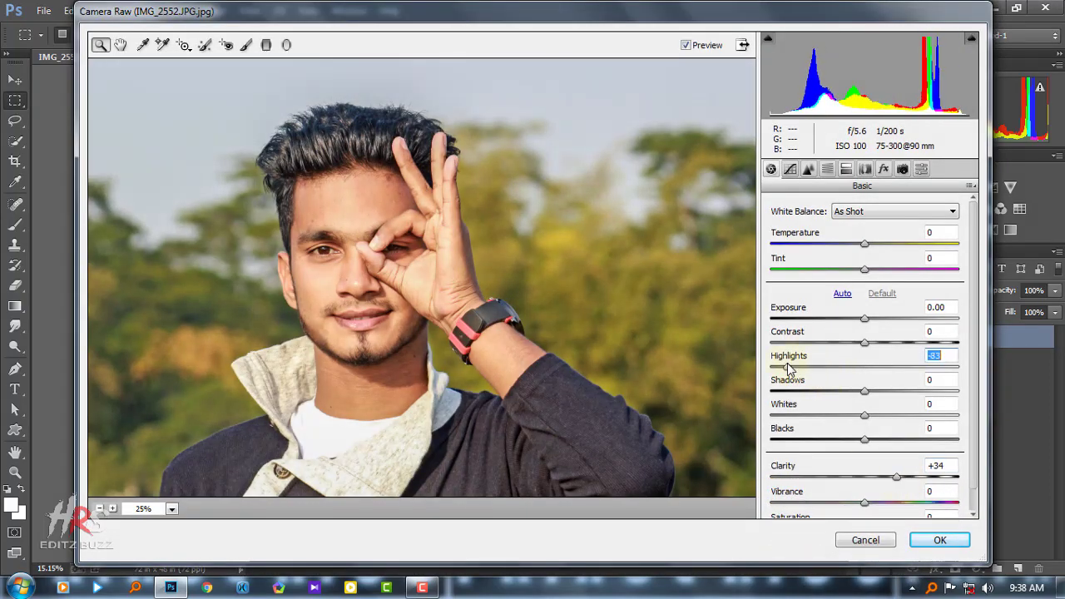
{"action": "left_click", "coordinate": [890, 416]}
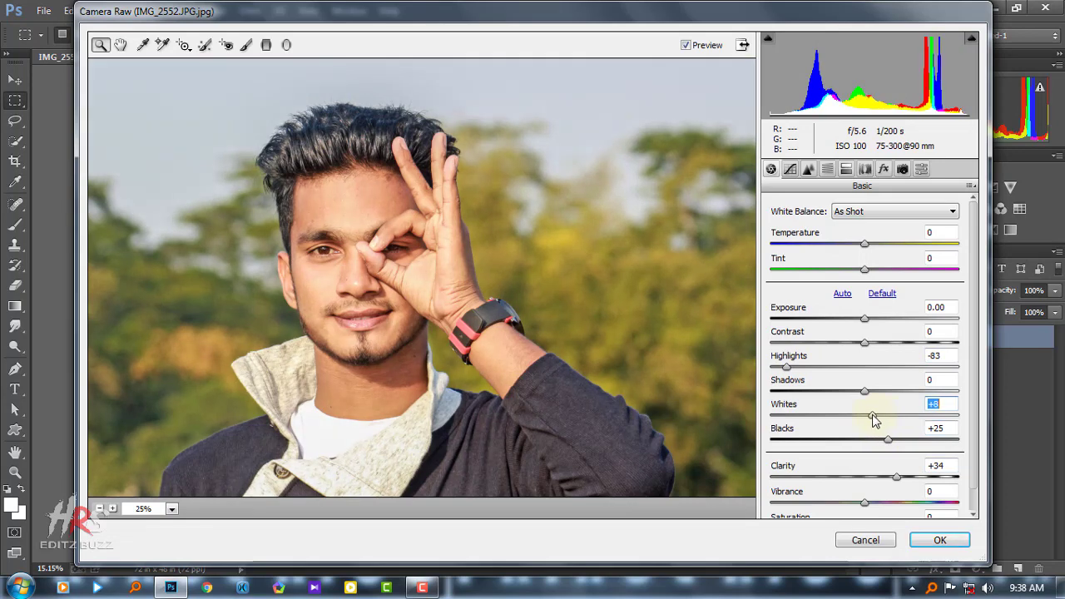
{"action": "left_click", "coordinate": [808, 170]}
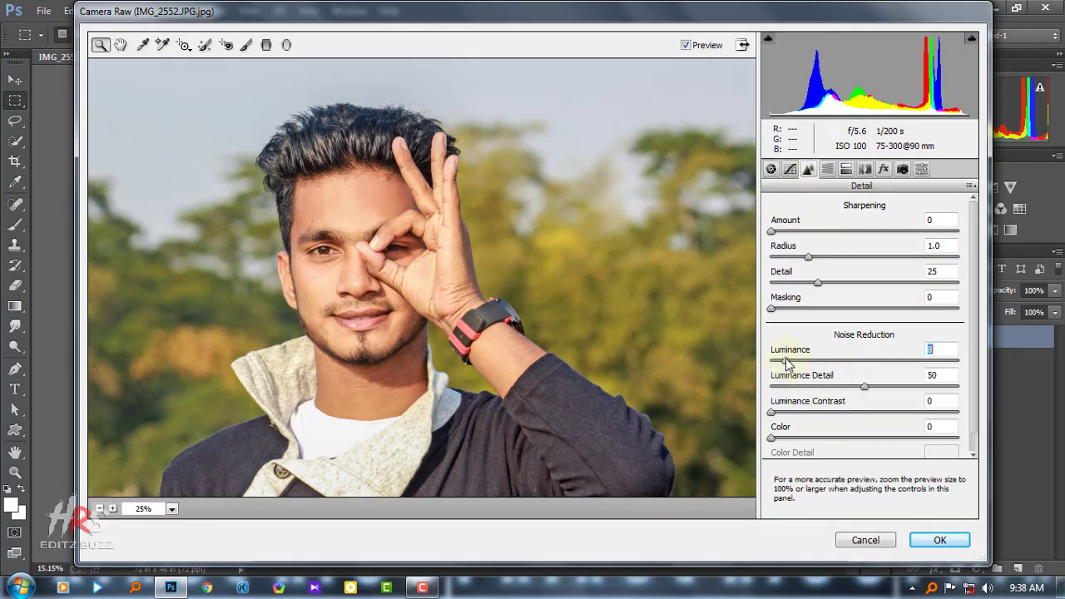
{"action": "left_click", "coordinate": [827, 169]}
{"action": "left_click", "coordinate": [888, 305]}
{"action": "left_click", "coordinate": [814, 228]}
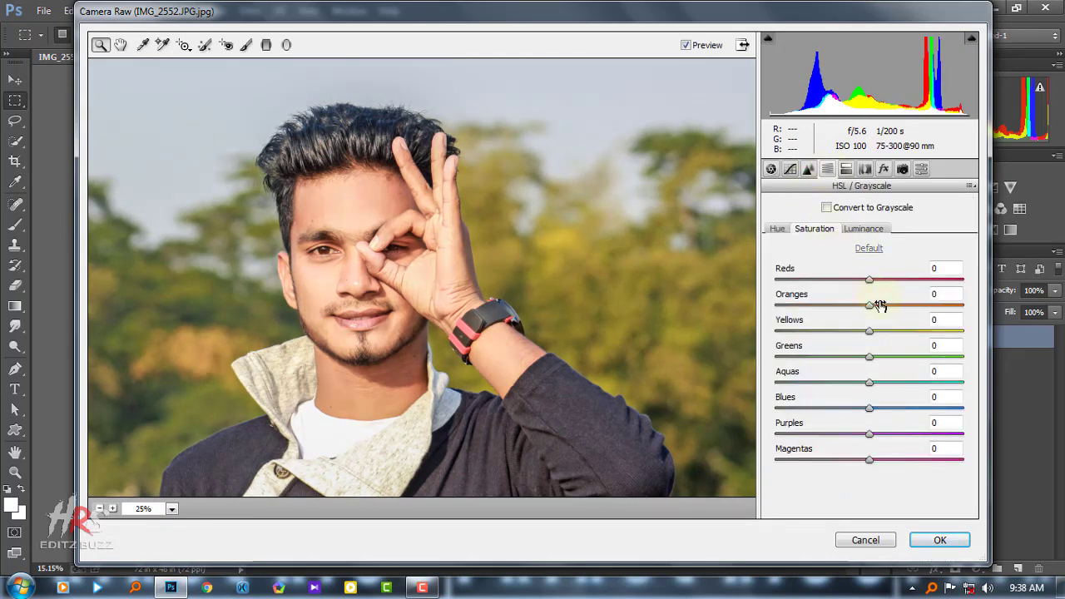
{"action": "left_click", "coordinate": [533, 261], "text": "alt"}
{"action": "left_click", "coordinate": [939, 541]}
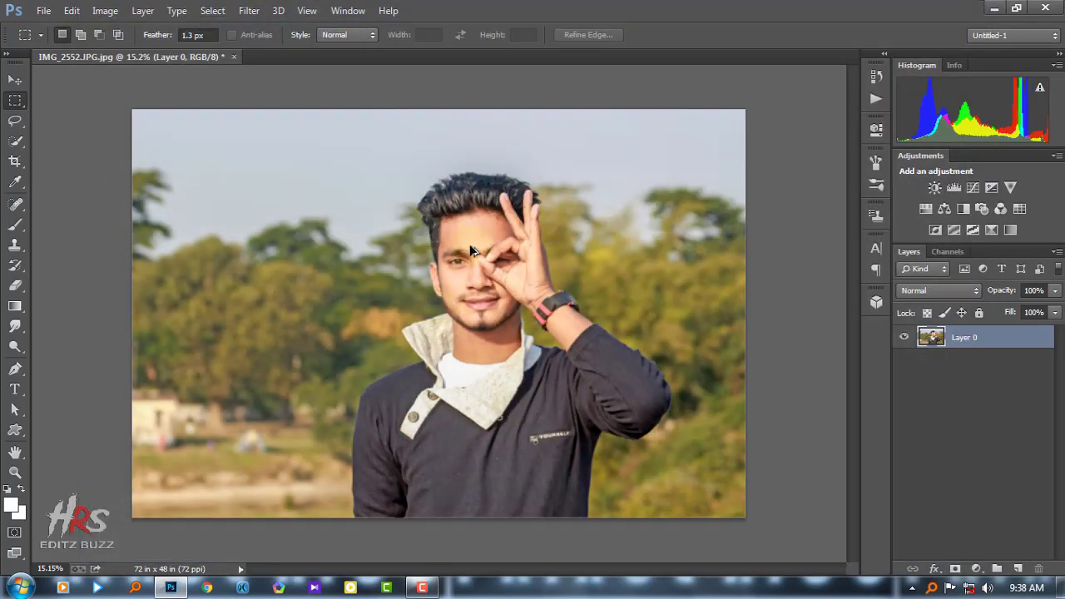
{"action": "scroll", "coordinate": [470, 244], "scroll_direction": "down", "scroll_amount": 1}
Step: Paint a Quick Selection over the man's figure using a smaller brush
{"action": "left_click", "coordinate": [15, 141]}
{"action": "scroll", "coordinate": [478, 226], "scroll_direction": "up", "scroll_amount": 3}
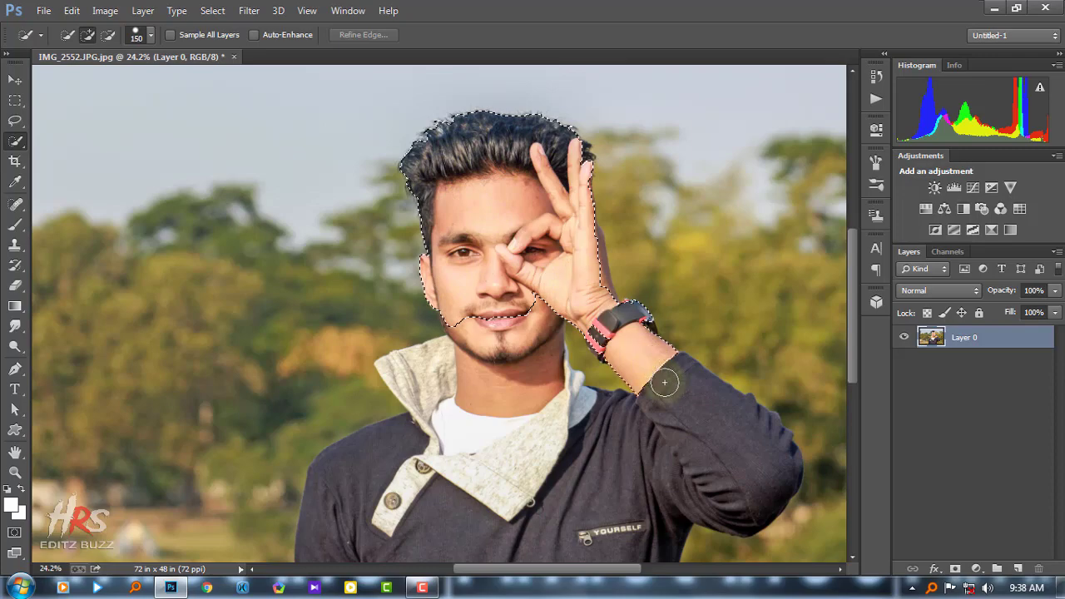
{"action": "left_click_drag", "start_coordinate": [665, 382], "coordinate": [749, 468]}
{"action": "scroll", "coordinate": [577, 385], "scroll_direction": "down", "scroll_amount": 3}
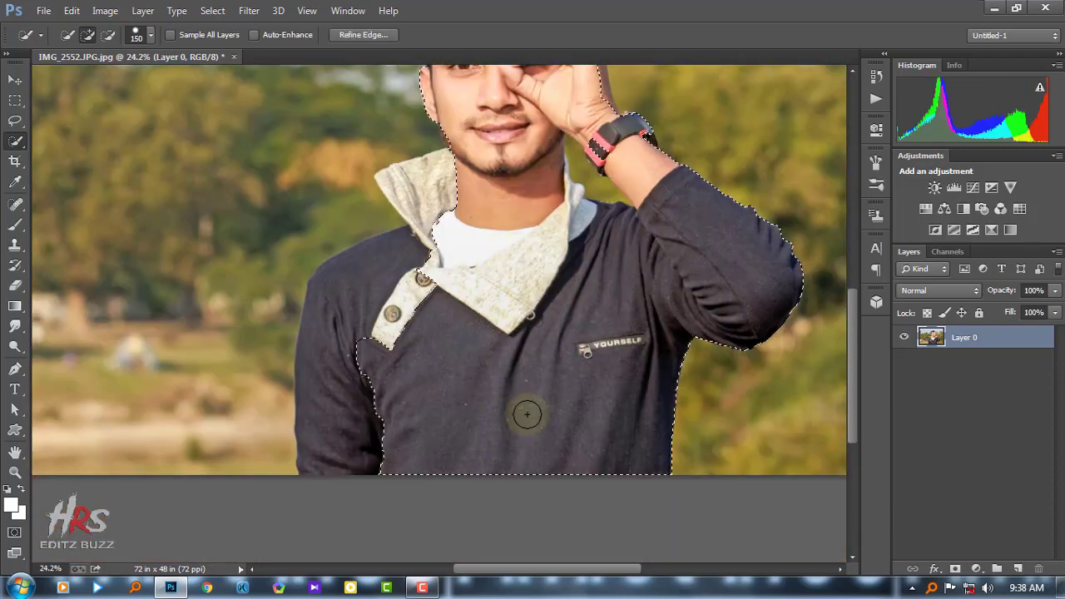
{"action": "scroll", "coordinate": [357, 297], "scroll_direction": "up", "scroll_amount": 2}
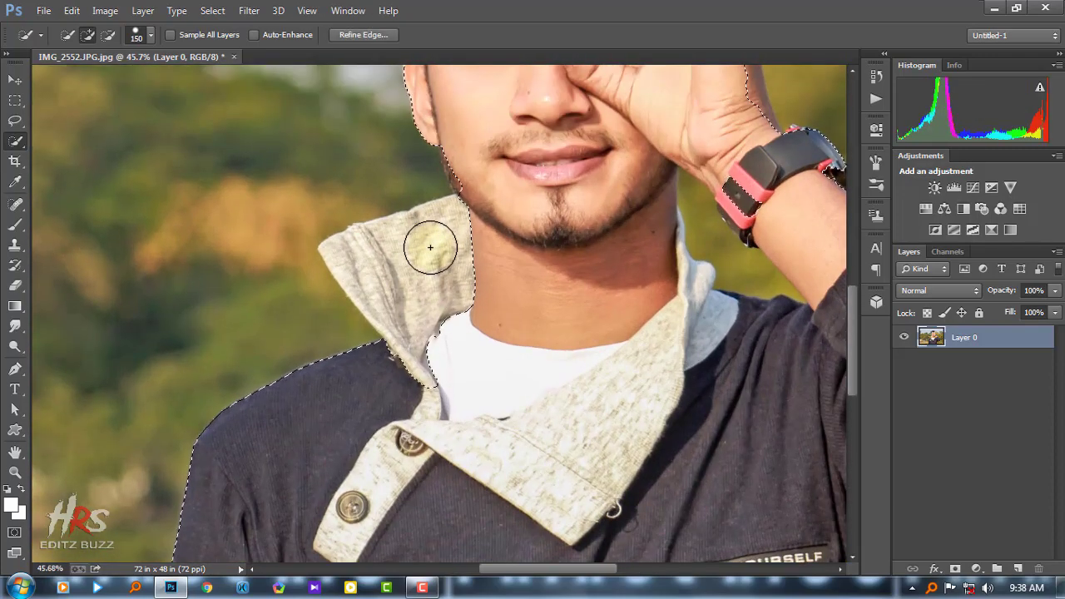
{"action": "key", "text": "bracketleft"}
{"action": "key", "text": "bracketleft"}
{"action": "key", "text": "bracketleft"}
{"action": "scroll", "coordinate": [448, 232], "scroll_direction": "down", "scroll_amount": 1}
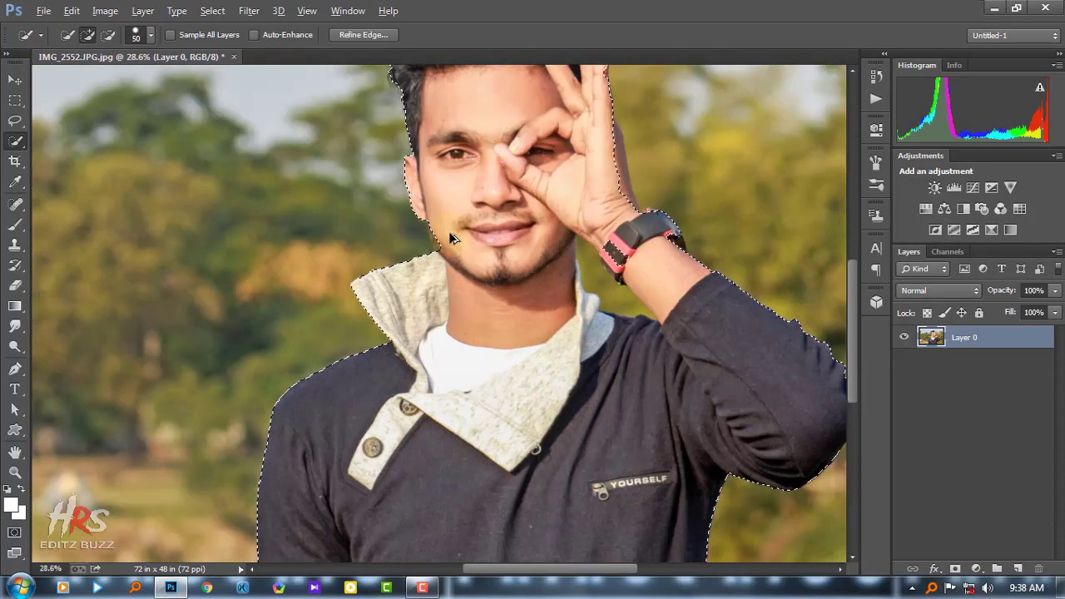
{"action": "scroll", "coordinate": [398, 310], "scroll_direction": "up", "scroll_amount": 4}
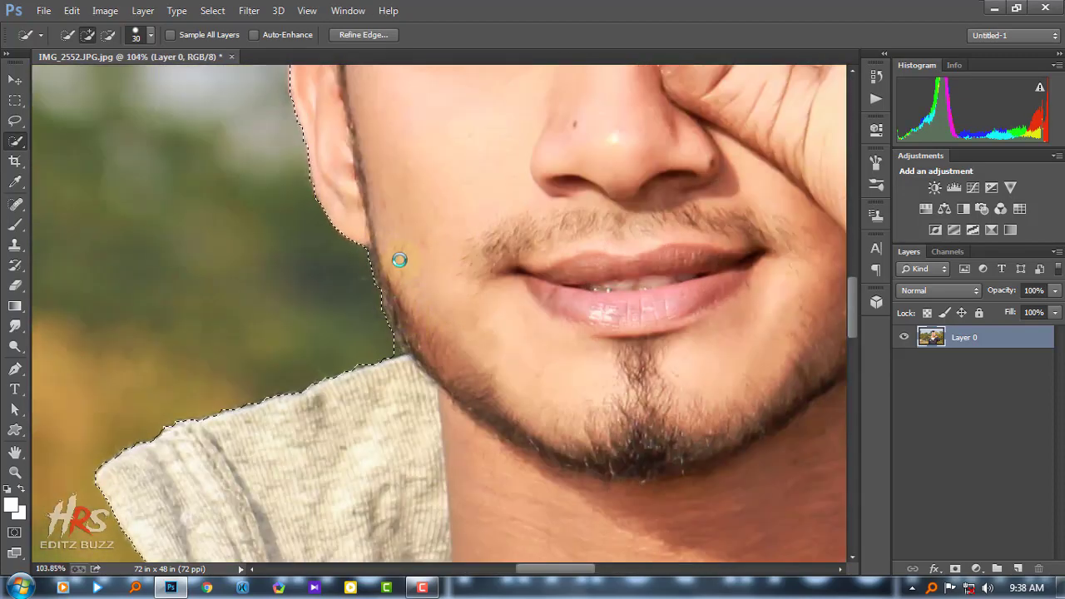
{"action": "scroll", "coordinate": [400, 260], "scroll_direction": "down", "scroll_amount": 3}
{"action": "scroll", "coordinate": [452, 309], "scroll_direction": "up", "scroll_amount": 3}
{"action": "scroll", "coordinate": [591, 305], "scroll_direction": "up", "scroll_amount": 1}
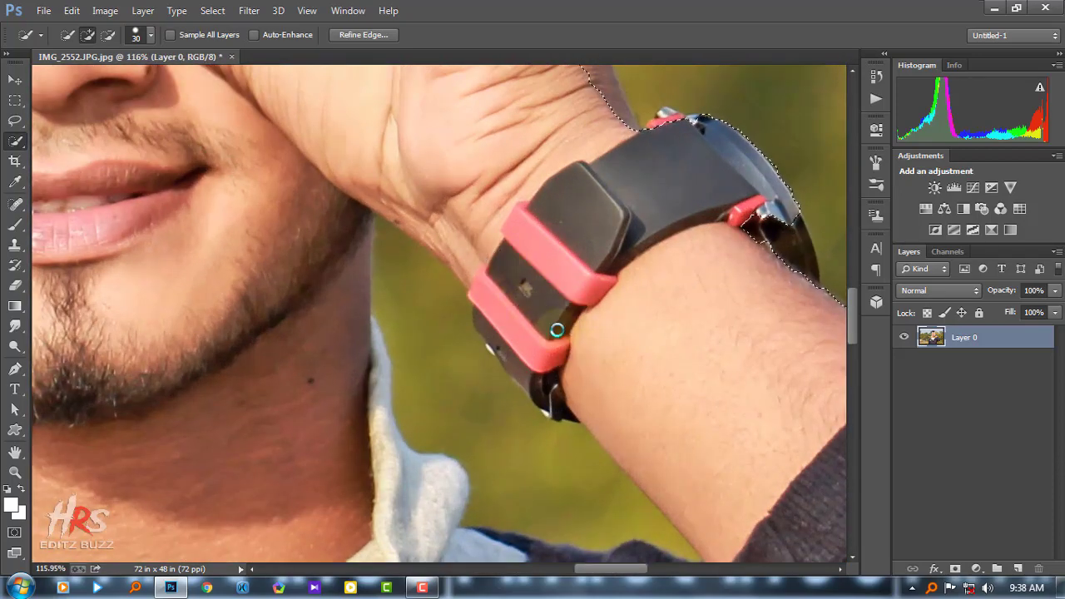
{"action": "scroll", "coordinate": [574, 349], "scroll_direction": "down", "scroll_amount": 2}
Step: Subtract the background between the neck and arm and beside the watch strap
{"action": "key", "text": "alt"}
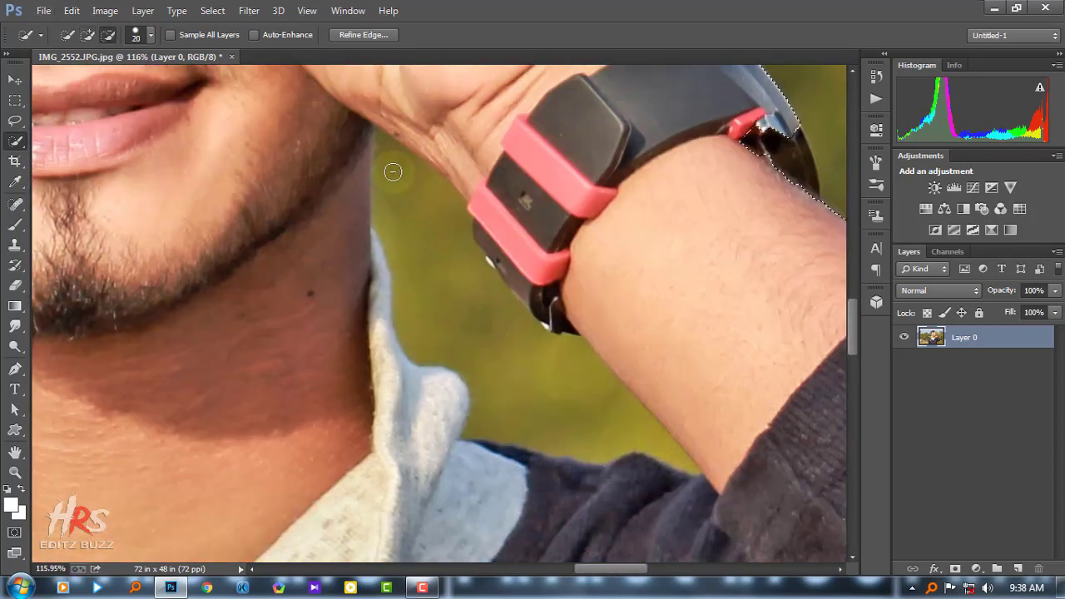
{"action": "left_click_drag", "start_coordinate": [560, 428], "coordinate": [494, 449]}
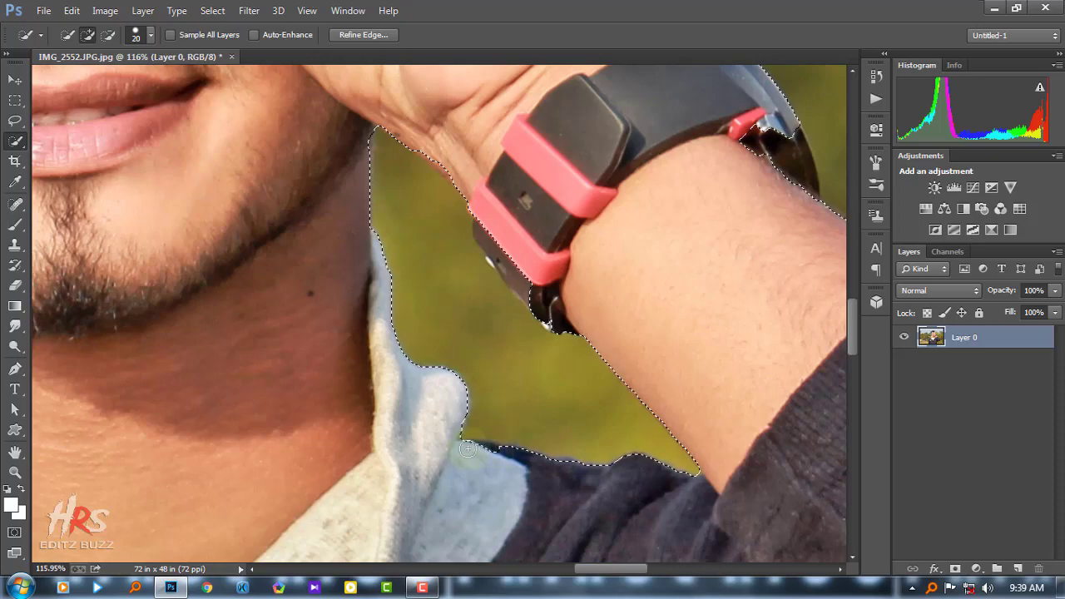
{"action": "scroll", "coordinate": [466, 400], "scroll_direction": "down", "scroll_amount": 3}
{"action": "scroll", "coordinate": [408, 191], "scroll_direction": "up", "scroll_amount": 6}
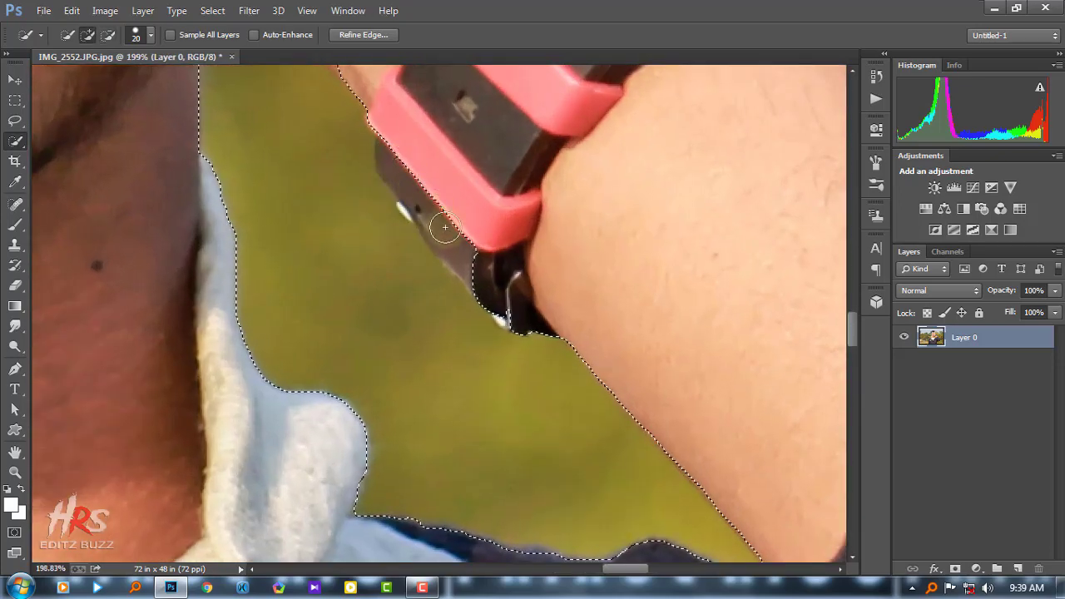
{"action": "left_click_drag", "start_coordinate": [528, 305], "coordinate": [417, 200]}
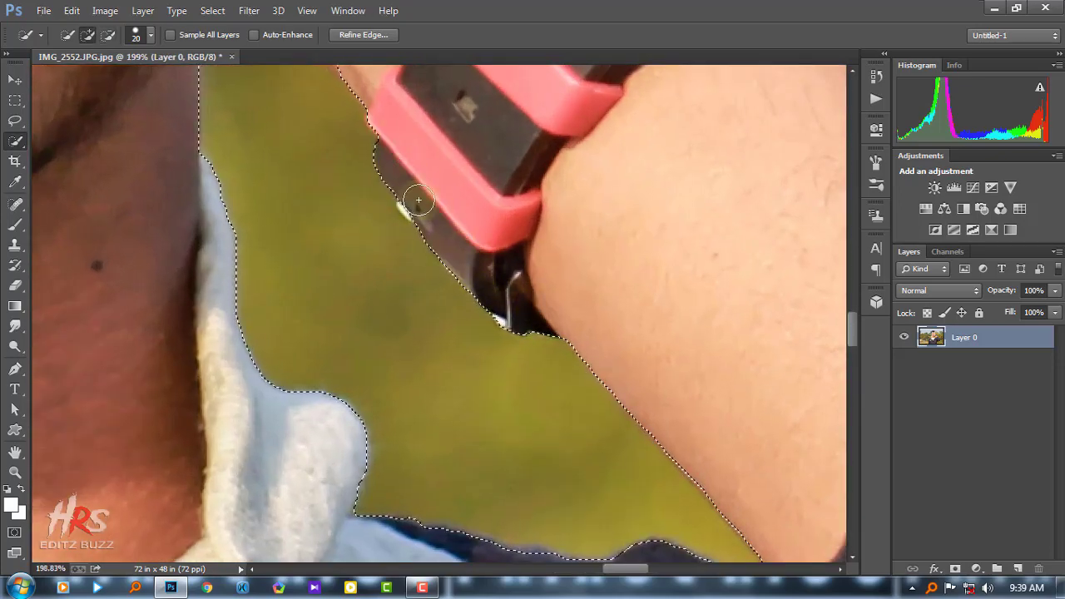
{"action": "scroll", "coordinate": [418, 200], "scroll_direction": "down", "scroll_amount": 3}
{"action": "scroll", "coordinate": [563, 174], "scroll_direction": "up", "scroll_amount": 2}
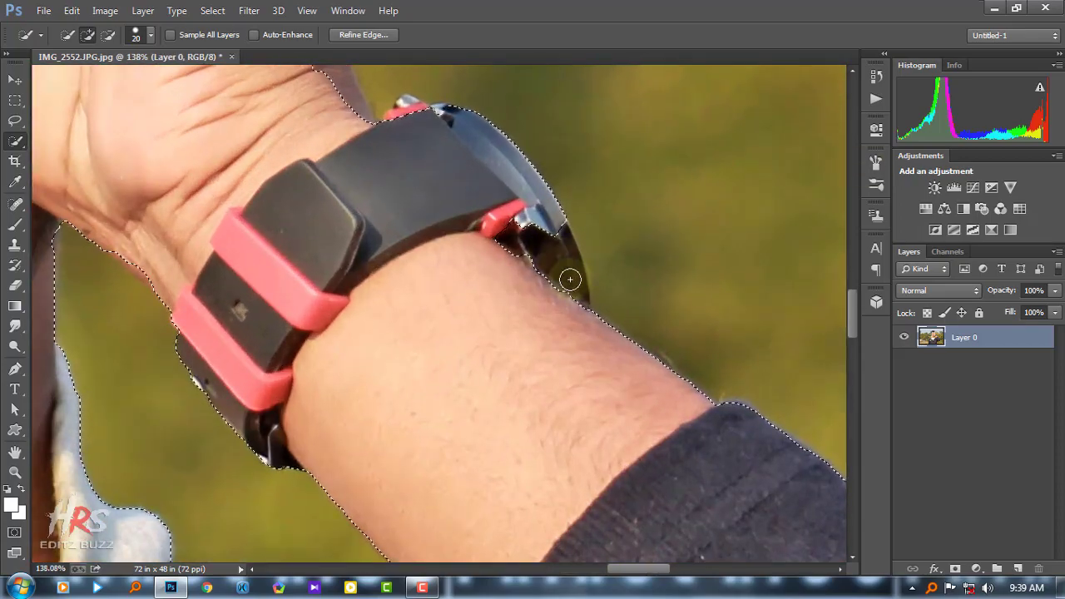
{"action": "scroll", "coordinate": [445, 476], "scroll_direction": "down", "scroll_amount": 6}
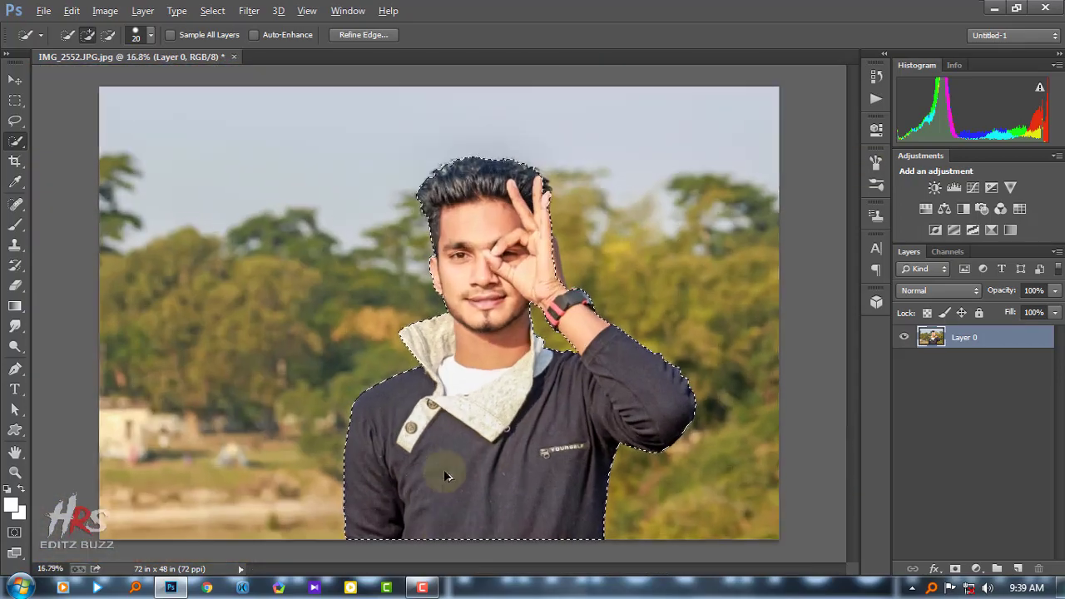
{"action": "scroll", "coordinate": [620, 191], "scroll_direction": "up", "scroll_amount": 3}
{"action": "scroll", "coordinate": [620, 191], "scroll_direction": "up", "scroll_amount": 1}
{"action": "scroll", "coordinate": [620, 192], "scroll_direction": "up", "scroll_amount": 2}
{"action": "scroll", "coordinate": [621, 192], "scroll_direction": "up", "scroll_amount": 2}
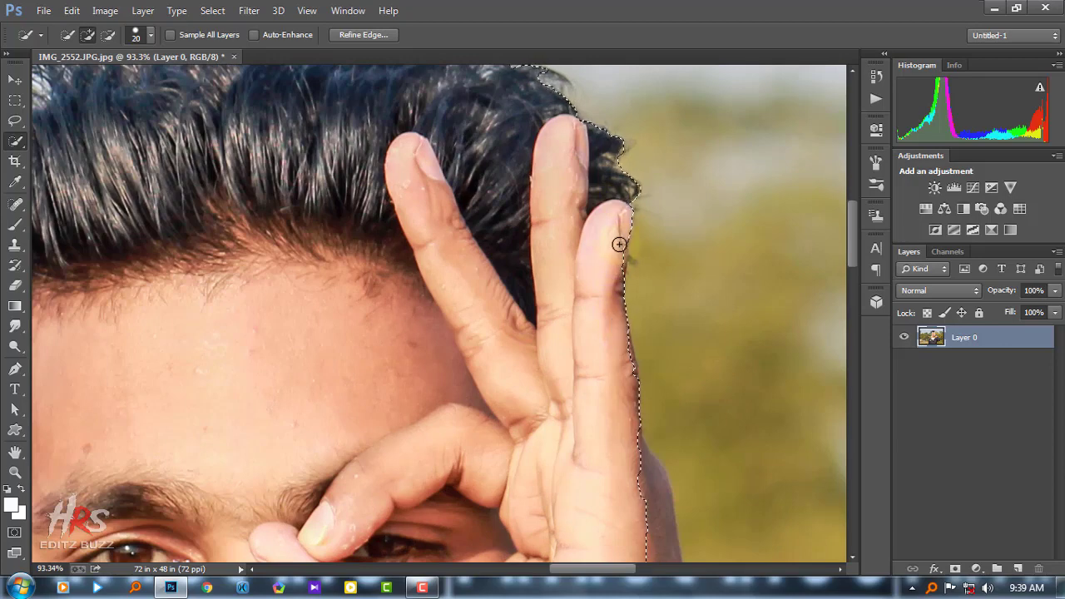
{"action": "scroll", "coordinate": [613, 296], "scroll_direction": "down", "scroll_amount": 5}
Step: Add the hand's right edge to the selection and zoom back out
{"action": "left_click_drag", "start_coordinate": [678, 280], "coordinate": [680, 425]}
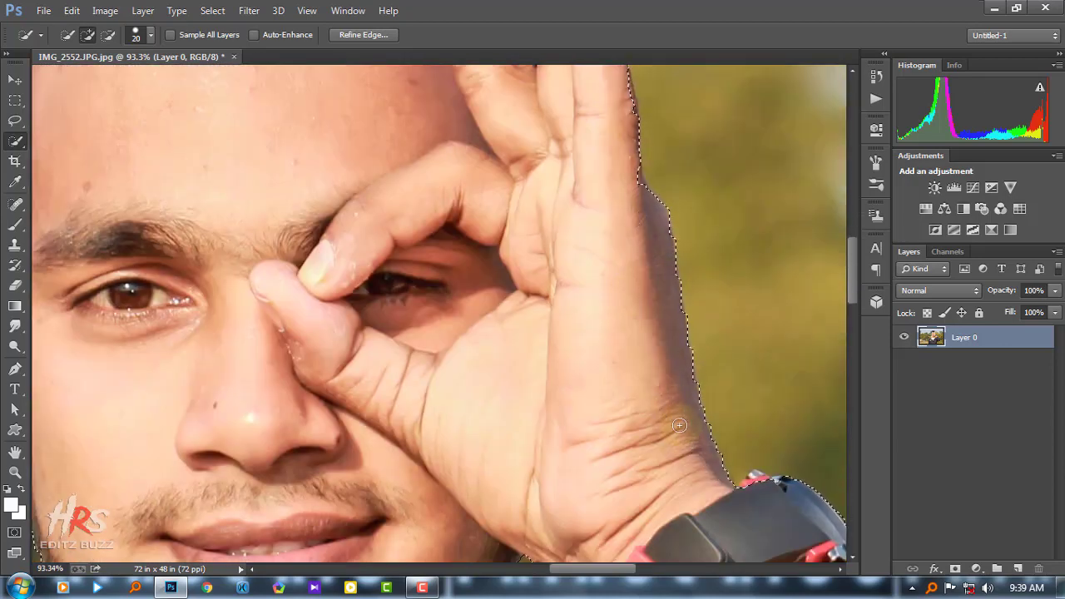
{"action": "scroll", "coordinate": [492, 192], "scroll_direction": "down", "scroll_amount": 3}
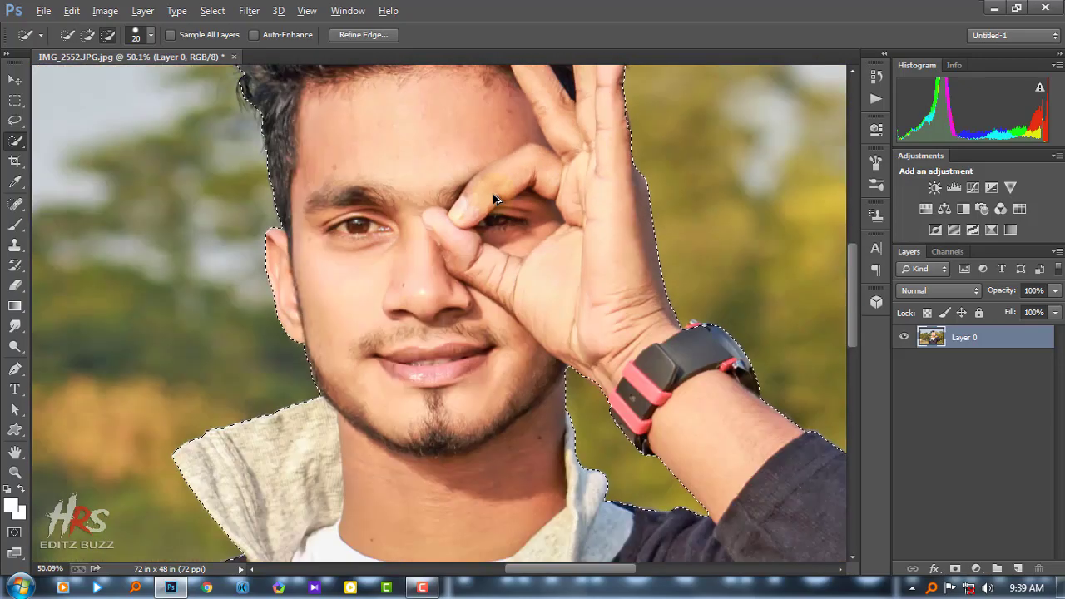
{"action": "scroll", "coordinate": [492, 192], "scroll_direction": "down", "scroll_amount": 1}
{"action": "scroll", "coordinate": [348, 350], "scroll_direction": "down", "scroll_amount": 1}
{"action": "scroll", "coordinate": [348, 350], "scroll_direction": "down", "scroll_amount": 2}
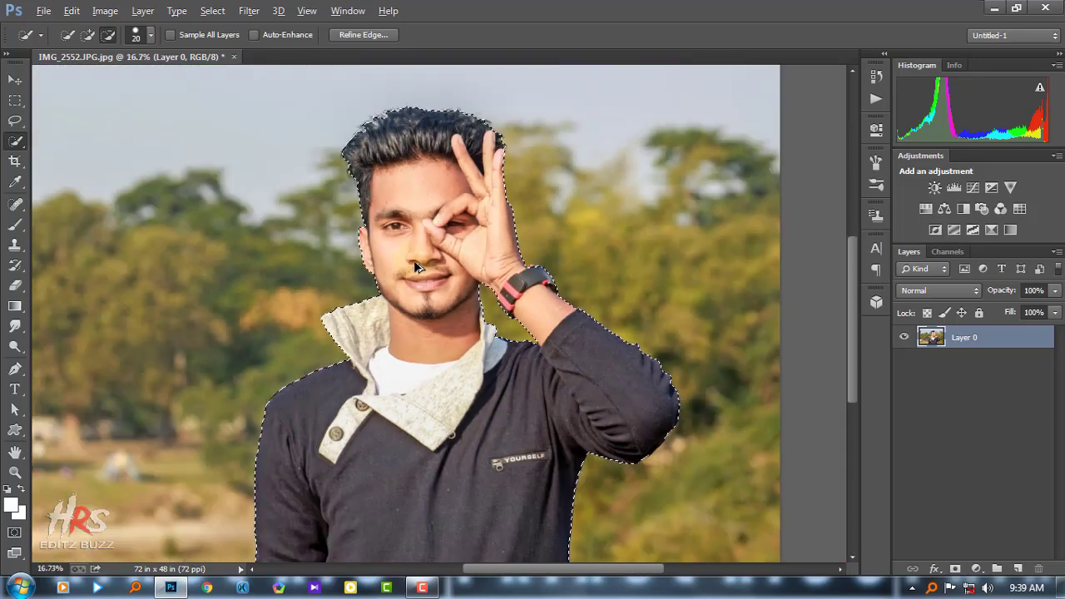
{"action": "scroll", "coordinate": [348, 350], "scroll_direction": "down", "scroll_amount": 1}
Step: In Refine Edge, brush along the hair outline and accept the refined selection
{"action": "left_click", "coordinate": [364, 34]}
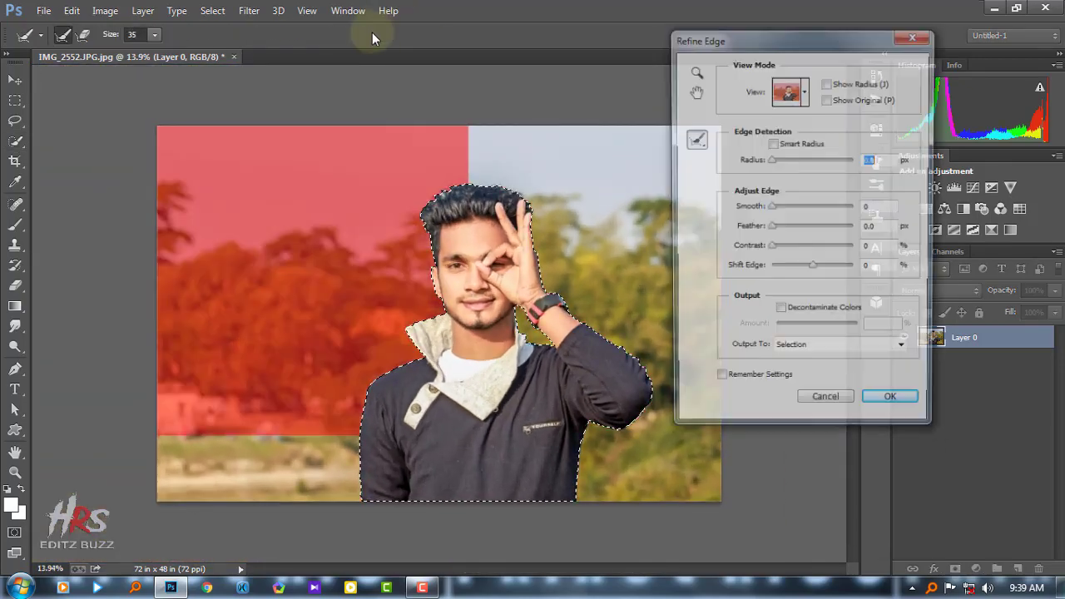
{"action": "scroll", "coordinate": [372, 195], "scroll_direction": "up", "scroll_amount": 1}
{"action": "scroll", "coordinate": [487, 188], "scroll_direction": "up", "scroll_amount": 1}
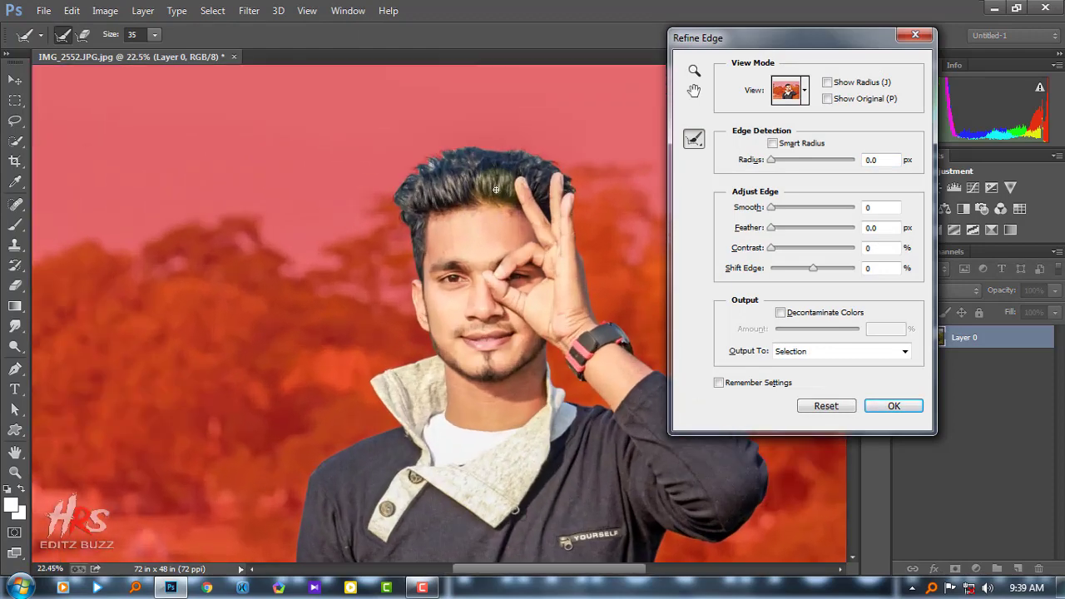
{"action": "scroll", "coordinate": [566, 138], "scroll_direction": "up", "scroll_amount": 1}
{"action": "scroll", "coordinate": [583, 161], "scroll_direction": "up", "scroll_amount": 1}
{"action": "scroll", "coordinate": [570, 220], "scroll_direction": "up", "scroll_amount": 1}
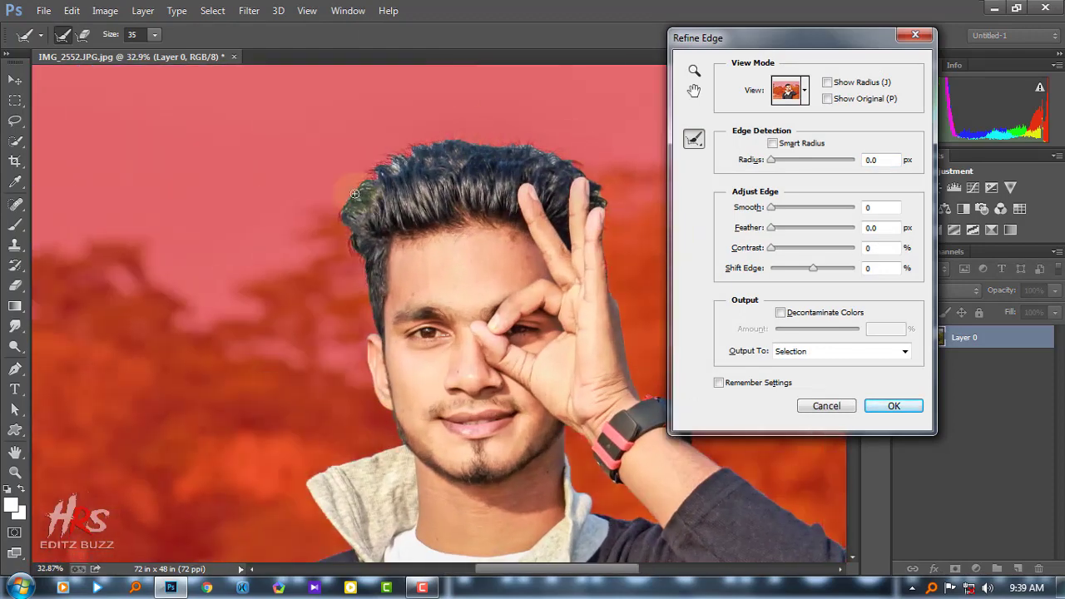
{"action": "left_click_drag", "start_coordinate": [318, 211], "coordinate": [345, 196]}
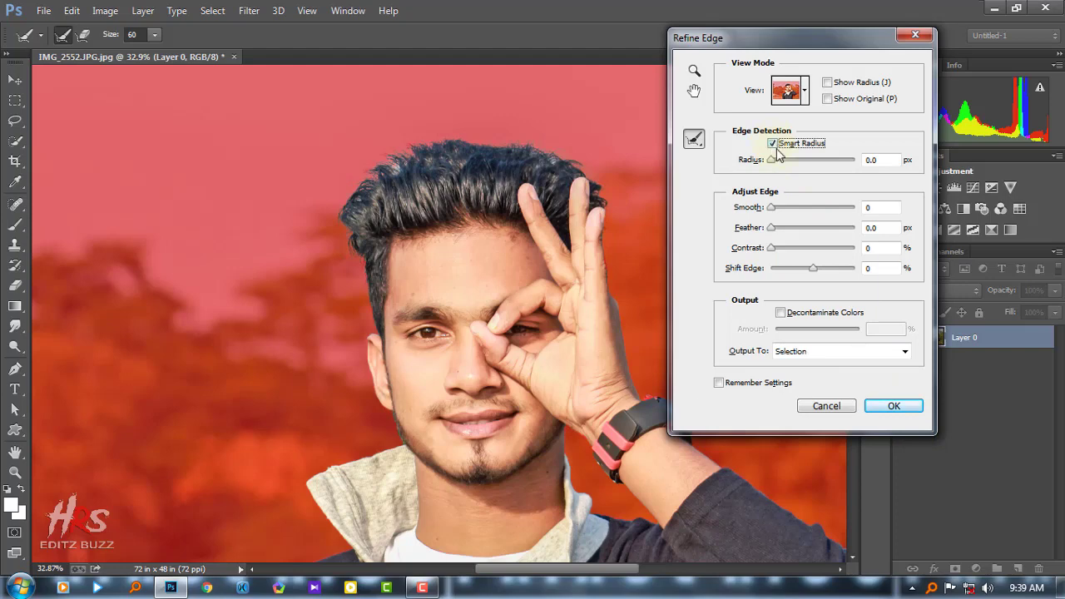
{"action": "left_click", "coordinate": [891, 406]}
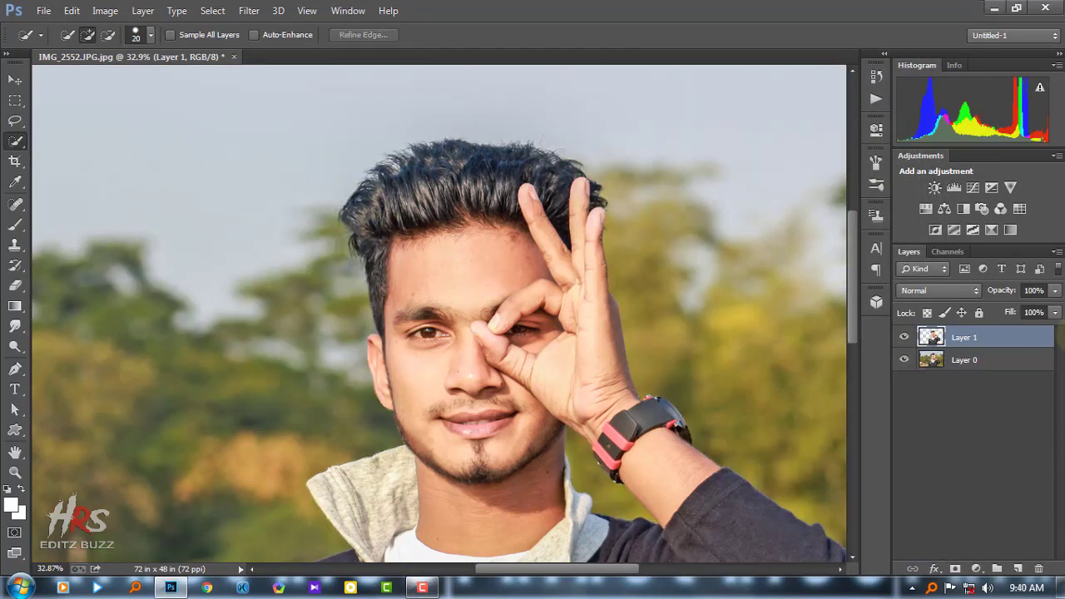
Step: Hide Layer 0 and shift the cut-out man left on the canvas
{"action": "left_click", "coordinate": [904, 360]}
{"action": "key", "text": "ctrl+minus"}
{"action": "key", "text": "ctrl+minus"}
{"action": "key", "text": "ctrl+minus"}
{"action": "key", "text": "ctrl+0"}
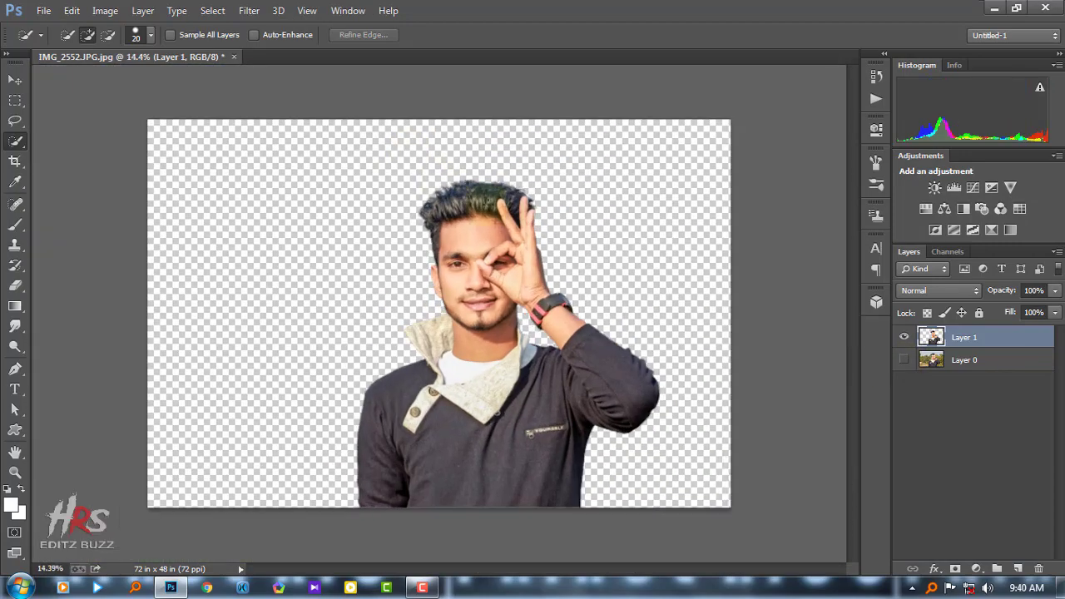
{"action": "left_click", "coordinate": [15, 80]}
{"action": "left_click_drag", "start_coordinate": [514, 434], "coordinate": [470, 441]}
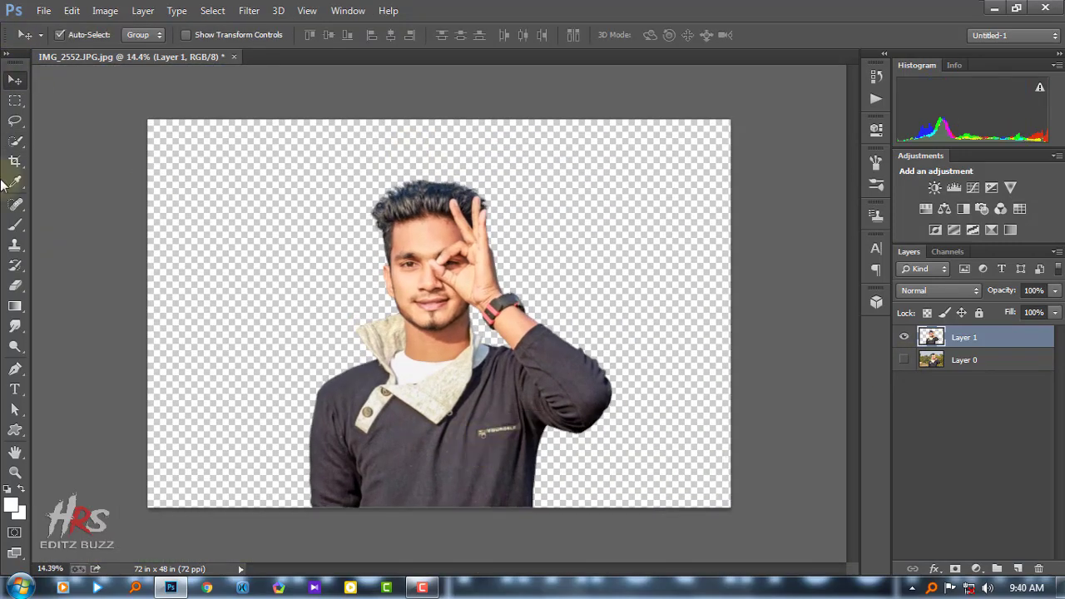
Step: Crop the canvas to a narrow portrait frame of about 41.347 × 52.486 in
{"action": "key", "text": "c"}
{"action": "left_click_drag", "start_coordinate": [149, 314], "coordinate": [212, 314]}
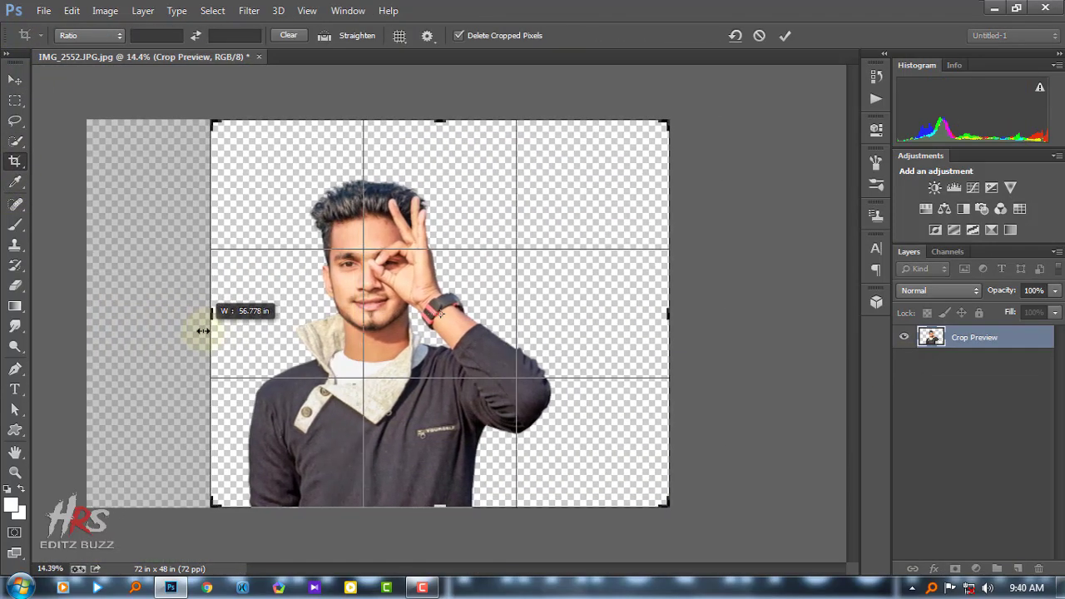
{"action": "left_click_drag", "start_coordinate": [666, 315], "coordinate": [621, 328]}
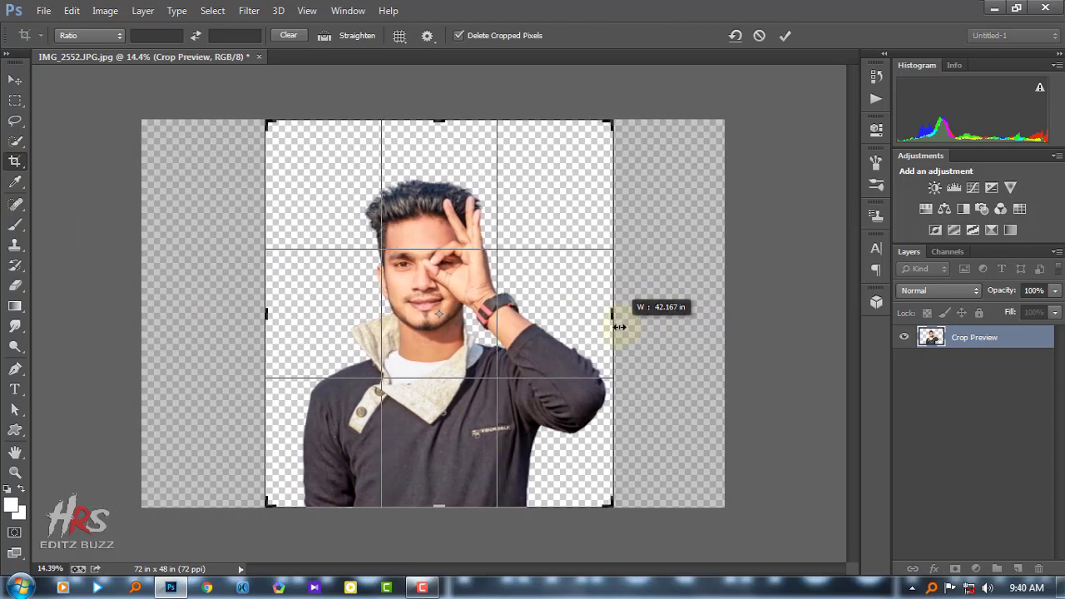
{"action": "left_click_drag", "start_coordinate": [267, 308], "coordinate": [274, 314]}
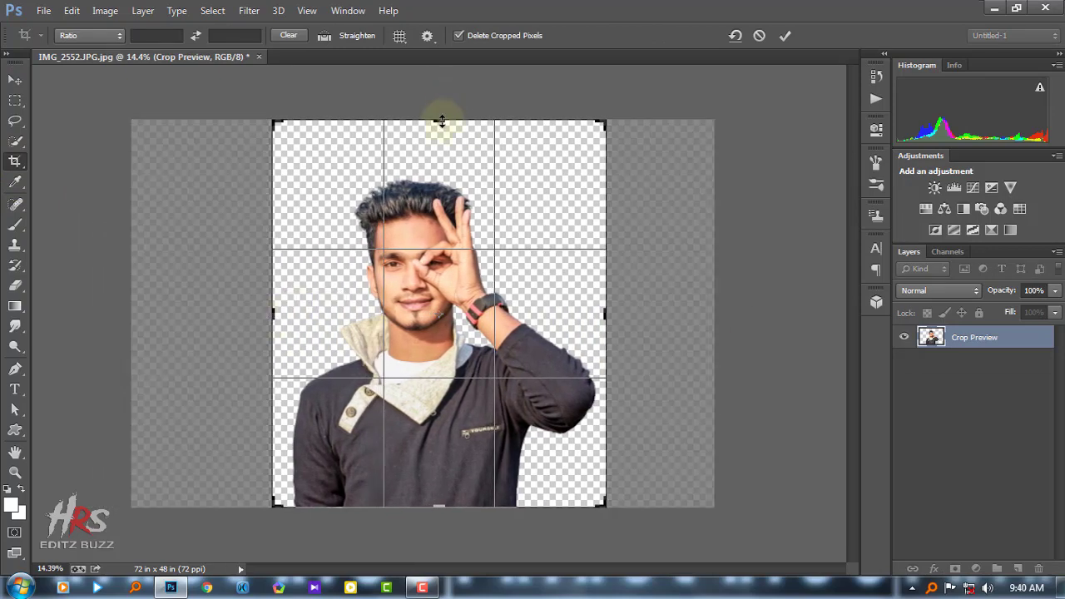
{"action": "mouse_move", "coordinate": [441, 119]}
{"action": "left_mouse_down"}
{"action": "mouse_move", "coordinate": [440, 108]}
{"action": "mouse_move", "coordinate": [436, 138]}
{"action": "left_mouse_up"}
{"action": "left_click", "coordinate": [787, 35]}
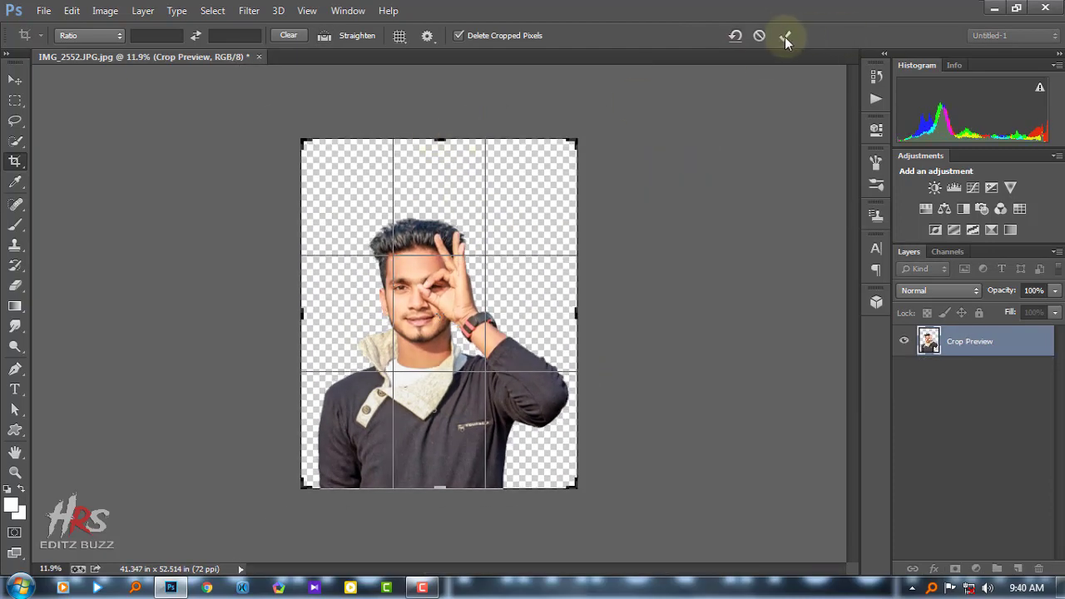
{"action": "left_click", "coordinate": [785, 36]}
{"action": "key", "text": "v"}
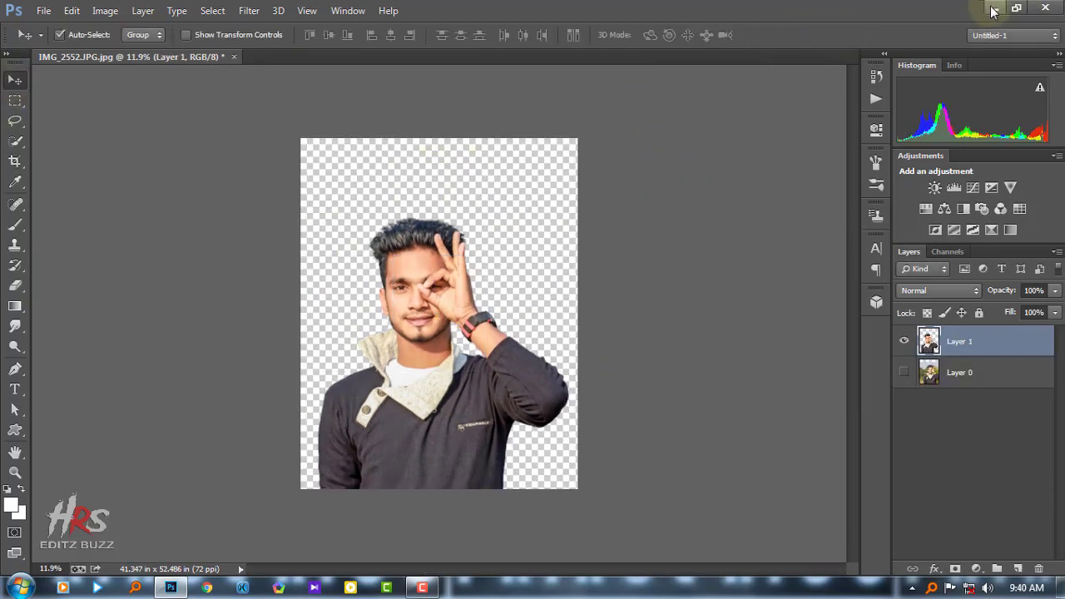
{"action": "left_click", "coordinate": [993, 10]}
Step: Place the oval-window image onto the canvas and scale it up
{"action": "left_click", "coordinate": [171, 588]}
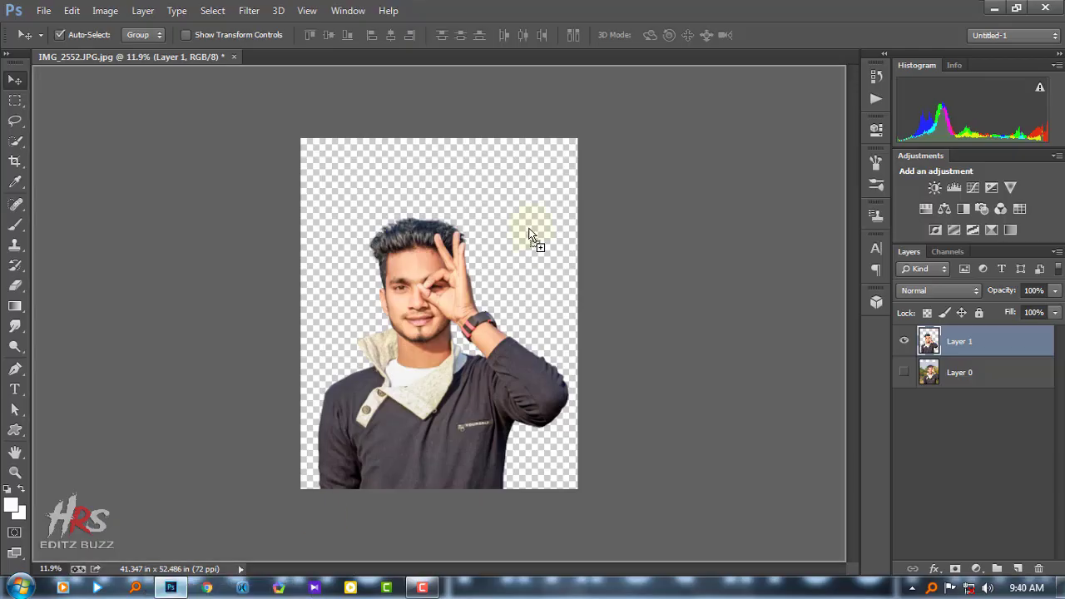
{"action": "left_click_drag", "start_coordinate": [529, 235], "coordinate": [514, 258]}
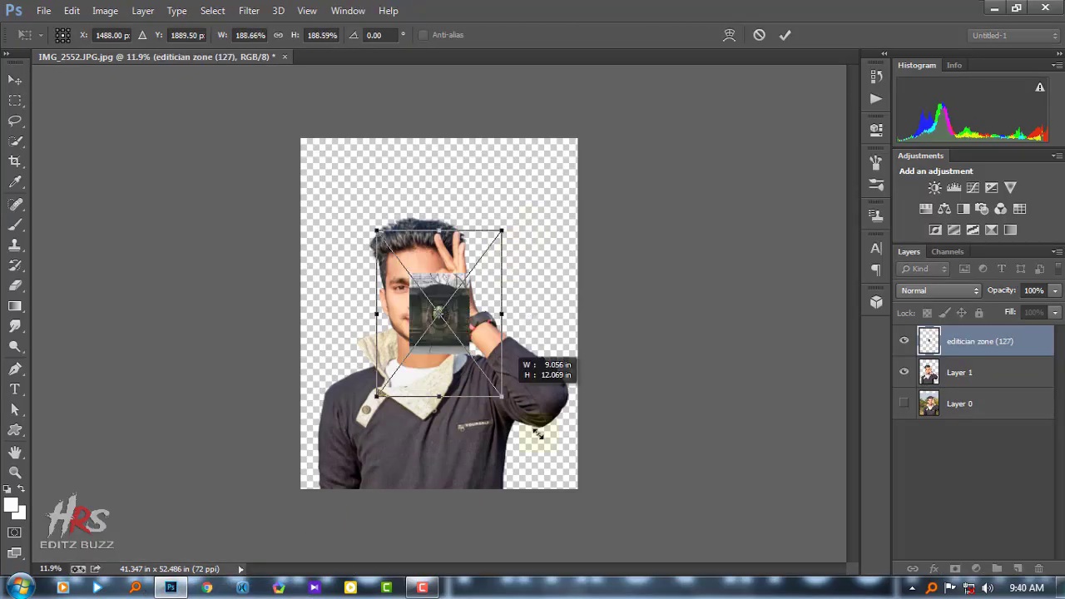
{"action": "scroll", "coordinate": [323, 107], "scroll_direction": "down", "scroll_amount": 3}
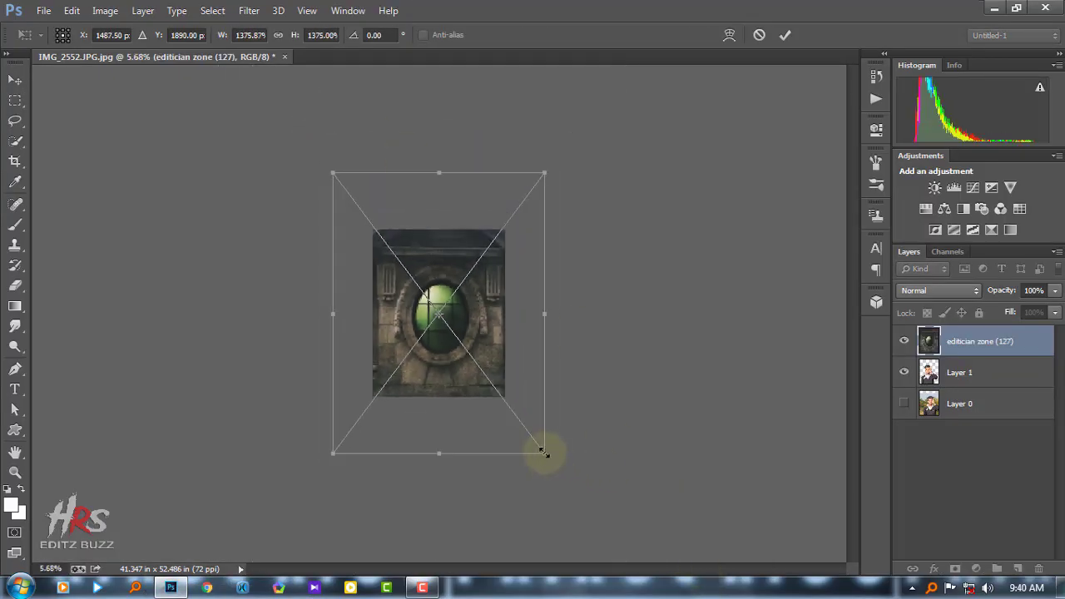
{"action": "left_click_drag", "start_coordinate": [543, 452], "coordinate": [589, 511]}
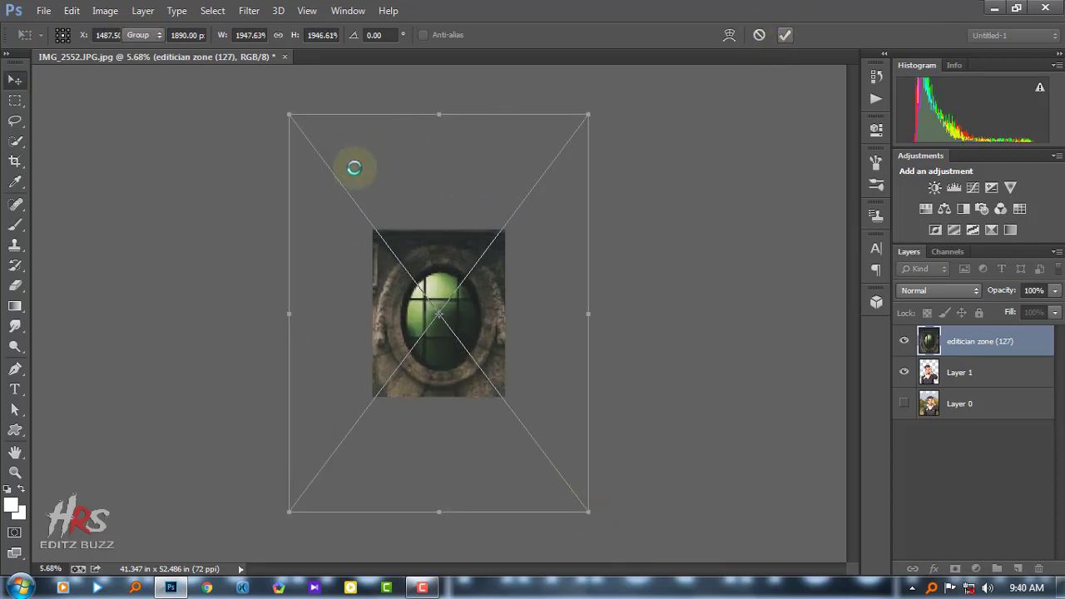
{"action": "left_click", "coordinate": [15, 224]}
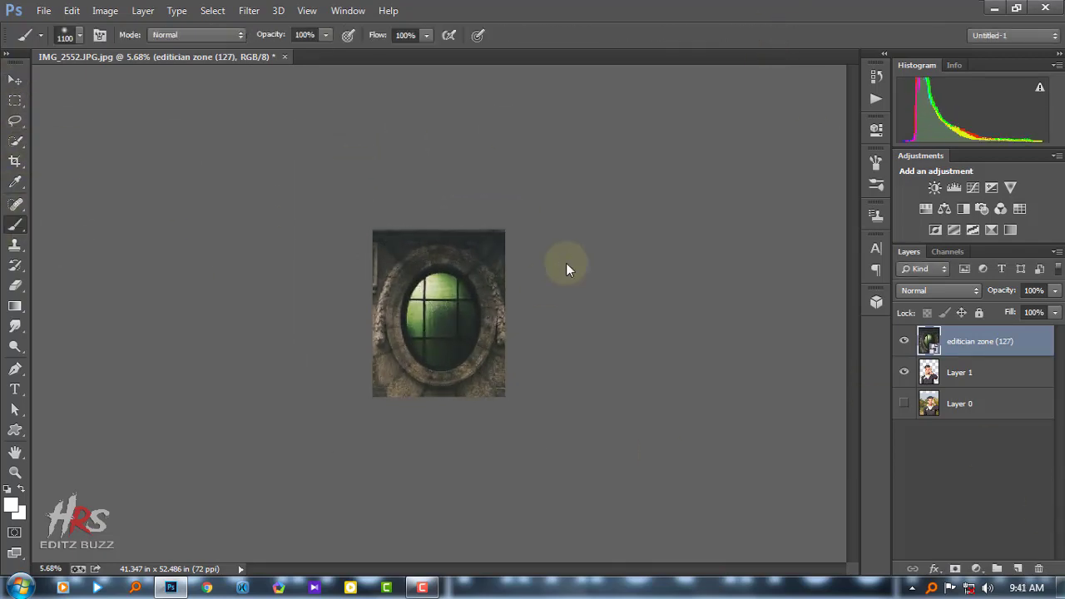
{"action": "scroll", "coordinate": [518, 157], "scroll_direction": "up", "scroll_amount": 3}
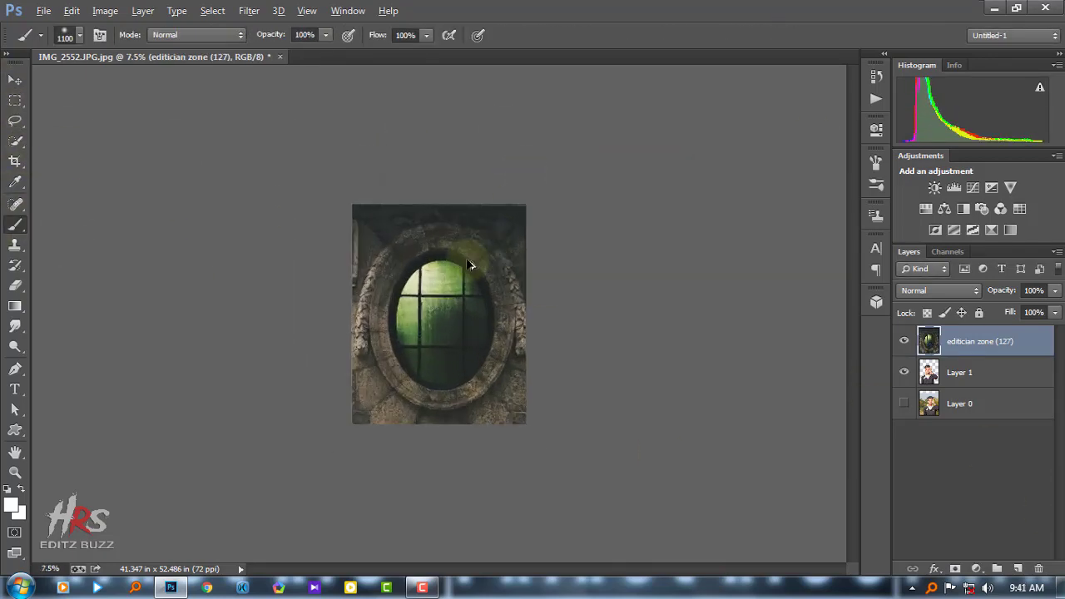
Step: Apply the crop and move the oval-window layer below the man's Layer 1
{"action": "left_click", "coordinate": [14, 160]}
{"action": "left_click", "coordinate": [785, 35]}
{"action": "left_click_drag", "start_coordinate": [974, 341], "coordinate": [977, 382]}
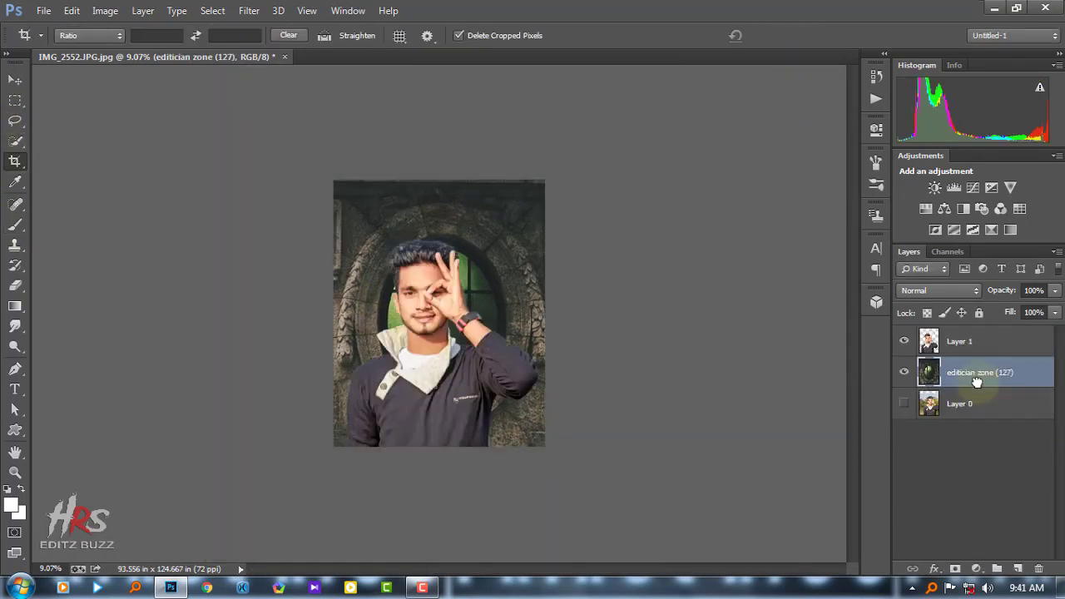
{"action": "scroll", "coordinate": [144, 239], "scroll_direction": "up", "scroll_amount": 2}
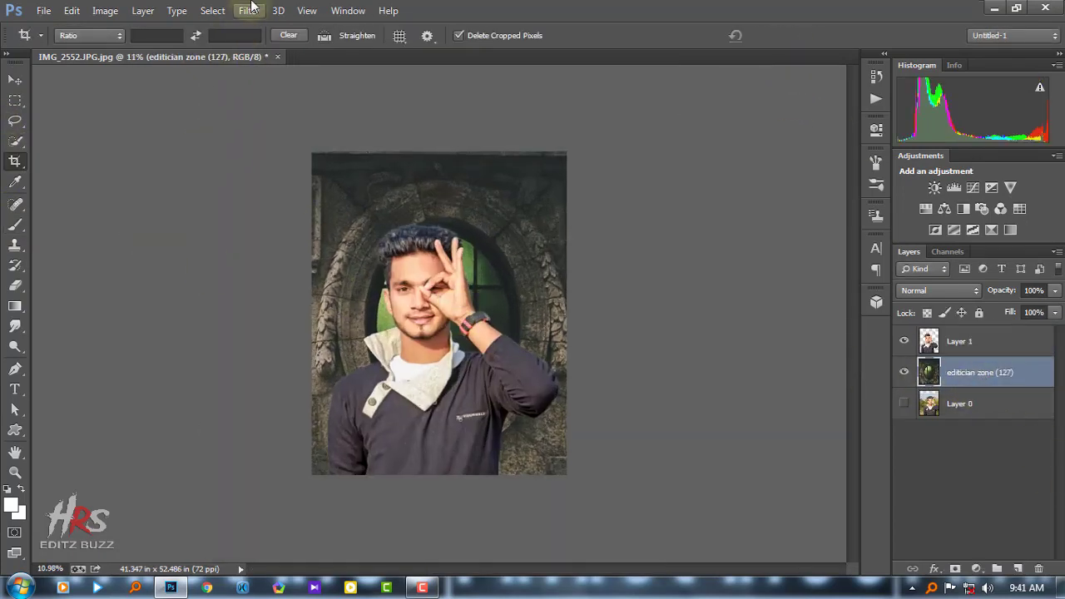
Step: Gaussian-blur the oval-window backdrop at 160.4 px and scale it up to 154.22%
{"action": "left_click", "coordinate": [252, 10]}
{"action": "left_click", "coordinate": [488, 289]}
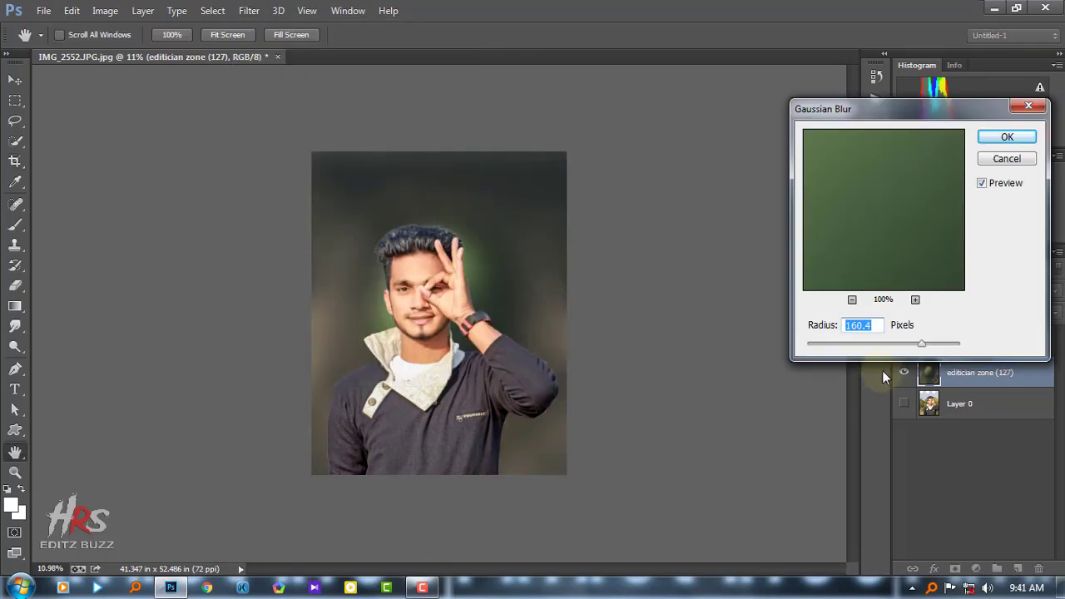
{"action": "left_click", "coordinate": [1007, 138]}
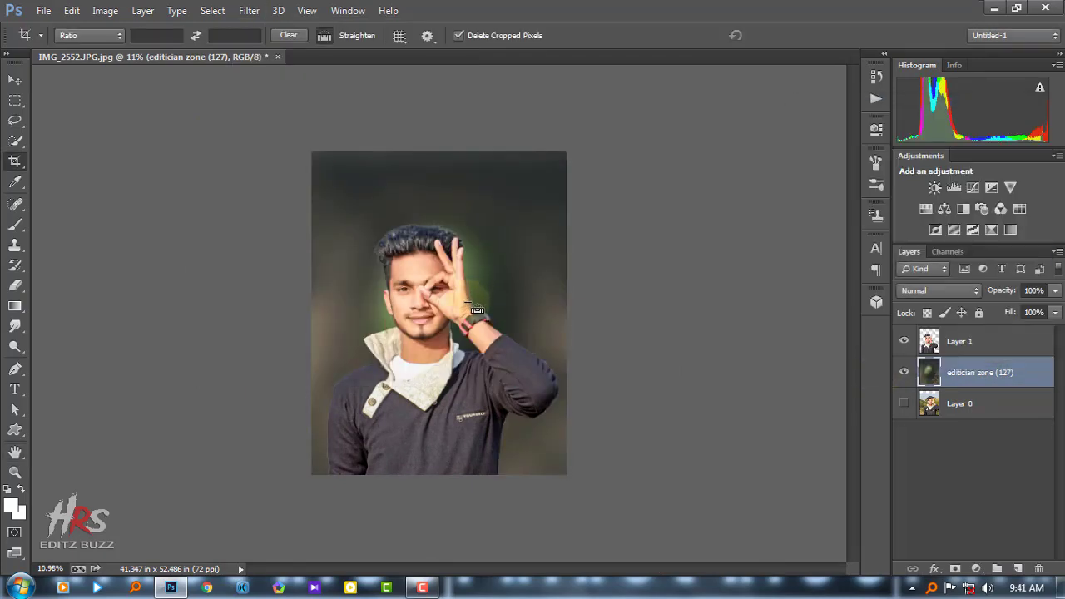
{"action": "key", "text": "ctrl+t"}
{"action": "scroll", "coordinate": [524, 433], "scroll_direction": "down", "scroll_amount": 2}
{"action": "mouse_move", "coordinate": [535, 433]}
{"action": "left_mouse_down"}
{"action": "mouse_move", "coordinate": [578, 476]}
{"action": "mouse_move", "coordinate": [503, 296]}
{"action": "left_mouse_up"}
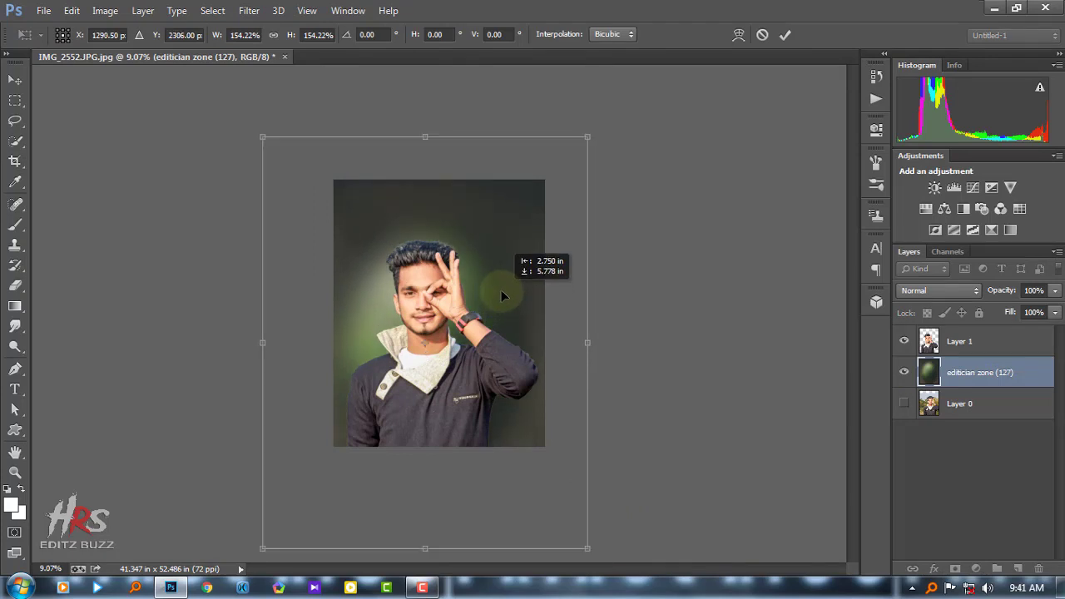
Step: Commit the enlarged backdrop and nudge the man slightly upward
{"action": "left_click", "coordinate": [785, 35]}
{"action": "left_click", "coordinate": [400, 318]}
{"action": "left_click", "coordinate": [785, 35]}
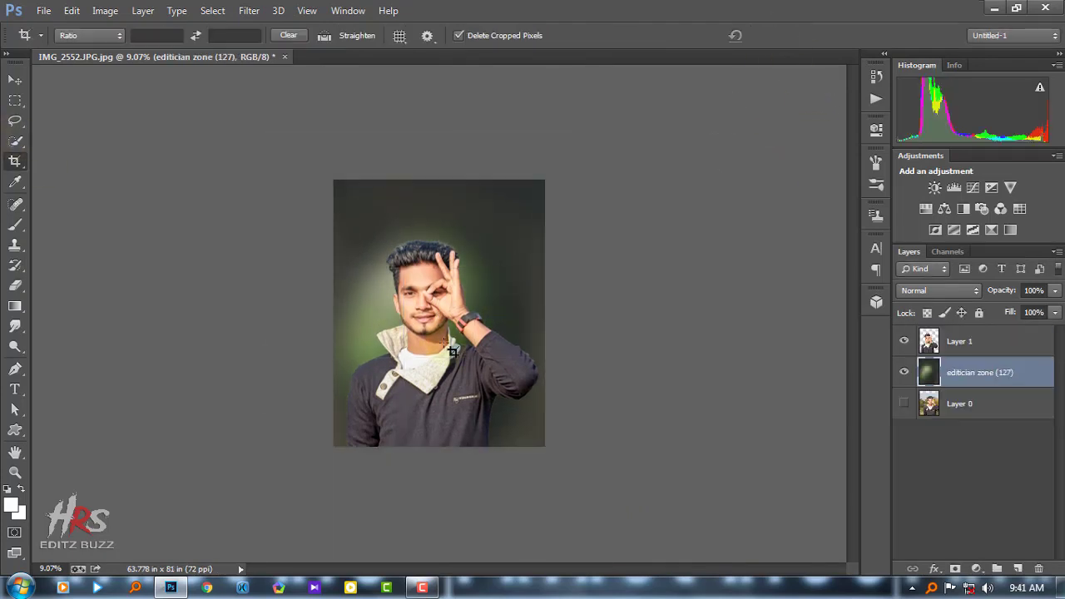
{"action": "key", "text": "ctrl+0"}
{"action": "left_click", "coordinate": [15, 79]}
{"action": "left_click_drag", "start_coordinate": [429, 375], "coordinate": [432, 356]}
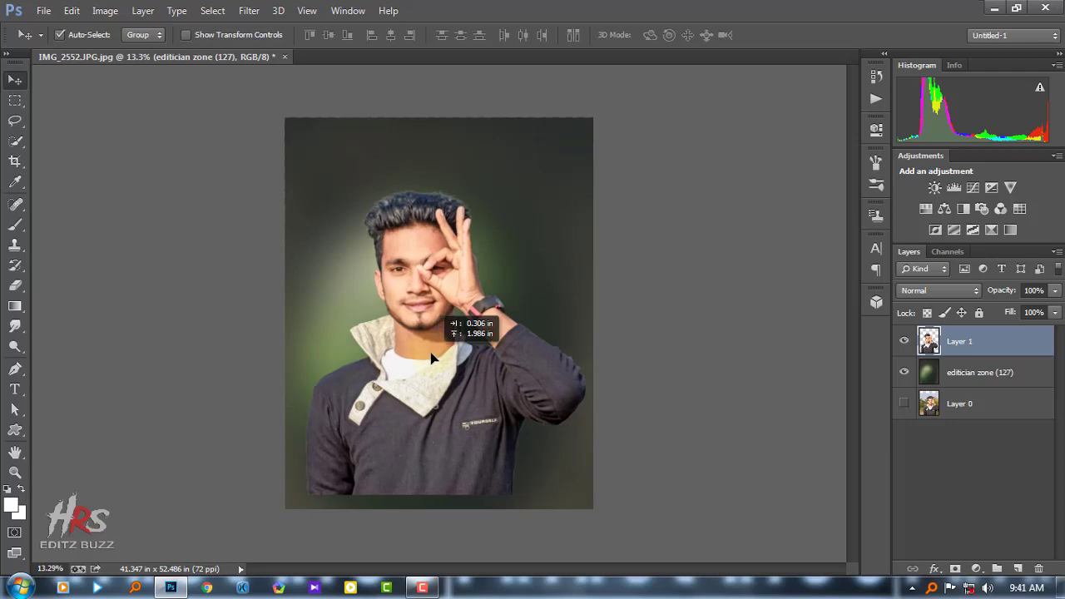
Step: Widen the crop and extend its top to about 44.333 × 54.778 in
{"action": "key", "text": "ctrl+minus"}
{"action": "left_click", "coordinate": [454, 306]}
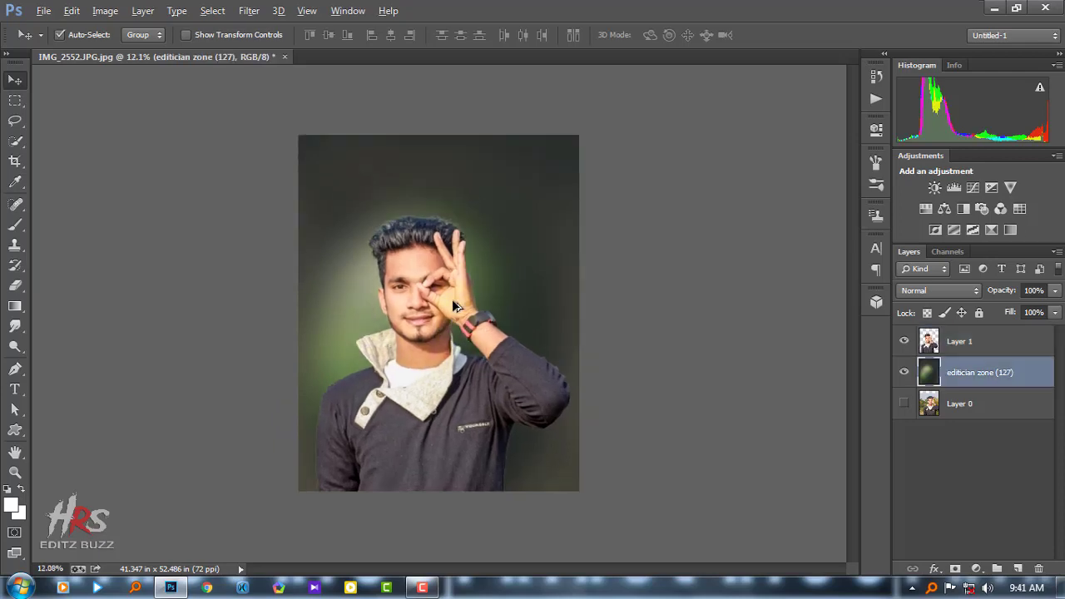
{"action": "key", "text": "c"}
{"action": "left_click_drag", "start_coordinate": [298, 312], "coordinate": [289, 312]}
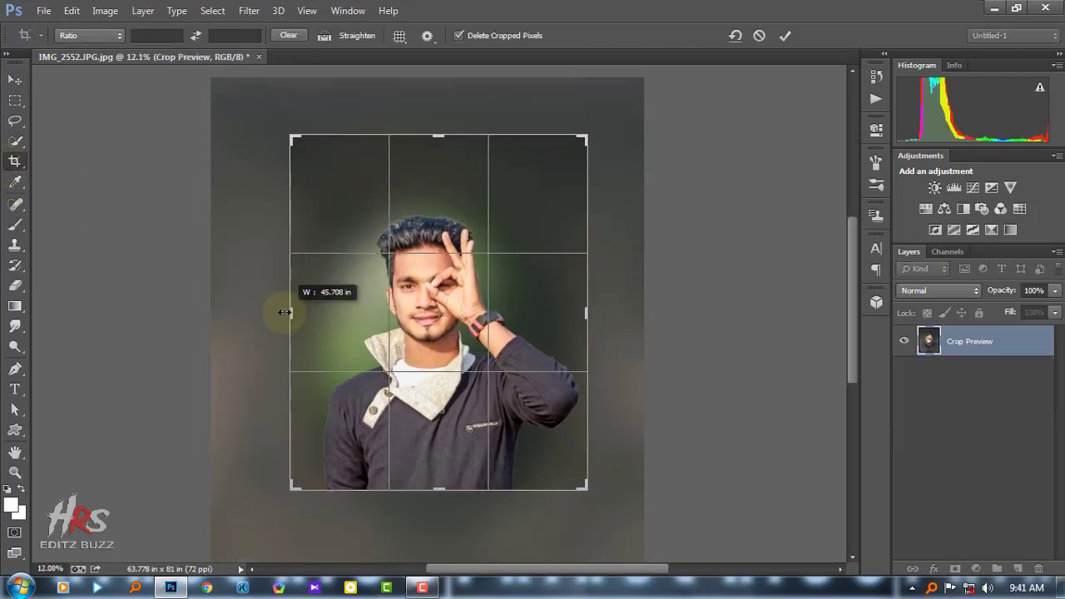
{"action": "left_click_drag", "start_coordinate": [439, 135], "coordinate": [437, 117]}
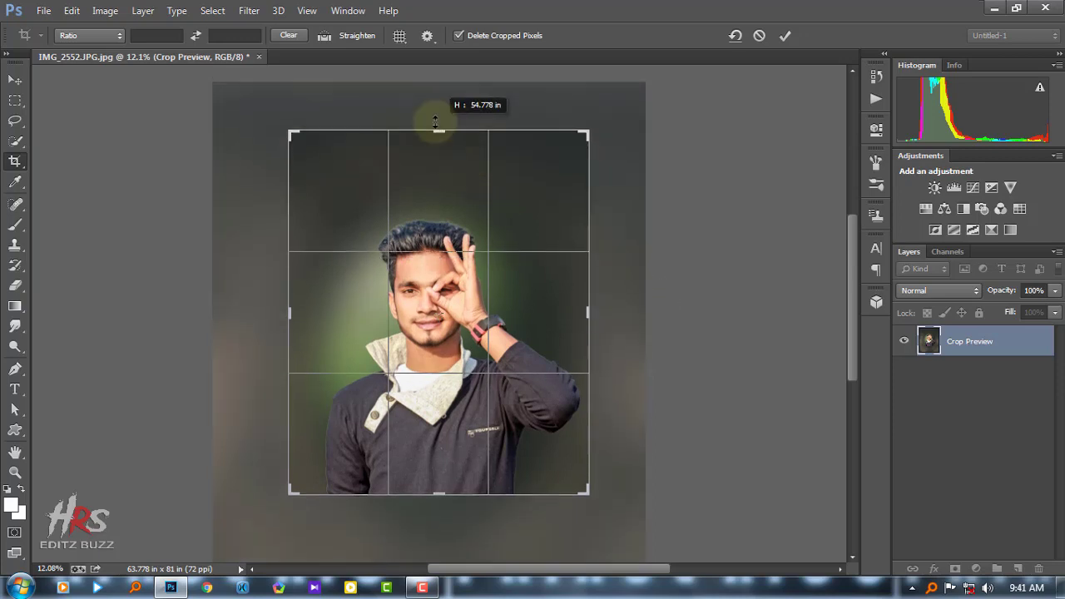
{"action": "left_click", "coordinate": [785, 35]}
Step: Nudge the man up slightly and duplicate Layer 1 as a white-masked Layer 1 copy
{"action": "key", "text": "ctrl+0"}
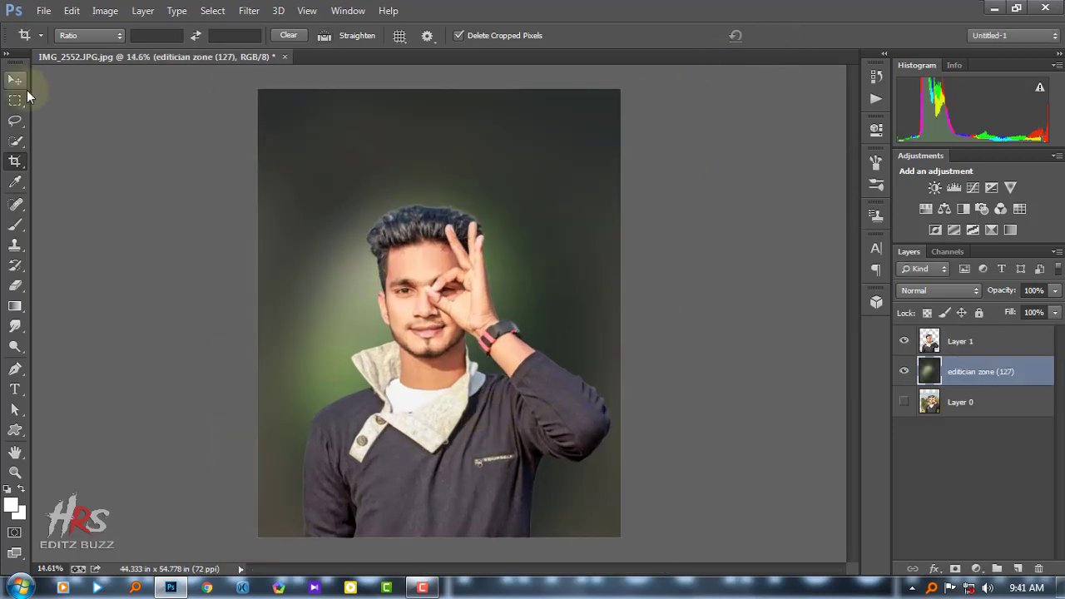
{"action": "key", "text": "v"}
{"action": "left_click_drag", "start_coordinate": [588, 355], "coordinate": [582, 326]}
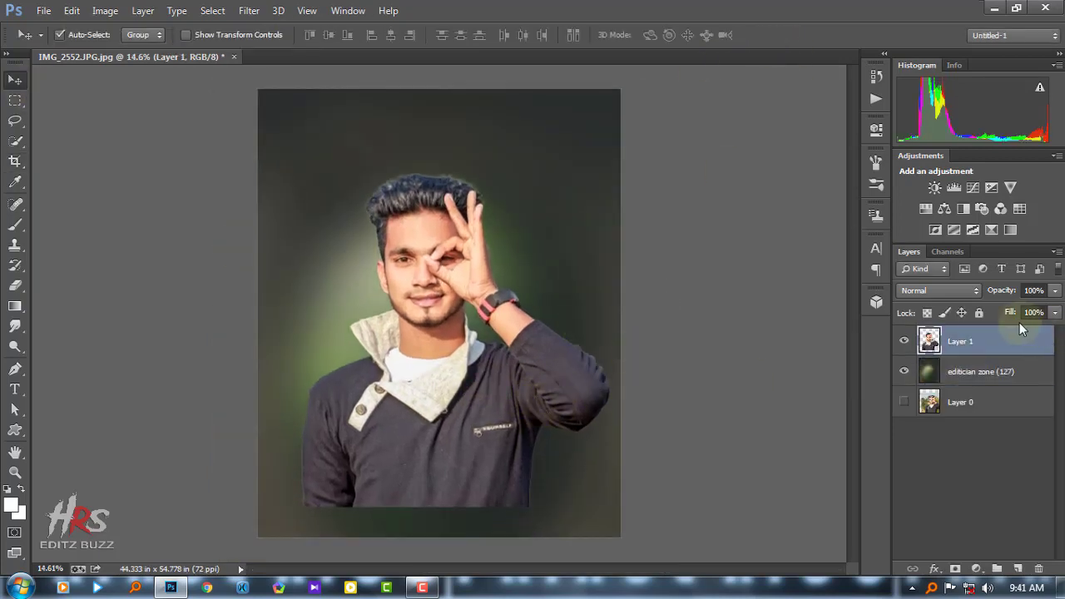
{"action": "left_click_drag", "start_coordinate": [1019, 329], "coordinate": [1018, 568]}
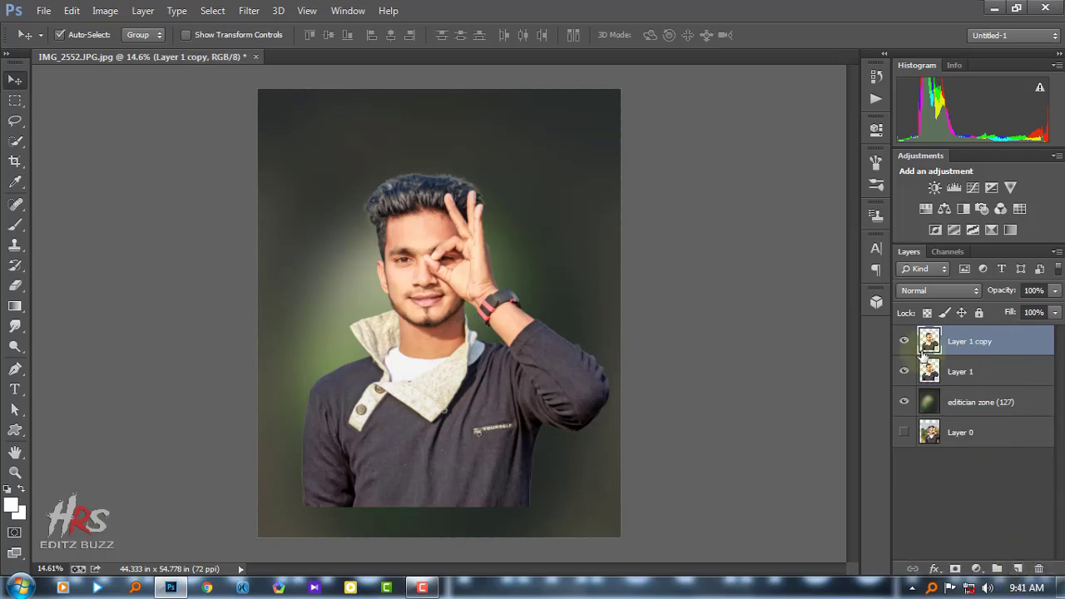
{"action": "left_click", "coordinate": [12, 227]}
{"action": "left_click", "coordinate": [955, 568]}
Step: With a smaller soft brush, mask away the light fringe on the shoulder near the neck
{"action": "scroll", "coordinate": [392, 538], "scroll_direction": "up", "scroll_amount": 3}
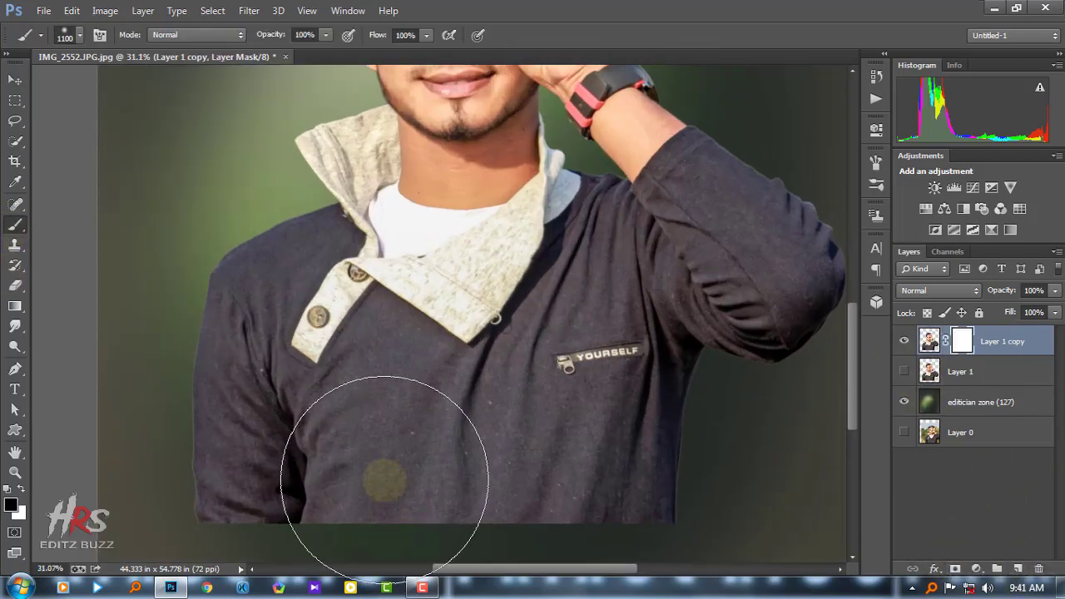
{"action": "key", "text": "bracketleft"}
{"action": "key", "text": "bracketleft"}
{"action": "key", "text": "bracketleft"}
{"action": "scroll", "coordinate": [235, 473], "scroll_direction": "up", "scroll_amount": 3}
{"action": "scroll", "coordinate": [385, 474], "scroll_direction": "down", "scroll_amount": 2}
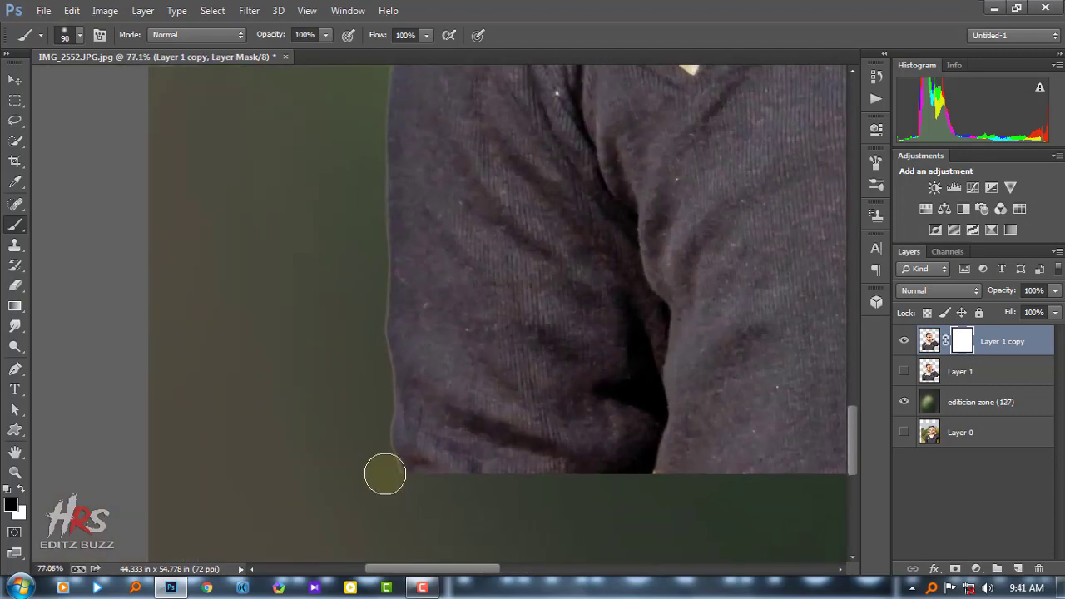
{"action": "scroll", "coordinate": [364, 367], "scroll_direction": "up", "scroll_amount": 2}
{"action": "scroll", "coordinate": [365, 333], "scroll_direction": "up", "scroll_amount": 2}
{"action": "scroll", "coordinate": [363, 265], "scroll_direction": "up", "scroll_amount": 2}
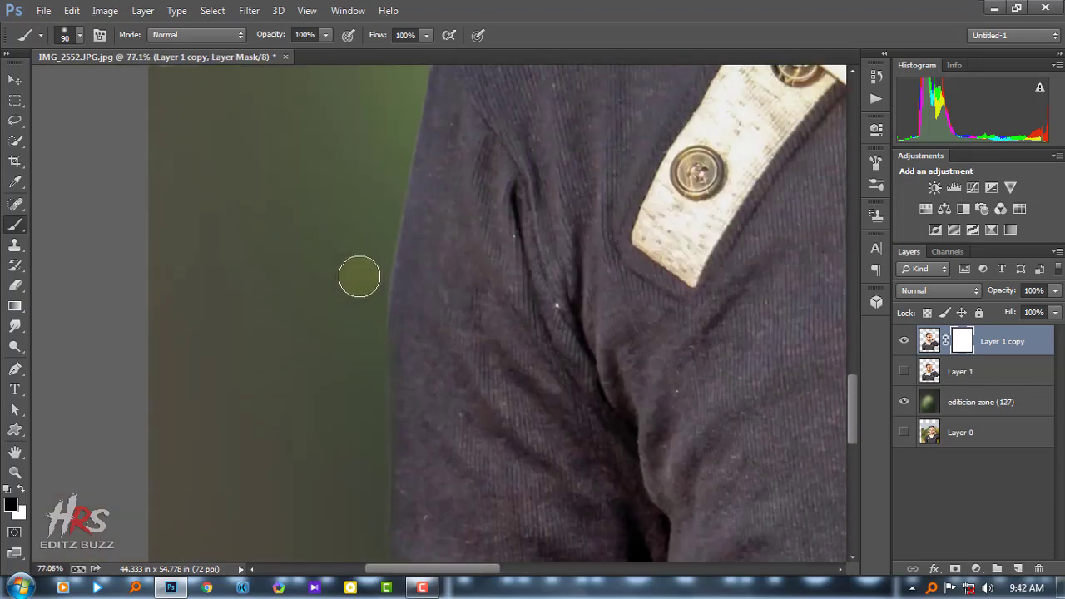
{"action": "scroll", "coordinate": [375, 408], "scroll_direction": "down", "scroll_amount": 3}
{"action": "key", "text": "bracketleft"}
{"action": "scroll", "coordinate": [387, 432], "scroll_direction": "down", "scroll_amount": 3}
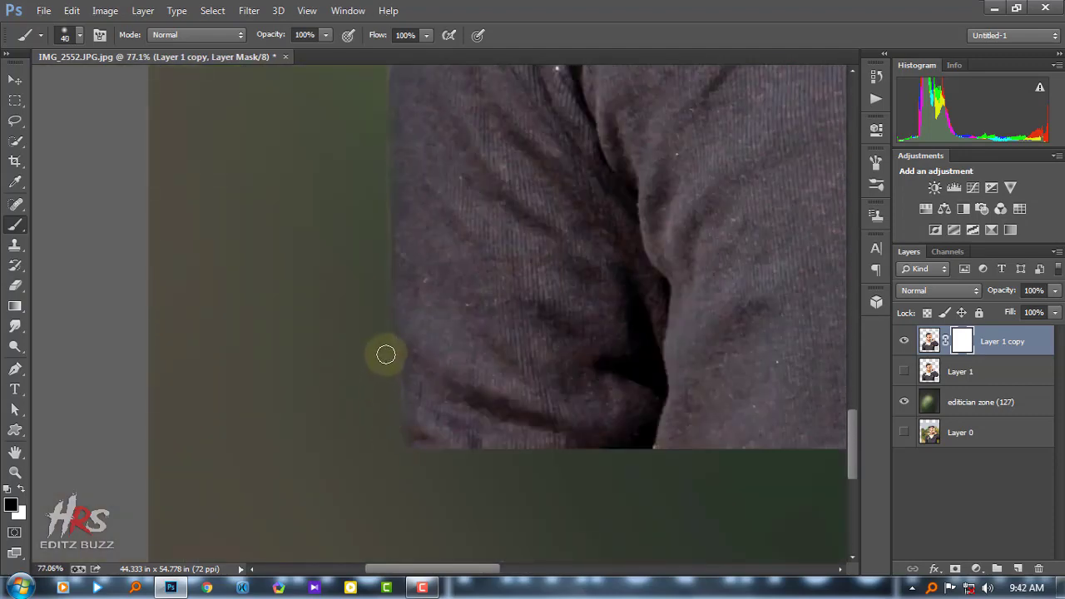
{"action": "scroll", "coordinate": [382, 225], "scroll_direction": "up", "scroll_amount": 3}
{"action": "scroll", "coordinate": [384, 212], "scroll_direction": "up", "scroll_amount": 1}
{"action": "scroll", "coordinate": [402, 209], "scroll_direction": "up", "scroll_amount": 2}
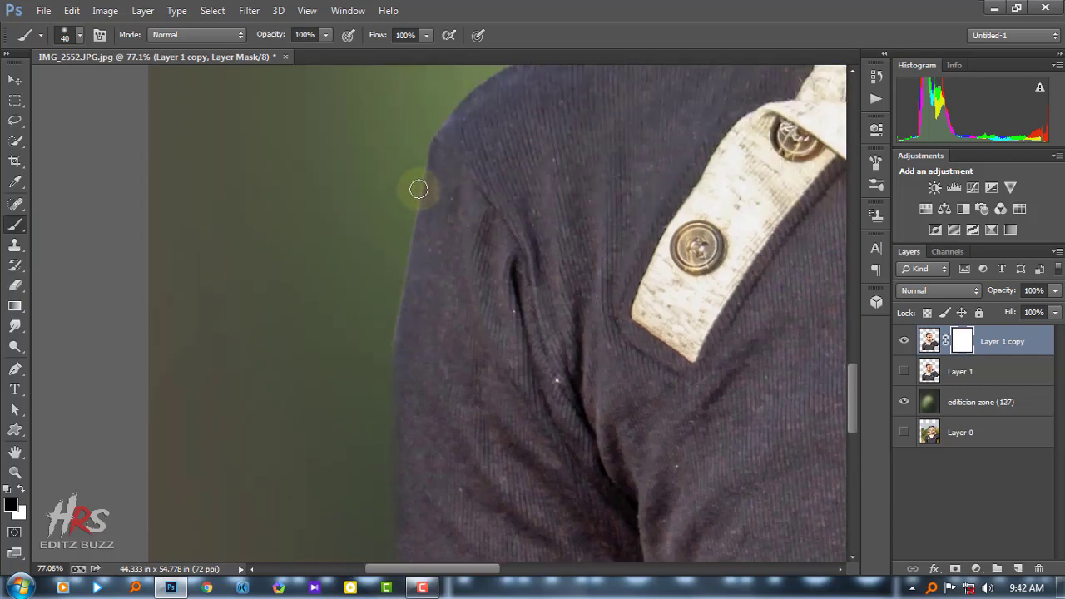
{"action": "scroll", "coordinate": [426, 188], "scroll_direction": "up", "scroll_amount": 2}
{"action": "scroll", "coordinate": [467, 191], "scroll_direction": "up", "scroll_amount": 2}
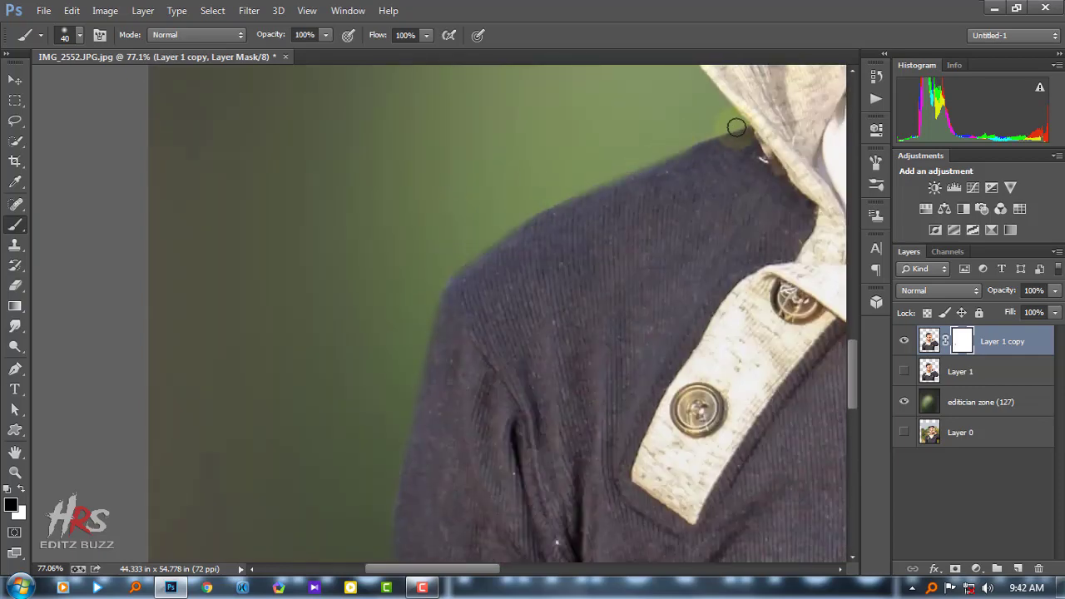
{"action": "scroll", "coordinate": [699, 166], "scroll_direction": "up", "scroll_amount": 2}
{"action": "scroll", "coordinate": [695, 190], "scroll_direction": "up", "scroll_amount": 2}
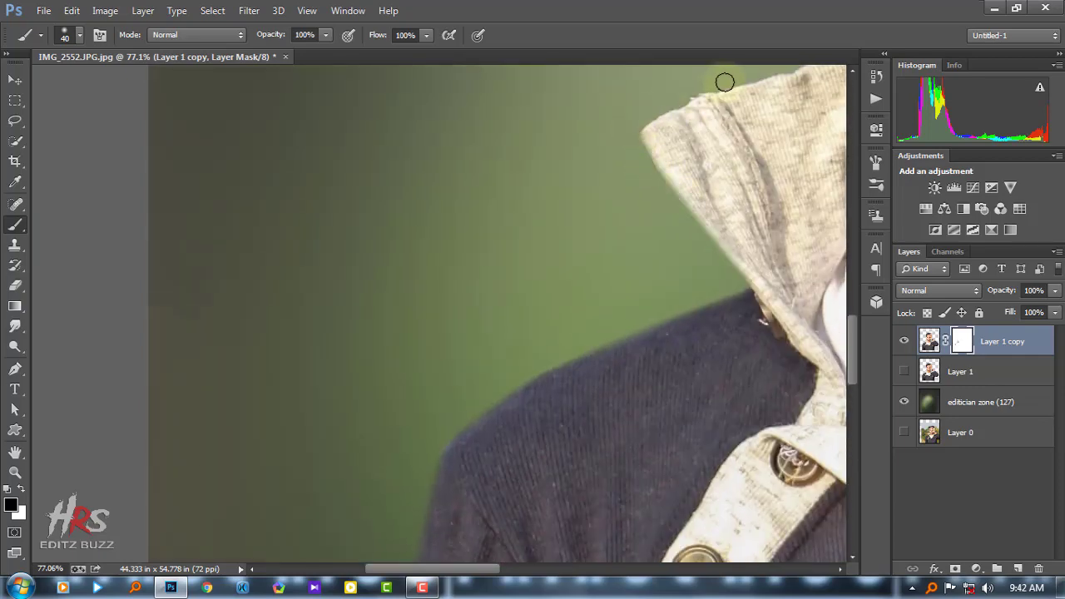
{"action": "scroll", "coordinate": [725, 81], "scroll_direction": "up", "scroll_amount": 3}
{"action": "scroll", "coordinate": [751, 171], "scroll_direction": "up", "scroll_amount": 1}
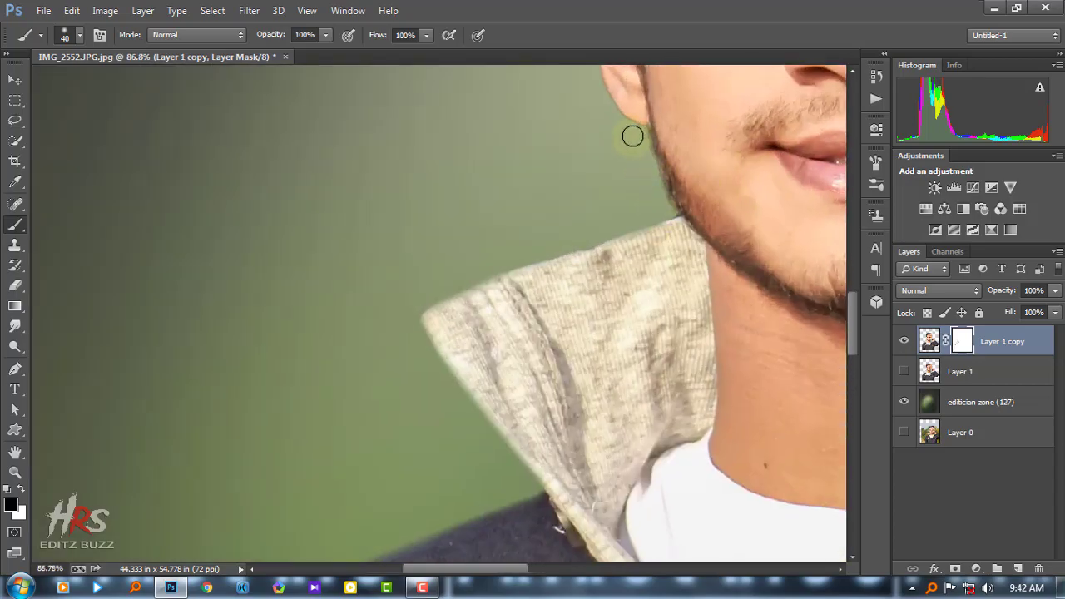
{"action": "scroll", "coordinate": [582, 208], "scroll_direction": "down", "scroll_amount": 3}
{"action": "scroll", "coordinate": [675, 376], "scroll_direction": "up", "scroll_amount": 1}
{"action": "scroll", "coordinate": [442, 278], "scroll_direction": "up", "scroll_amount": 3}
{"action": "scroll", "coordinate": [503, 353], "scroll_direction": "down", "scroll_amount": 2}
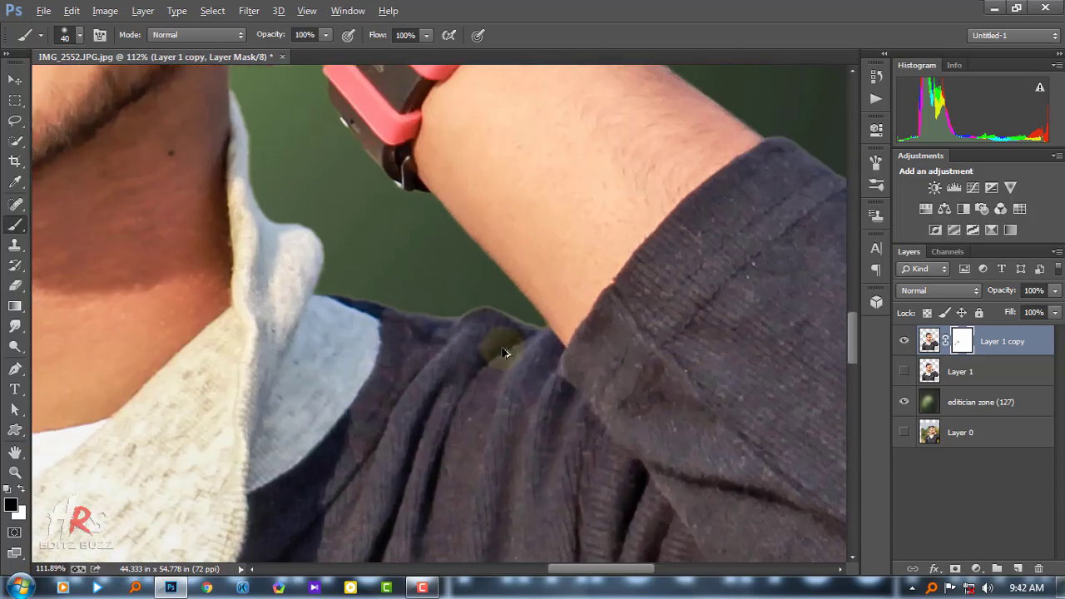
{"action": "scroll", "coordinate": [504, 353], "scroll_direction": "up", "scroll_amount": 3}
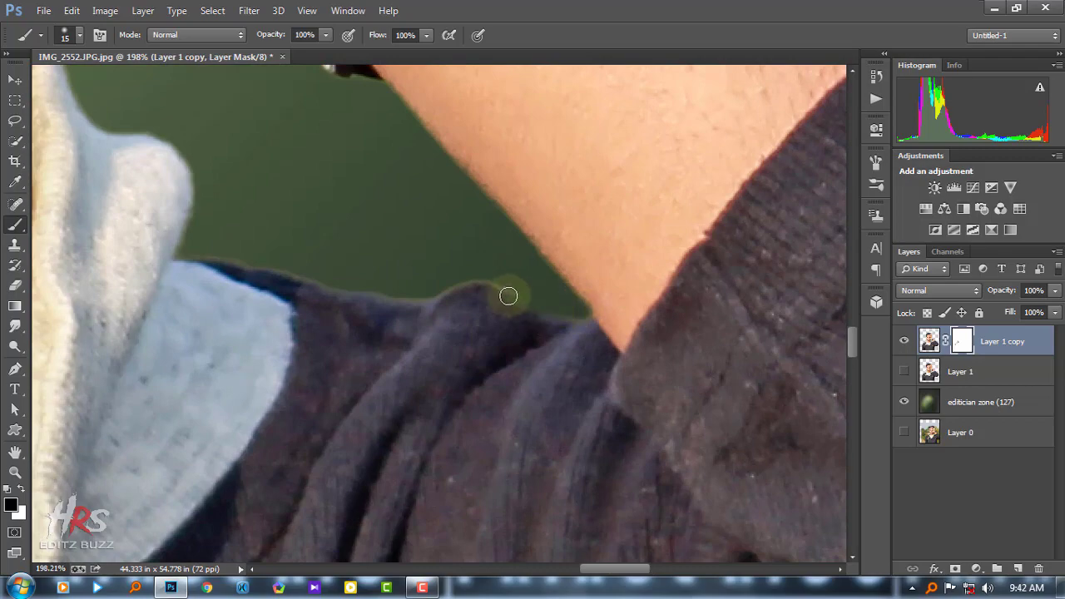
{"action": "left_click_drag", "start_coordinate": [444, 286], "coordinate": [295, 272]}
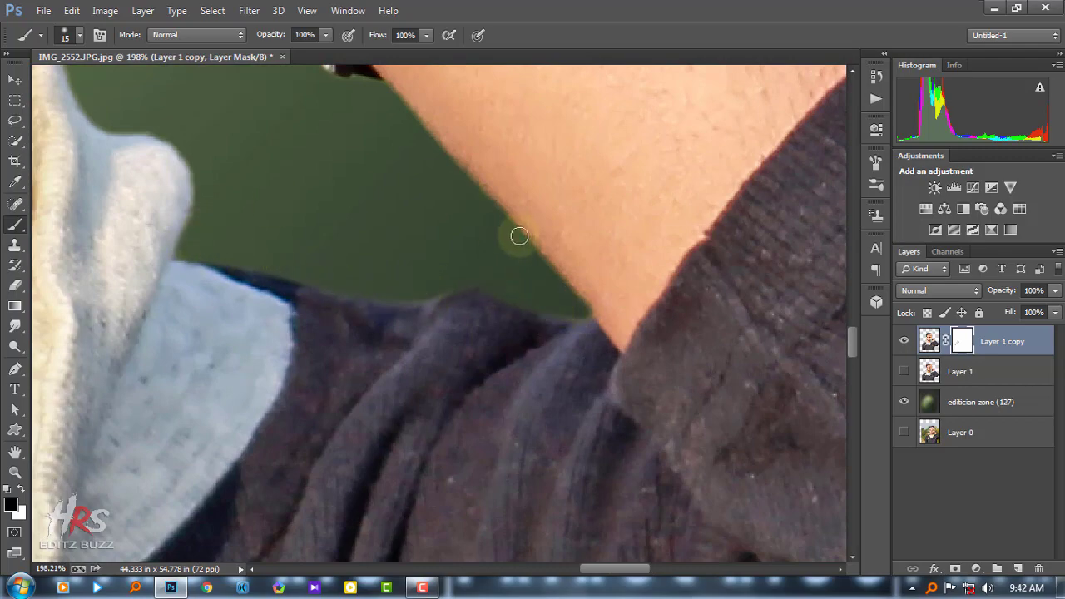
Step: Mask away the light fringe along the sweater's lower edge
{"action": "scroll", "coordinate": [570, 293], "scroll_direction": "down", "scroll_amount": 2}
{"action": "scroll", "coordinate": [505, 261], "scroll_direction": "down", "scroll_amount": 2}
{"action": "scroll", "coordinate": [490, 158], "scroll_direction": "down", "scroll_amount": 2}
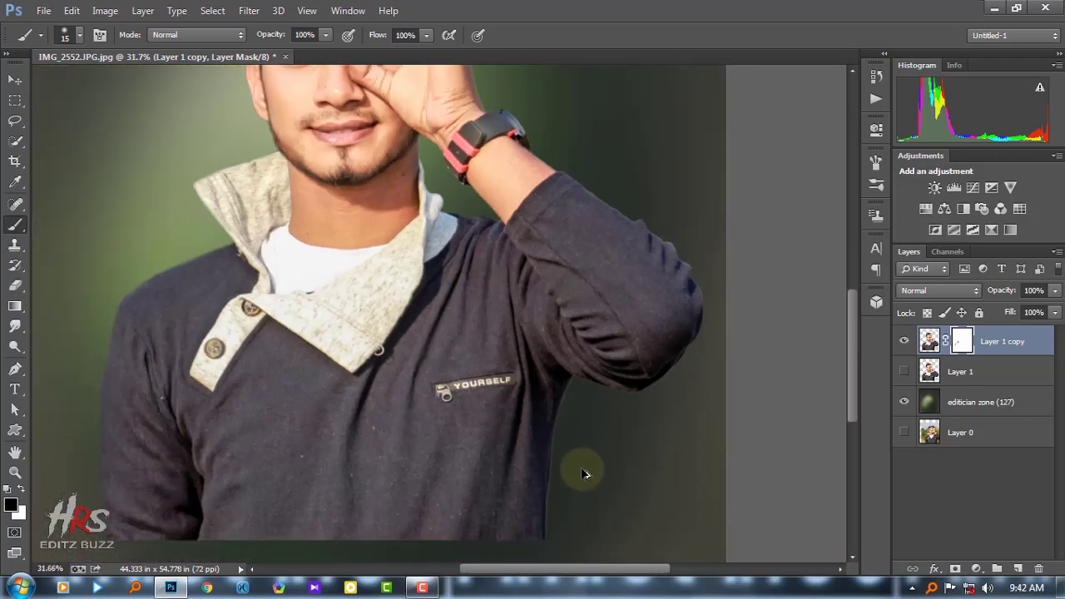
{"action": "scroll", "coordinate": [580, 471], "scroll_direction": "up", "scroll_amount": 1}
{"action": "scroll", "coordinate": [554, 520], "scroll_direction": "up", "scroll_amount": 3}
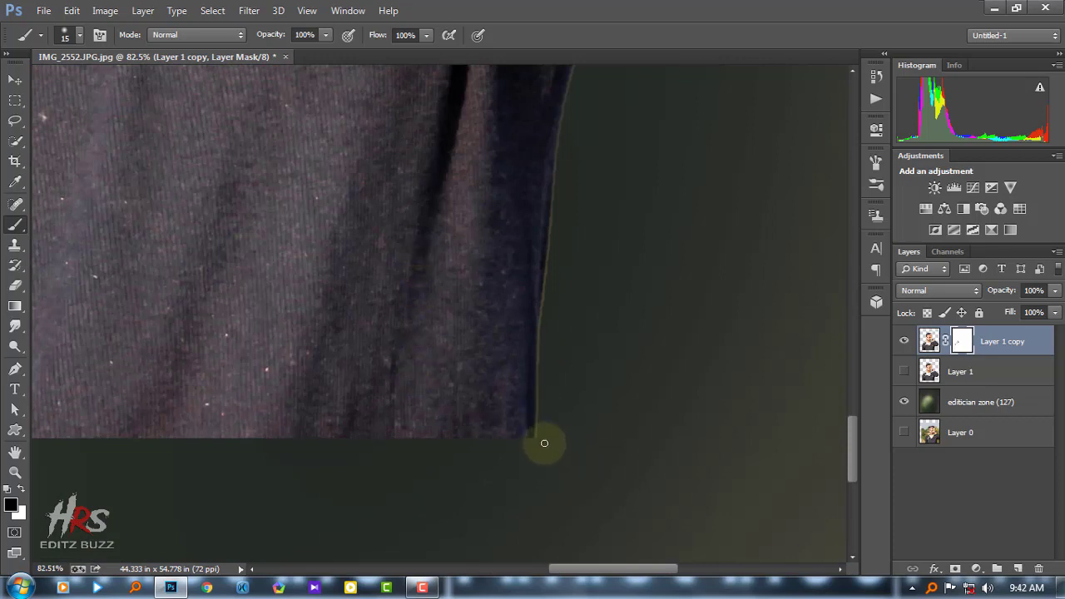
{"action": "left_click_drag", "start_coordinate": [539, 439], "coordinate": [564, 202]}
{"action": "scroll", "coordinate": [565, 198], "scroll_direction": "up", "scroll_amount": 3}
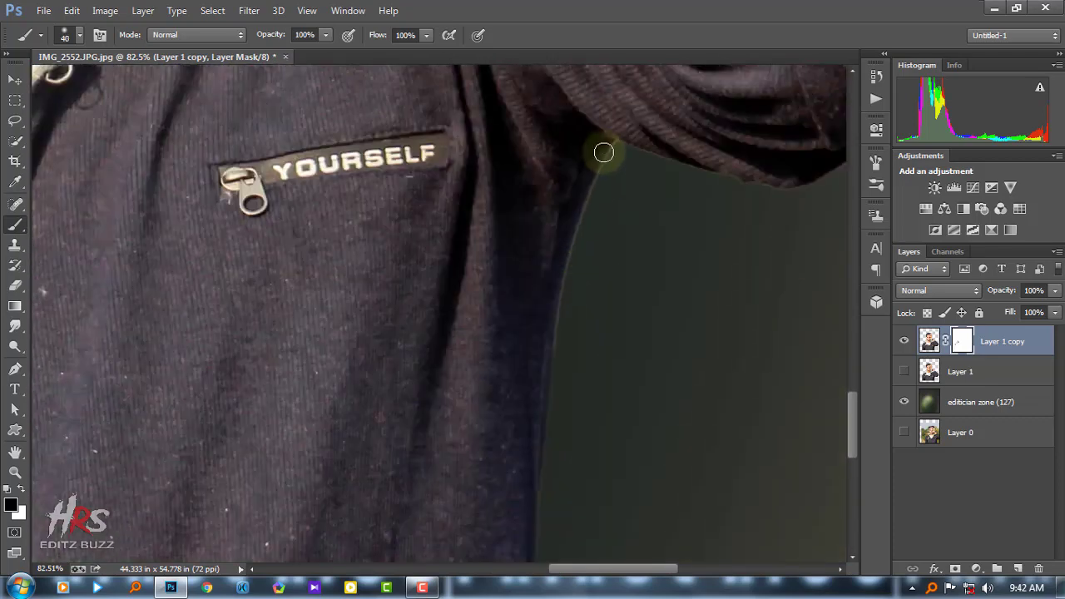
{"action": "scroll", "coordinate": [566, 492], "scroll_direction": "down", "scroll_amount": 3}
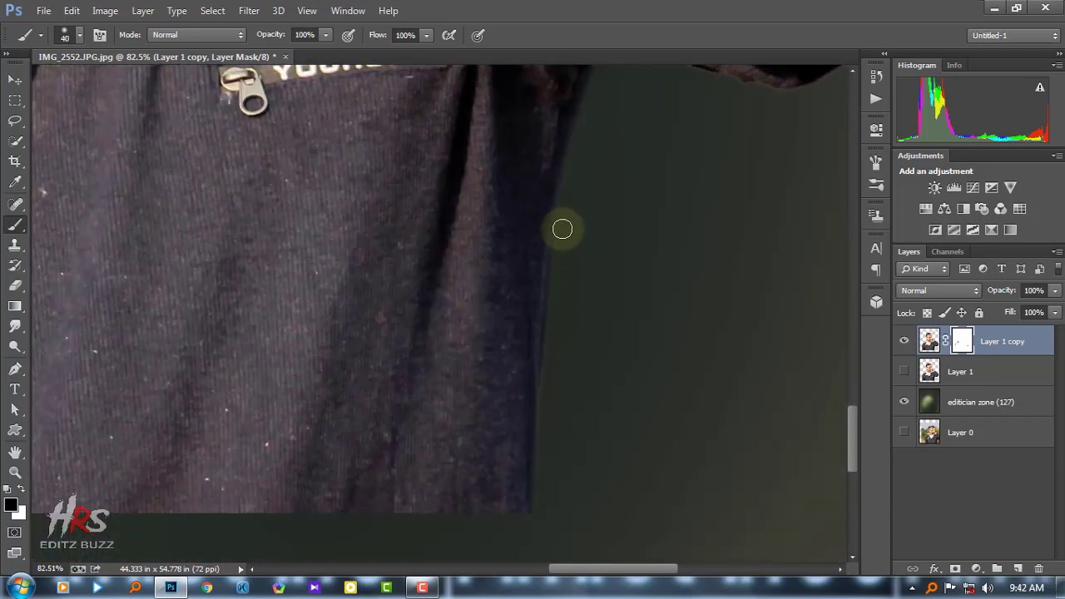
{"action": "scroll", "coordinate": [555, 266], "scroll_direction": "down", "scroll_amount": 2}
{"action": "scroll", "coordinate": [542, 385], "scroll_direction": "down", "scroll_amount": 3}
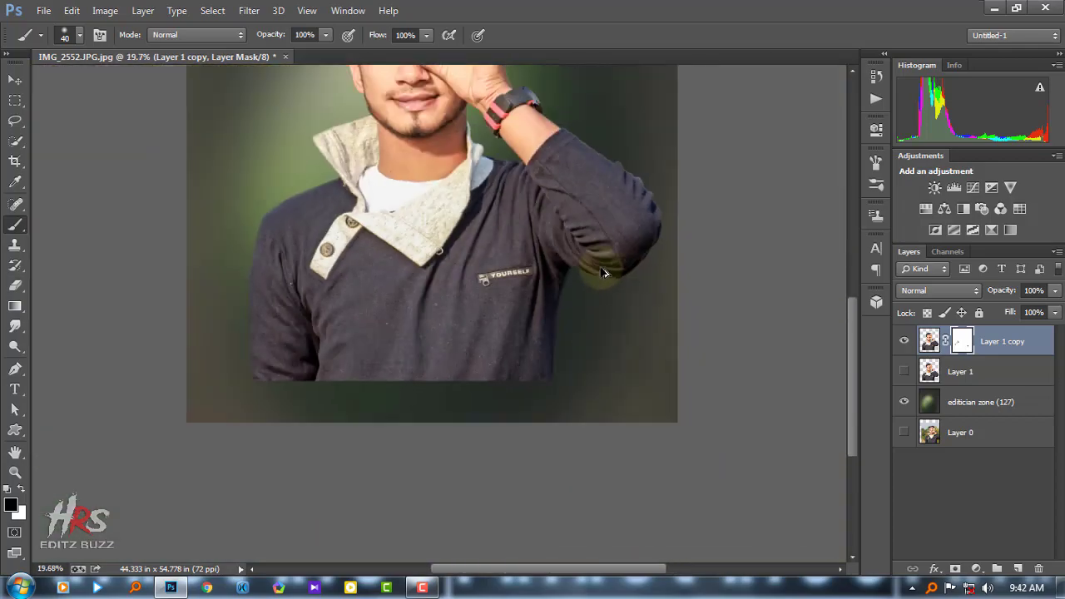
{"action": "scroll", "coordinate": [641, 214], "scroll_direction": "up", "scroll_amount": 4}
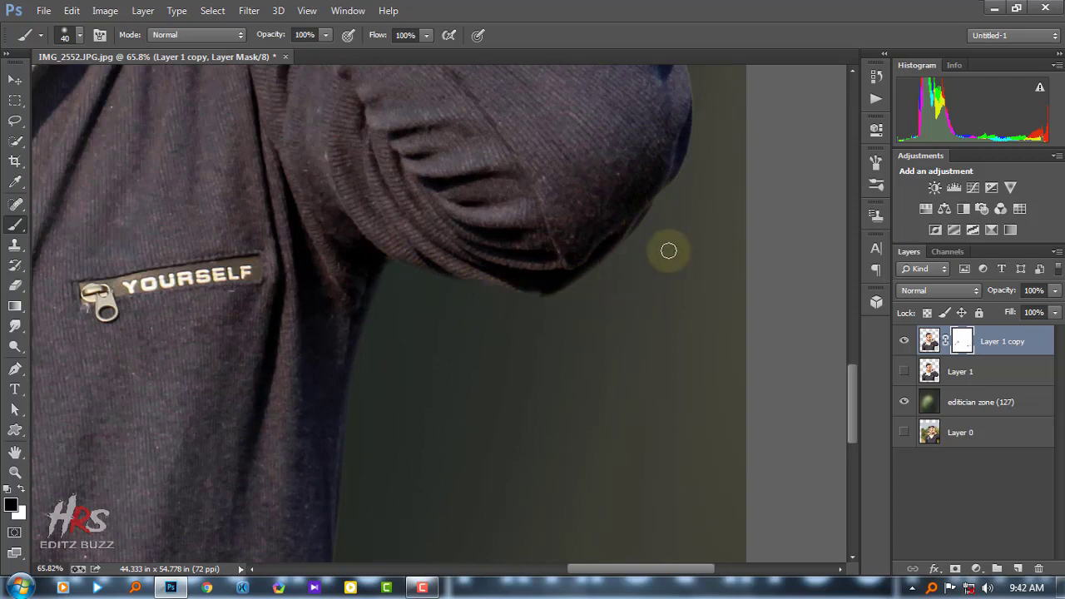
{"action": "scroll", "coordinate": [446, 317], "scroll_direction": "up", "scroll_amount": 3}
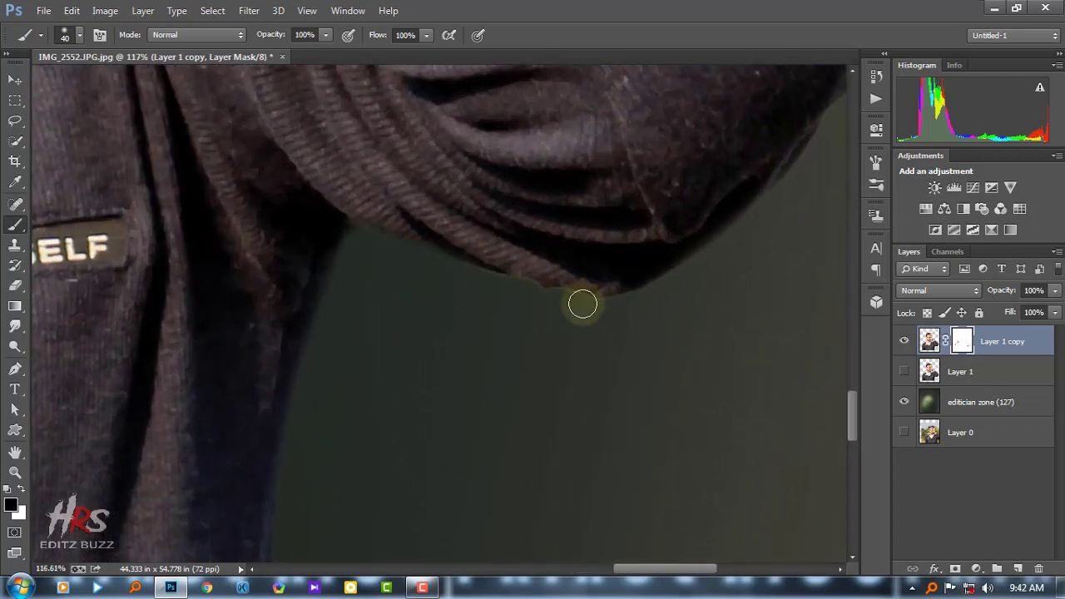
{"action": "scroll", "coordinate": [600, 245], "scroll_direction": "down", "scroll_amount": 5}
{"action": "scroll", "coordinate": [708, 219], "scroll_direction": "down", "scroll_amount": 2}
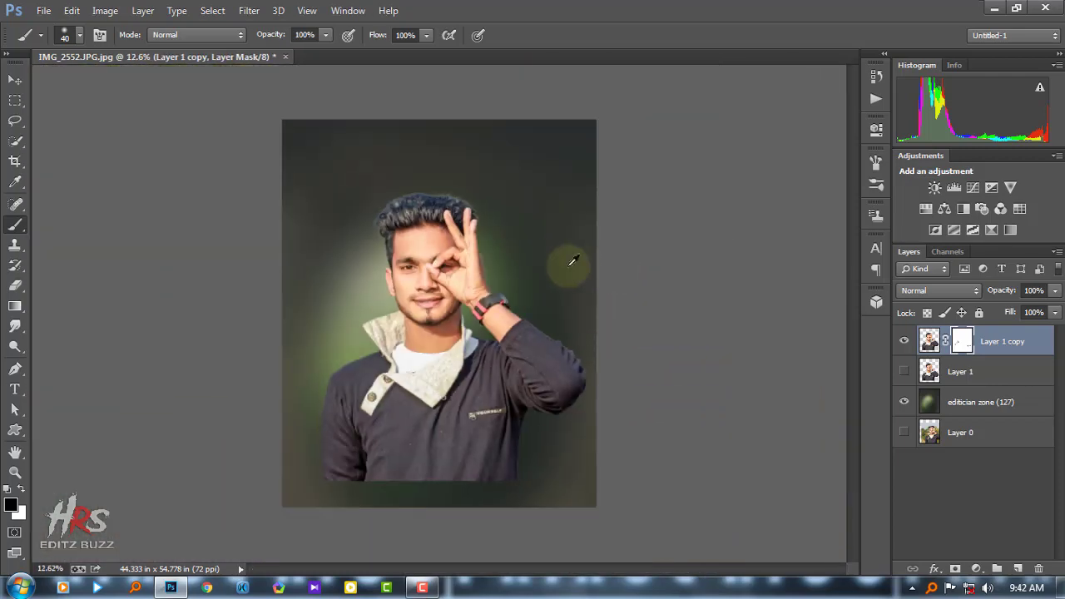
Step: Apply Layer 1 copy's mask, add a fresh mask, and gradient-fade the shirt's bottom into the background
{"action": "right_click", "coordinate": [967, 342]}
{"action": "left_click", "coordinate": [924, 390]}
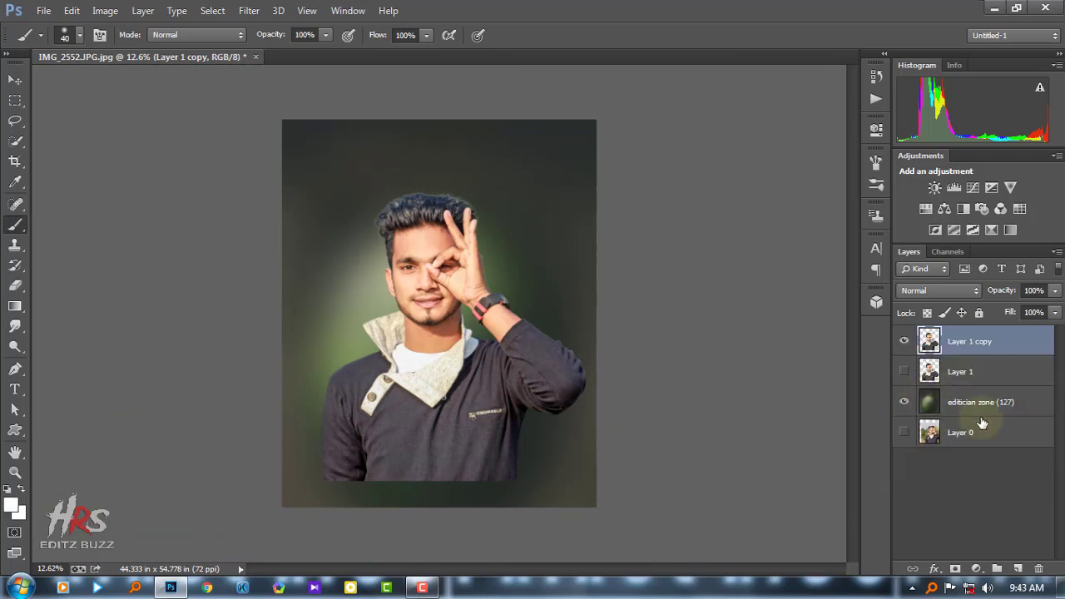
{"action": "left_click", "coordinate": [956, 569]}
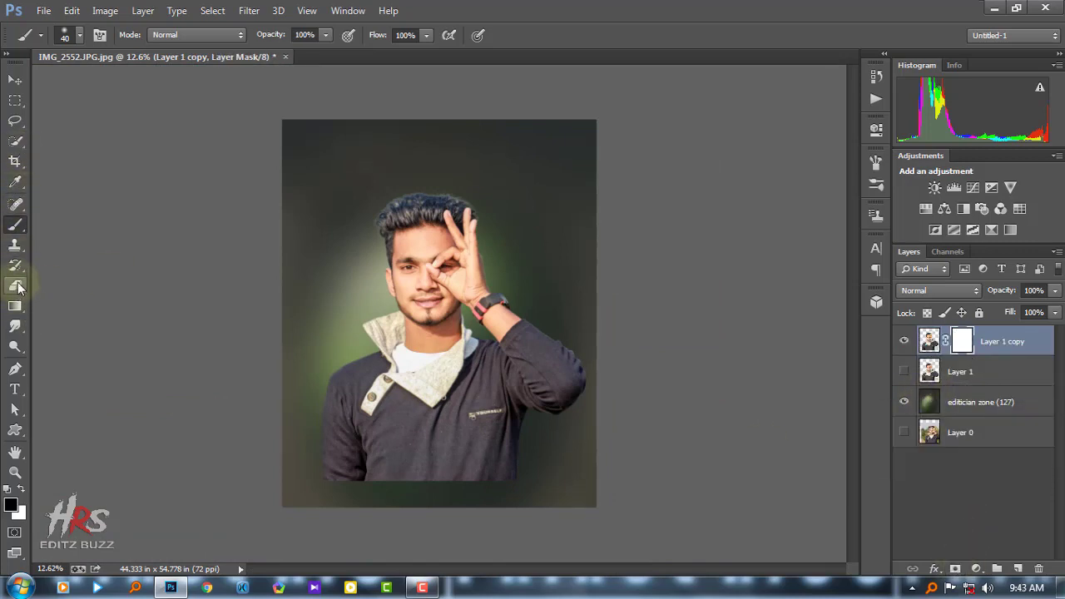
{"action": "left_click", "coordinate": [15, 306]}
{"action": "scroll", "coordinate": [440, 484], "scroll_direction": "up", "scroll_amount": 2}
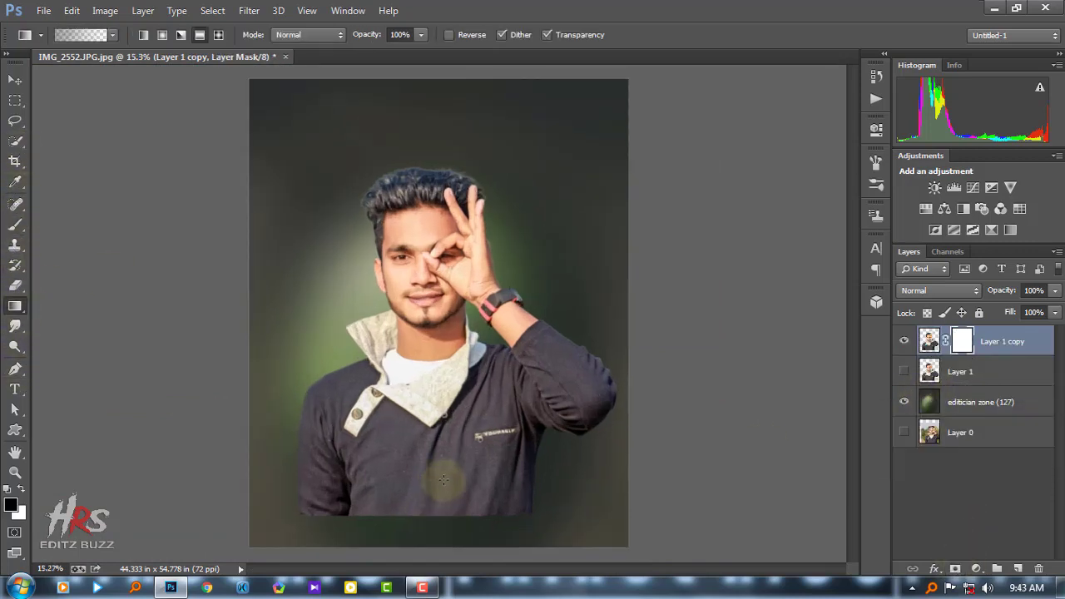
{"action": "scroll", "coordinate": [443, 479], "scroll_direction": "up", "scroll_amount": 4}
{"action": "left_click_drag", "start_coordinate": [853, 350], "coordinate": [853, 392]}
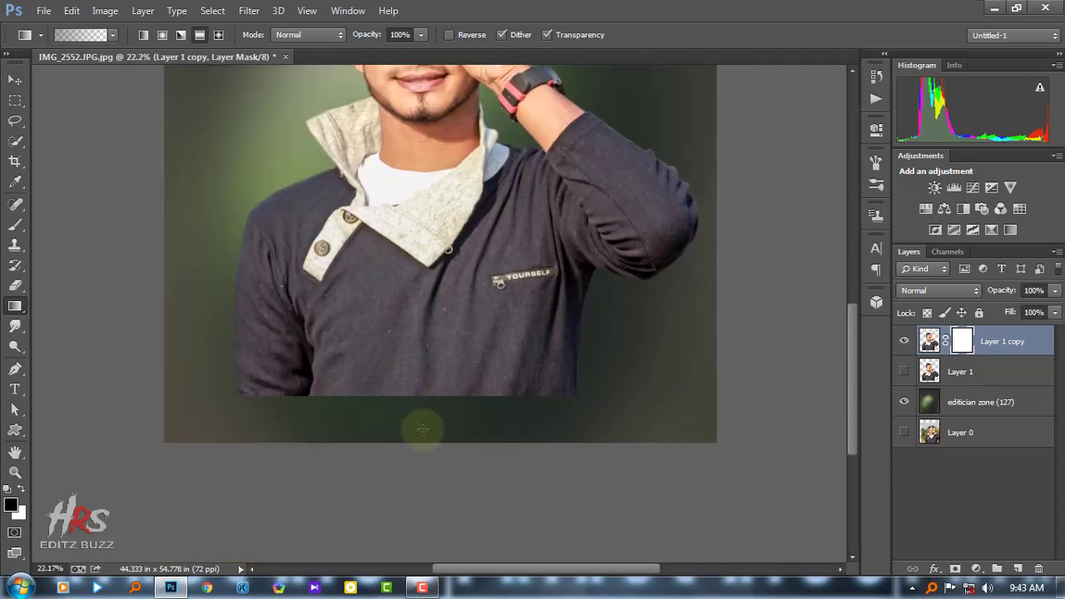
{"action": "mouse_move", "coordinate": [422, 429]}
{"action": "left_mouse_down"}
{"action": "mouse_move", "coordinate": [421, 320]}
{"action": "mouse_move", "coordinate": [412, 339]}
{"action": "mouse_move", "coordinate": [400, 329]}
{"action": "left_mouse_up"}
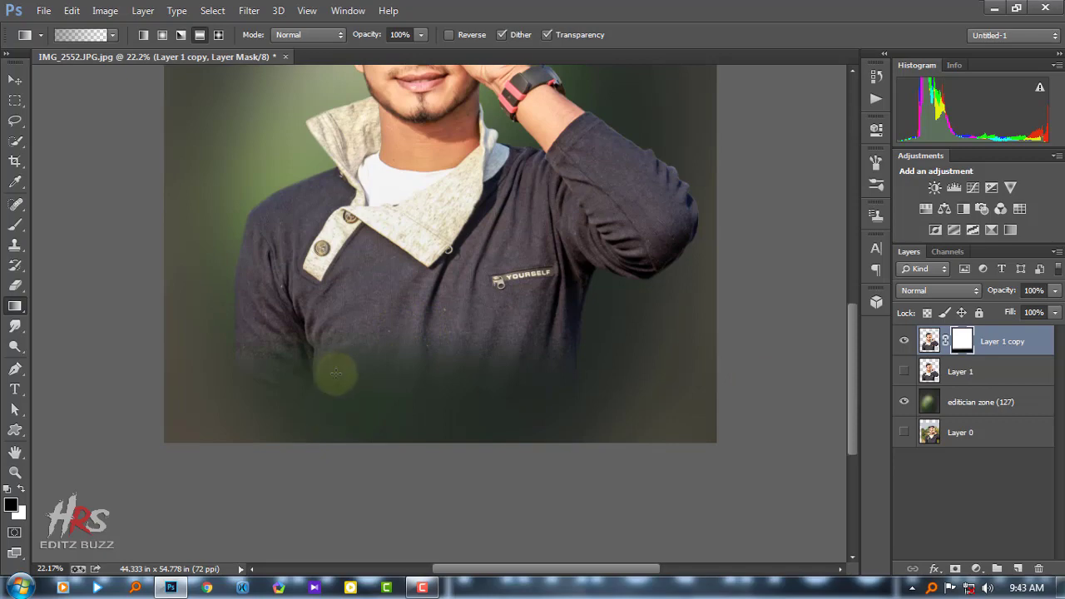
Step: Nudge the man up, apply the gradient mask permanently, and select the editician zone (127) layer
{"action": "scroll", "coordinate": [549, 341], "scroll_direction": "down", "scroll_amount": 2}
{"action": "scroll", "coordinate": [414, 268], "scroll_direction": "down", "scroll_amount": 1}
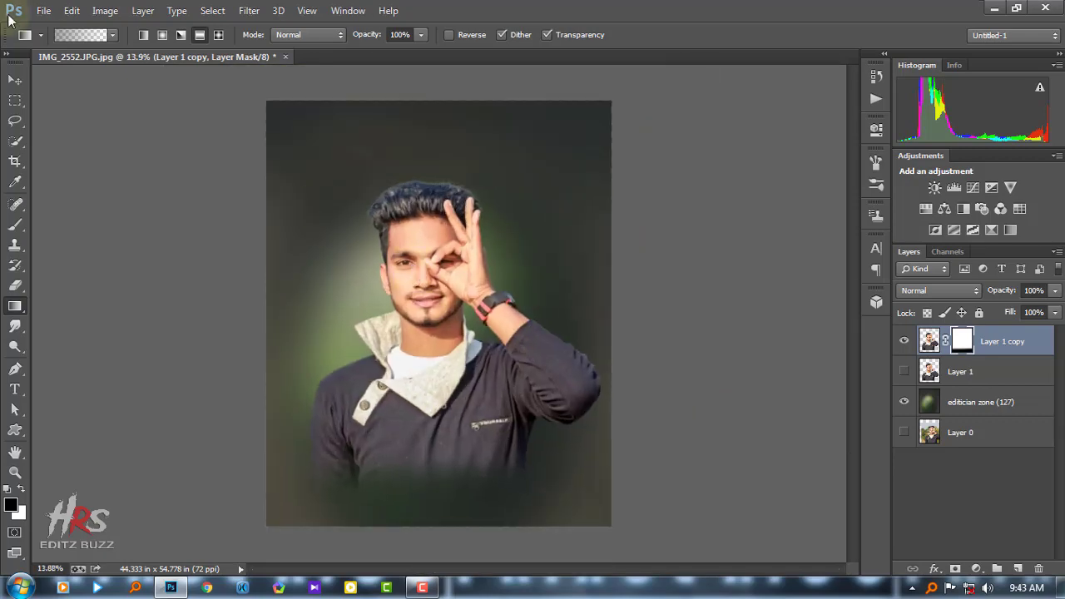
{"action": "key", "text": "v"}
{"action": "left_click_drag", "start_coordinate": [449, 379], "coordinate": [449, 368]}
{"action": "right_click", "coordinate": [962, 340]}
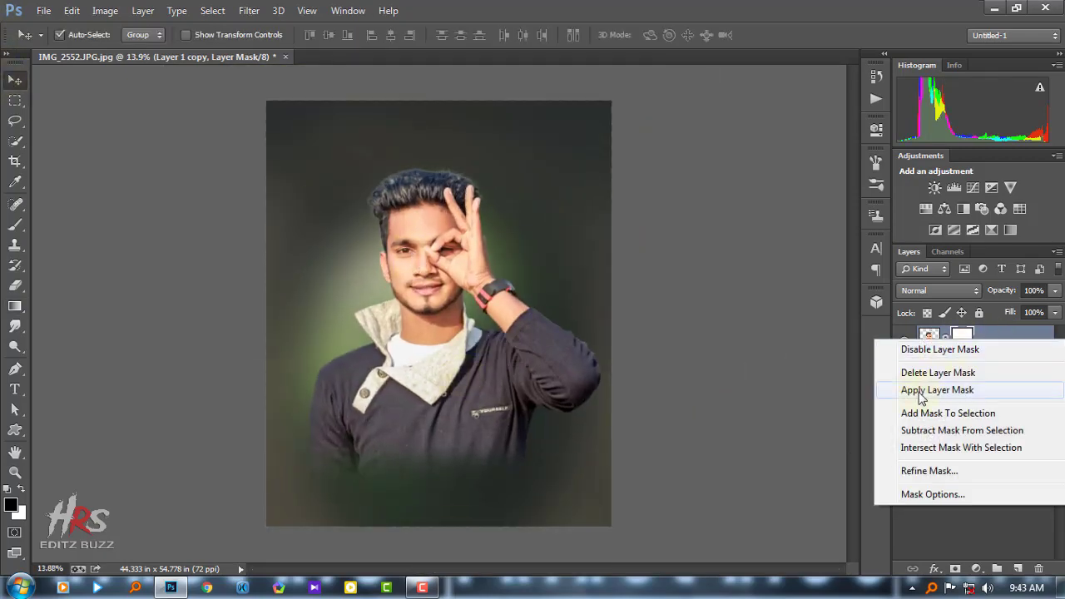
{"action": "left_click", "coordinate": [916, 388]}
{"action": "left_click", "coordinate": [990, 402]}
Step: Grade the smoke layer in Camera Raw with Vibrance −100, Whites +28 and Blacks +32
{"action": "left_click", "coordinate": [249, 10]}
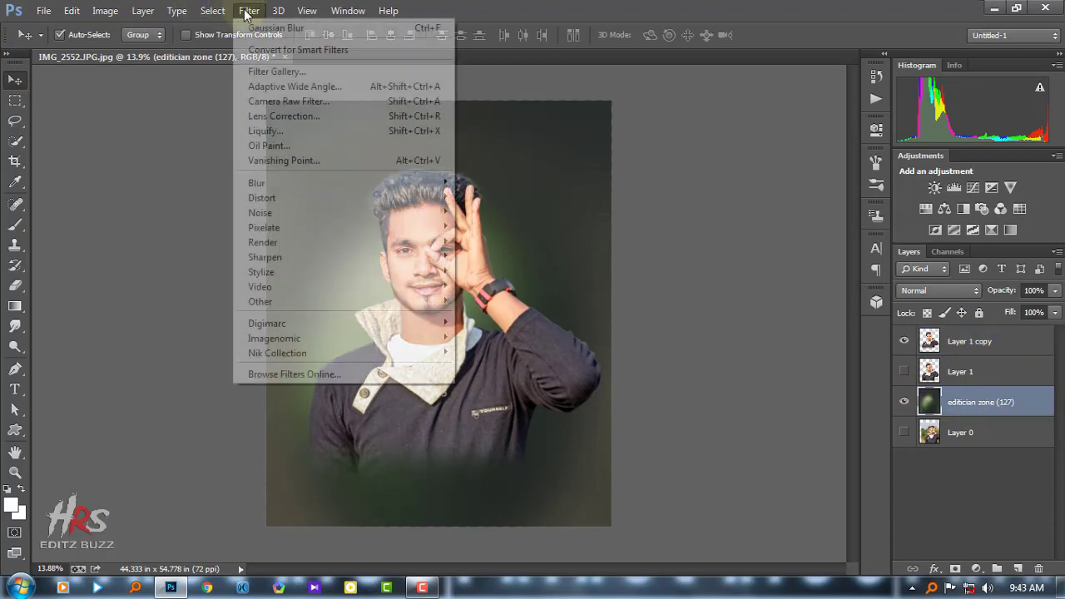
{"action": "left_click", "coordinate": [287, 101]}
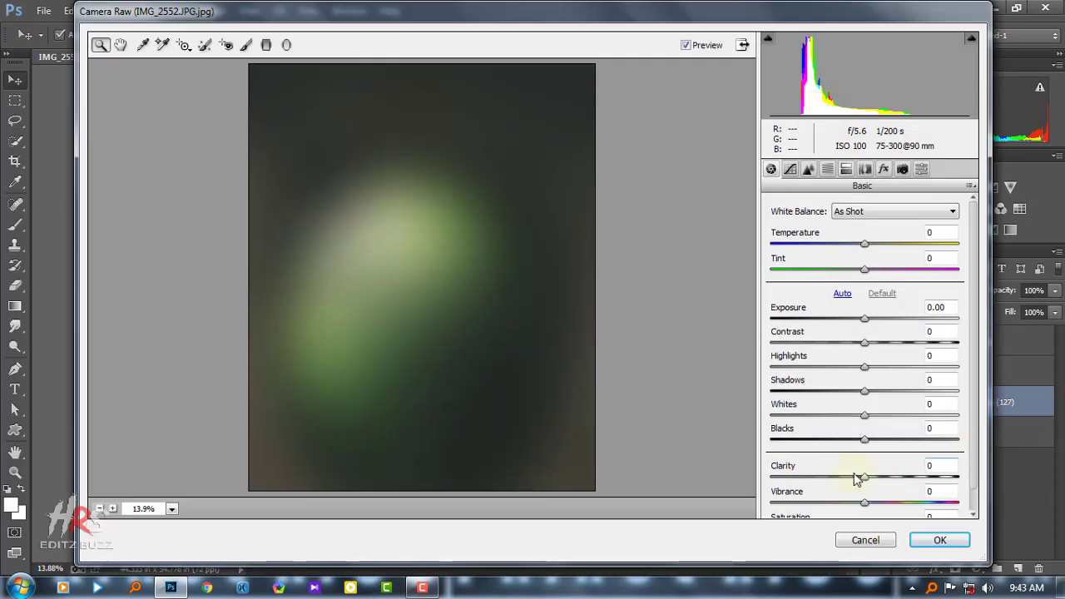
{"action": "scroll", "coordinate": [855, 497], "scroll_direction": "down", "scroll_amount": 1}
{"action": "mouse_move", "coordinate": [821, 478]}
{"action": "left_mouse_down"}
{"action": "mouse_move", "coordinate": [770, 481]}
{"action": "mouse_move", "coordinate": [770, 505]}
{"action": "left_mouse_up"}
{"action": "mouse_move", "coordinate": [865, 415]}
{"action": "left_mouse_down"}
{"action": "mouse_move", "coordinate": [894, 415]}
{"action": "mouse_move", "coordinate": [891, 391]}
{"action": "left_mouse_up"}
{"action": "left_click", "coordinate": [808, 169]}
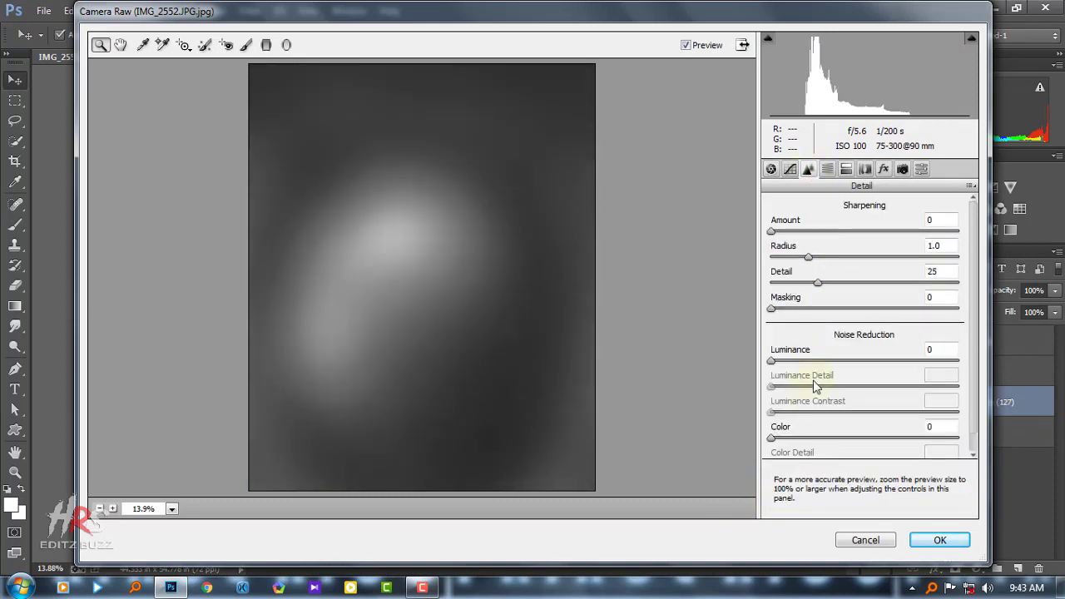
{"action": "left_click", "coordinate": [939, 541]}
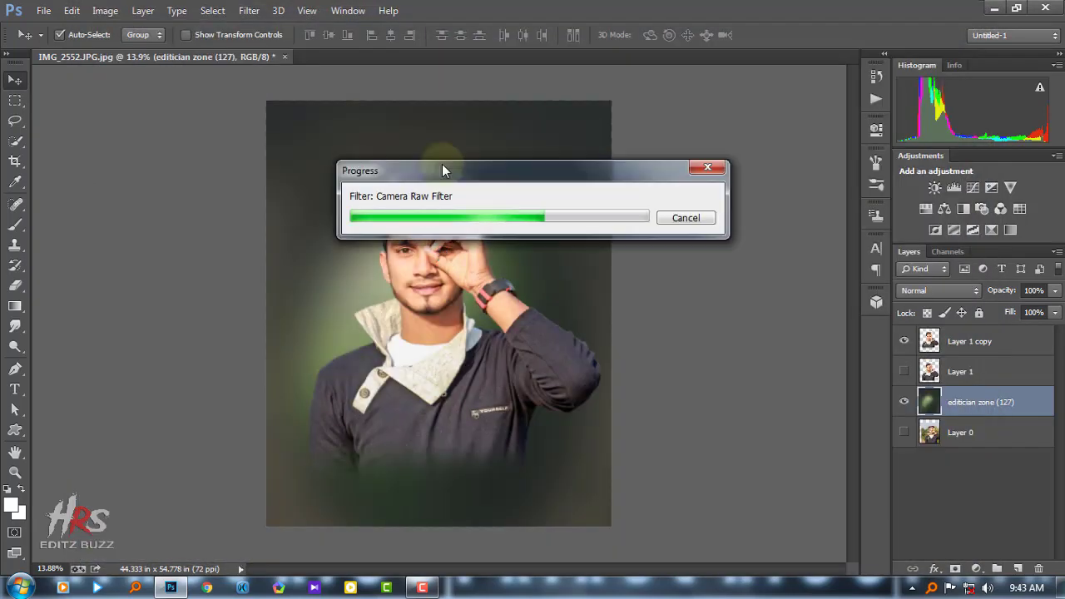
Step: On Layer 1 copy, smudge the forehead skin smooth at 15% strength with a 125 brush
{"action": "scroll", "coordinate": [430, 167], "scroll_direction": "up", "scroll_amount": 3}
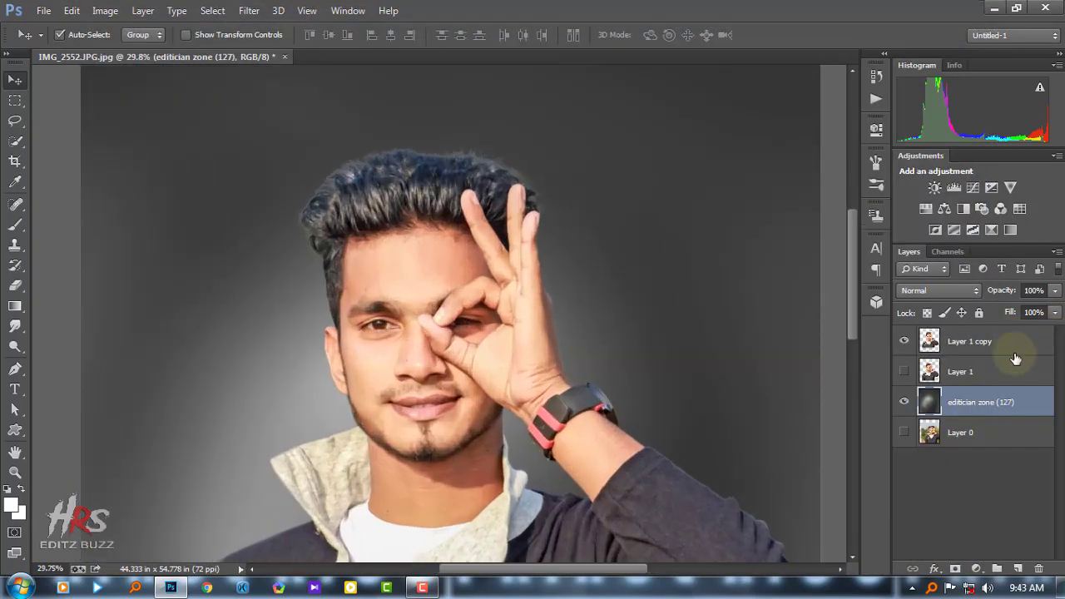
{"action": "left_click", "coordinate": [970, 341]}
{"action": "scroll", "coordinate": [457, 286], "scroll_direction": "up", "scroll_amount": 1}
{"action": "scroll", "coordinate": [456, 285], "scroll_direction": "up", "scroll_amount": 1}
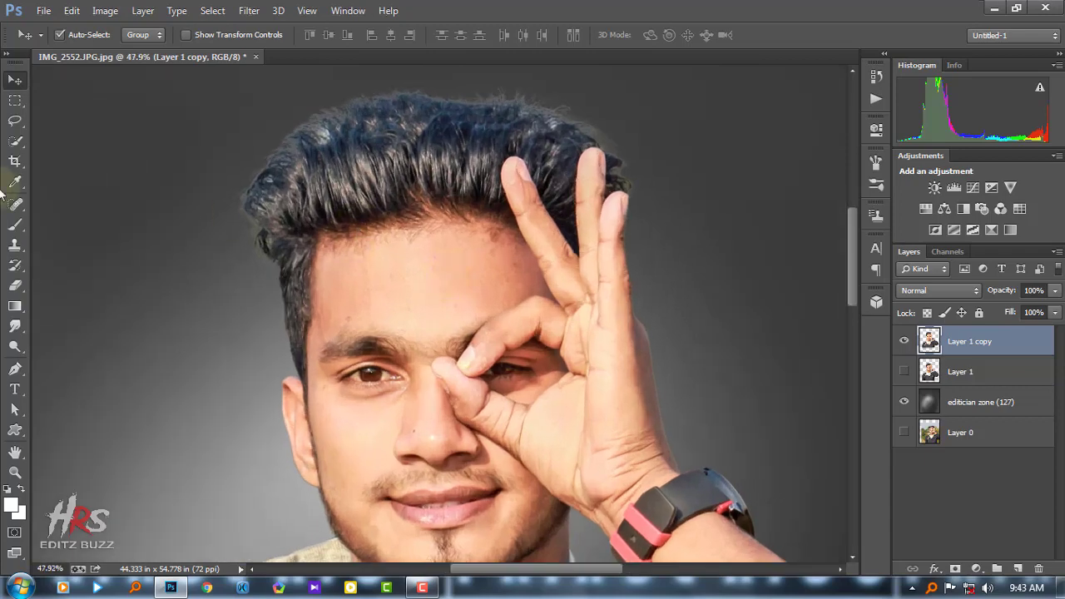
{"action": "left_click", "coordinate": [15, 326]}
{"action": "scroll", "coordinate": [466, 264], "scroll_direction": "up", "scroll_amount": 4}
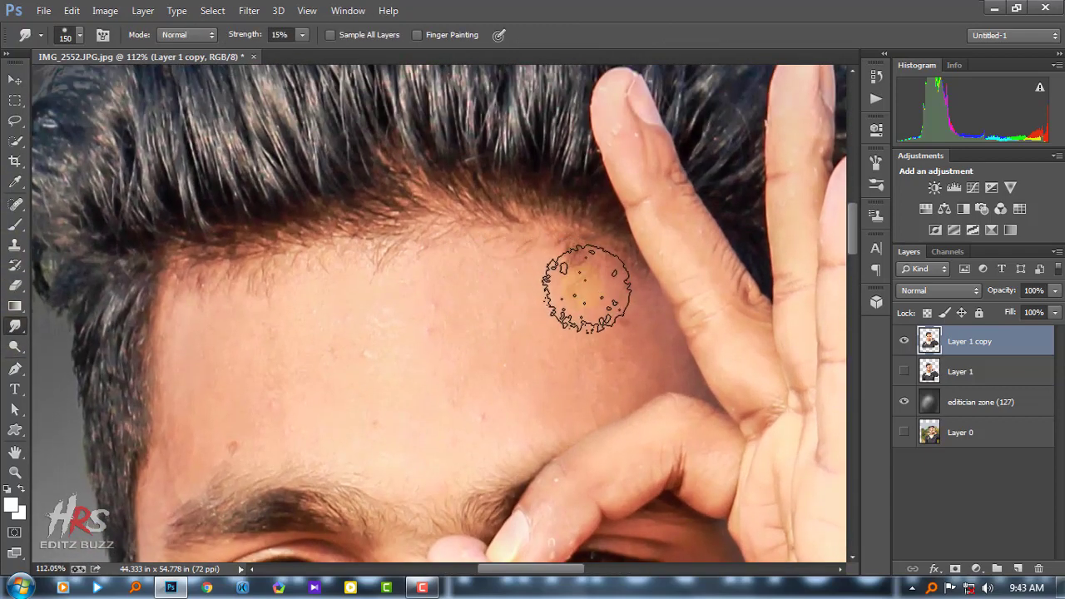
{"action": "key", "text": "bracketleft"}
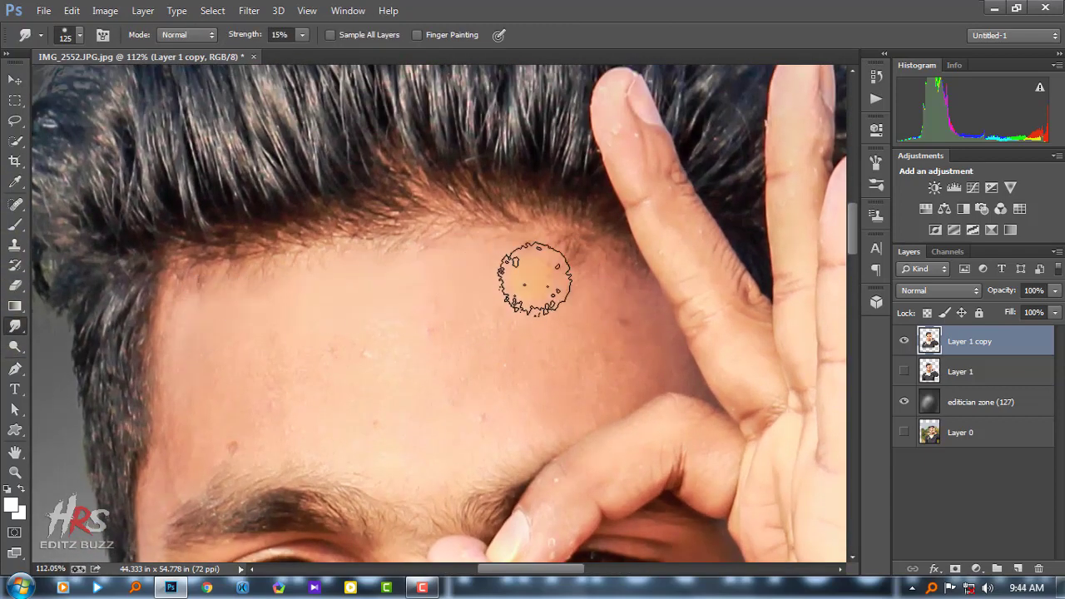
{"action": "mouse_move", "coordinate": [536, 278]}
{"action": "left_mouse_down"}
{"action": "mouse_move", "coordinate": [649, 340]}
{"action": "mouse_move", "coordinate": [497, 416]}
{"action": "mouse_move", "coordinate": [479, 331]}
{"action": "left_mouse_up"}
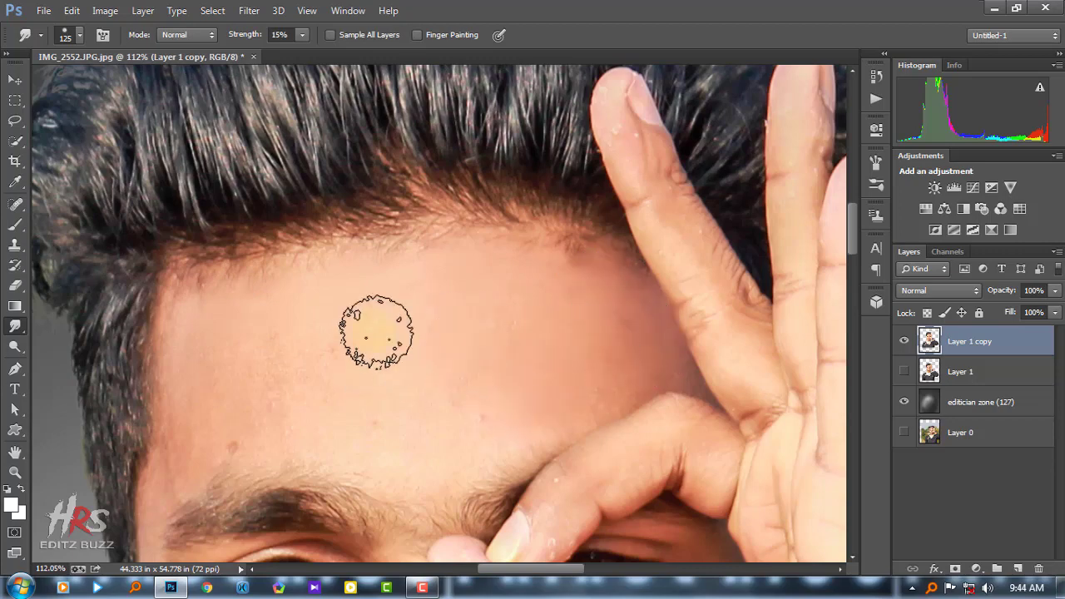
{"action": "left_click_drag", "start_coordinate": [251, 400], "coordinate": [204, 394]}
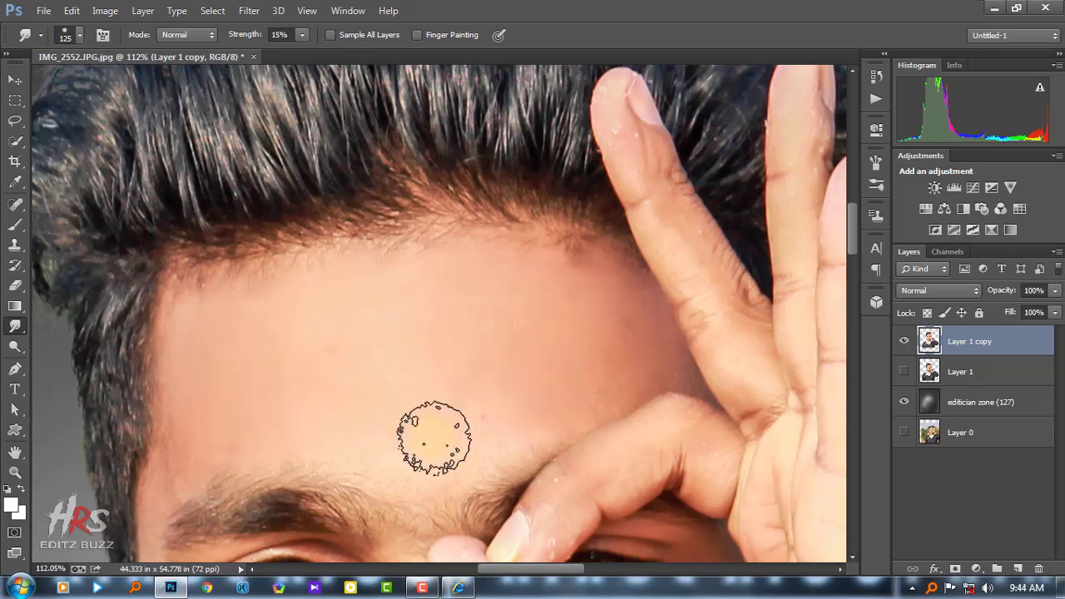
Step: Smooth the temple skin beside the fingers with a 60 brush, then enlarge it to 80
{"action": "scroll", "coordinate": [437, 333], "scroll_direction": "down", "scroll_amount": 3}
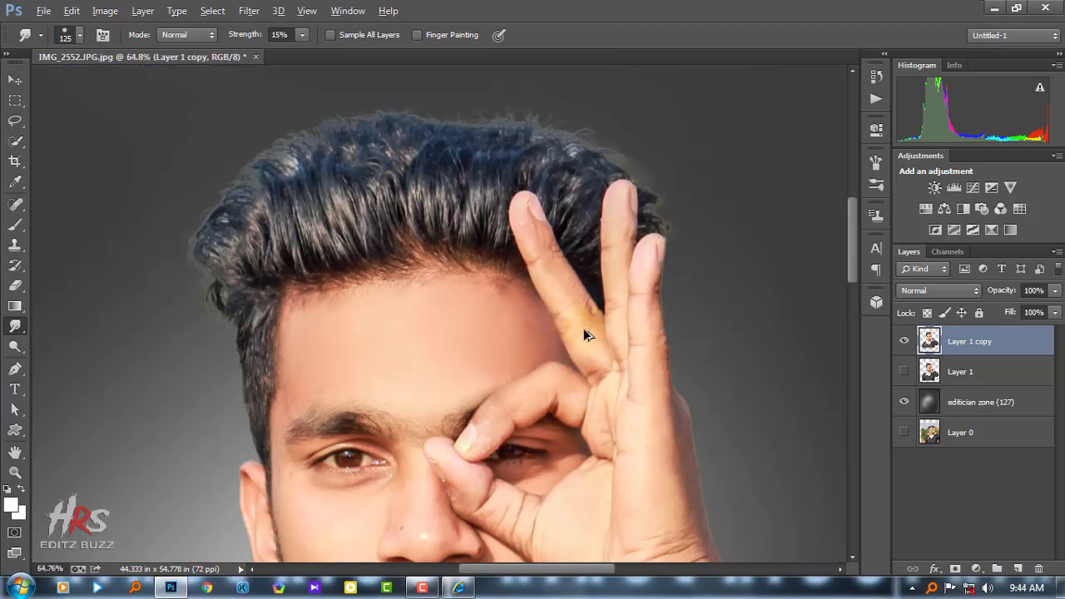
{"action": "scroll", "coordinate": [500, 317], "scroll_direction": "up", "scroll_amount": 5}
{"action": "key", "text": "bracketleft"}
{"action": "key", "text": "bracketleft"}
{"action": "key", "text": "bracketleft"}
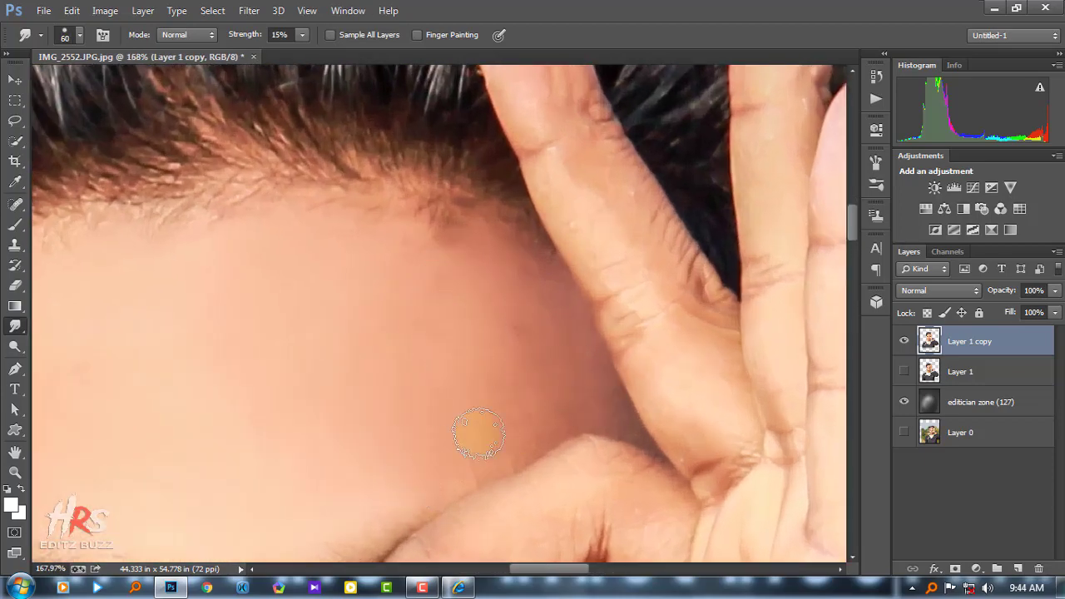
{"action": "mouse_move", "coordinate": [479, 432]}
{"action": "left_mouse_down"}
{"action": "mouse_move", "coordinate": [571, 357]}
{"action": "mouse_move", "coordinate": [429, 240]}
{"action": "left_mouse_up"}
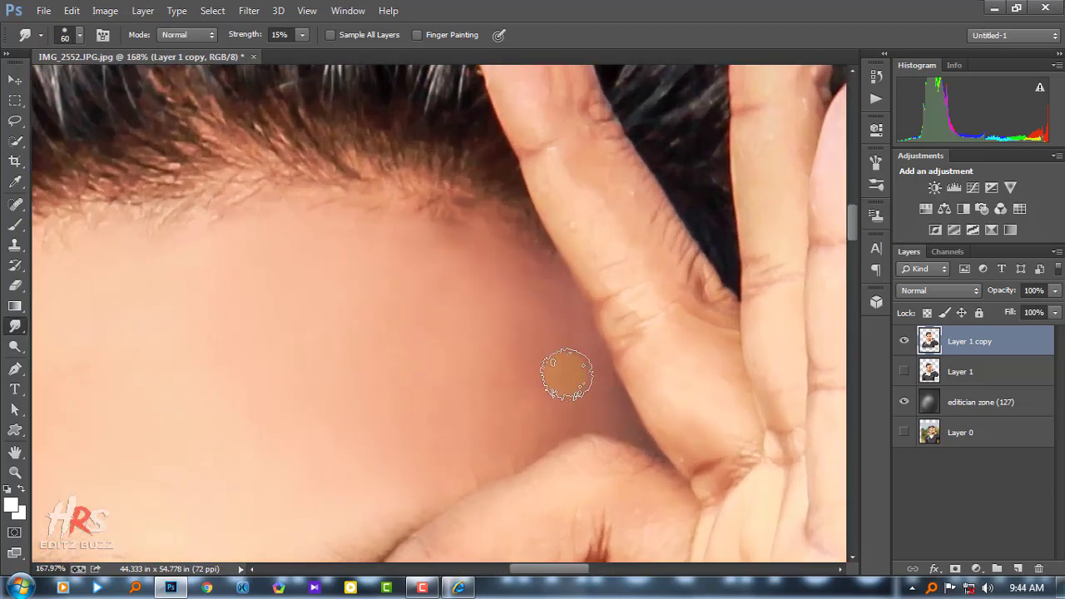
{"action": "scroll", "coordinate": [613, 294], "scroll_direction": "down", "scroll_amount": 1}
{"action": "scroll", "coordinate": [389, 262], "scroll_direction": "up", "scroll_amount": 2}
{"action": "scroll", "coordinate": [156, 435], "scroll_direction": "down", "scroll_amount": 3}
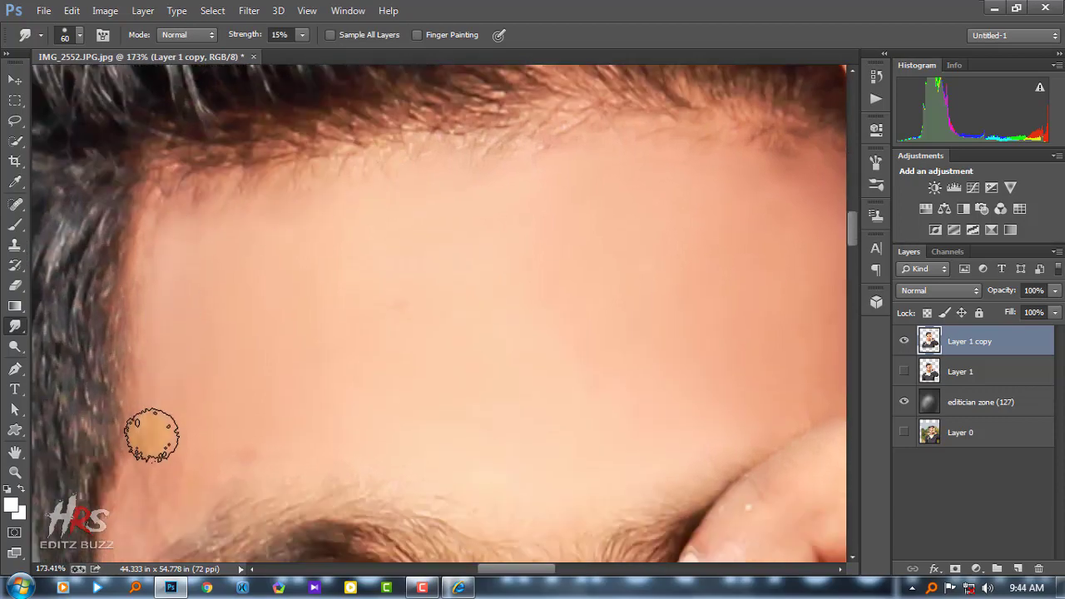
{"action": "scroll", "coordinate": [127, 402], "scroll_direction": "down", "scroll_amount": 2}
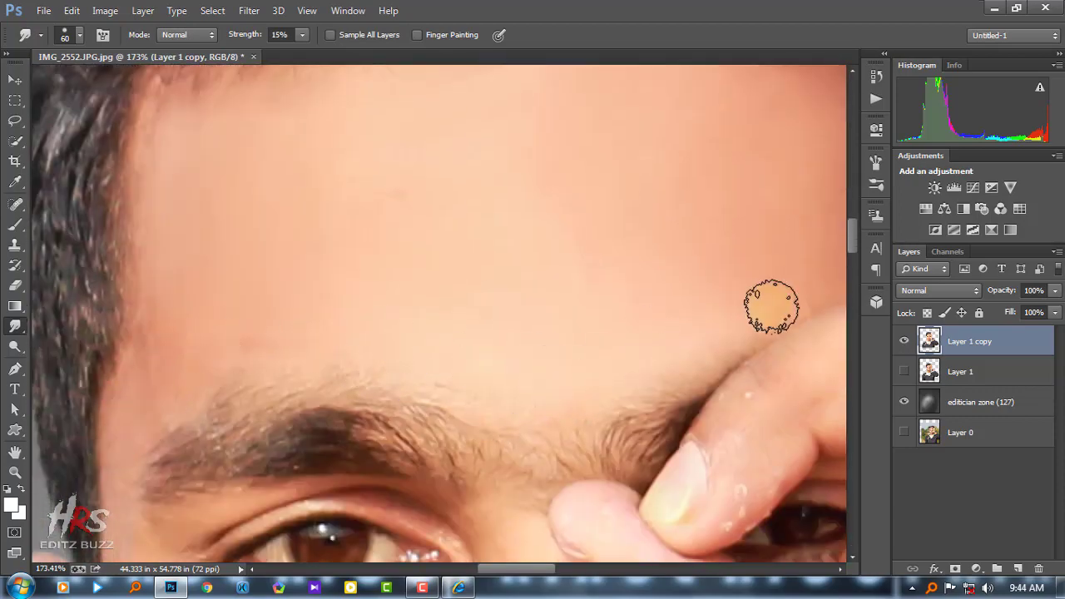
{"action": "scroll", "coordinate": [628, 358], "scroll_direction": "down", "scroll_amount": 2}
{"action": "scroll", "coordinate": [604, 304], "scroll_direction": "up", "scroll_amount": 1}
{"action": "scroll", "coordinate": [622, 243], "scroll_direction": "up", "scroll_amount": 1}
{"action": "key", "text": "bracketright"}
{"action": "key", "text": "bracketright"}
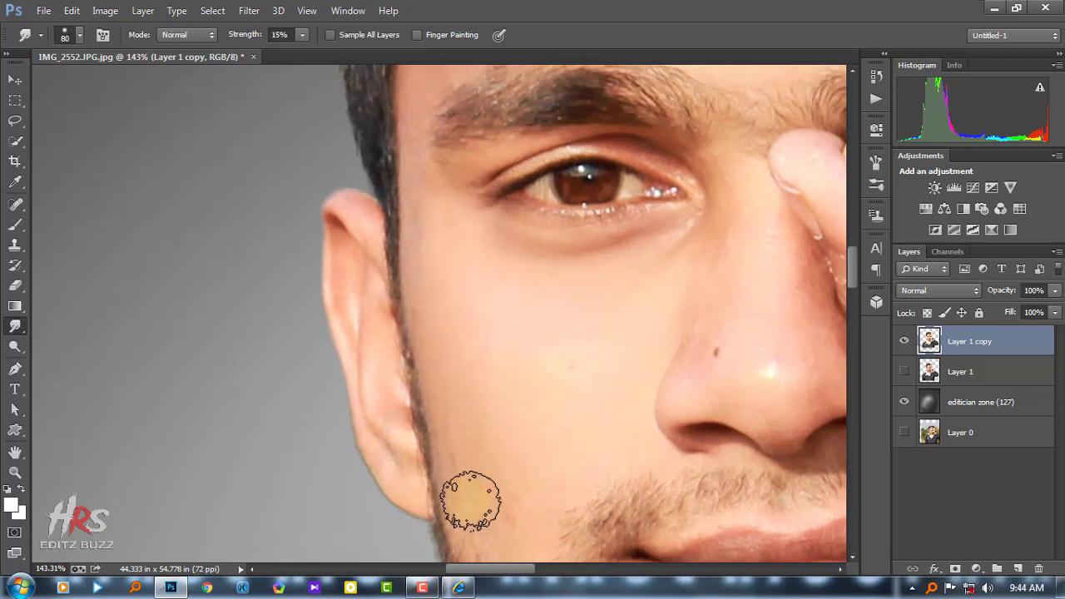
{"action": "scroll", "coordinate": [573, 426], "scroll_direction": "down", "scroll_amount": 2}
{"action": "scroll", "coordinate": [486, 379], "scroll_direction": "down", "scroll_amount": 2}
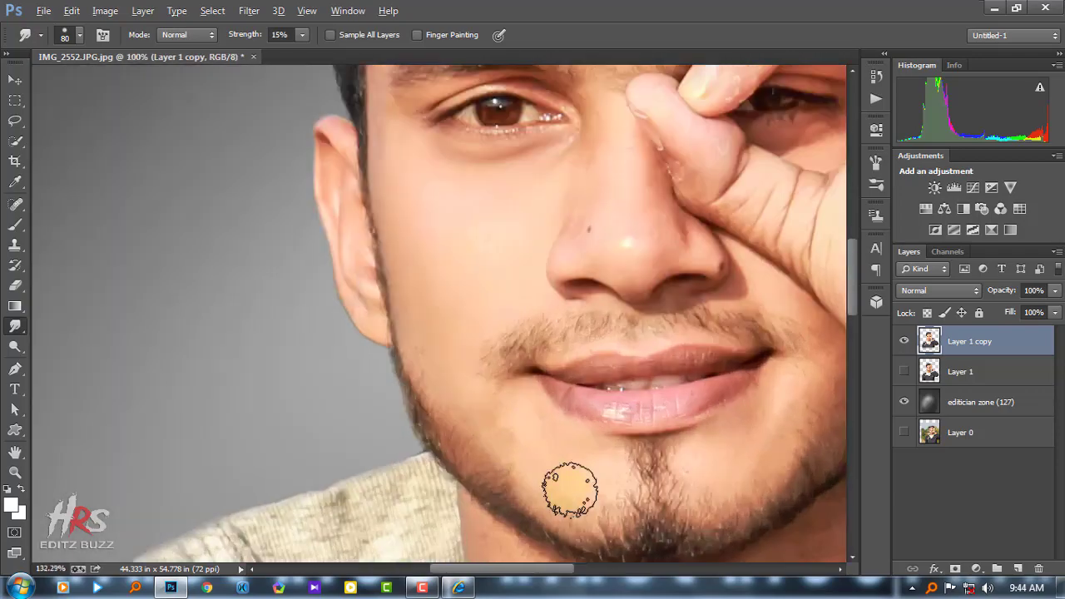
{"action": "scroll", "coordinate": [571, 488], "scroll_direction": "up", "scroll_amount": 1}
{"action": "scroll", "coordinate": [560, 364], "scroll_direction": "up", "scroll_amount": 2}
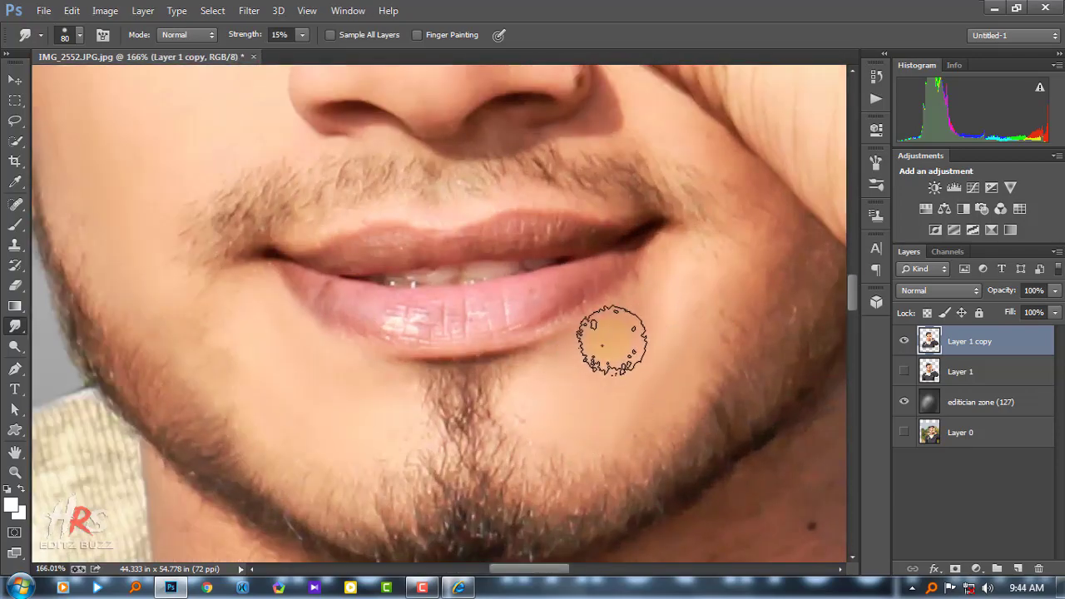
{"action": "scroll", "coordinate": [570, 339], "scroll_direction": "down", "scroll_amount": 2}
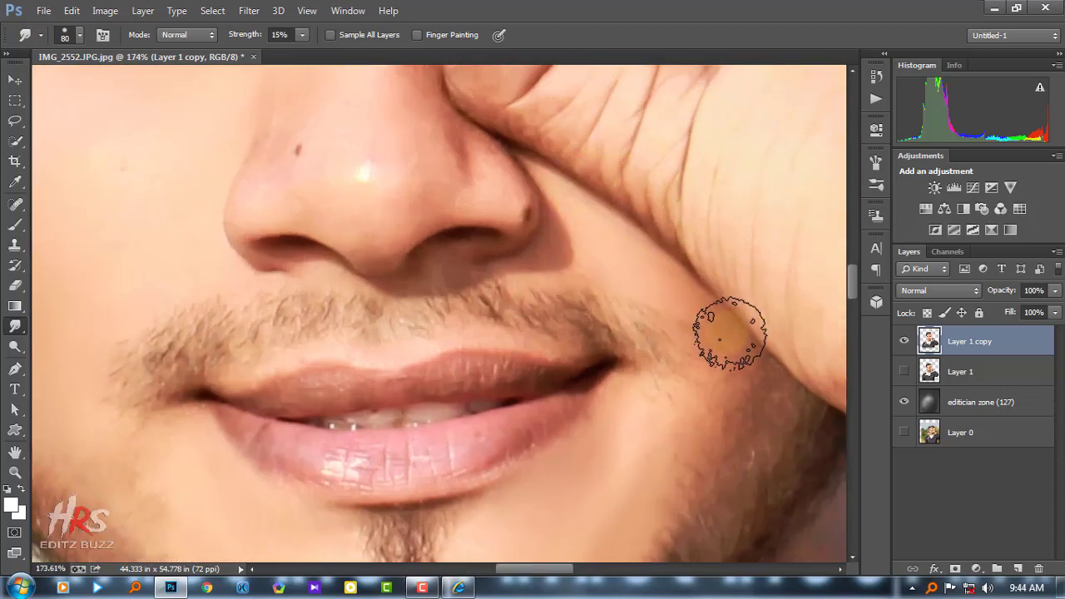
{"action": "scroll", "coordinate": [570, 304], "scroll_direction": "down", "scroll_amount": 2}
{"action": "scroll", "coordinate": [493, 209], "scroll_direction": "up", "scroll_amount": 2}
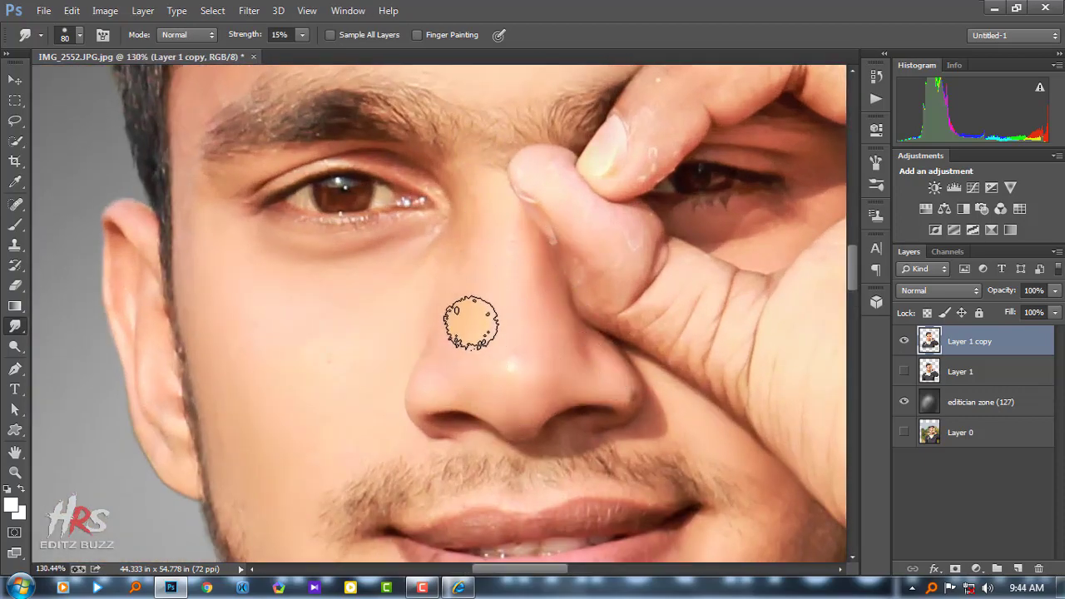
{"action": "scroll", "coordinate": [466, 225], "scroll_direction": "down", "scroll_amount": 2}
{"action": "scroll", "coordinate": [475, 405], "scroll_direction": "down", "scroll_amount": 3}
Step: Smudge the neck skin smooth with an 80 brush
{"action": "scroll", "coordinate": [417, 286], "scroll_direction": "up", "scroll_amount": 3}
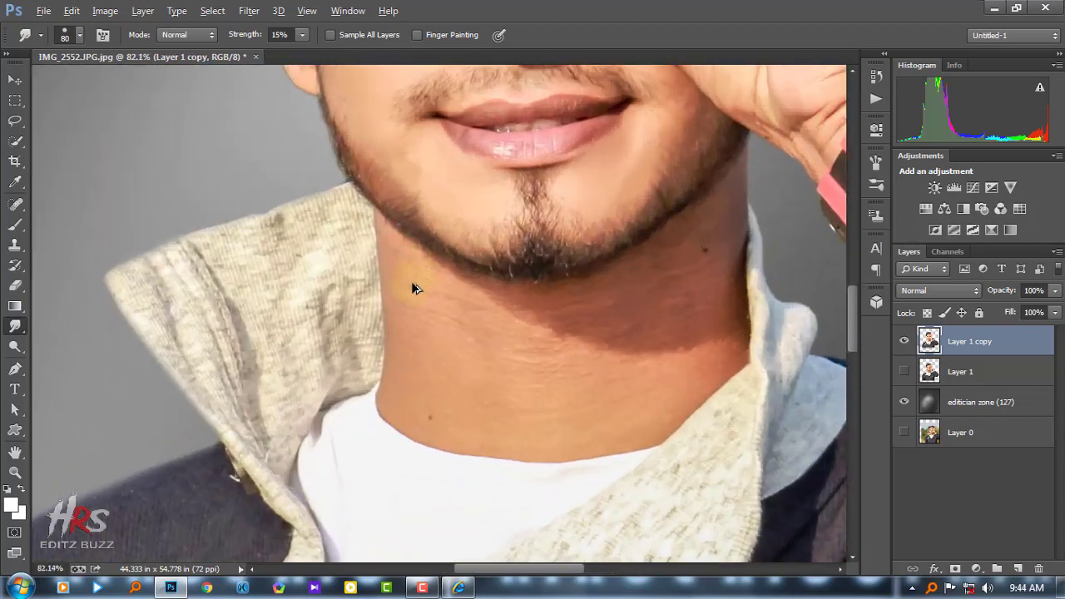
{"action": "scroll", "coordinate": [414, 289], "scroll_direction": "up", "scroll_amount": 1}
{"action": "key", "text": "bracketright"}
{"action": "key", "text": "bracketright"}
{"action": "key", "text": "bracketright"}
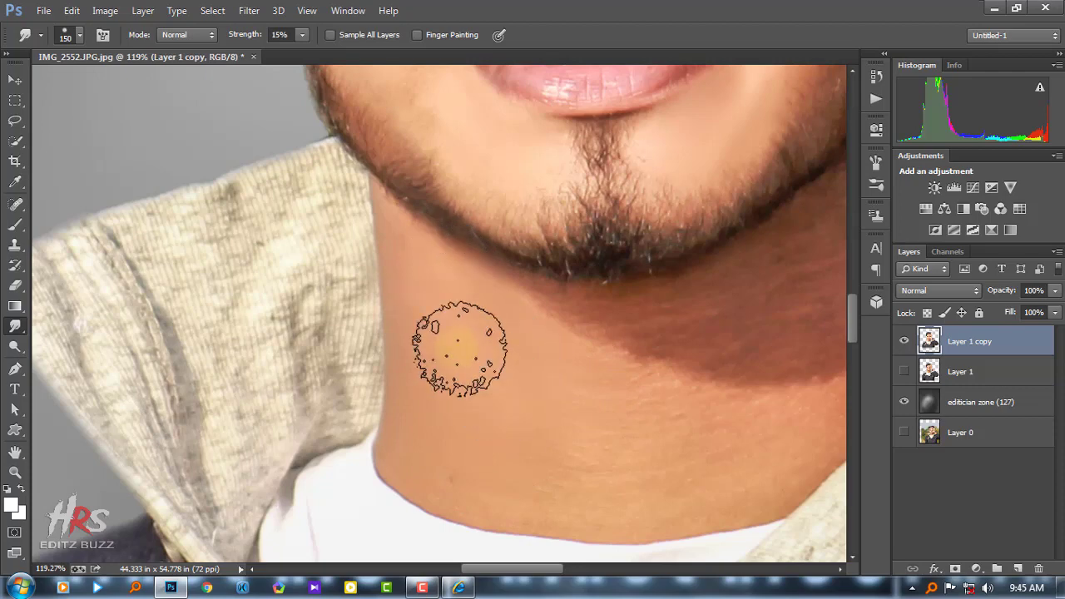
{"action": "scroll", "coordinate": [791, 416], "scroll_direction": "up", "scroll_amount": 1}
{"action": "scroll", "coordinate": [732, 366], "scroll_direction": "right", "scroll_amount": 2}
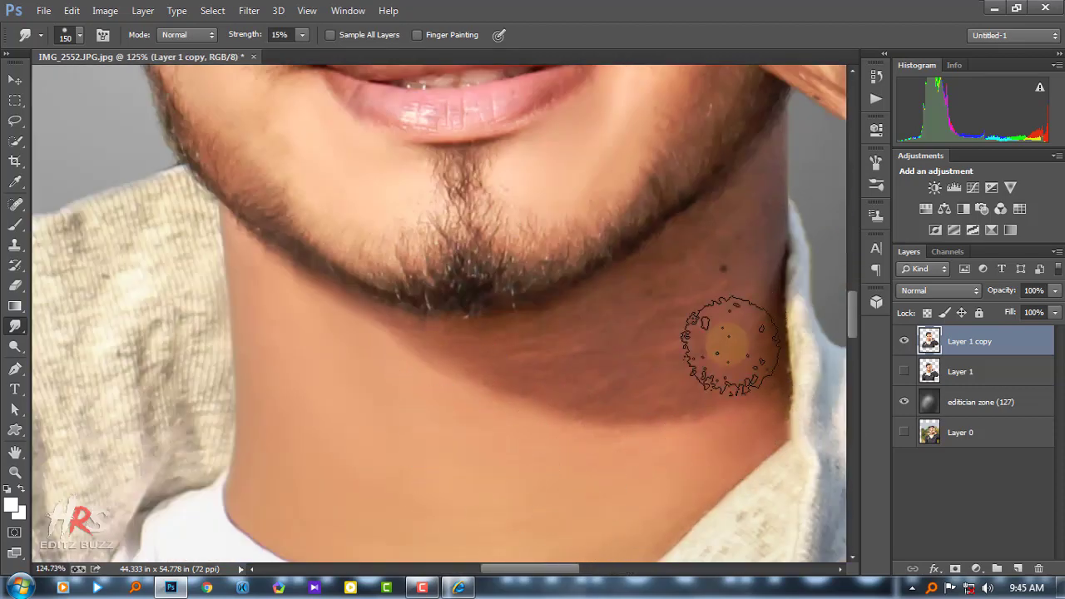
{"action": "scroll", "coordinate": [743, 321], "scroll_direction": "up", "scroll_amount": 1}
{"action": "key", "text": "bracketleft"}
{"action": "key", "text": "bracketleft"}
{"action": "key", "text": "bracketleft"}
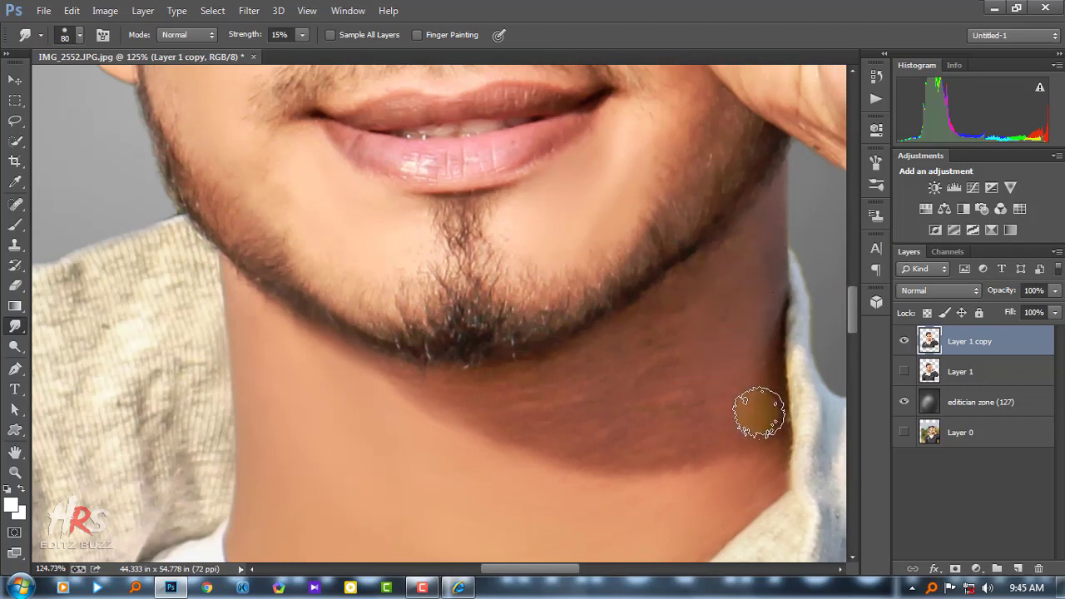
{"action": "mouse_move", "coordinate": [628, 441]}
{"action": "left_mouse_down"}
{"action": "mouse_move", "coordinate": [452, 380]}
{"action": "mouse_move", "coordinate": [675, 304]}
{"action": "mouse_move", "coordinate": [578, 399]}
{"action": "mouse_move", "coordinate": [654, 360]}
{"action": "mouse_move", "coordinate": [642, 392]}
{"action": "mouse_move", "coordinate": [685, 280]}
{"action": "mouse_move", "coordinate": [754, 385]}
{"action": "mouse_move", "coordinate": [712, 485]}
{"action": "left_mouse_up"}
Step: Smudge the forearm skin smooth with a 175 brush
{"action": "scroll", "coordinate": [475, 209], "scroll_direction": "down", "scroll_amount": 3}
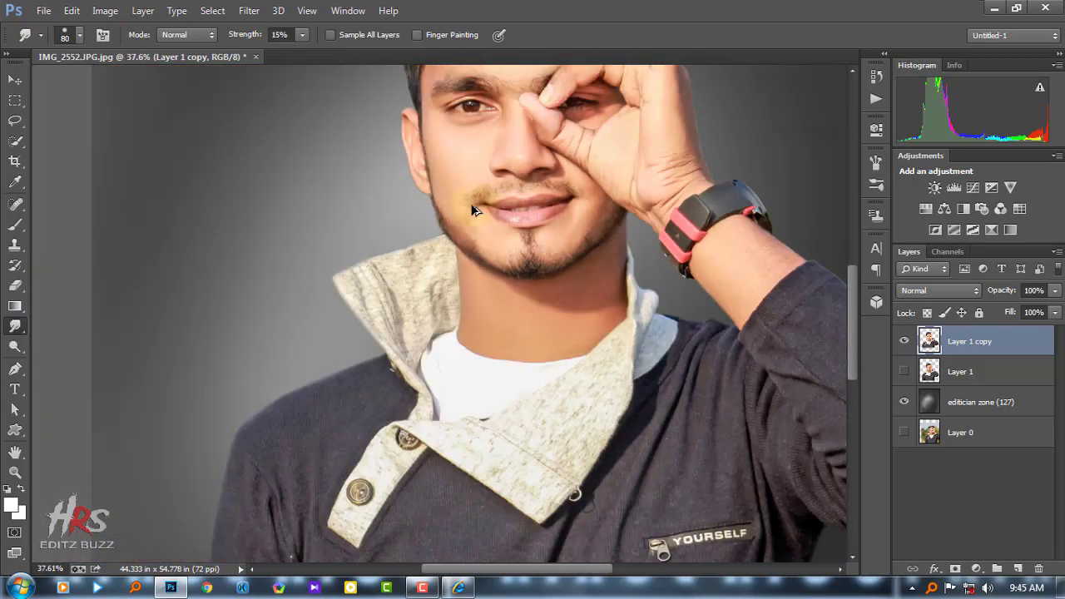
{"action": "scroll", "coordinate": [452, 214], "scroll_direction": "down", "scroll_amount": 2}
{"action": "scroll", "coordinate": [468, 290], "scroll_direction": "up", "scroll_amount": 2}
{"action": "scroll", "coordinate": [516, 340], "scroll_direction": "up", "scroll_amount": 3}
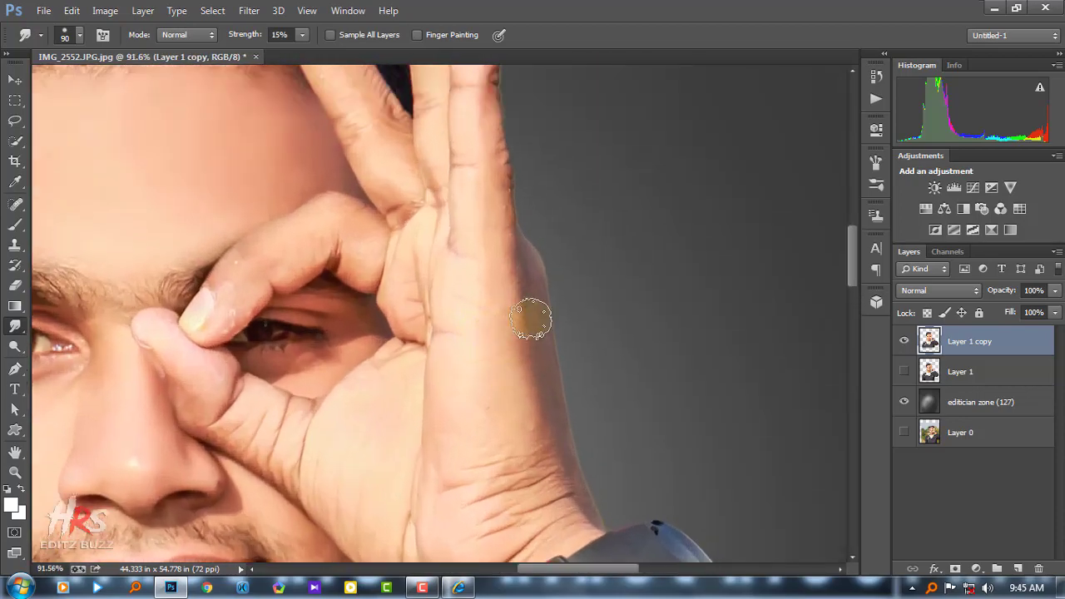
{"action": "key", "text": "bracketright"}
{"action": "key", "text": "bracketright"}
{"action": "key", "text": "bracketright"}
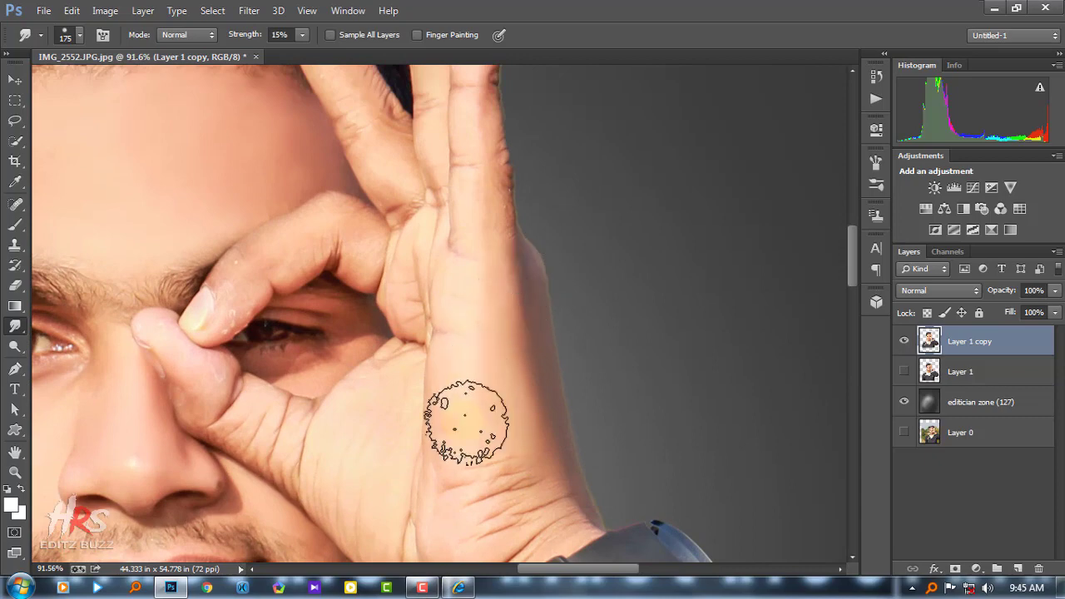
{"action": "scroll", "coordinate": [470, 408], "scroll_direction": "down", "scroll_amount": 2}
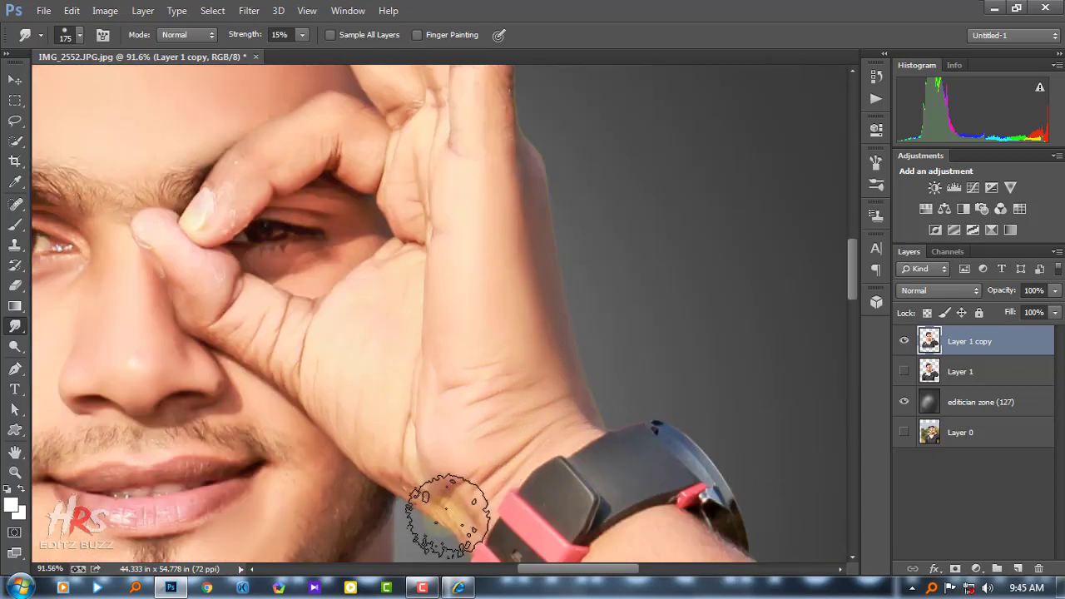
{"action": "scroll", "coordinate": [448, 516], "scroll_direction": "down", "scroll_amount": 3}
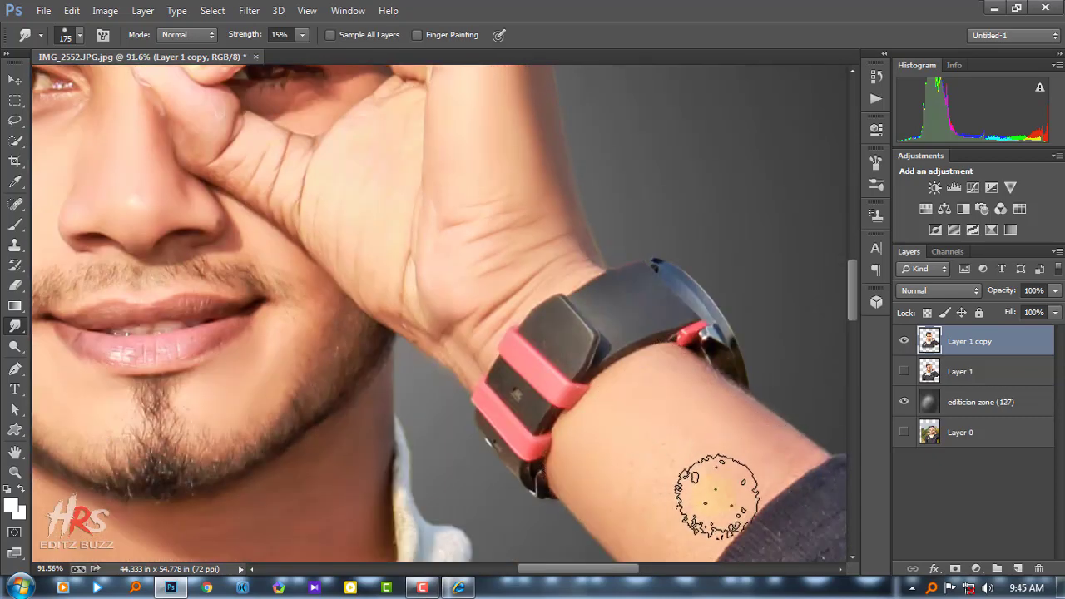
{"action": "scroll", "coordinate": [616, 449], "scroll_direction": "down", "scroll_amount": 2}
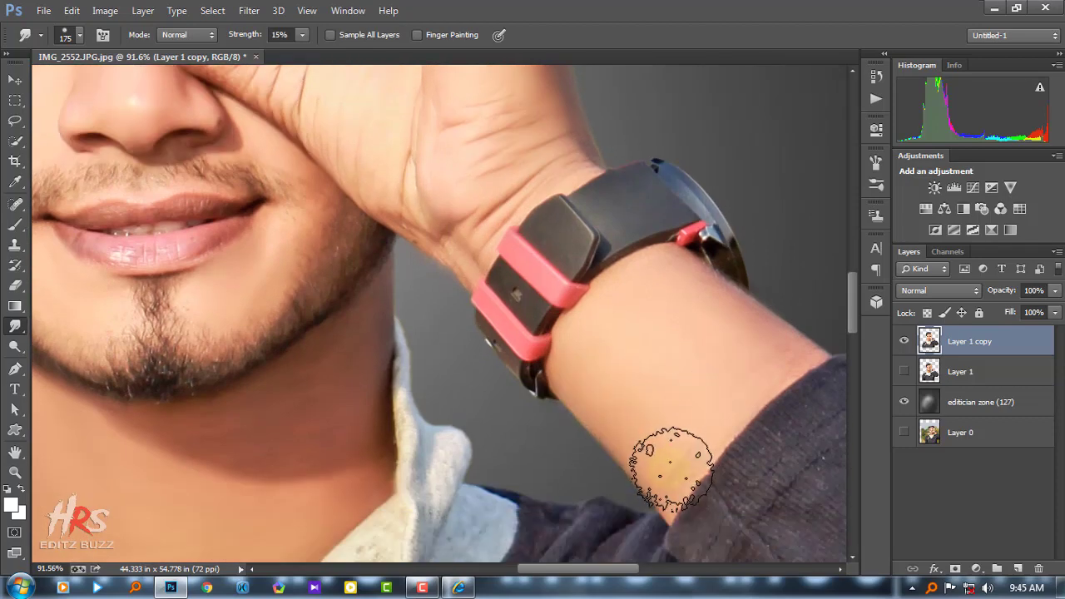
{"action": "left_click_drag", "start_coordinate": [678, 403], "coordinate": [726, 319]}
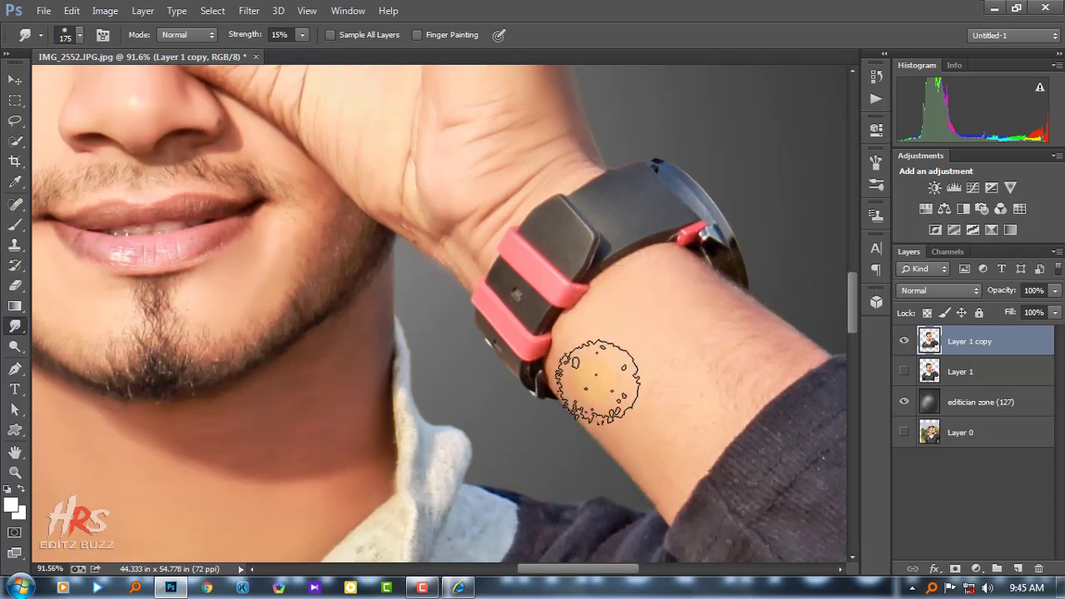
{"action": "scroll", "coordinate": [642, 298], "scroll_direction": "up", "scroll_amount": 1}
{"action": "key", "text": "["}
{"action": "key", "text": "["}
{"action": "key", "text": "["}
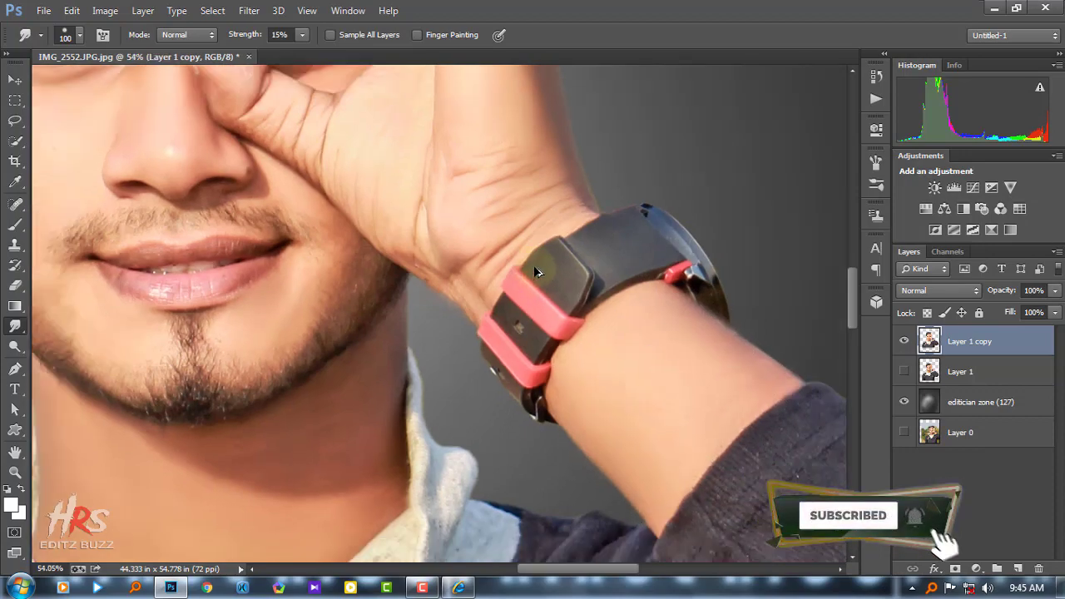
Step: Merge the two portrait layers into one and duplicate the merged layer
{"action": "key", "text": "ctrl+0"}
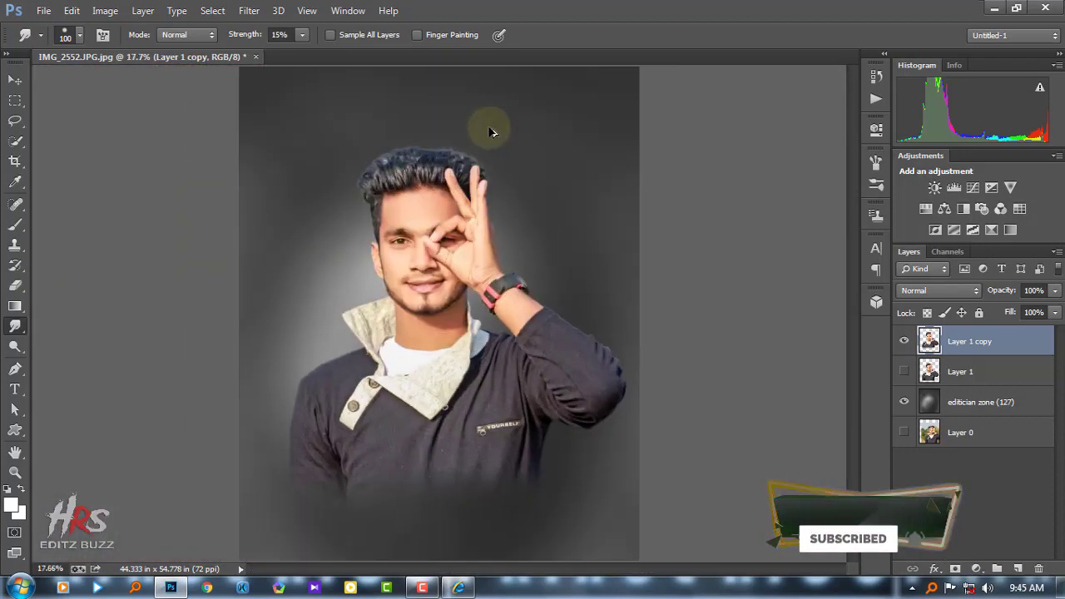
{"action": "right_click", "coordinate": [974, 376]}
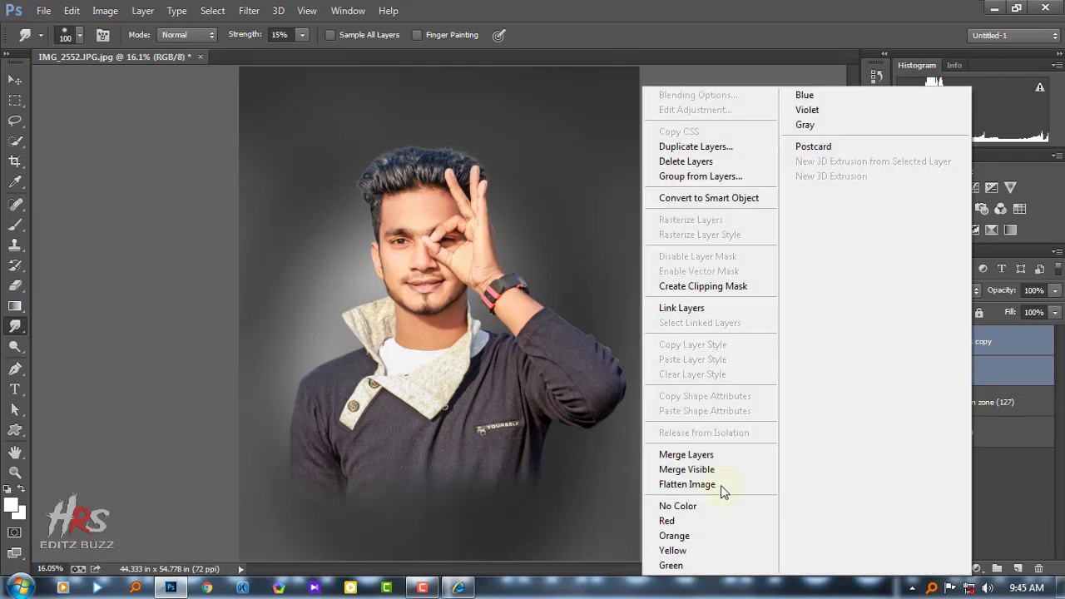
{"action": "left_click", "coordinate": [714, 455]}
{"action": "left_click_drag", "start_coordinate": [1014, 564], "coordinate": [1017, 569]}
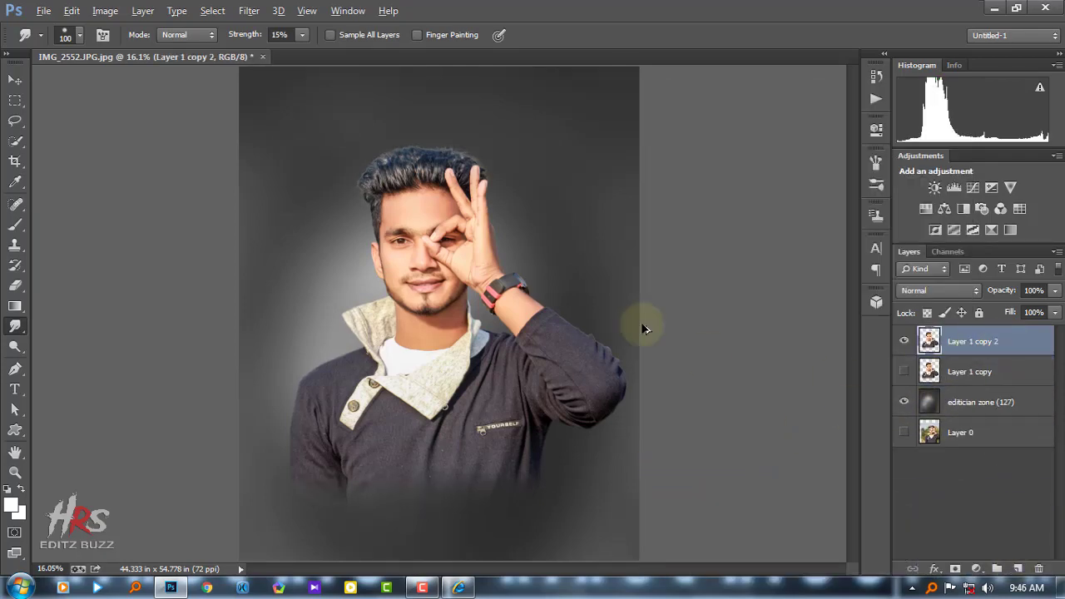
{"action": "key", "text": "ctrl+minus"}
{"action": "left_click", "coordinate": [249, 10]}
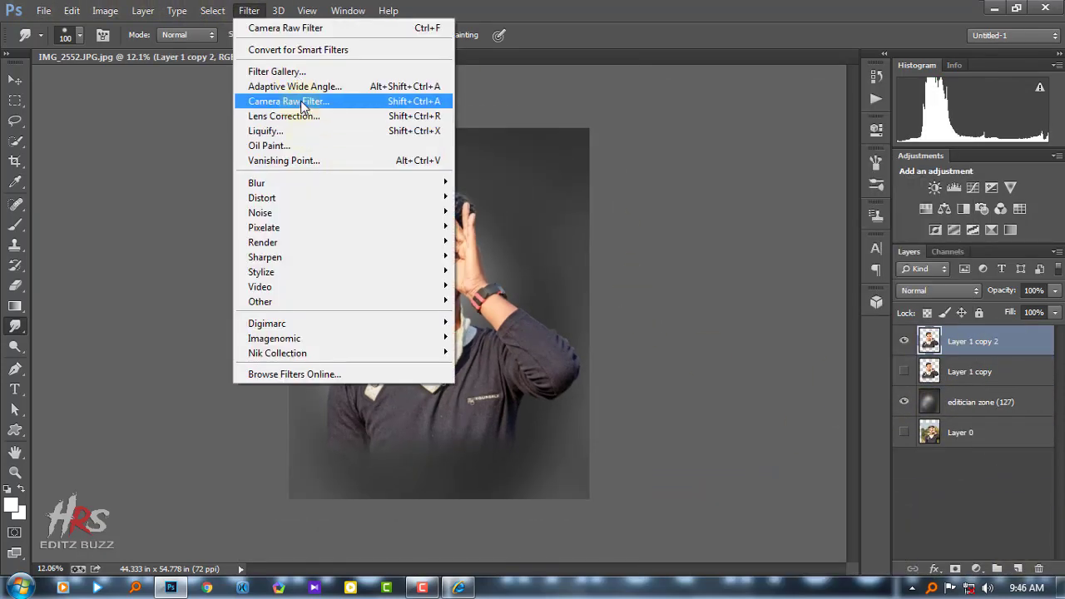
Step: In Camera Raw, set Highlights −35, Shadows +21, Whites +18, Blacks −13 and Clarity +24
{"action": "left_click", "coordinate": [341, 102]}
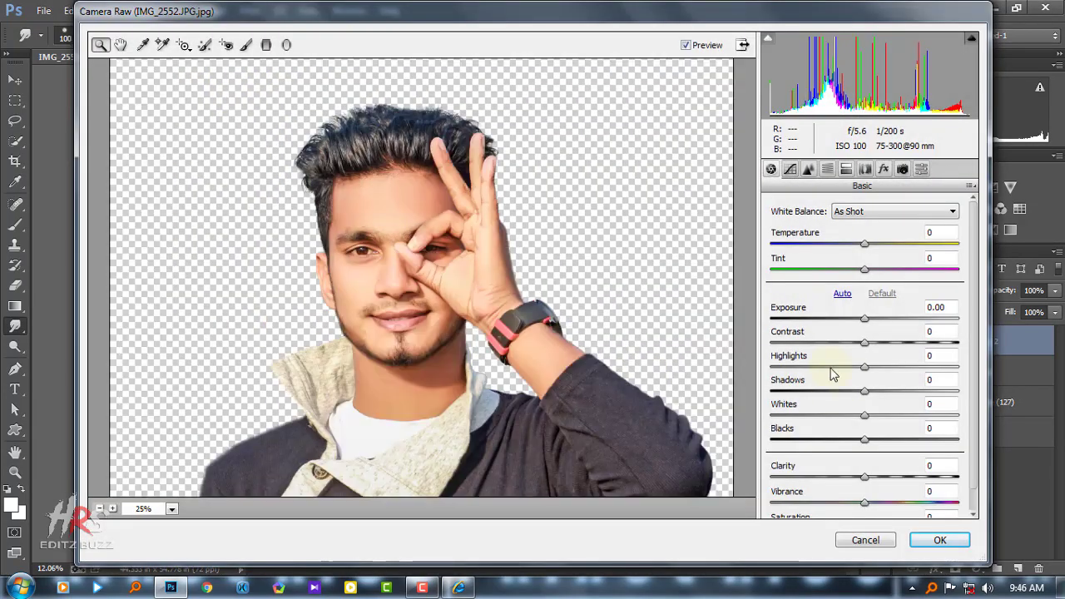
{"action": "mouse_move", "coordinate": [864, 366]}
{"action": "left_mouse_down"}
{"action": "mouse_move", "coordinate": [782, 368]}
{"action": "mouse_move", "coordinate": [792, 377]}
{"action": "left_mouse_up"}
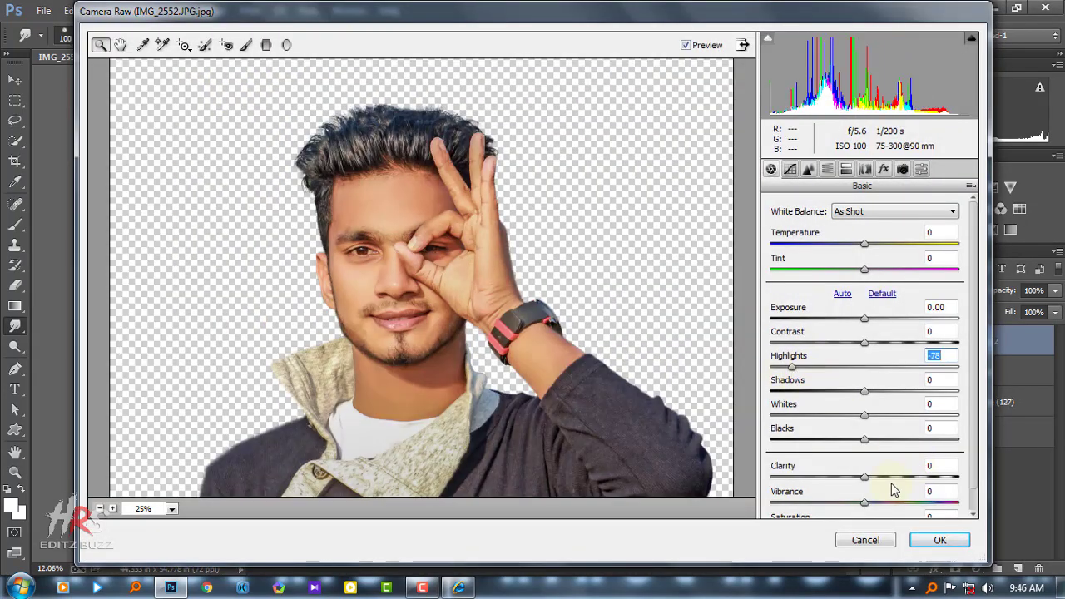
{"action": "left_click_drag", "start_coordinate": [892, 484], "coordinate": [959, 476]}
{"action": "left_click_drag", "start_coordinate": [798, 379], "coordinate": [814, 378]}
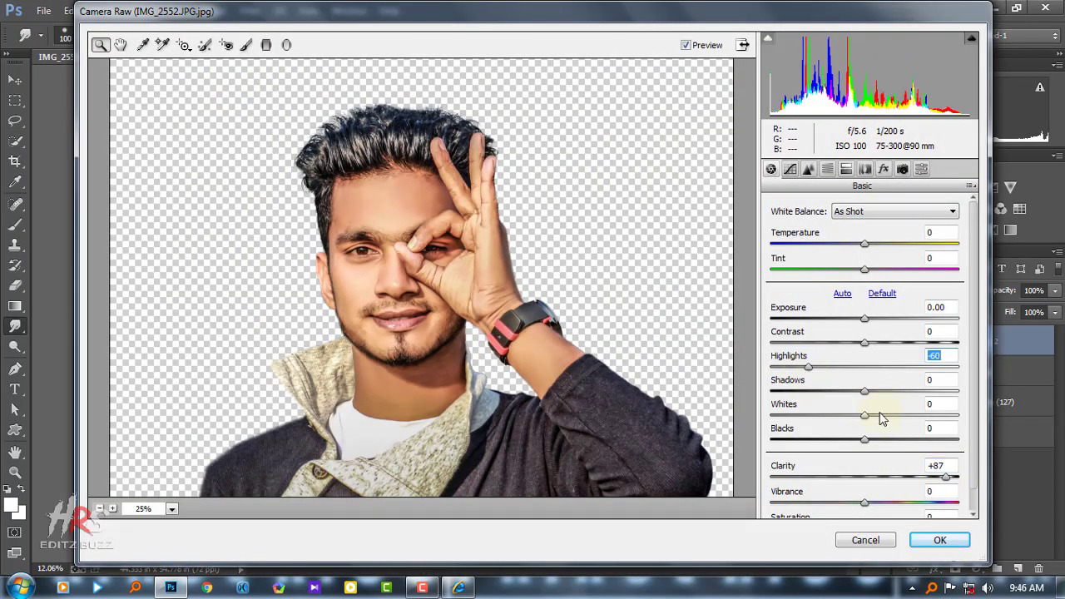
{"action": "left_click_drag", "start_coordinate": [880, 416], "coordinate": [912, 392]}
{"action": "left_click_drag", "start_coordinate": [808, 367], "coordinate": [839, 368]}
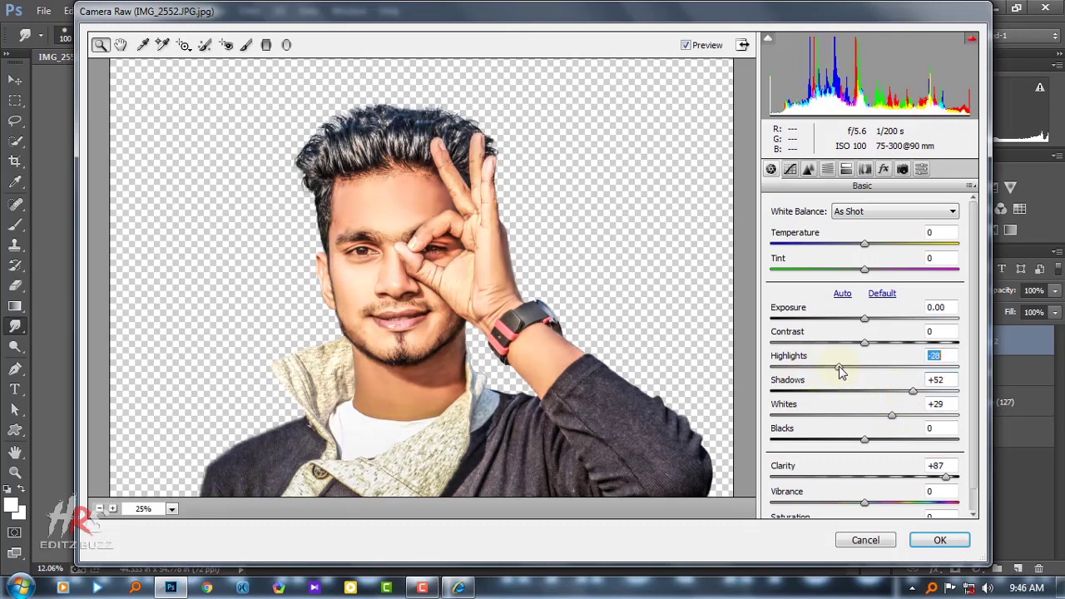
{"action": "left_click_drag", "start_coordinate": [900, 480], "coordinate": [893, 485]}
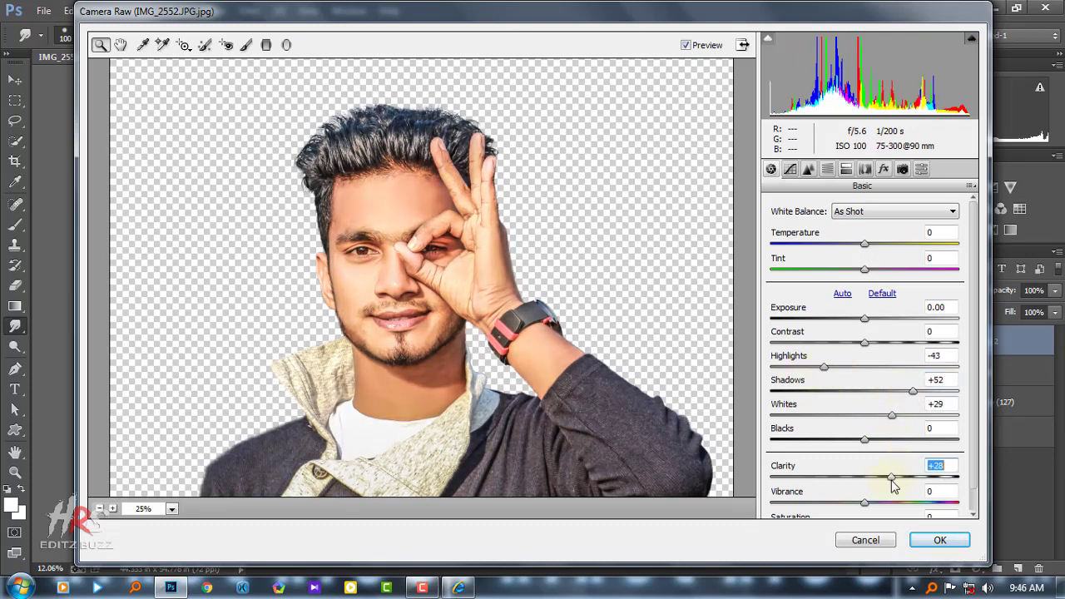
{"action": "left_click_drag", "start_coordinate": [865, 439], "coordinate": [847, 439]}
{"action": "mouse_move", "coordinate": [913, 391]}
{"action": "left_mouse_down"}
{"action": "mouse_move", "coordinate": [889, 392]}
{"action": "mouse_move", "coordinate": [886, 420]}
{"action": "left_mouse_up"}
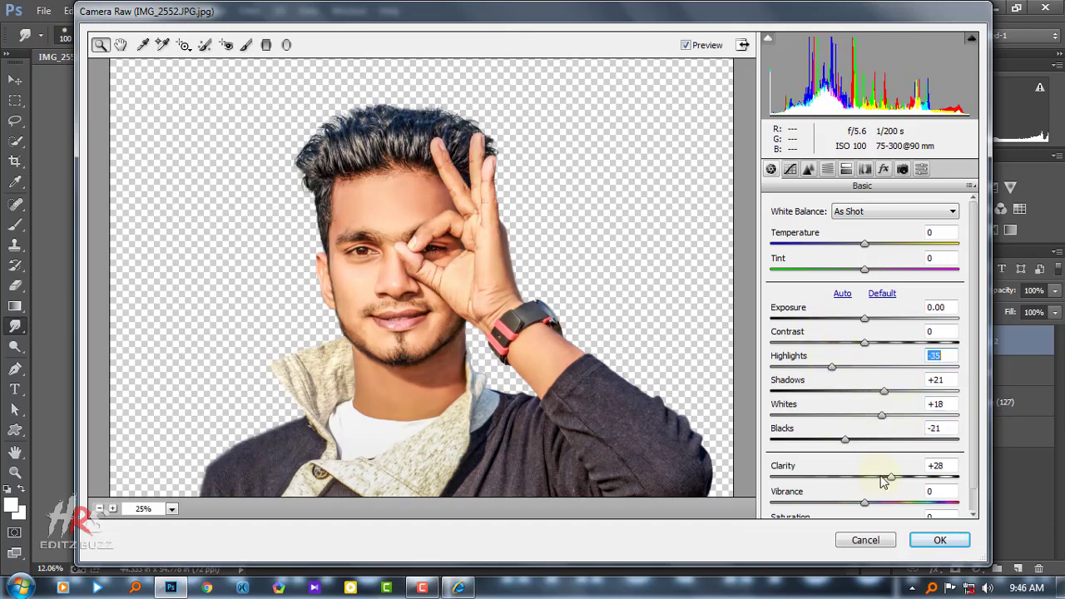
{"action": "left_click_drag", "start_coordinate": [845, 440], "coordinate": [853, 440]}
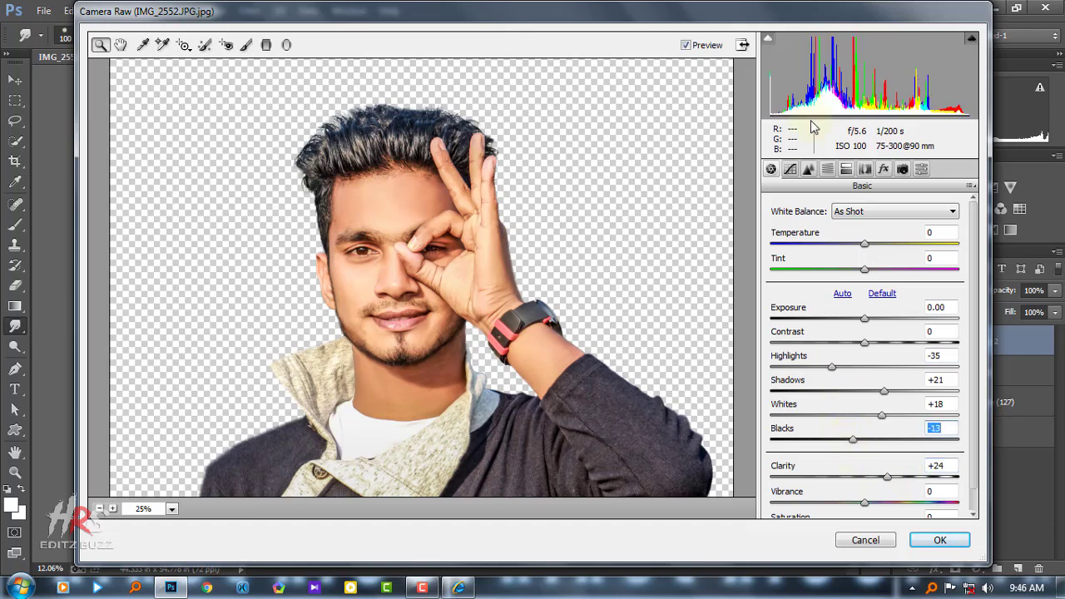
{"action": "left_click", "coordinate": [808, 169]}
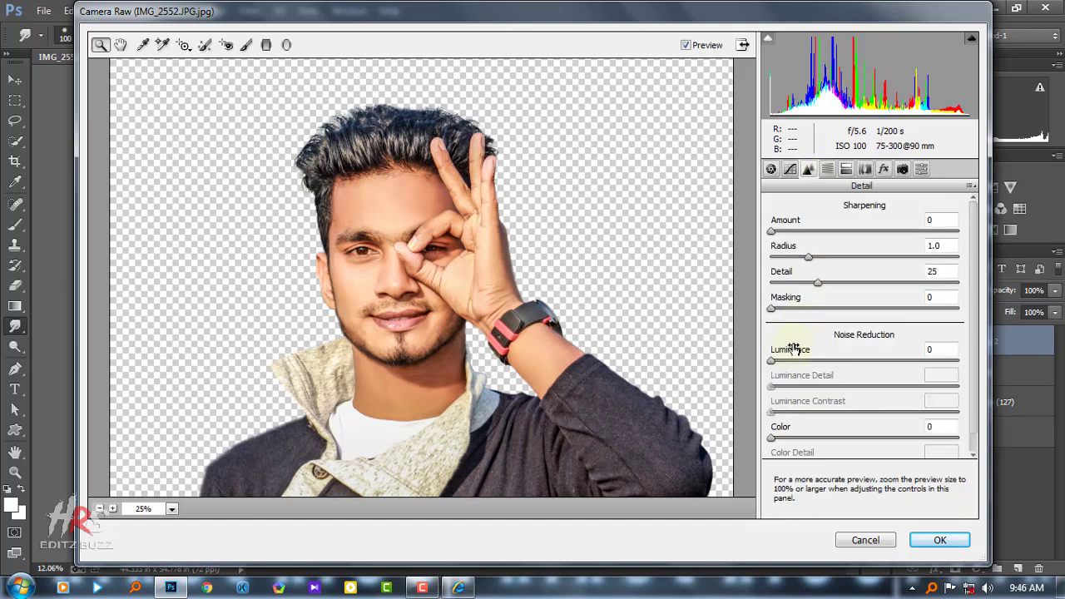
Step: In HSL, set Oranges saturation −2 and luminance +7, then apply the Camera Raw grade
{"action": "left_click", "coordinate": [827, 170]}
{"action": "left_click", "coordinate": [824, 230]}
{"action": "left_click_drag", "start_coordinate": [869, 306], "coordinate": [857, 310]}
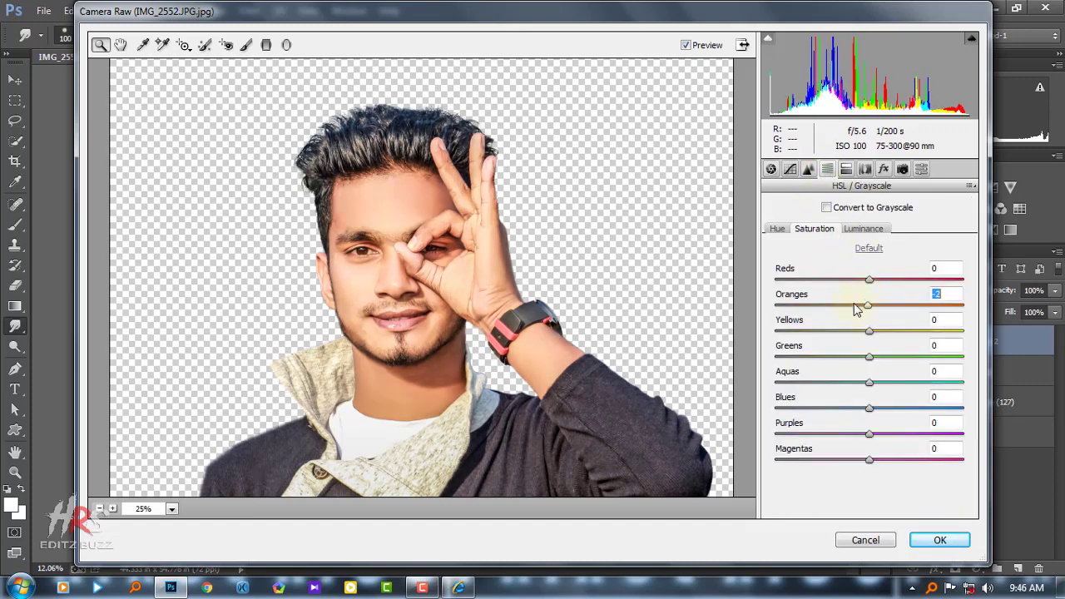
{"action": "left_click", "coordinate": [864, 229]}
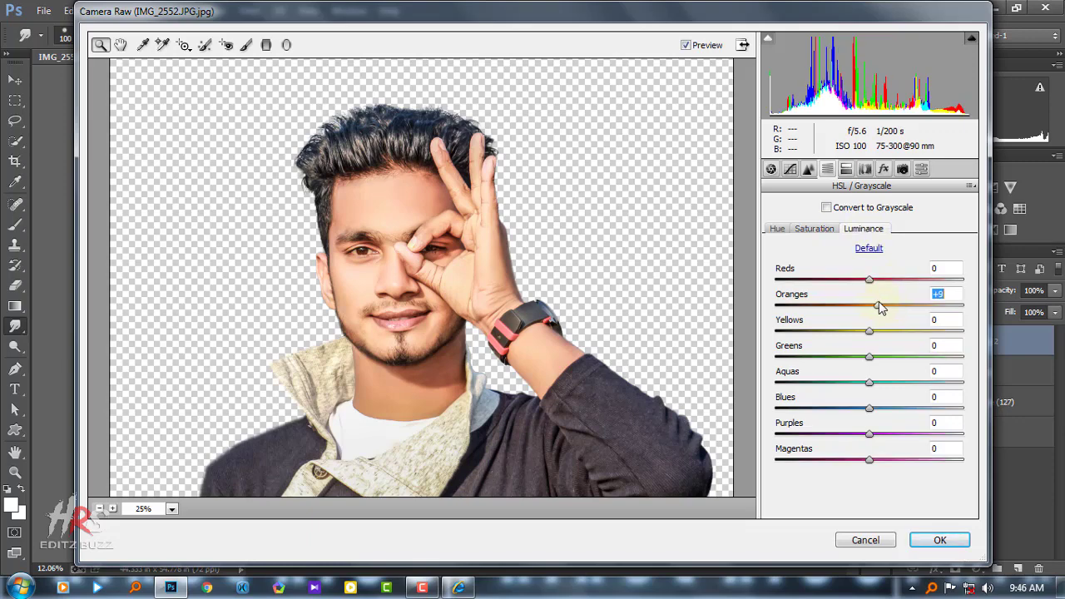
{"action": "left_click", "coordinate": [413, 293], "text": "alt"}
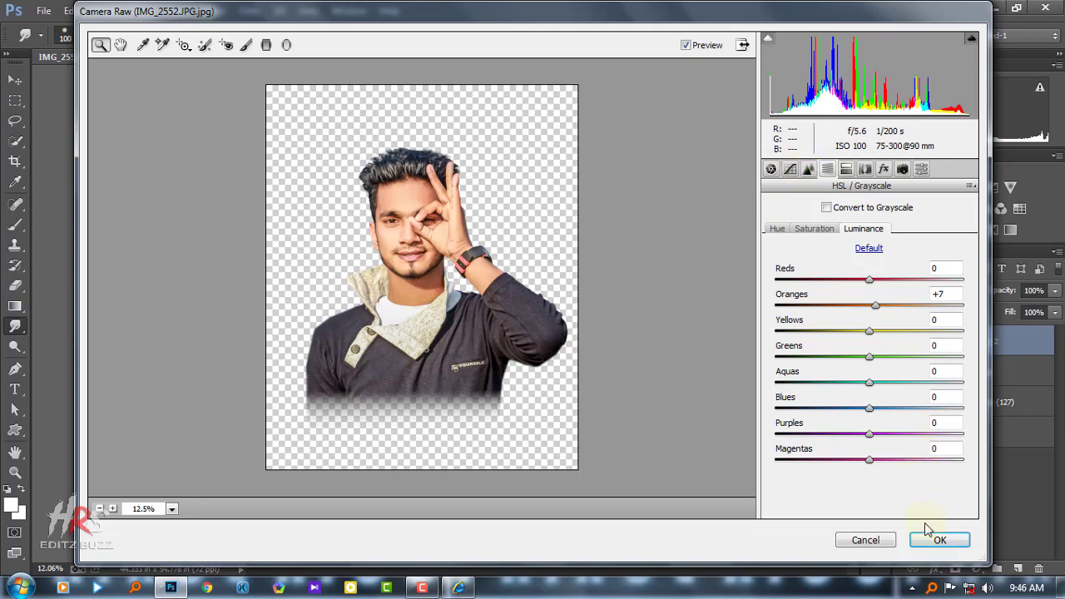
{"action": "left_click", "coordinate": [938, 543]}
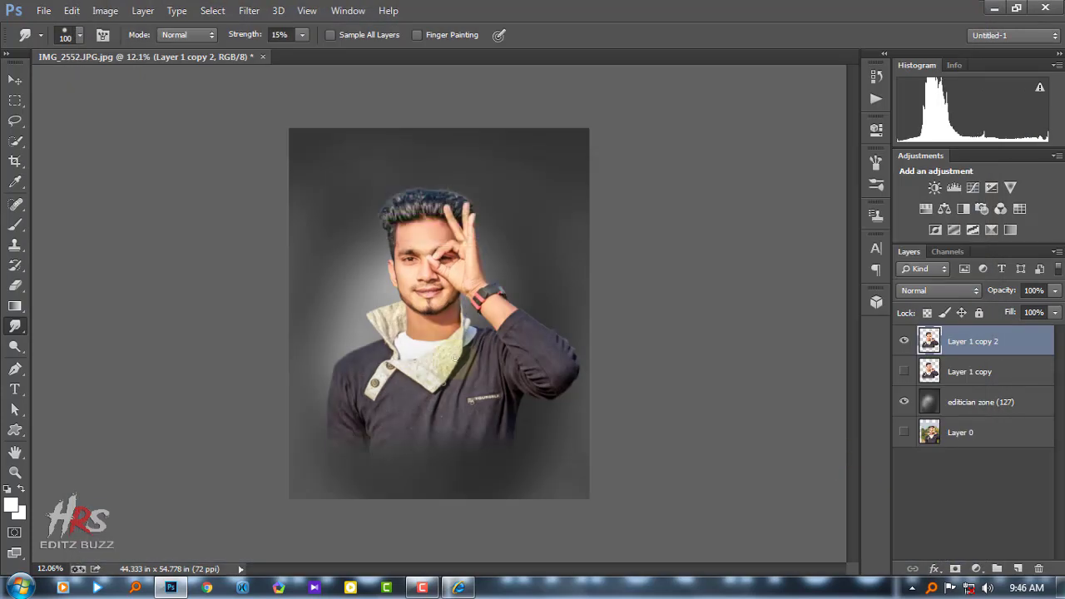
Step: Erase the light halo along the hair's left edge on Layer 1 copy 2
{"action": "scroll", "coordinate": [445, 260], "scroll_direction": "up", "scroll_amount": 2}
{"action": "scroll", "coordinate": [441, 250], "scroll_direction": "up", "scroll_amount": 2}
{"action": "scroll", "coordinate": [440, 250], "scroll_direction": "up", "scroll_amount": 3}
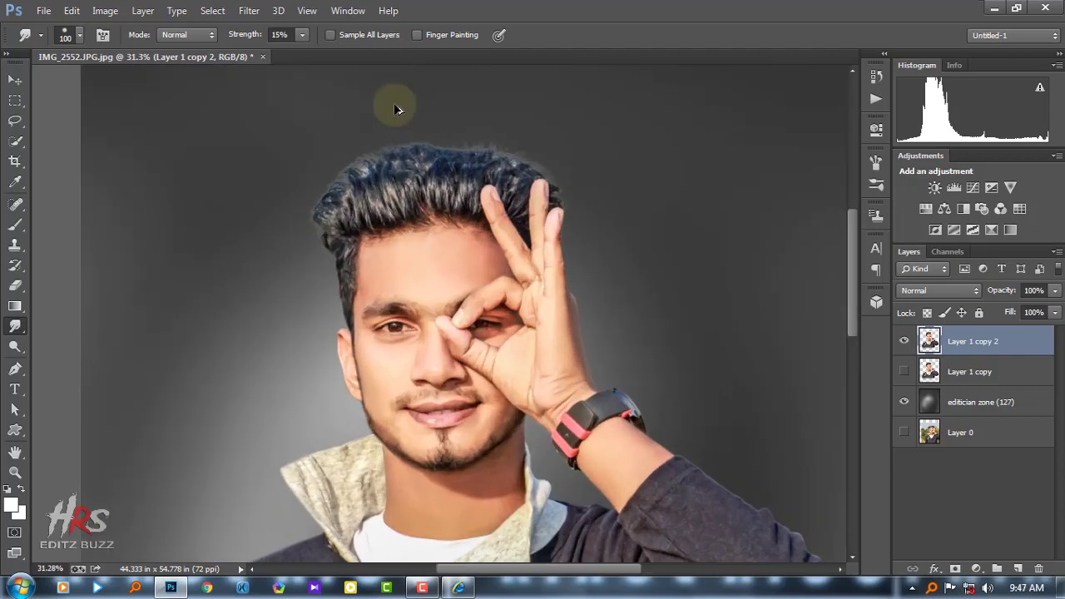
{"action": "scroll", "coordinate": [392, 102], "scroll_direction": "up", "scroll_amount": 3}
{"action": "scroll", "coordinate": [395, 213], "scroll_direction": "up", "scroll_amount": 1}
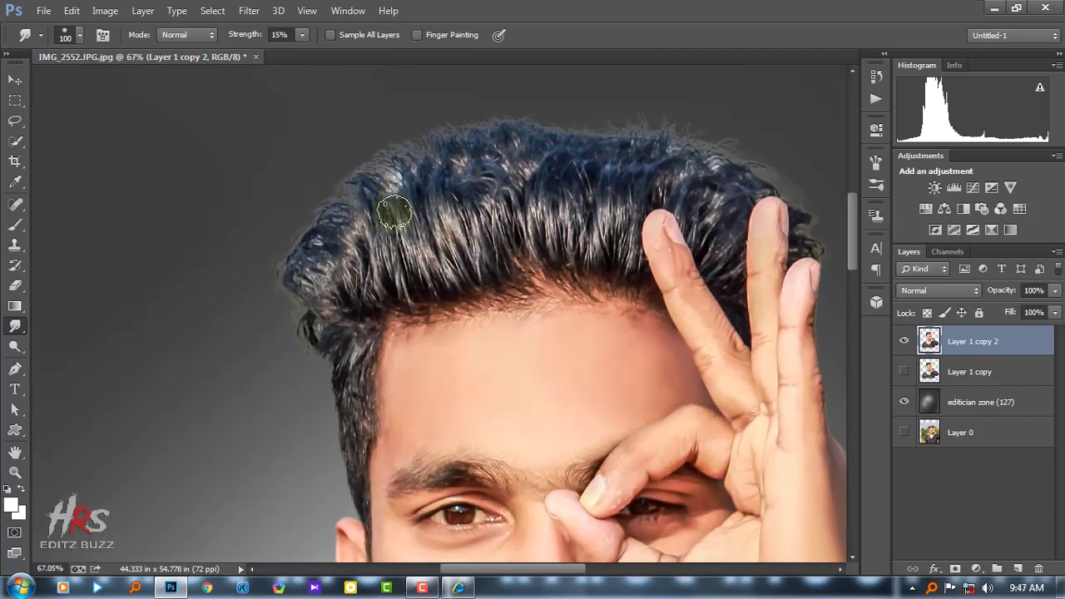
{"action": "left_click", "coordinate": [20, 287]}
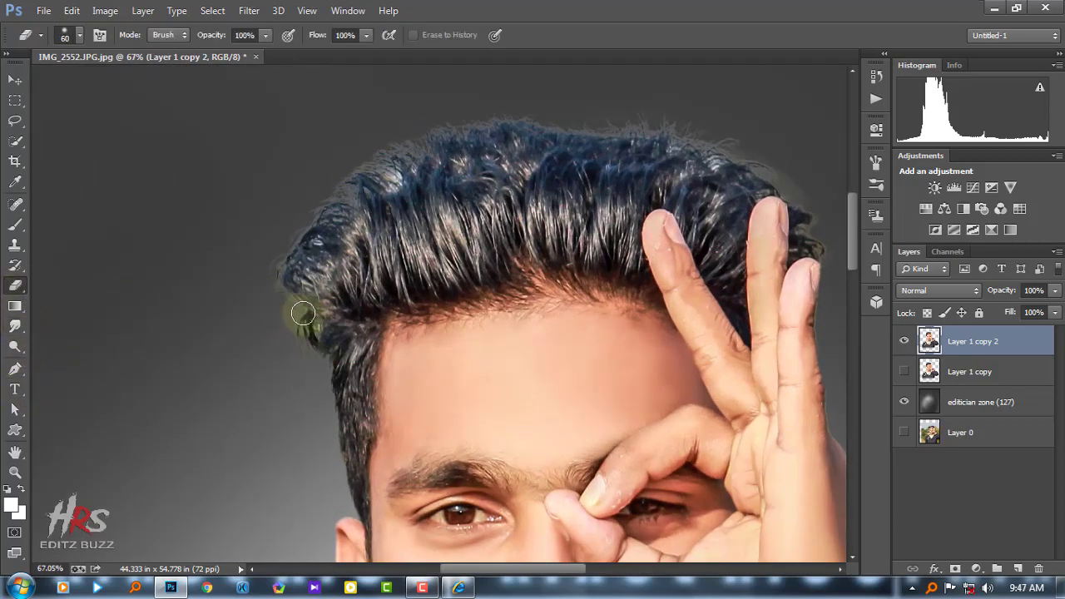
{"action": "mouse_move", "coordinate": [292, 366]}
{"action": "left_mouse_down"}
{"action": "mouse_move", "coordinate": [321, 214]}
{"action": "mouse_move", "coordinate": [492, 131]}
{"action": "mouse_move", "coordinate": [764, 147]}
{"action": "left_mouse_up"}
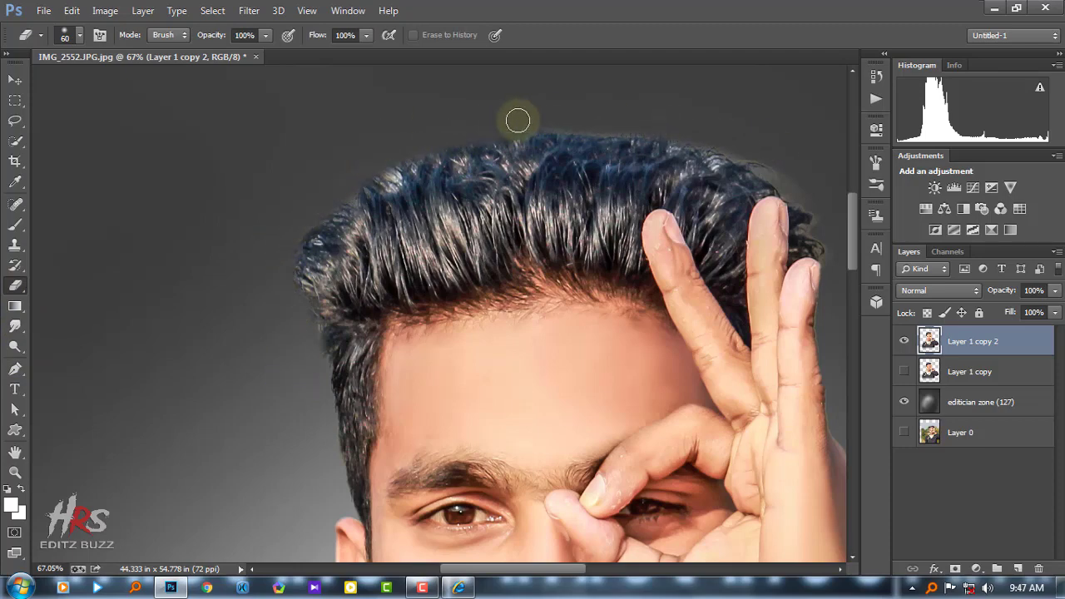
Step: Zoom out to check the cleanup, then zoom back in on the hair
{"action": "scroll", "coordinate": [518, 121], "scroll_direction": "down", "scroll_amount": 2}
{"action": "scroll", "coordinate": [523, 178], "scroll_direction": "up", "scroll_amount": 4}
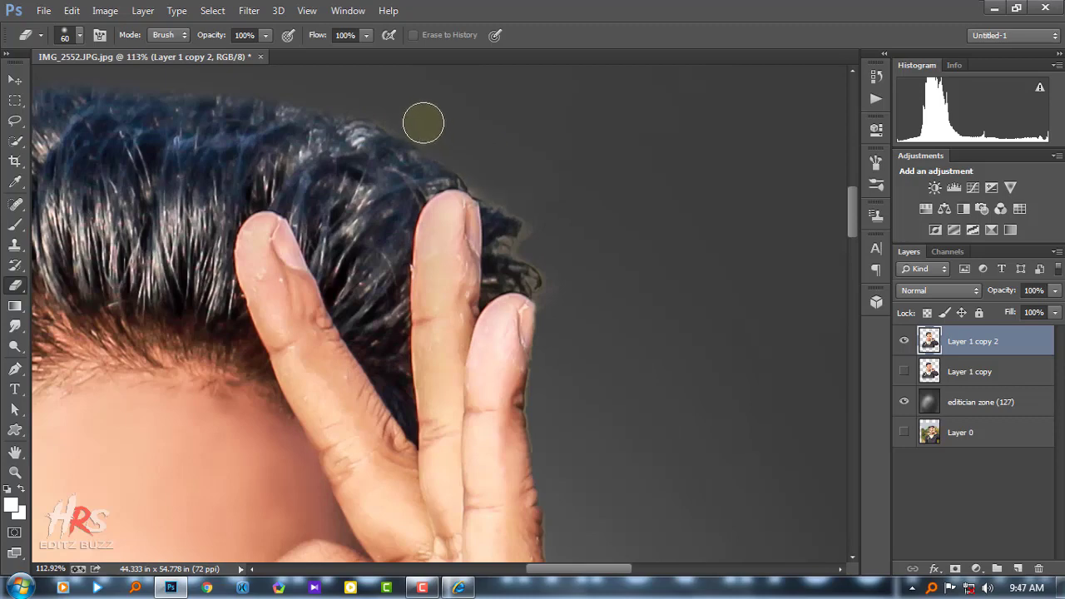
{"action": "scroll", "coordinate": [540, 225], "scroll_direction": "down", "scroll_amount": 3}
{"action": "scroll", "coordinate": [575, 302], "scroll_direction": "down", "scroll_amount": 5}
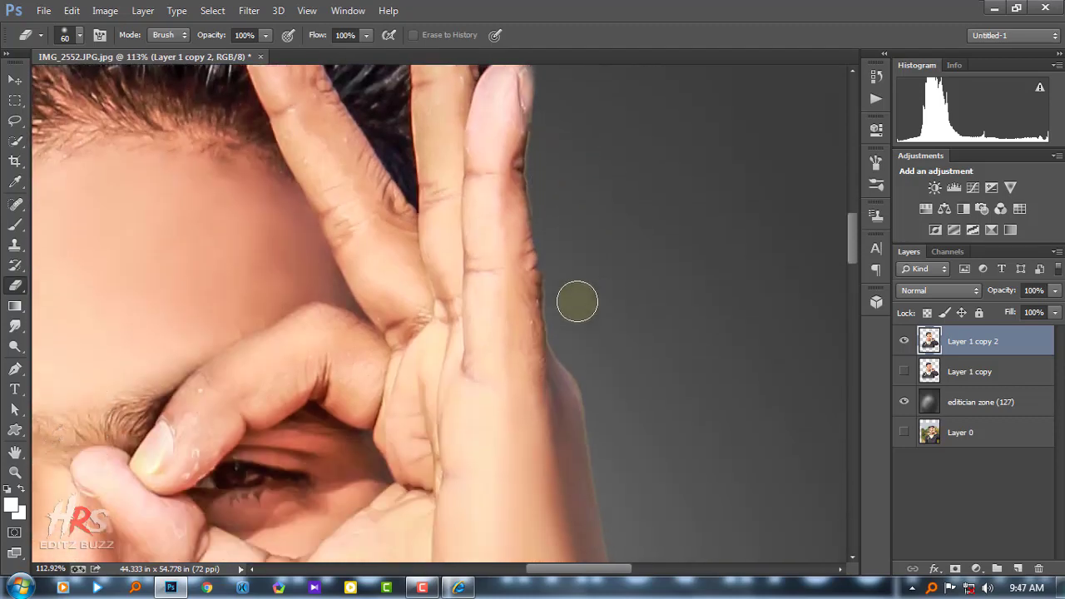
{"action": "scroll", "coordinate": [604, 317], "scroll_direction": "down", "scroll_amount": 5}
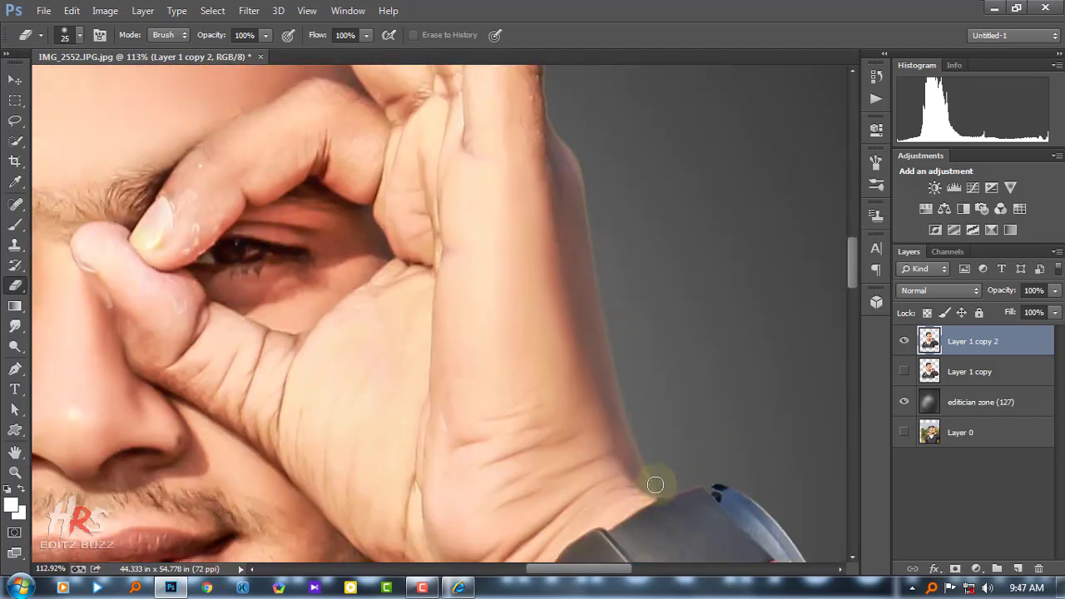
{"action": "scroll", "coordinate": [599, 241], "scroll_direction": "up", "scroll_amount": 1}
{"action": "scroll", "coordinate": [574, 216], "scroll_direction": "up", "scroll_amount": 1}
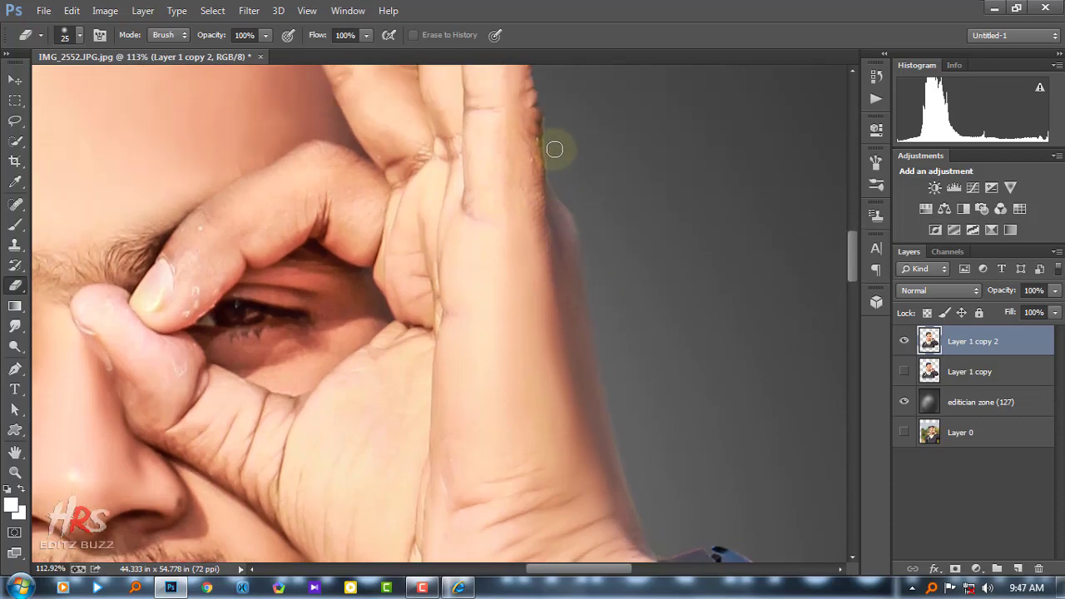
{"action": "scroll", "coordinate": [574, 237], "scroll_direction": "up", "scroll_amount": 3}
{"action": "scroll", "coordinate": [545, 191], "scroll_direction": "up", "scroll_amount": 3}
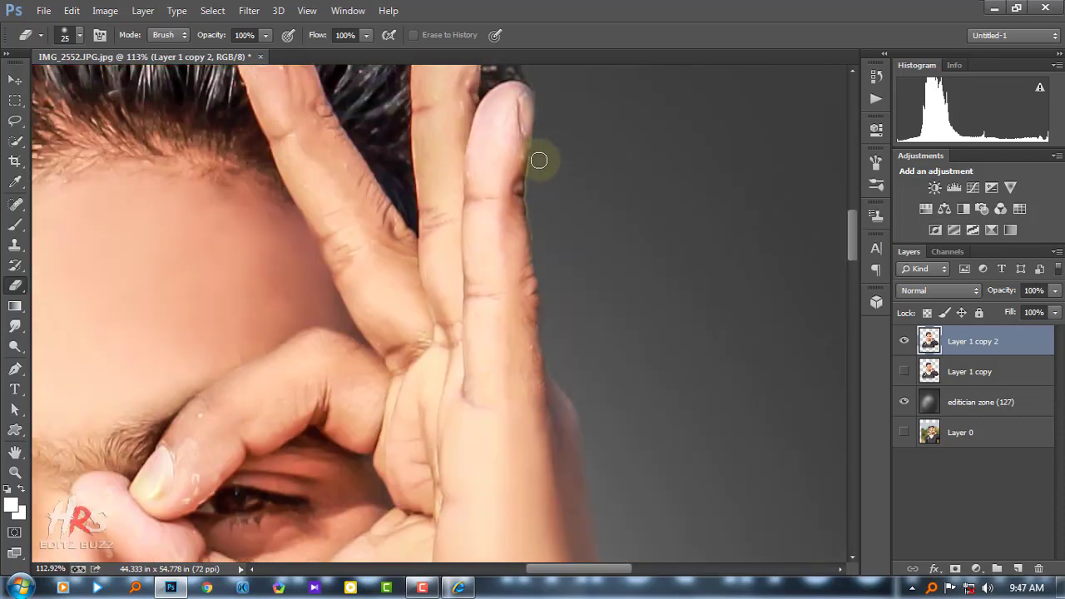
{"action": "scroll", "coordinate": [500, 149], "scroll_direction": "down", "scroll_amount": 3}
{"action": "scroll", "coordinate": [450, 158], "scroll_direction": "down", "scroll_amount": 3}
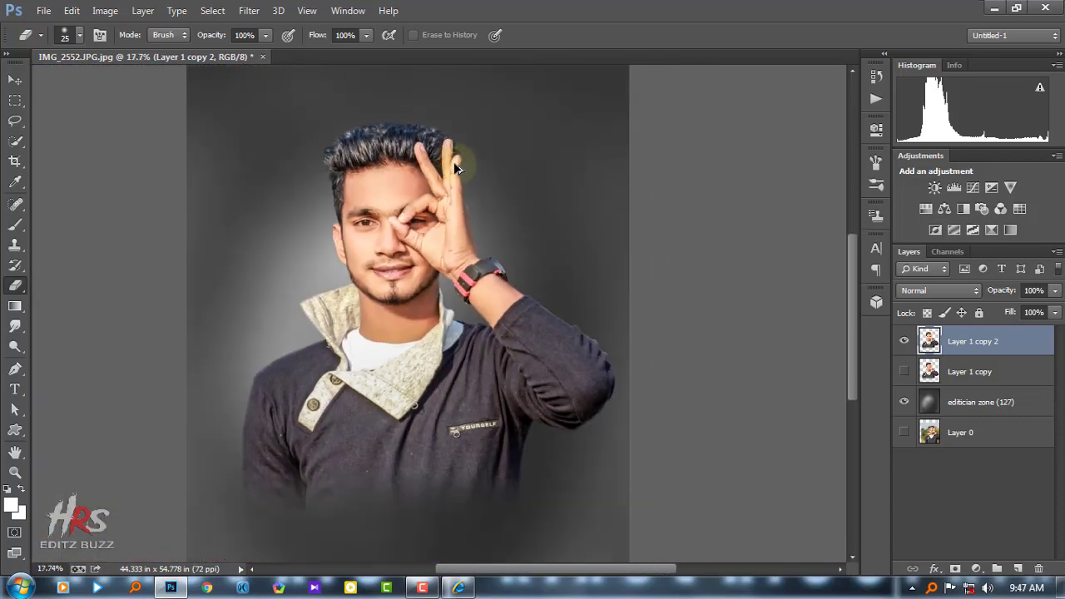
{"action": "scroll", "coordinate": [460, 163], "scroll_direction": "up", "scroll_amount": 1}
{"action": "scroll", "coordinate": [383, 150], "scroll_direction": "up", "scroll_amount": 3}
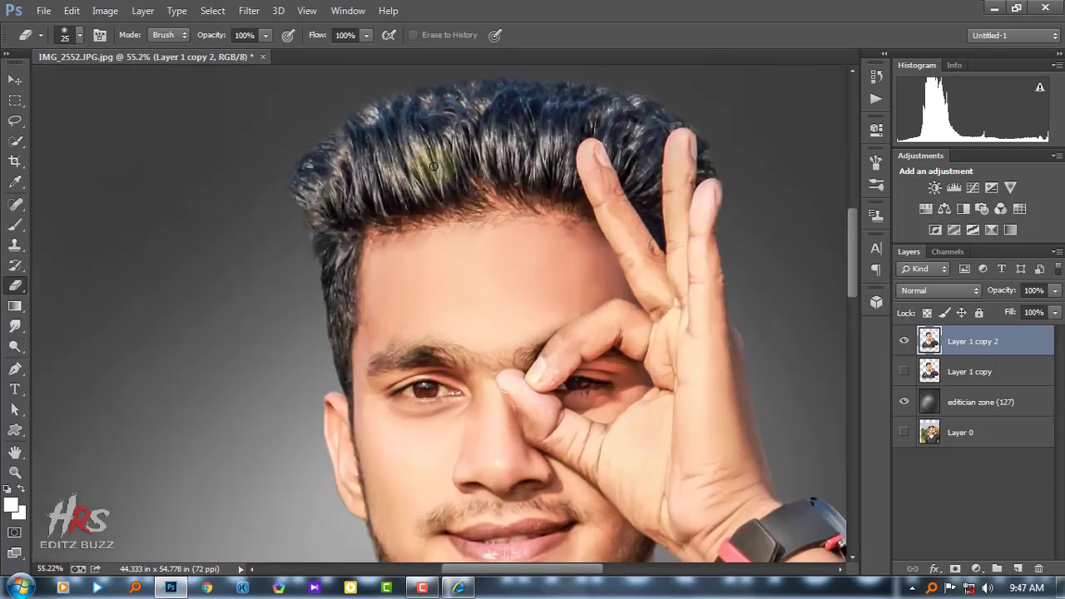
Step: Set up the Smudge tool with a soft round brush at 55% strength, slightly smaller
{"action": "left_click", "coordinate": [17, 327]}
{"action": "right_click", "coordinate": [530, 221]}
{"action": "scroll", "coordinate": [866, 491], "scroll_direction": "down", "scroll_amount": 3}
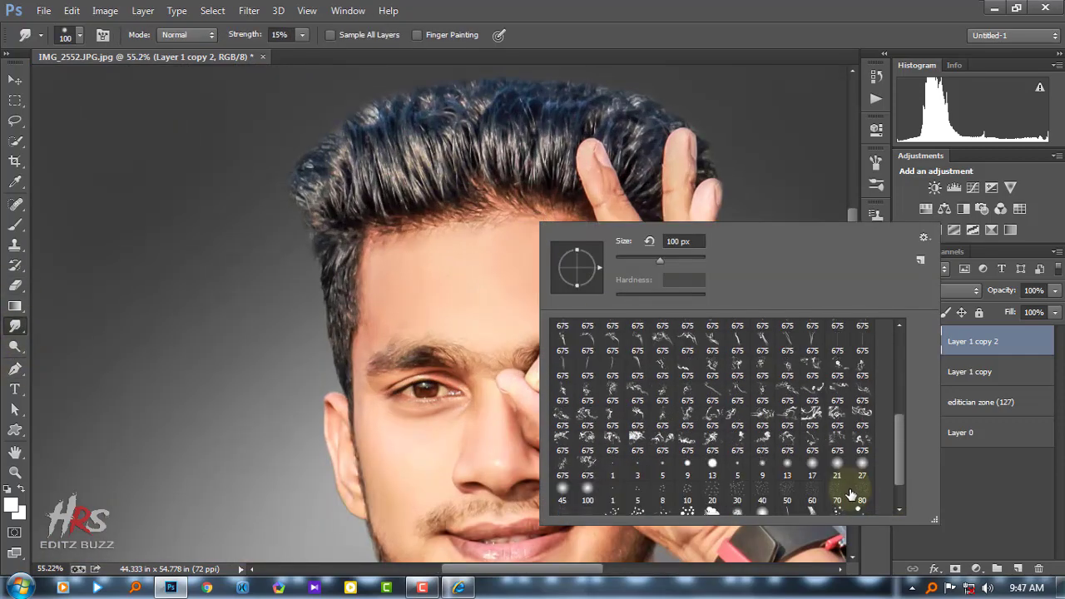
{"action": "double_click", "coordinate": [839, 504]}
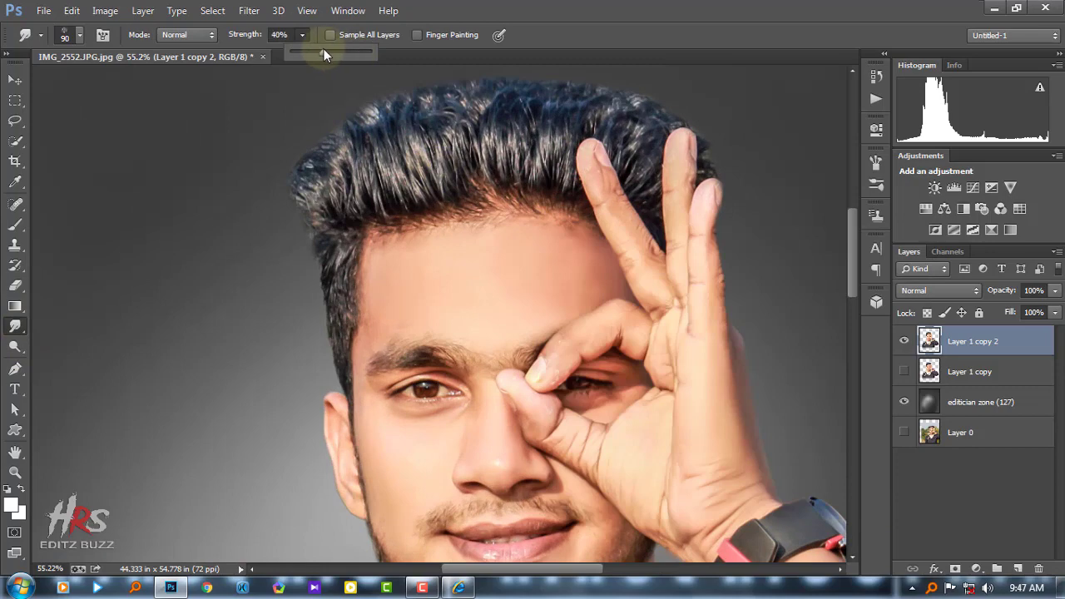
{"action": "left_click", "coordinate": [334, 50]}
{"action": "scroll", "coordinate": [327, 279], "scroll_direction": "up", "scroll_amount": 3}
{"action": "key", "text": "bracketleft"}
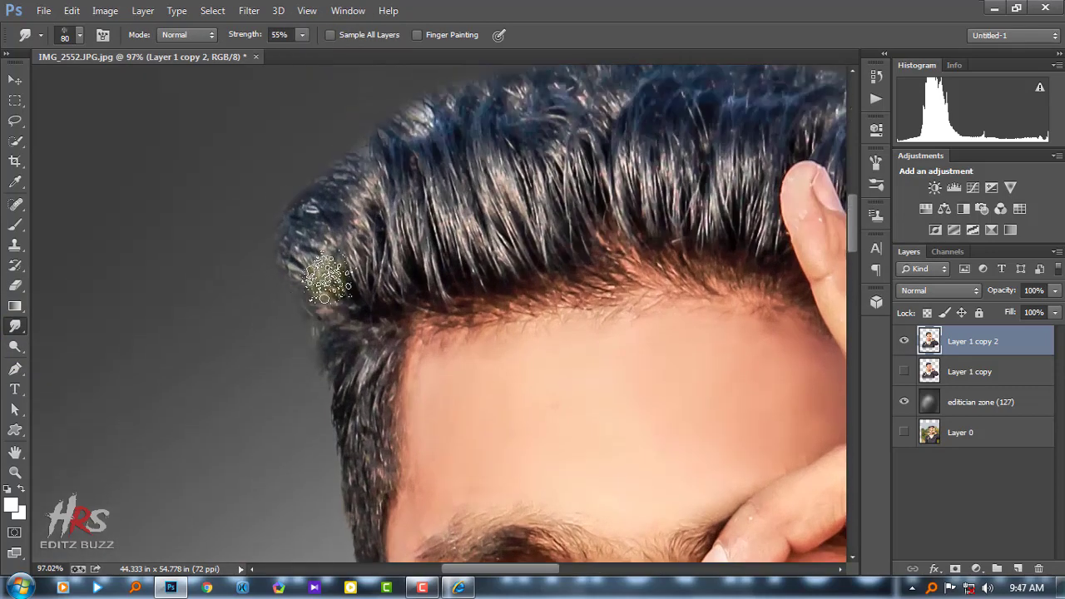
Step: Smudge the left hair edge and pull hair strands outward into the grey background
{"action": "left_click_drag", "start_coordinate": [321, 319], "coordinate": [225, 230]}
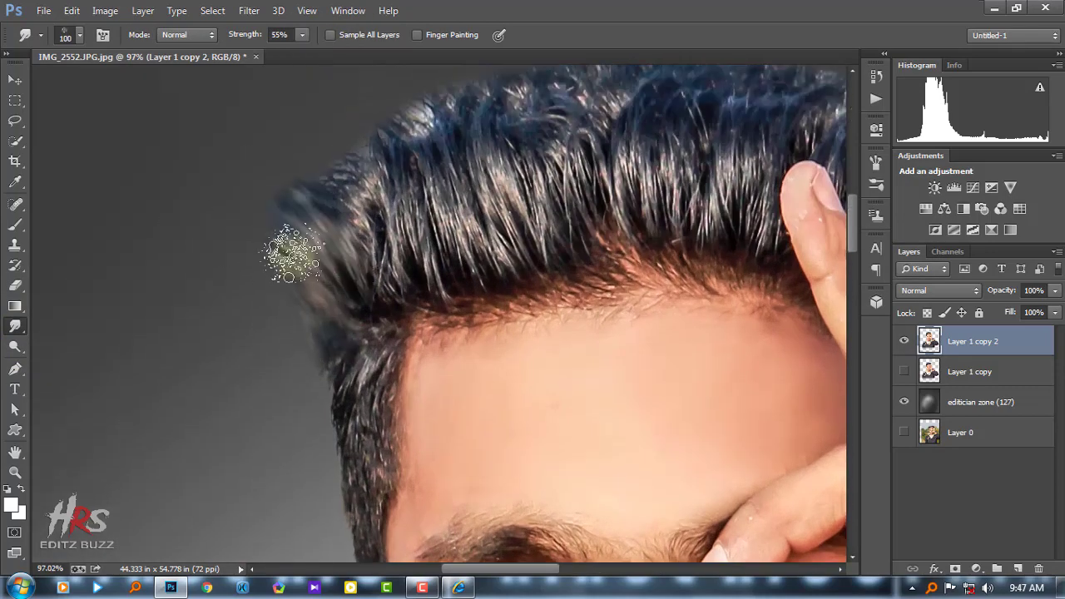
{"action": "left_click_drag", "start_coordinate": [286, 244], "coordinate": [214, 333]}
{"action": "left_click_drag", "start_coordinate": [319, 316], "coordinate": [233, 295]}
{"action": "scroll", "coordinate": [275, 275], "scroll_direction": "up", "scroll_amount": 1}
{"action": "scroll", "coordinate": [333, 249], "scroll_direction": "up", "scroll_amount": 4}
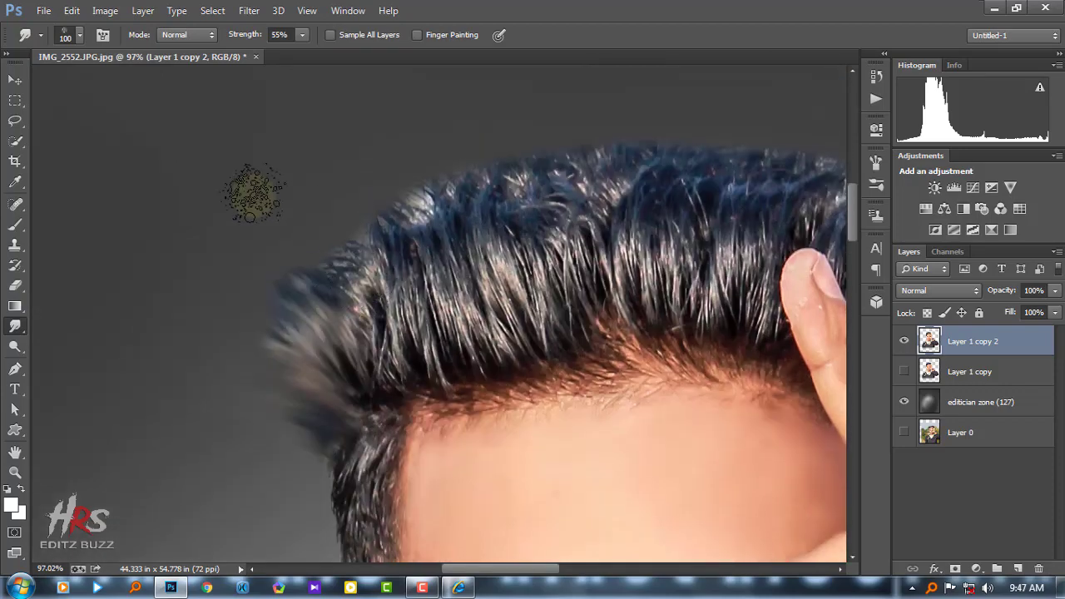
{"action": "left_click_drag", "start_coordinate": [349, 283], "coordinate": [233, 238]}
{"action": "mouse_move", "coordinate": [424, 245]}
{"action": "left_mouse_down"}
{"action": "mouse_move", "coordinate": [306, 196]}
{"action": "mouse_move", "coordinate": [428, 226]}
{"action": "mouse_move", "coordinate": [571, 190]}
{"action": "left_mouse_up"}
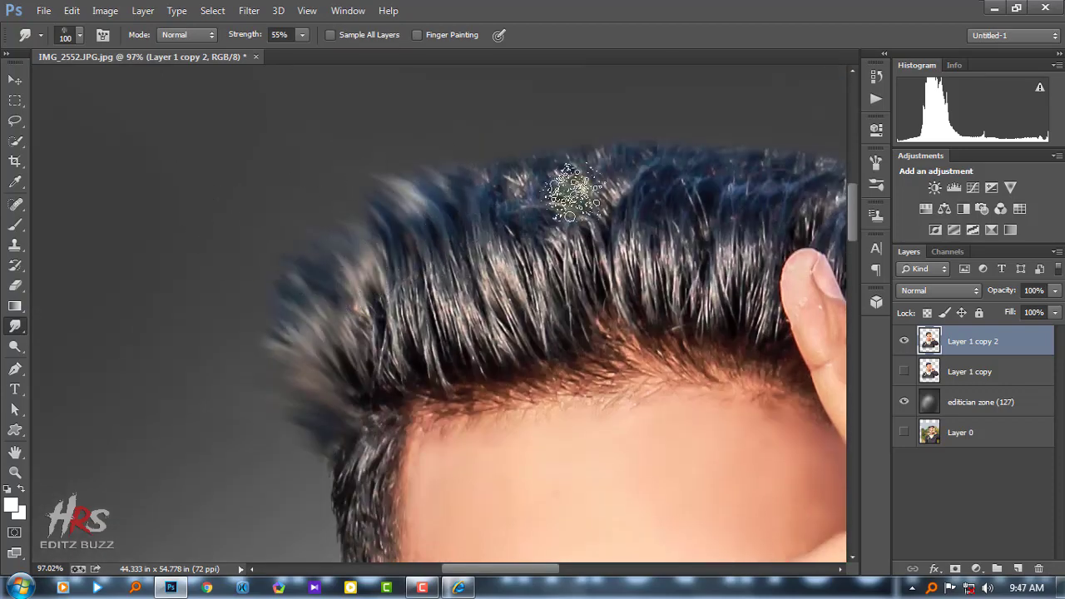
{"action": "scroll", "coordinate": [441, 157], "scroll_direction": "up", "scroll_amount": 3}
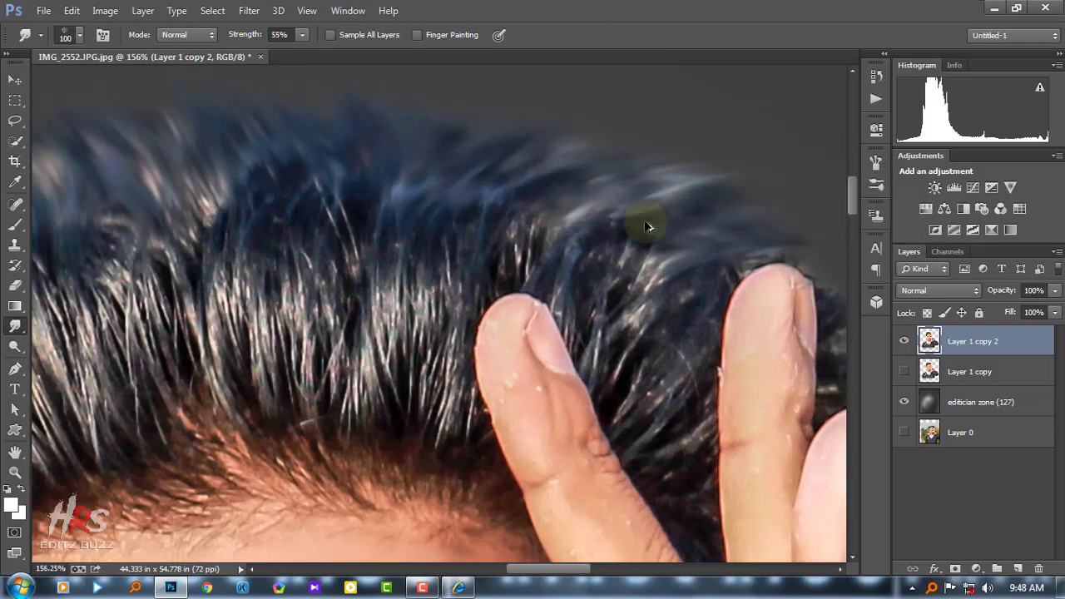
{"action": "scroll", "coordinate": [582, 208], "scroll_direction": "up", "scroll_amount": 2}
{"action": "scroll", "coordinate": [802, 317], "scroll_direction": "down", "scroll_amount": 3}
{"action": "scroll", "coordinate": [630, 262], "scroll_direction": "up", "scroll_amount": 4}
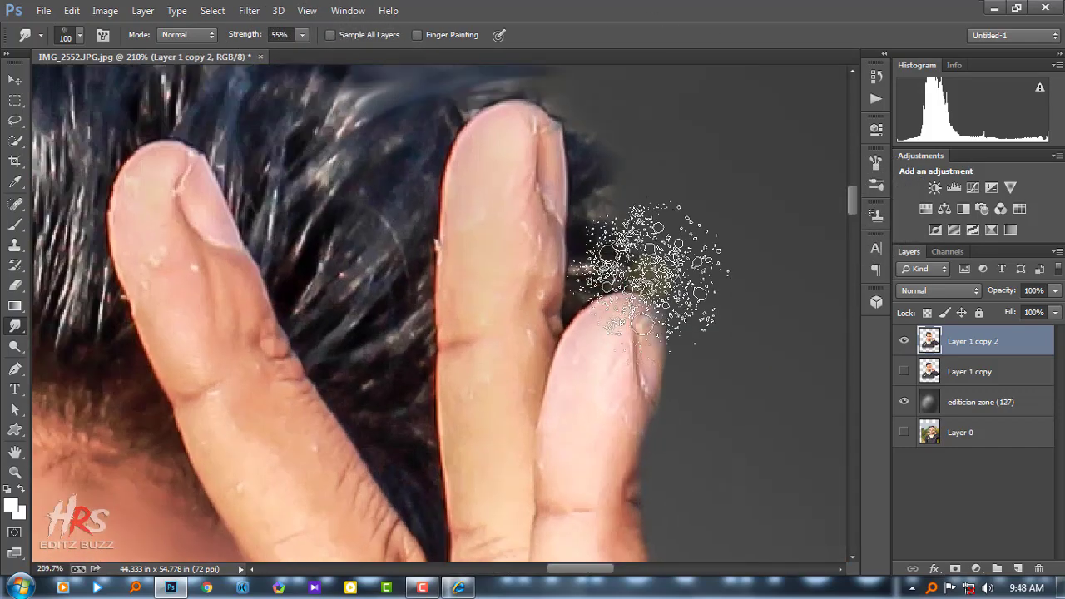
Step: Shrink the smudge brush and refine the hair edges with finer strokes
{"action": "key", "text": "["}
{"action": "key", "text": "["}
{"action": "key", "text": "["}
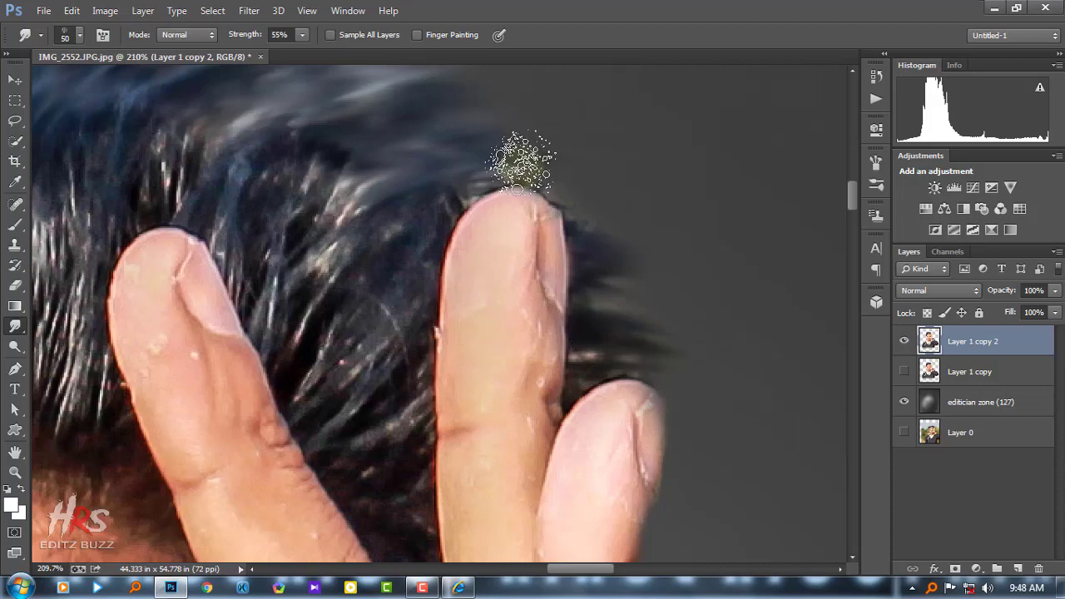
{"action": "scroll", "coordinate": [584, 292], "scroll_direction": "down", "scroll_amount": 5}
{"action": "scroll", "coordinate": [584, 291], "scroll_direction": "down", "scroll_amount": 1}
{"action": "scroll", "coordinate": [585, 291], "scroll_direction": "up", "scroll_amount": 4}
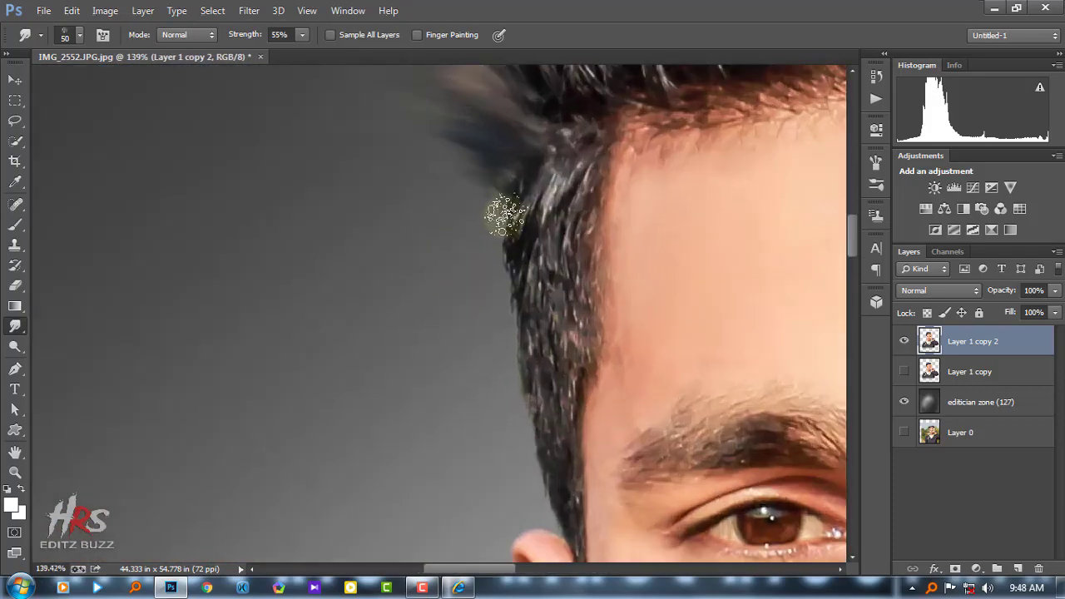
{"action": "scroll", "coordinate": [499, 231], "scroll_direction": "down", "scroll_amount": 3}
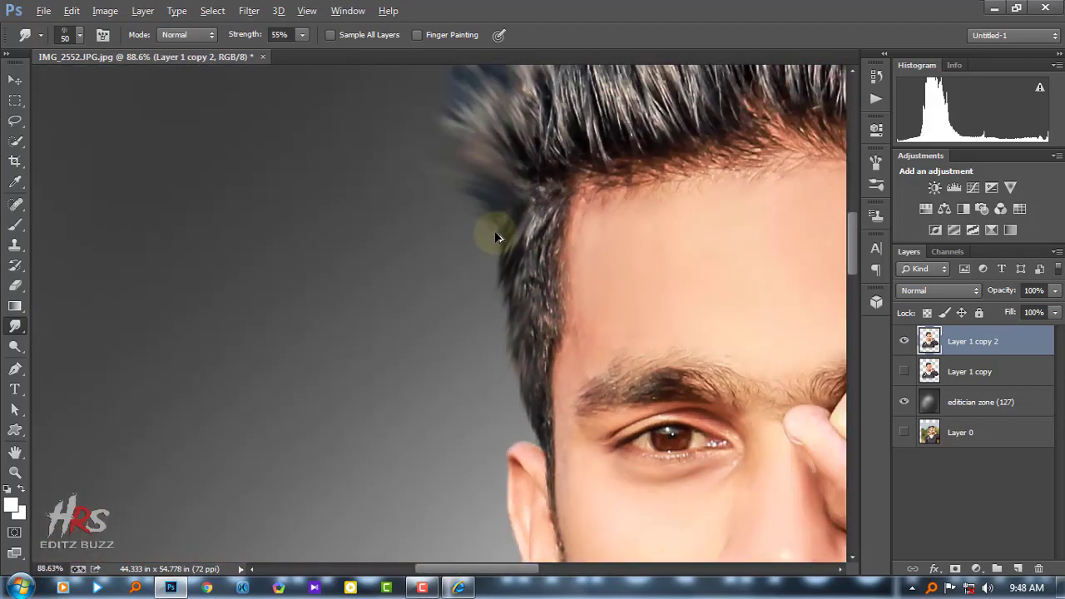
{"action": "scroll", "coordinate": [507, 249], "scroll_direction": "up", "scroll_amount": 4}
{"action": "scroll", "coordinate": [523, 441], "scroll_direction": "down", "scroll_amount": 2}
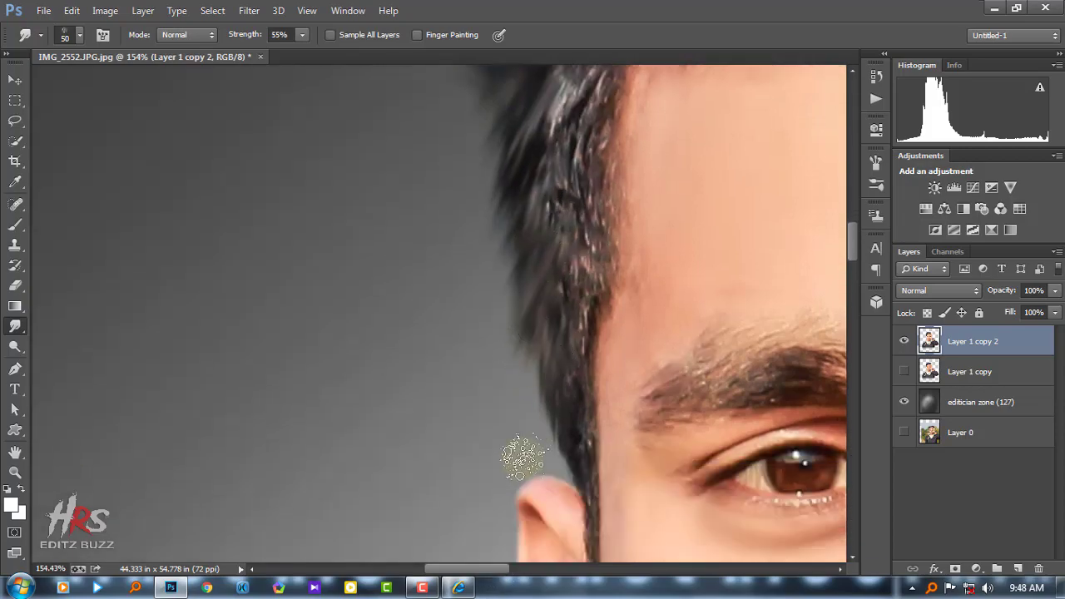
{"action": "scroll", "coordinate": [483, 325], "scroll_direction": "down", "scroll_amount": 3}
{"action": "scroll", "coordinate": [541, 201], "scroll_direction": "up", "scroll_amount": 3}
{"action": "scroll", "coordinate": [541, 201], "scroll_direction": "up", "scroll_amount": 2}
Step: Enlarge the smudge brush for broader blending of the hair edges
{"action": "key", "text": "bracketright"}
{"action": "key", "text": "bracketright"}
{"action": "key", "text": "bracketright"}
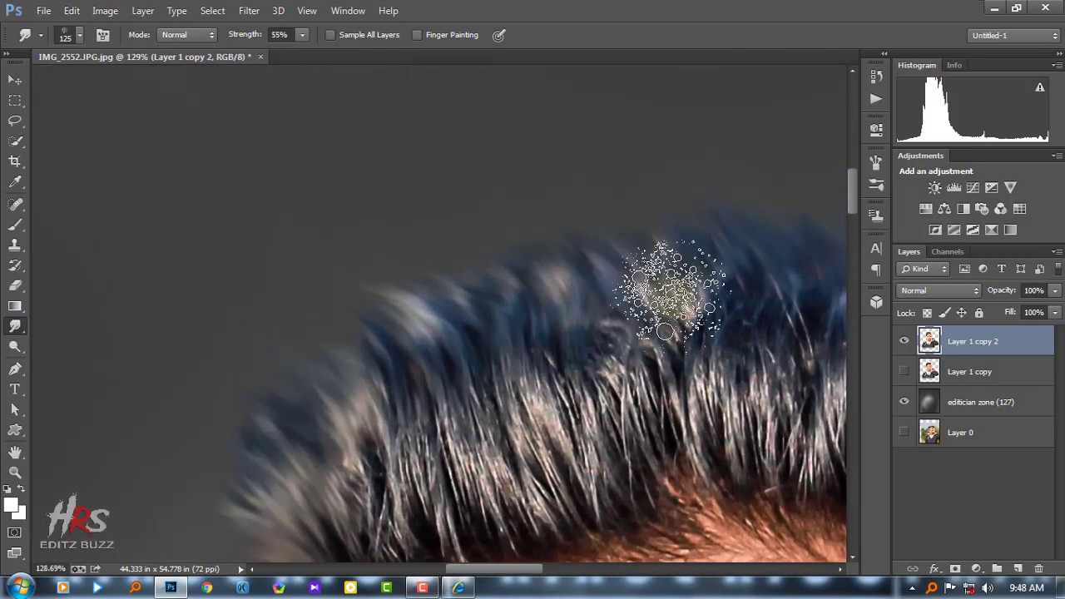
{"action": "scroll", "coordinate": [208, 316], "scroll_direction": "down", "scroll_amount": 2}
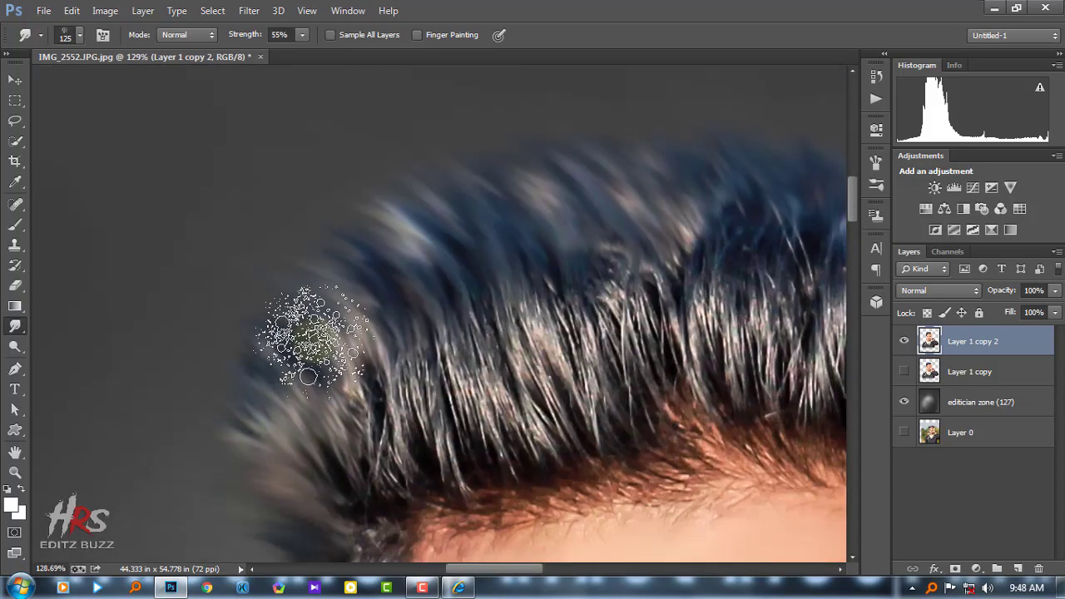
{"action": "scroll", "coordinate": [249, 358], "scroll_direction": "down", "scroll_amount": 2}
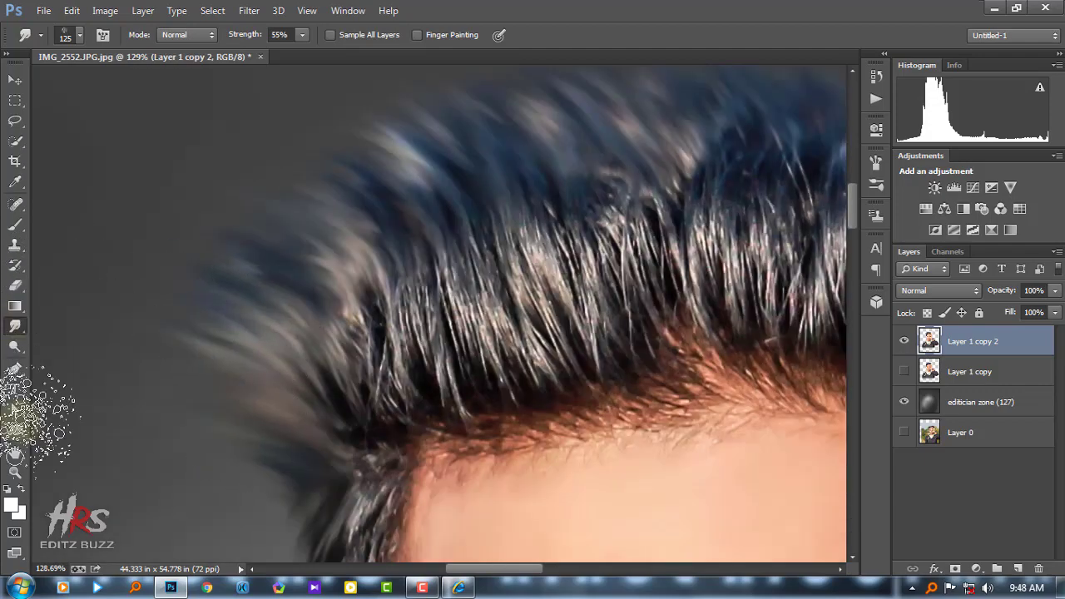
{"action": "scroll", "coordinate": [399, 183], "scroll_direction": "down", "scroll_amount": 3}
{"action": "scroll", "coordinate": [400, 324], "scroll_direction": "up", "scroll_amount": 3}
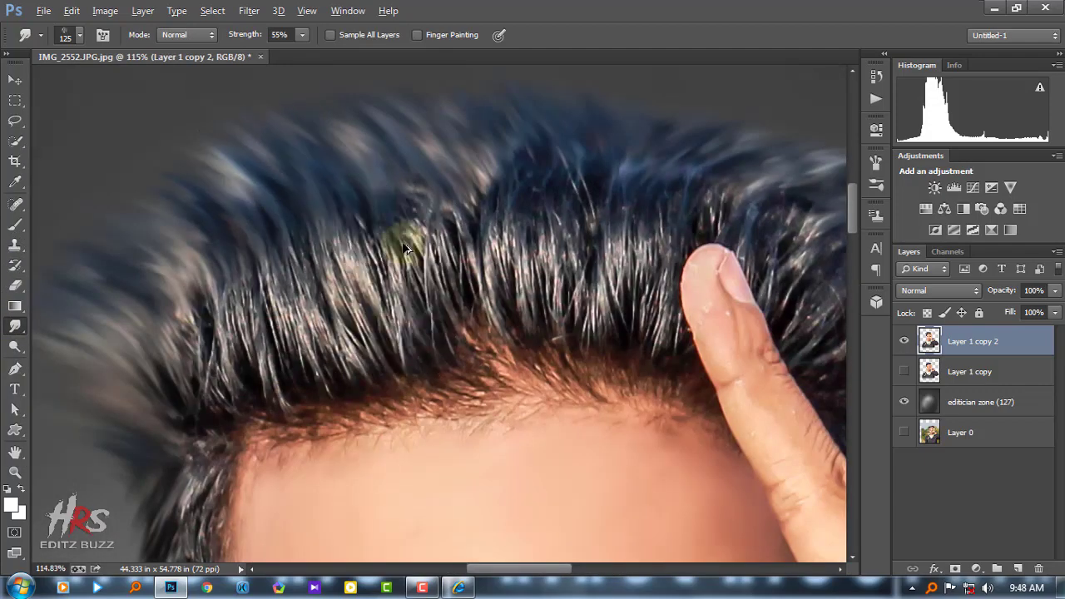
{"action": "scroll", "coordinate": [420, 150], "scroll_direction": "down", "scroll_amount": 3}
{"action": "scroll", "coordinate": [420, 140], "scroll_direction": "down", "scroll_amount": 2}
{"action": "scroll", "coordinate": [418, 137], "scroll_direction": "down", "scroll_amount": 1}
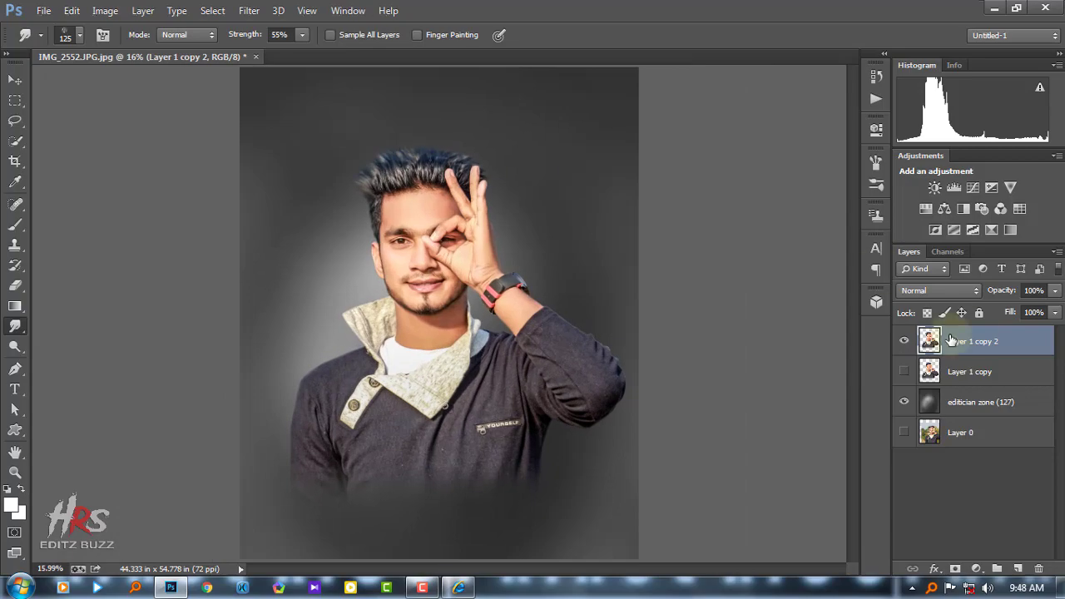
{"action": "scroll", "coordinate": [410, 245], "scroll_direction": "down", "scroll_amount": 1}
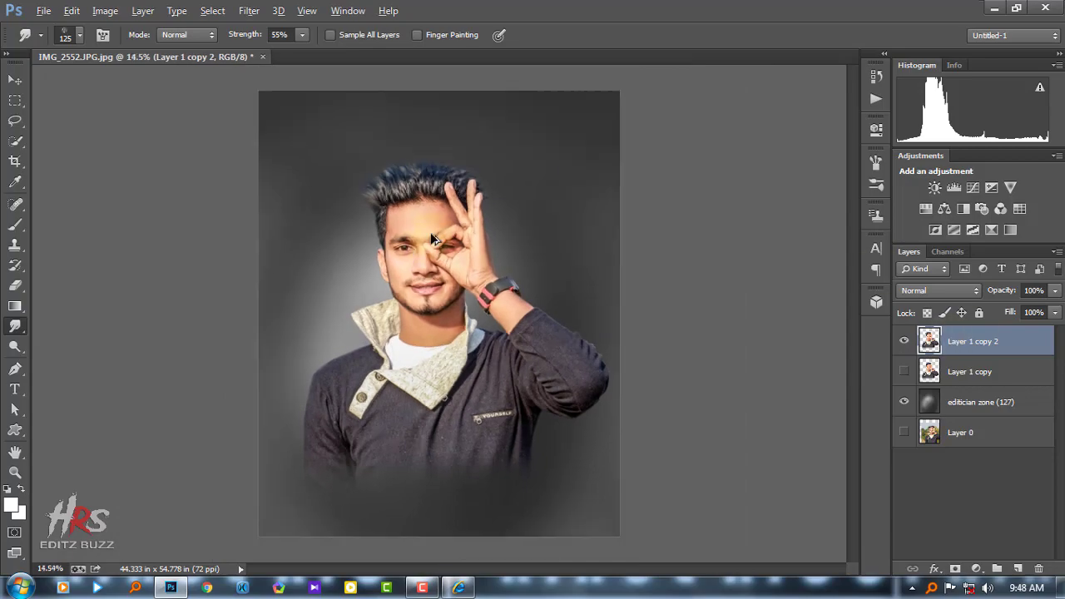
Step: Minimize Photoshop and open external drive J: from Computer
{"action": "left_click", "coordinate": [994, 9]}
{"action": "left_click", "coordinate": [458, 588]}
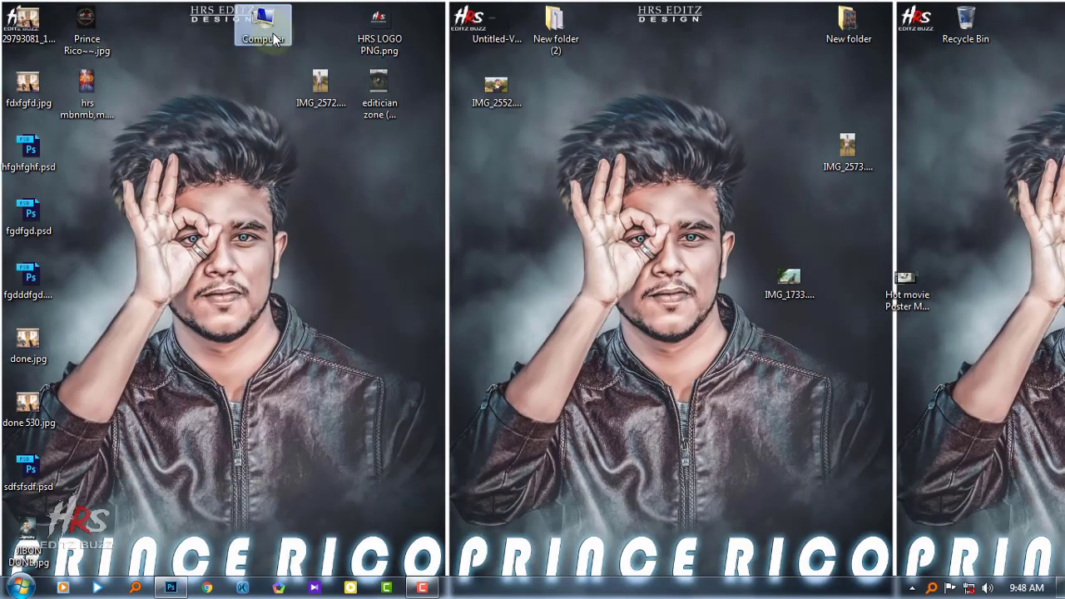
{"action": "double_click", "coordinate": [263, 25]}
{"action": "left_click", "coordinate": [703, 28]}
{"action": "double_click", "coordinate": [277, 153]}
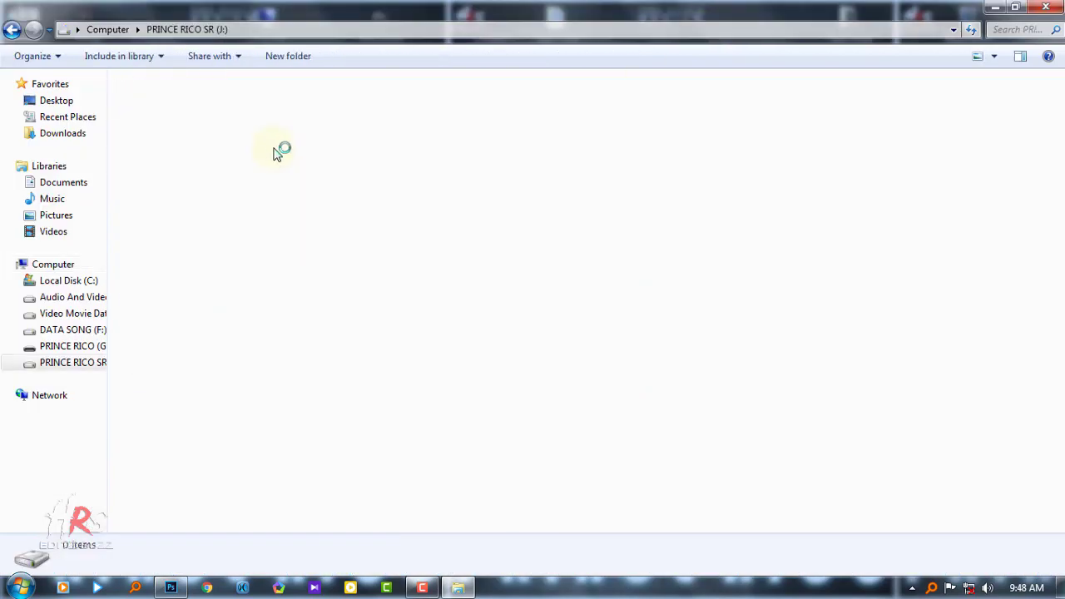
Step: Browse to Hrs Editz Buzz > Png > Best Png Stock Image pack > 2000+ PNG FILE > 2000+ PNG FILE
{"action": "double_click", "coordinate": [666, 120]}
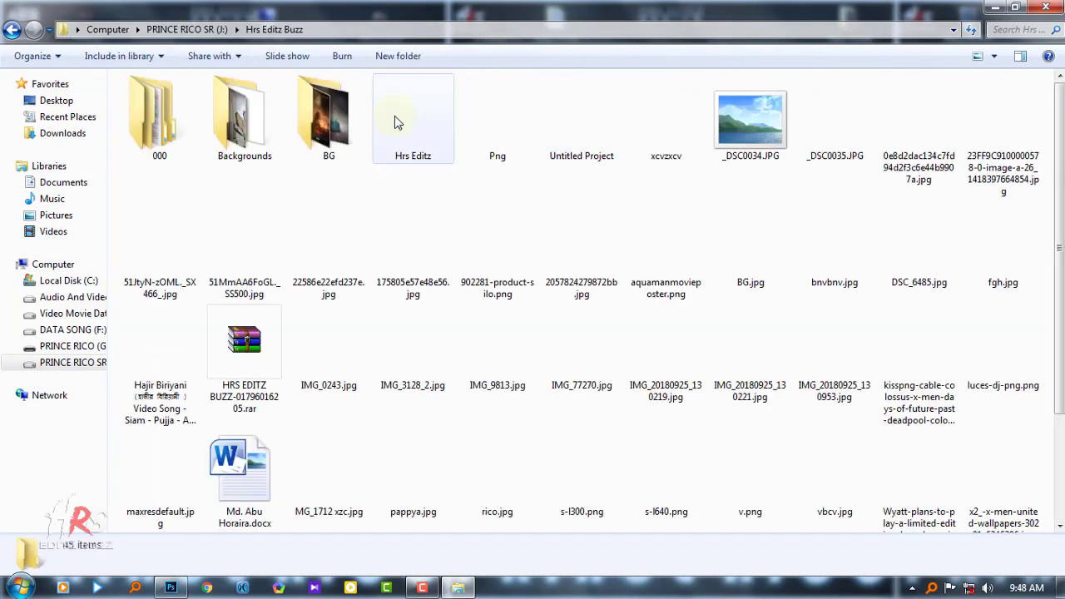
{"action": "double_click", "coordinate": [498, 121]}
{"action": "double_click", "coordinate": [217, 129]}
{"action": "double_click", "coordinate": [155, 119]}
{"action": "double_click", "coordinate": [155, 119]}
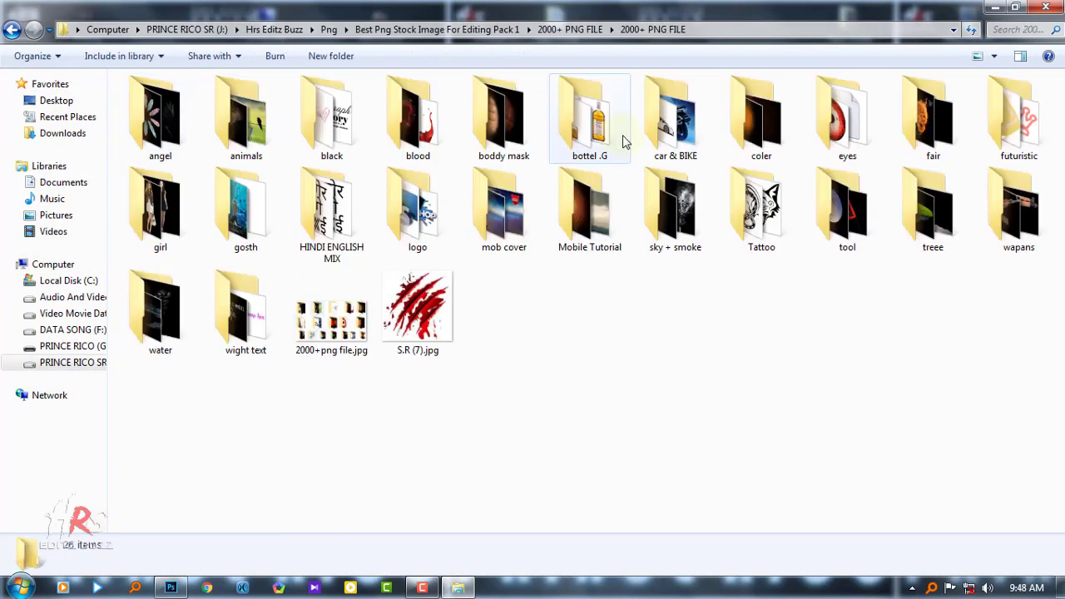
{"action": "double_click", "coordinate": [607, 113]}
Step: Place the S.R (38) smoke into the portrait, enlarge it and set it to Screen blending
{"action": "left_click_drag", "start_coordinate": [395, 378], "coordinate": [563, 231]}
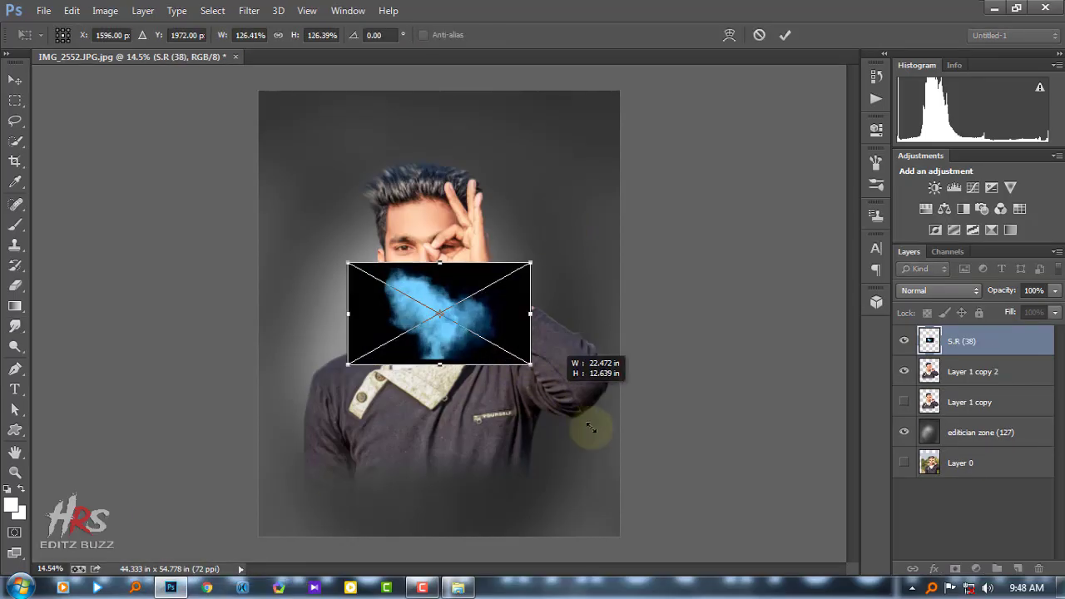
{"action": "left_click_drag", "start_coordinate": [512, 352], "coordinate": [712, 517]}
{"action": "left_click", "coordinate": [785, 36]}
{"action": "left_click", "coordinate": [940, 291]}
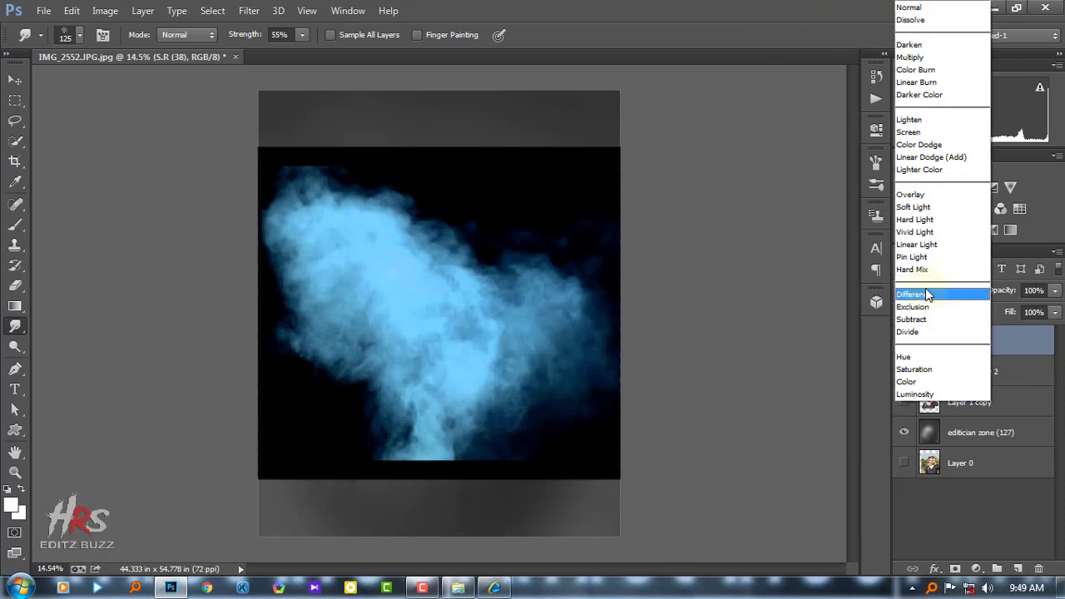
{"action": "left_click", "coordinate": [941, 133]}
{"action": "left_click", "coordinate": [324, 165]}
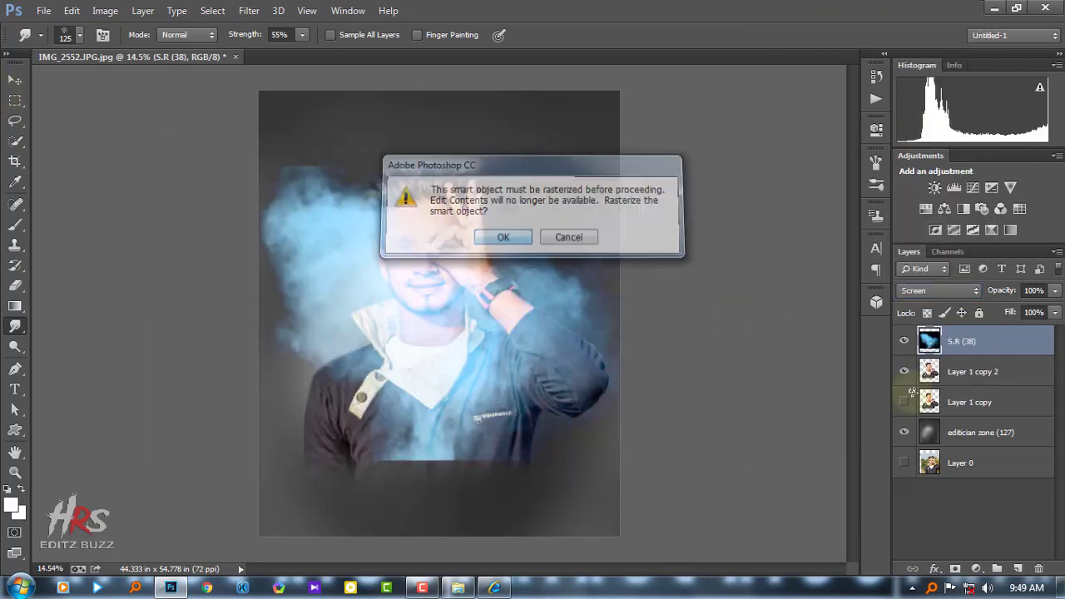
Step: Move the smoke below Layer 1 copy 2, to the upper right, scaled to about 119%
{"action": "key", "text": "Escape"}
{"action": "left_click_drag", "start_coordinate": [999, 341], "coordinate": [999, 376]}
{"action": "left_click", "coordinate": [6, 81]}
{"action": "left_click_drag", "start_coordinate": [319, 255], "coordinate": [554, 215]}
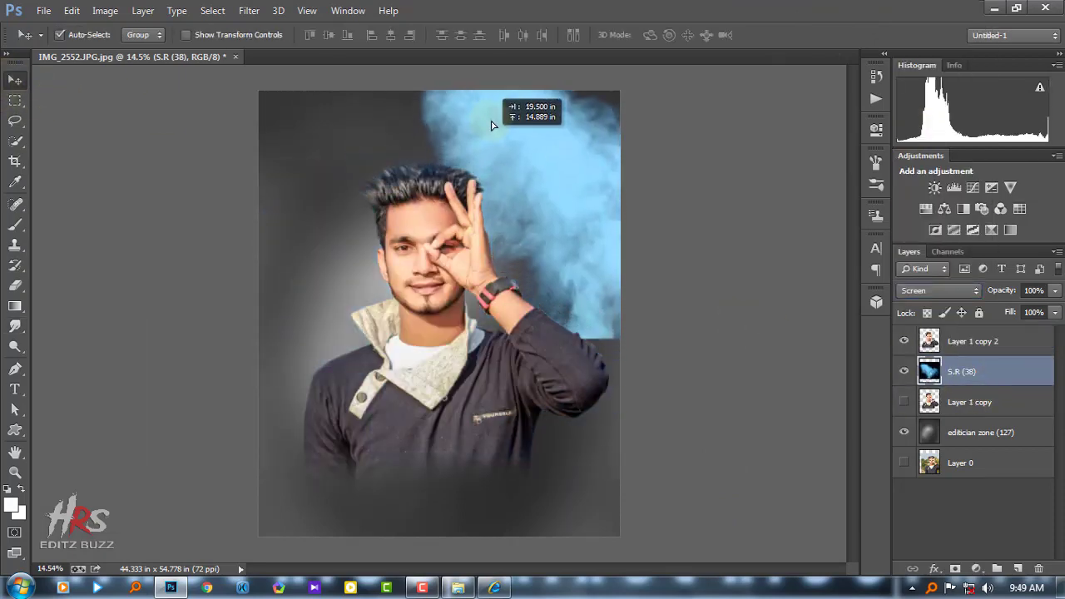
{"action": "key", "text": "ctrl+minus"}
{"action": "left_click_drag", "start_coordinate": [704, 308], "coordinate": [761, 349]}
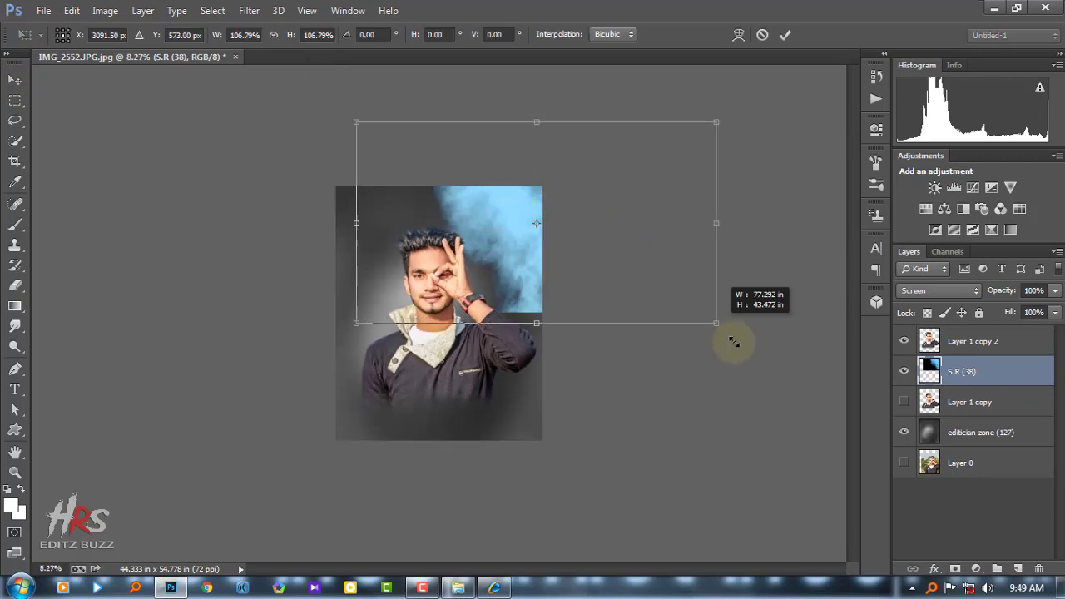
{"action": "left_click_drag", "start_coordinate": [649, 281], "coordinate": [641, 303]}
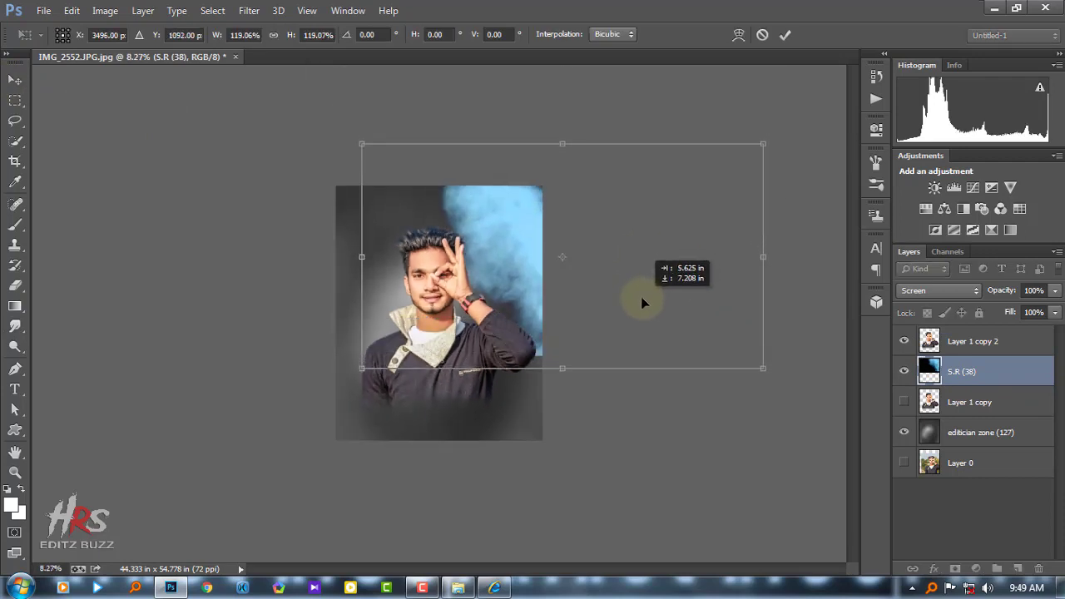
{"action": "left_click", "coordinate": [785, 34]}
Step: Duplicate the smoke layer and move the copy to the lower left
{"action": "left_click_drag", "start_coordinate": [514, 249], "coordinate": [449, 283]}
{"action": "key", "text": "ctrl+j"}
{"action": "left_click_drag", "start_coordinate": [965, 371], "coordinate": [966, 335]}
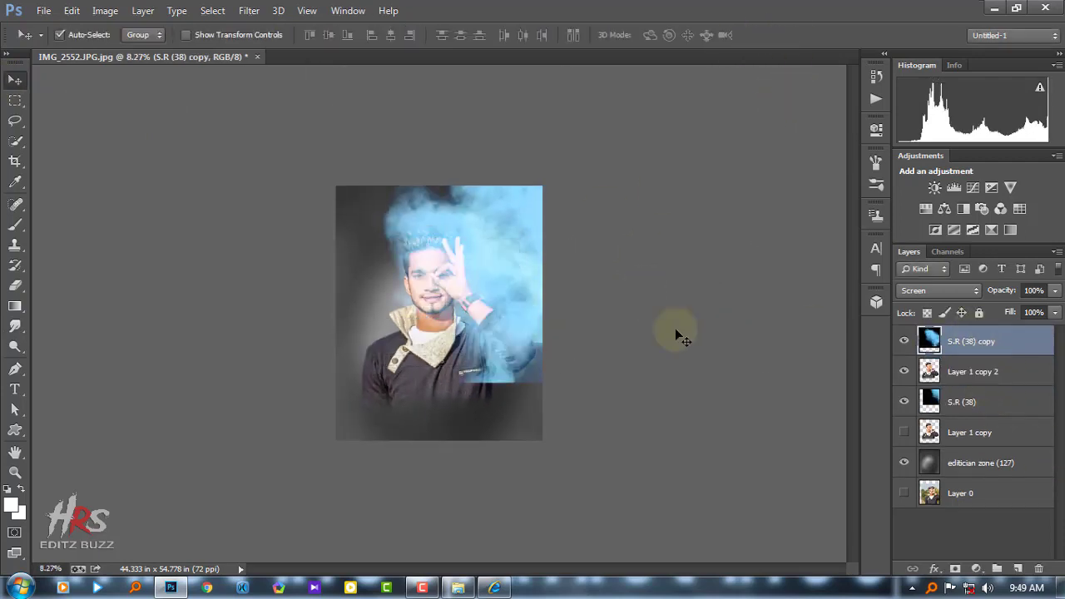
{"action": "left_click_drag", "start_coordinate": [491, 286], "coordinate": [412, 454]}
Step: Reposition the duplicated smoke along the bottom and rotate it about -12°
{"action": "key", "text": "ctrl+t"}
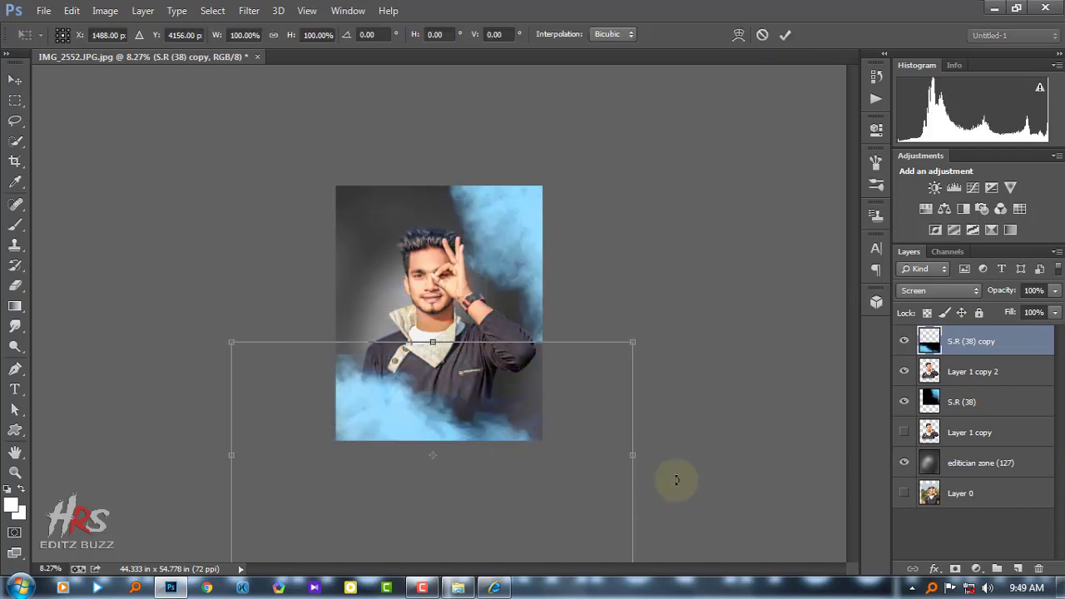
{"action": "left_click_drag", "start_coordinate": [677, 480], "coordinate": [685, 452]}
{"action": "left_click_drag", "start_coordinate": [554, 486], "coordinate": [571, 480]}
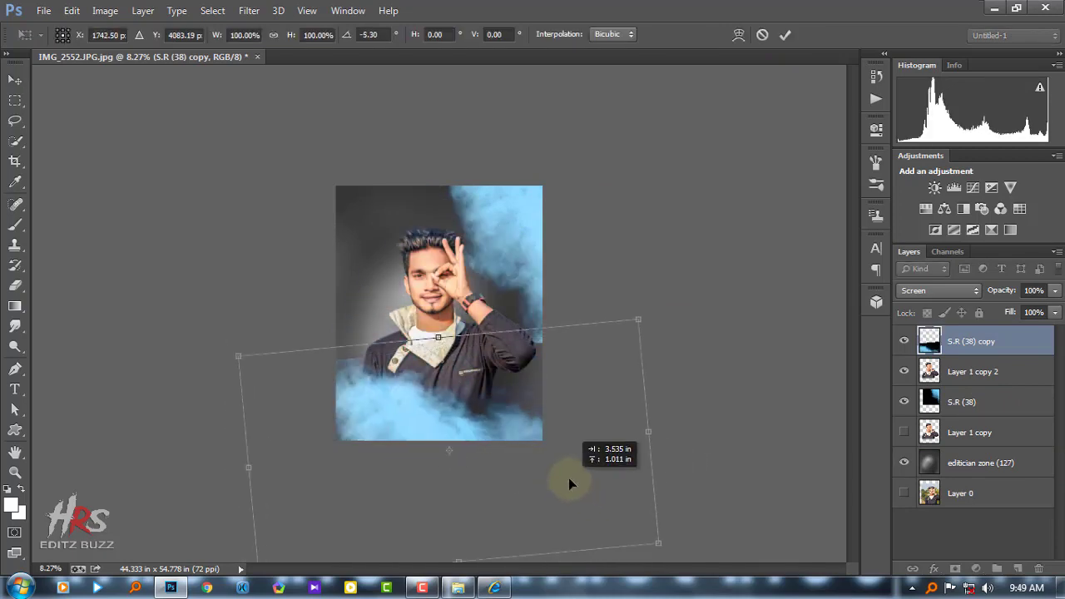
{"action": "left_click_drag", "start_coordinate": [703, 496], "coordinate": [714, 451]}
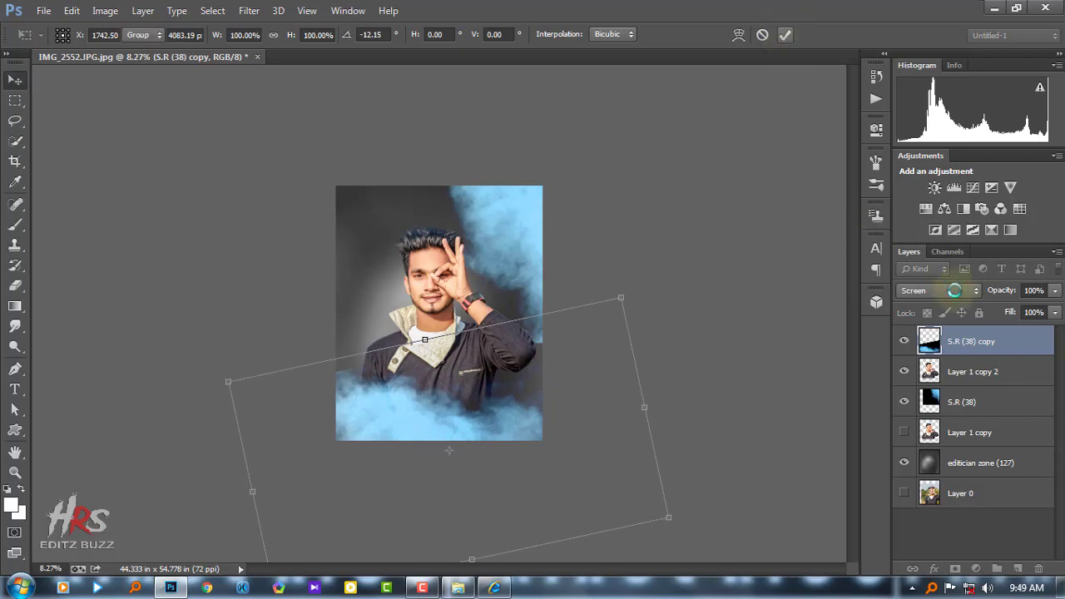
{"action": "key", "text": "Return"}
Step: Drag S.R (36).jpg from the Explorer smoke folder into the portrait and commit it
{"action": "left_click", "coordinate": [996, 8]}
{"action": "left_click", "coordinate": [514, 36]}
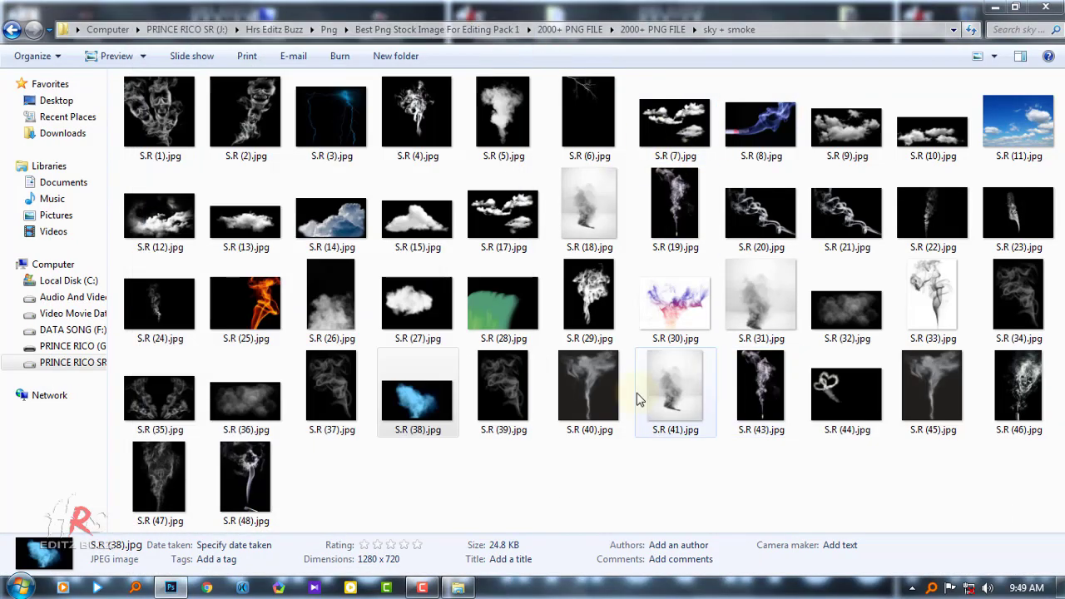
{"action": "left_click", "coordinate": [252, 401]}
{"action": "left_click_drag", "start_coordinate": [252, 401], "coordinate": [418, 293]}
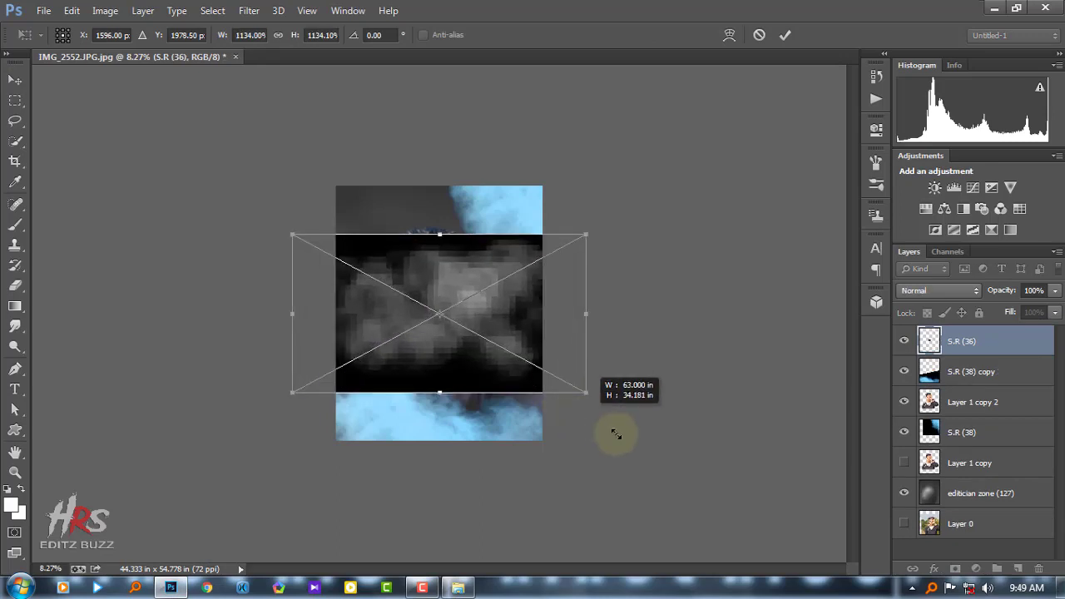
{"action": "left_click", "coordinate": [785, 34]}
Step: Move the S.R (36) layer below Layer 1 copy 2, blend it with Screen, and rasterize it
{"action": "left_click_drag", "start_coordinate": [965, 341], "coordinate": [966, 416]}
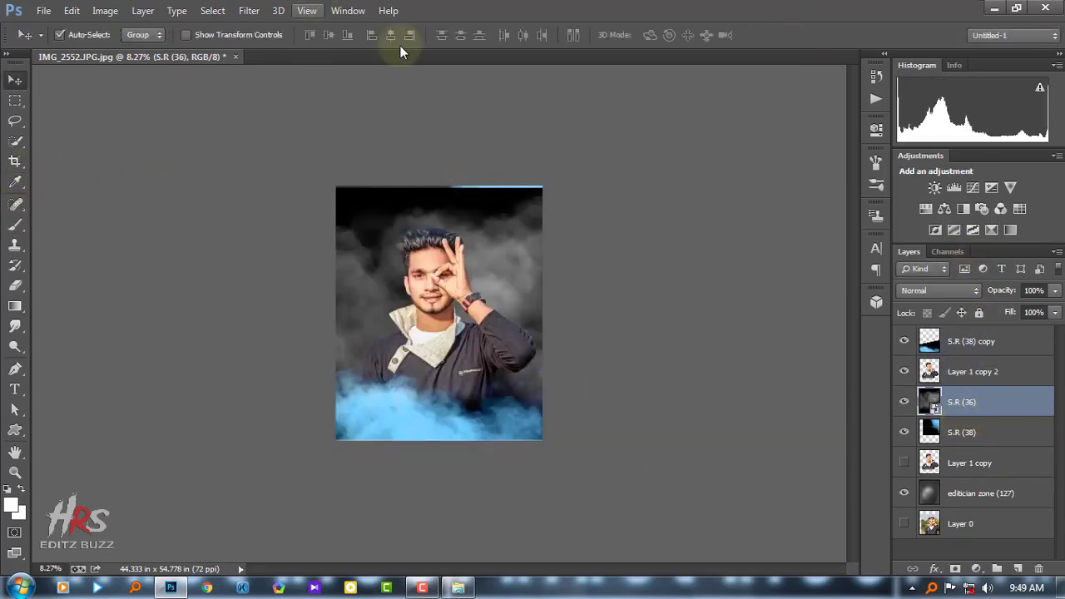
{"action": "left_click", "coordinate": [911, 291]}
{"action": "left_click", "coordinate": [911, 134]}
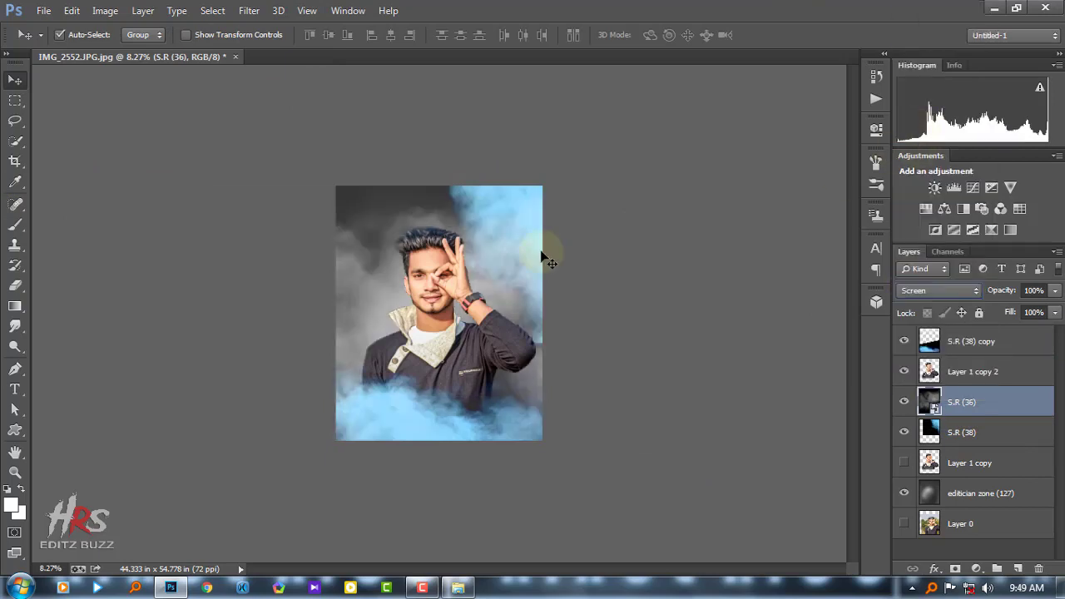
{"action": "left_click", "coordinate": [15, 225]}
{"action": "left_click", "coordinate": [503, 239]}
{"action": "left_click", "coordinate": [503, 239]}
Step: Toggle the smoke layers' visibility on and off to compare their effect
{"action": "scroll", "coordinate": [640, 336], "scroll_direction": "up", "scroll_amount": 3}
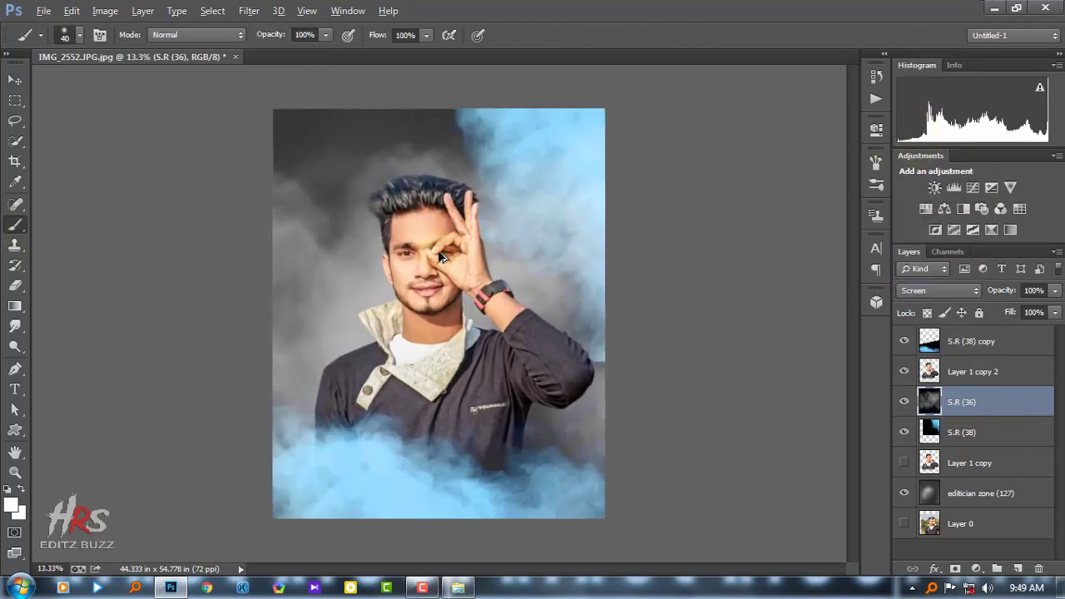
{"action": "scroll", "coordinate": [640, 336], "scroll_direction": "down", "scroll_amount": 1}
{"action": "left_click", "coordinate": [978, 341]}
{"action": "left_click", "coordinate": [904, 341]}
{"action": "left_click", "coordinate": [904, 341]}
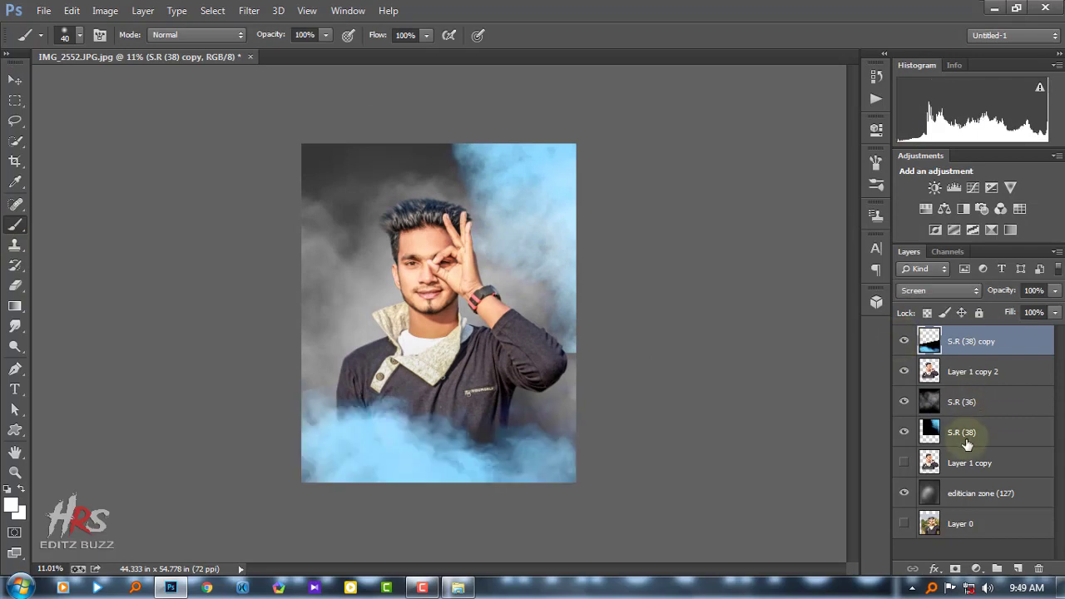
{"action": "left_click", "coordinate": [965, 433]}
{"action": "left_click", "coordinate": [904, 432]}
{"action": "left_click", "coordinate": [904, 432]}
{"action": "left_click", "coordinate": [15, 285]}
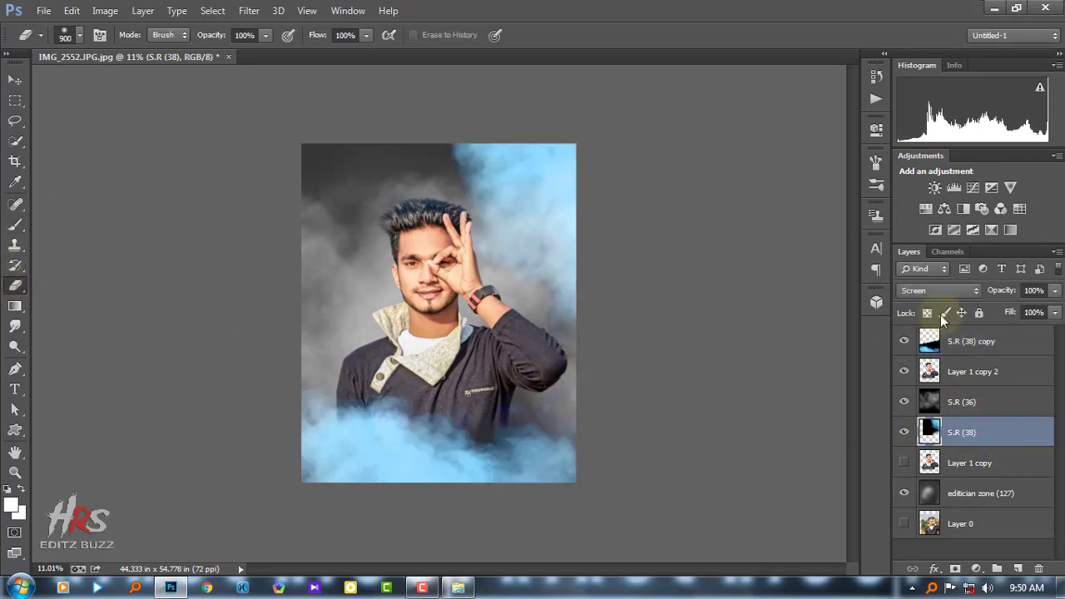
Step: Desaturate the S.R (38) copy smoke in Camera Raw Filter to grey
{"action": "left_click", "coordinate": [991, 350]}
{"action": "left_click", "coordinate": [249, 10]}
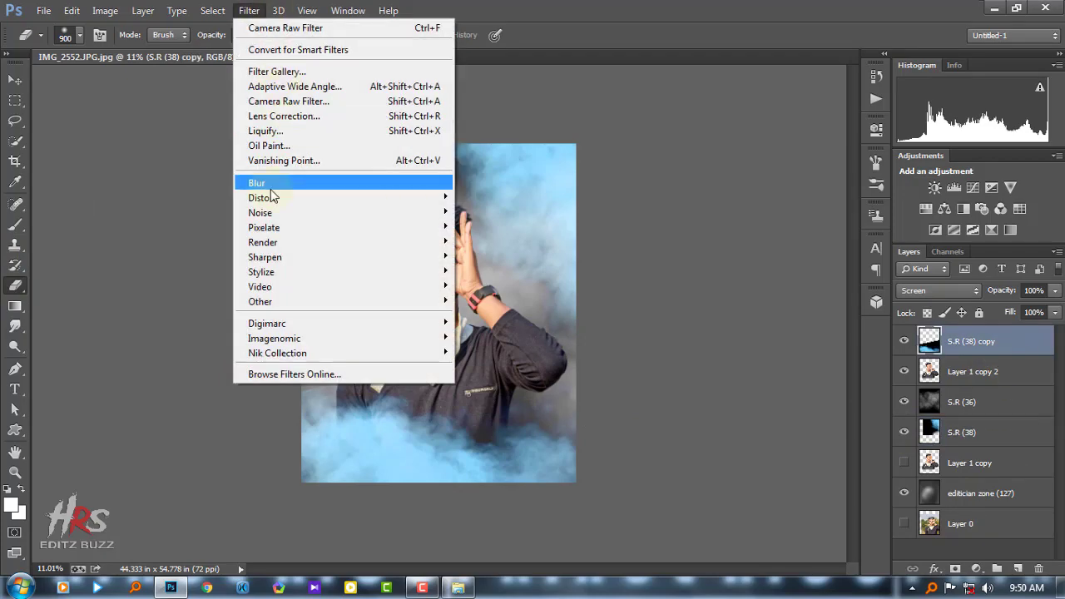
{"action": "left_click", "coordinate": [304, 99]}
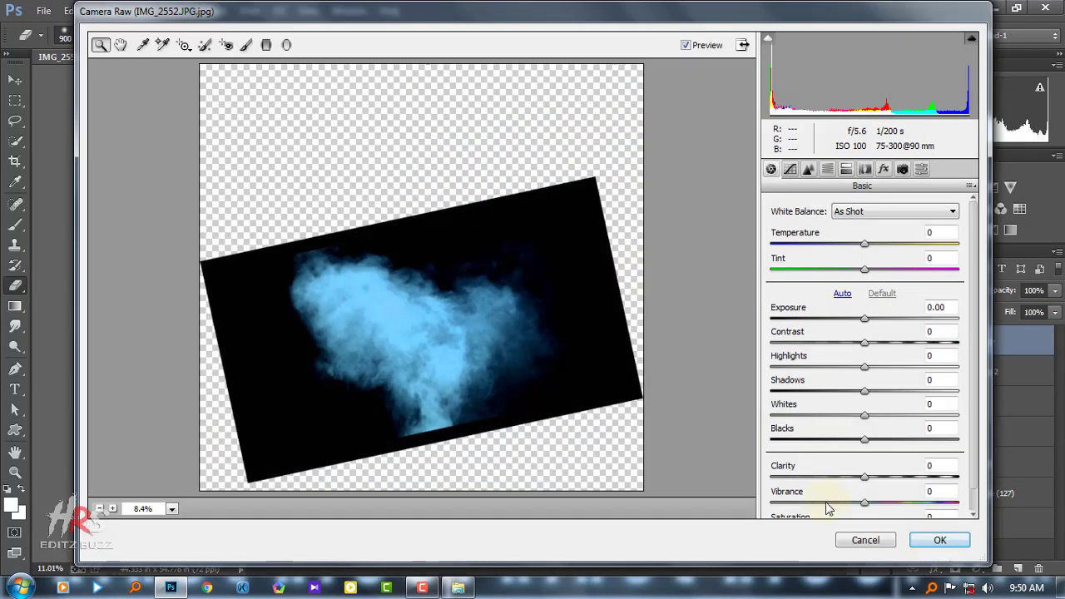
{"action": "scroll", "coordinate": [828, 508], "scroll_direction": "down", "scroll_amount": 1}
{"action": "left_click_drag", "start_coordinate": [791, 506], "coordinate": [767, 506]}
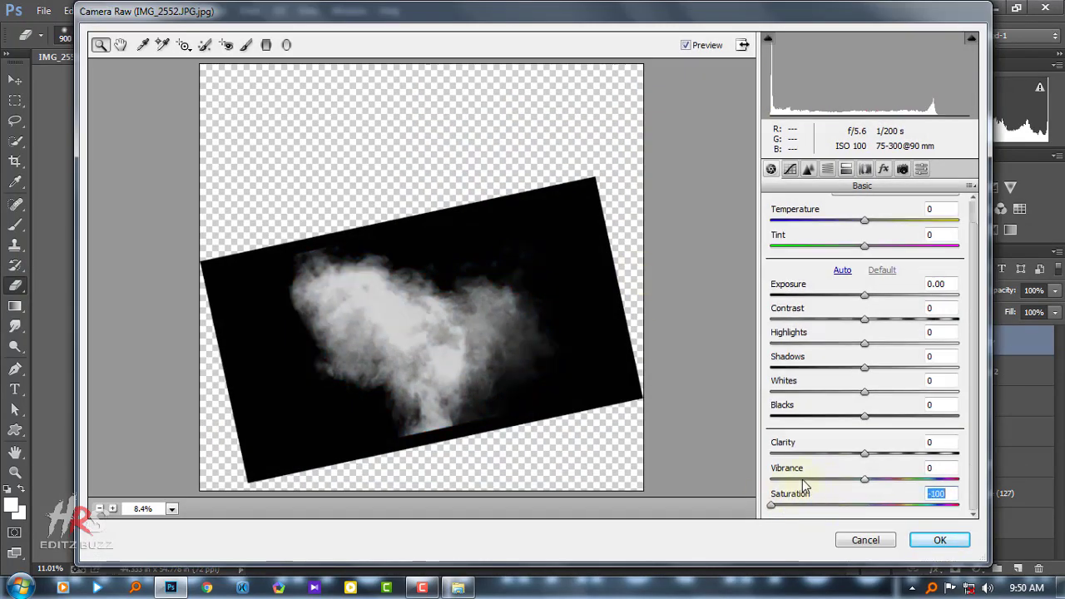
{"action": "left_click", "coordinate": [949, 539]}
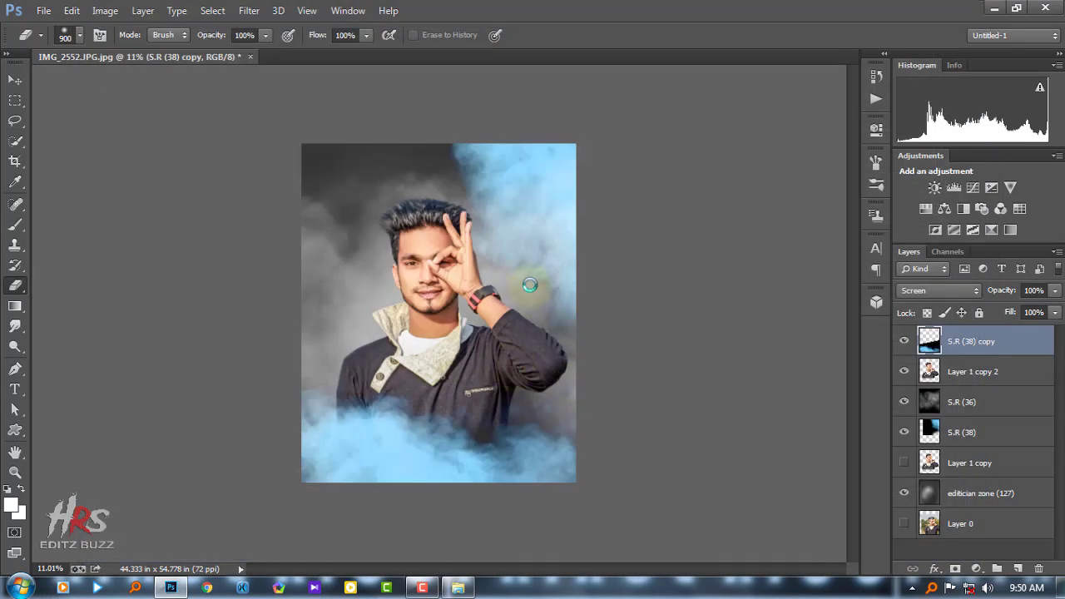
Step: Drain the colour from the S.R (38) smoke with Camera Raw Vibrance/Saturation -100
{"action": "left_click", "coordinate": [965, 432]}
{"action": "left_click", "coordinate": [249, 10]}
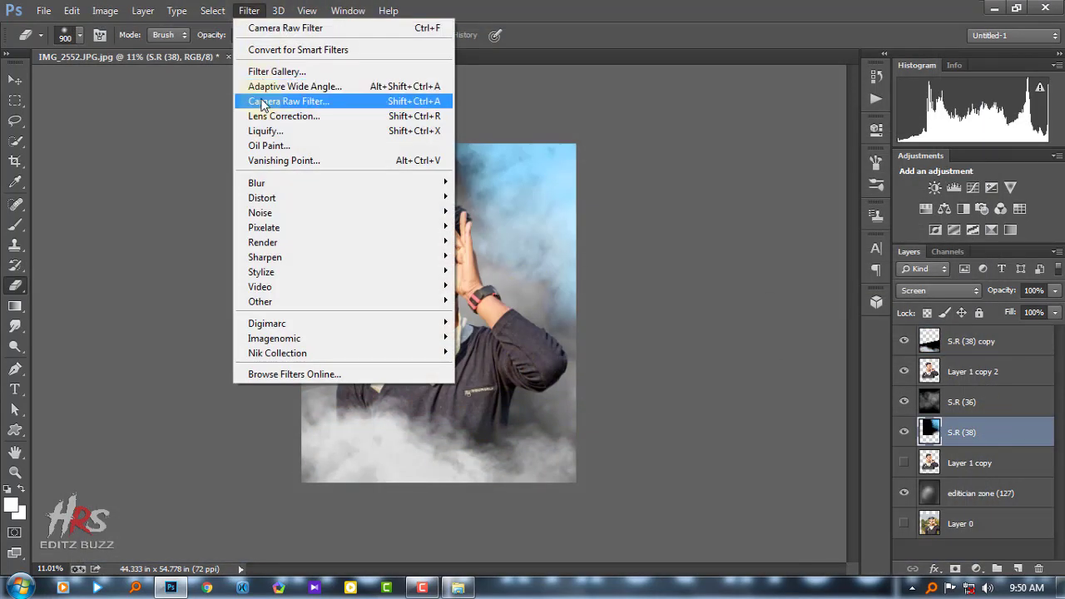
{"action": "left_click", "coordinate": [263, 103]}
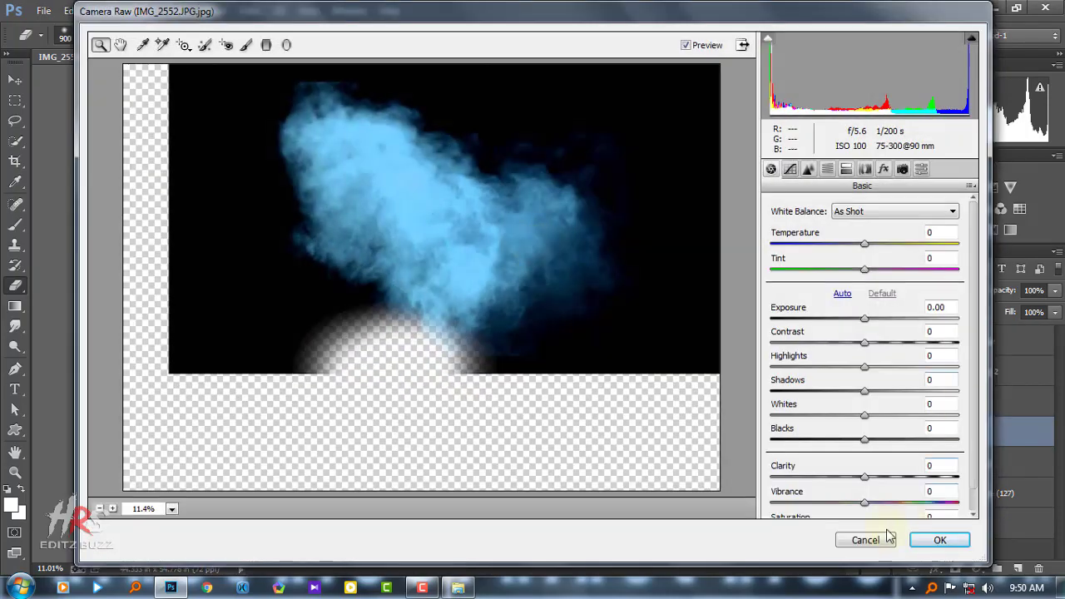
{"action": "scroll", "coordinate": [840, 491], "scroll_direction": "down", "scroll_amount": 1}
{"action": "mouse_move", "coordinate": [801, 483]}
{"action": "left_mouse_down"}
{"action": "mouse_move", "coordinate": [739, 482]}
{"action": "mouse_move", "coordinate": [749, 505]}
{"action": "left_mouse_up"}
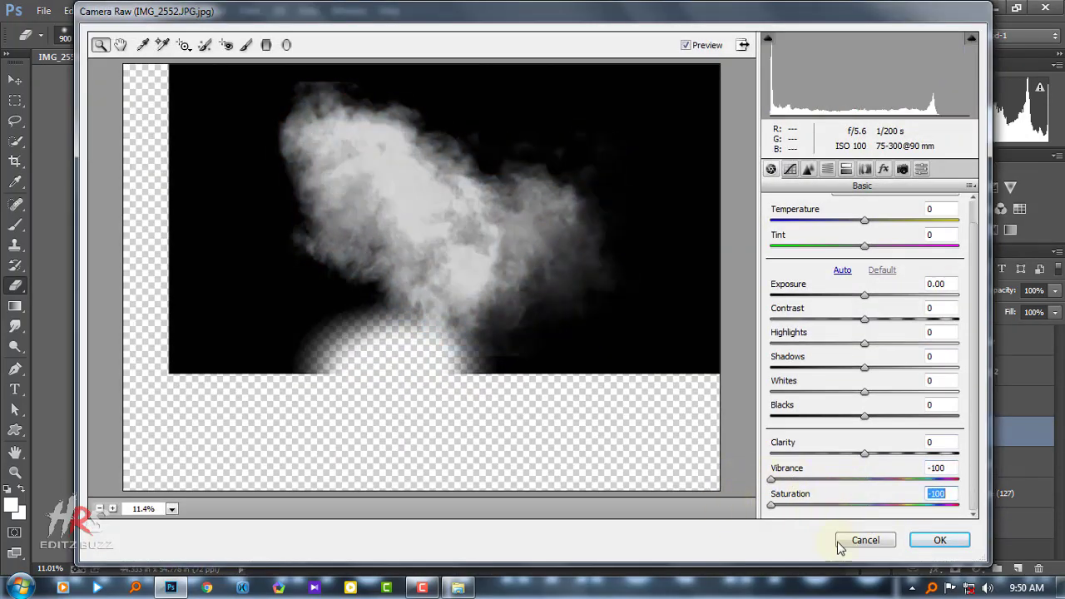
{"action": "left_click", "coordinate": [941, 540]}
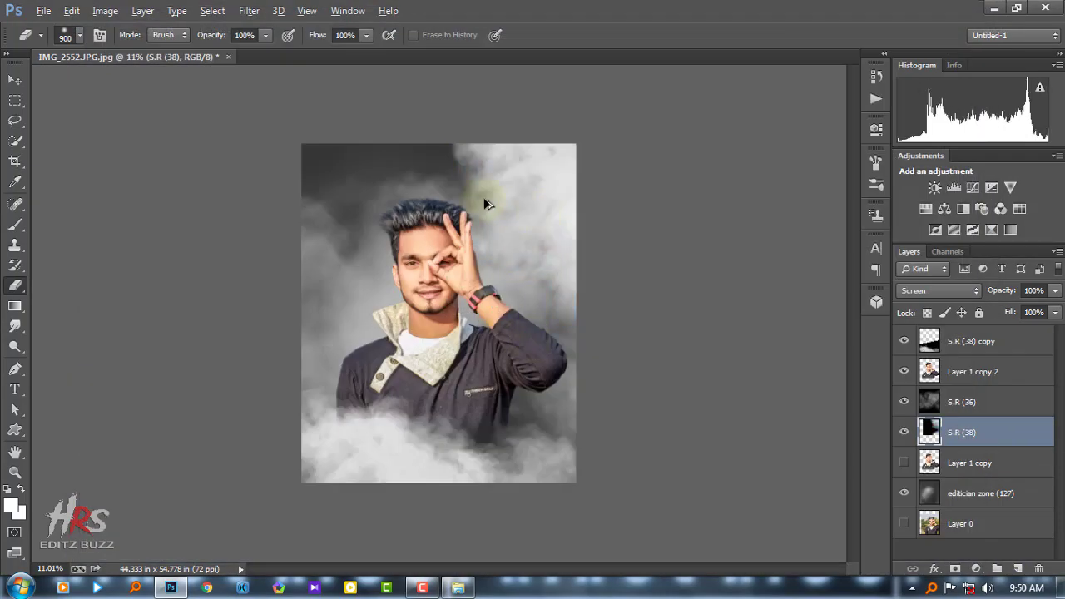
Step: Lower S.R (38) to 54% opacity and reduce the bottom copy's opacity as well
{"action": "left_click_drag", "start_coordinate": [992, 289], "coordinate": [972, 290]}
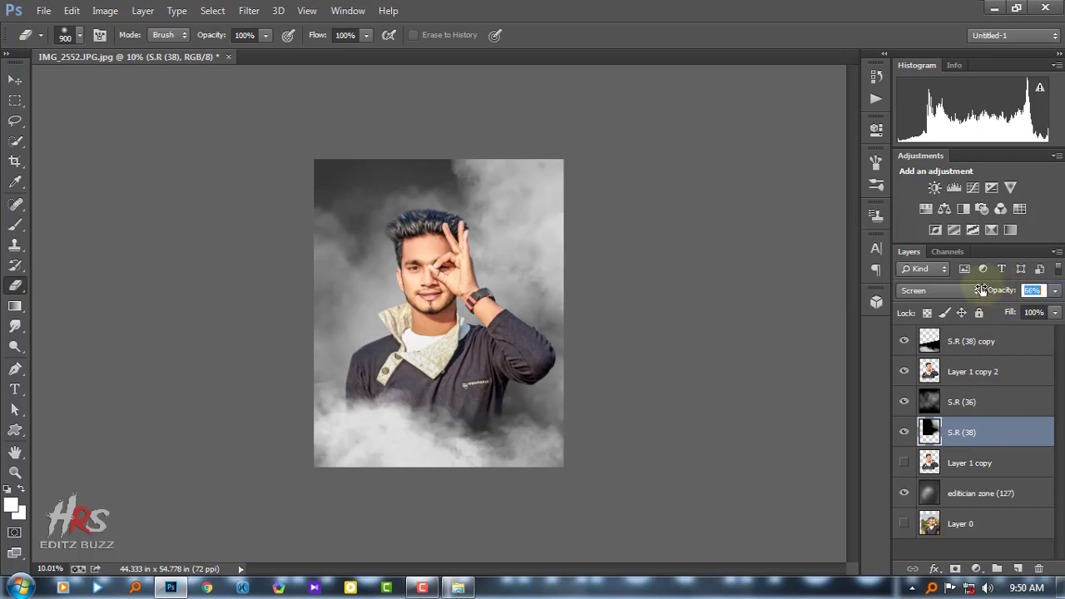
{"action": "left_click", "coordinate": [978, 341]}
{"action": "mouse_move", "coordinate": [994, 290]}
{"action": "left_mouse_down"}
{"action": "mouse_move", "coordinate": [981, 291]}
{"action": "mouse_move", "coordinate": [990, 290]}
{"action": "left_mouse_up"}
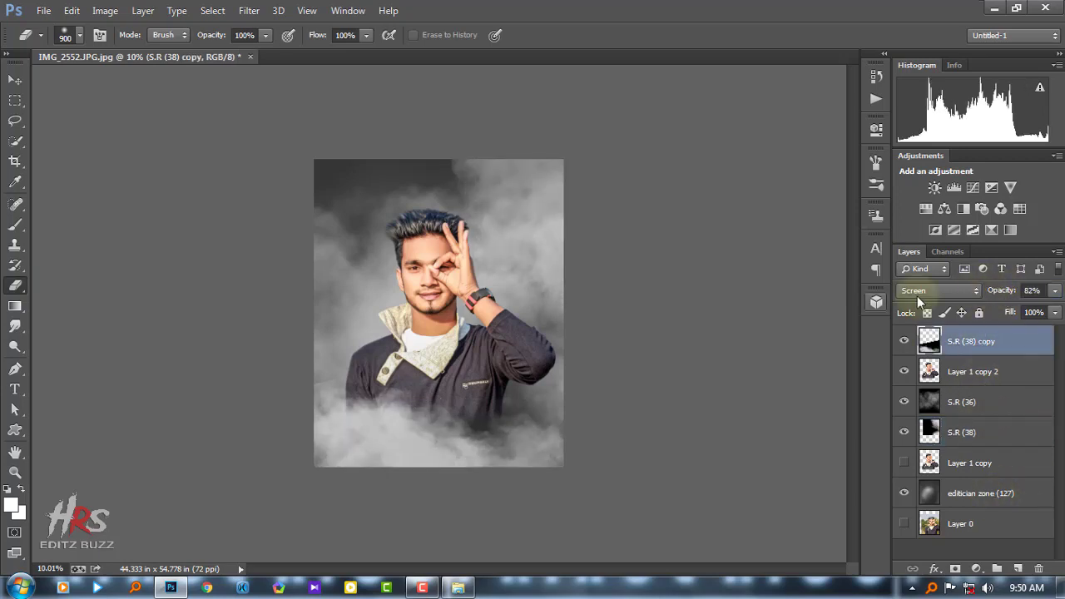
{"action": "scroll", "coordinate": [419, 228], "scroll_direction": "up", "scroll_amount": 3}
{"action": "scroll", "coordinate": [416, 233], "scroll_direction": "down", "scroll_amount": 2}
{"action": "scroll", "coordinate": [425, 227], "scroll_direction": "up", "scroll_amount": 1}
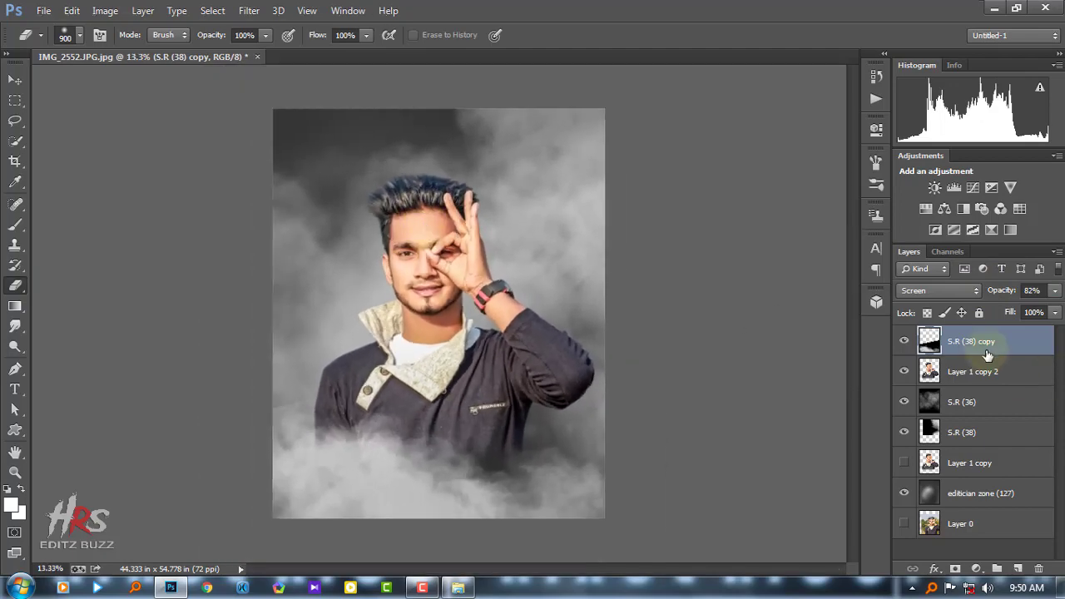
Step: Flatten the image, convert the Background to Layer 0, and duplicate it
{"action": "right_click", "coordinate": [988, 341]}
{"action": "left_click", "coordinate": [725, 484]}
{"action": "left_click", "coordinate": [460, 230]}
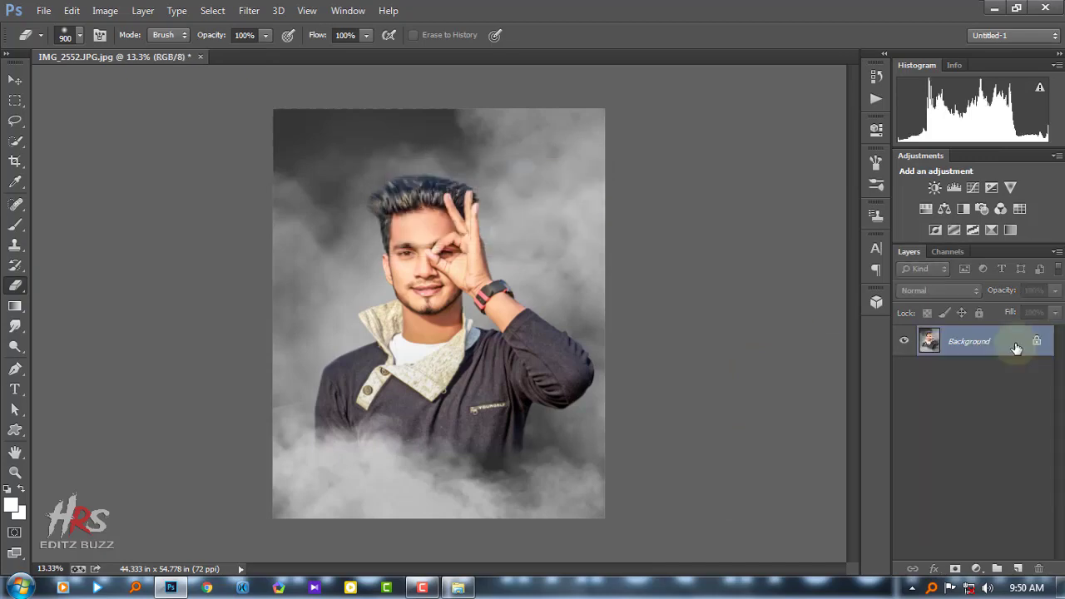
{"action": "double_click", "coordinate": [991, 346]}
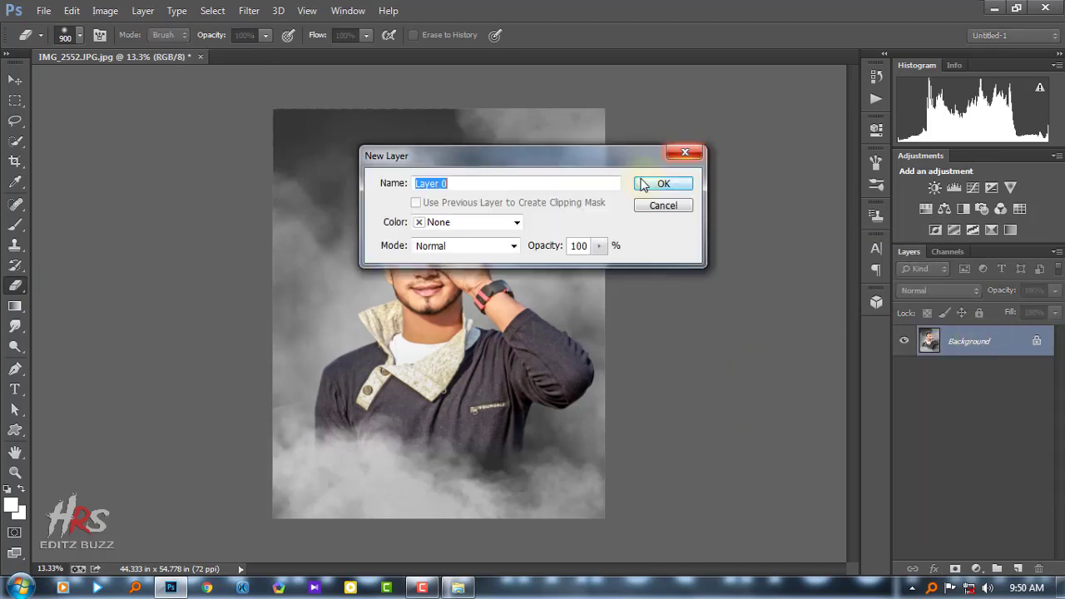
{"action": "left_click", "coordinate": [658, 183]}
{"action": "left_click_drag", "start_coordinate": [974, 342], "coordinate": [1018, 569]}
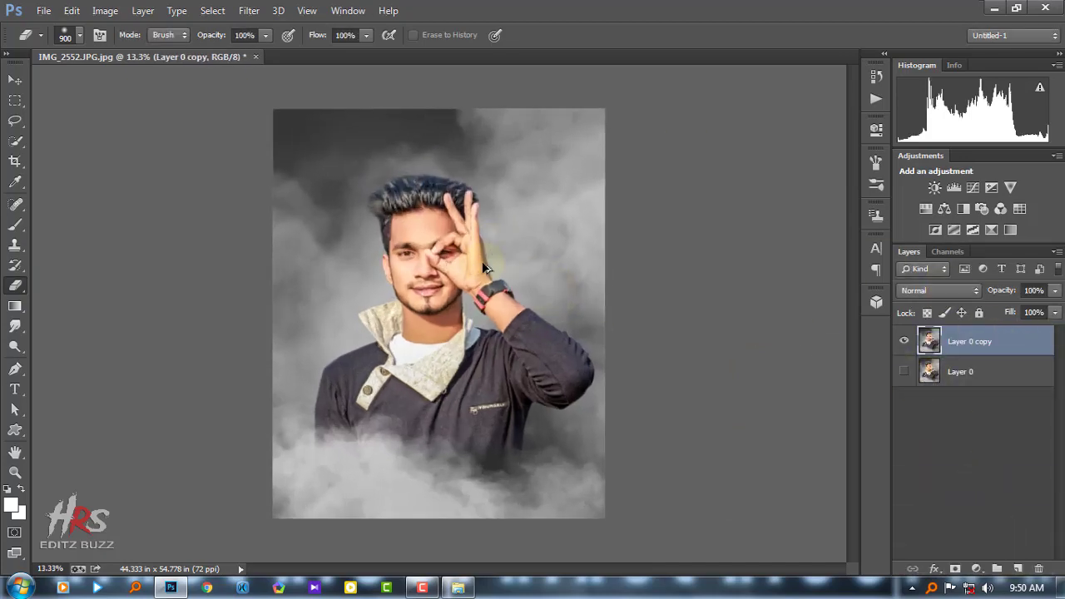
Step: In Camera Raw set Highlights -18, Shadows +16, Blacks +18, Clarity +17, and lower Whites slightly
{"action": "left_click", "coordinate": [249, 10]}
{"action": "left_click", "coordinate": [290, 101]}
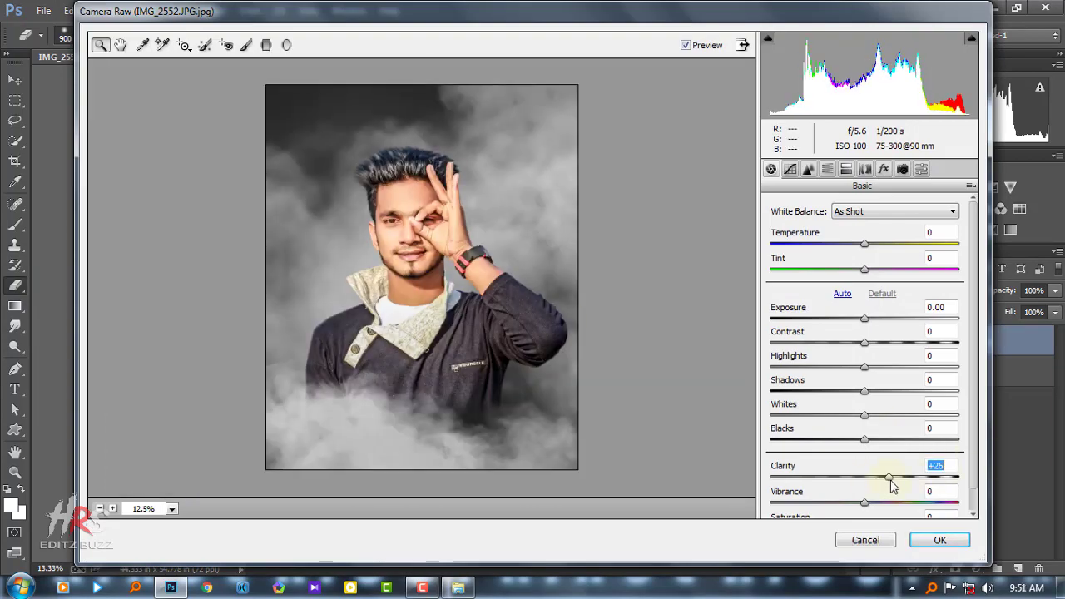
{"action": "left_click_drag", "start_coordinate": [890, 486], "coordinate": [900, 486]}
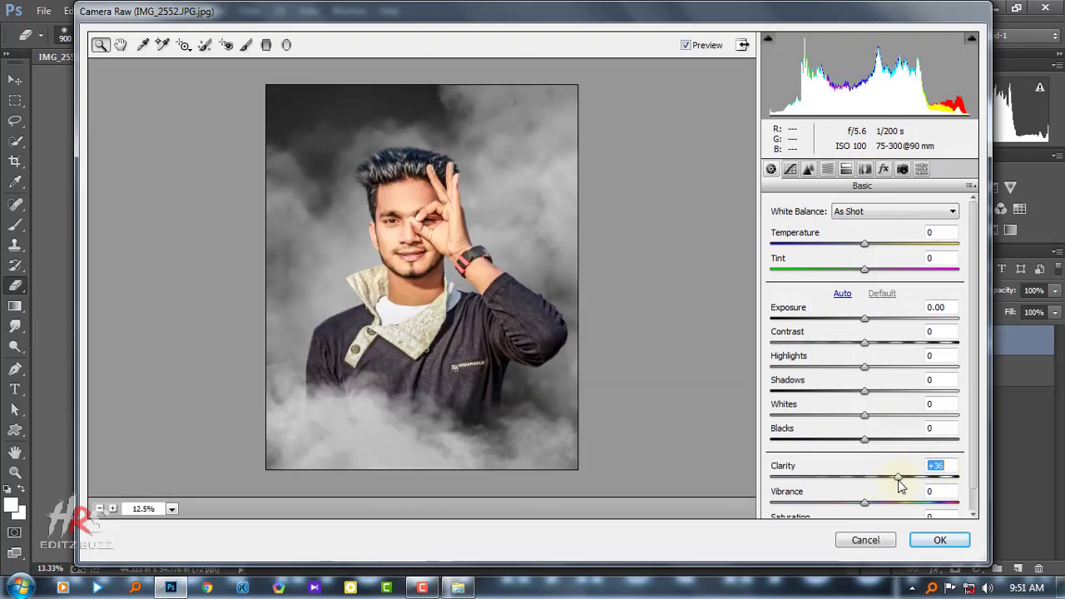
{"action": "left_click", "coordinate": [875, 441]}
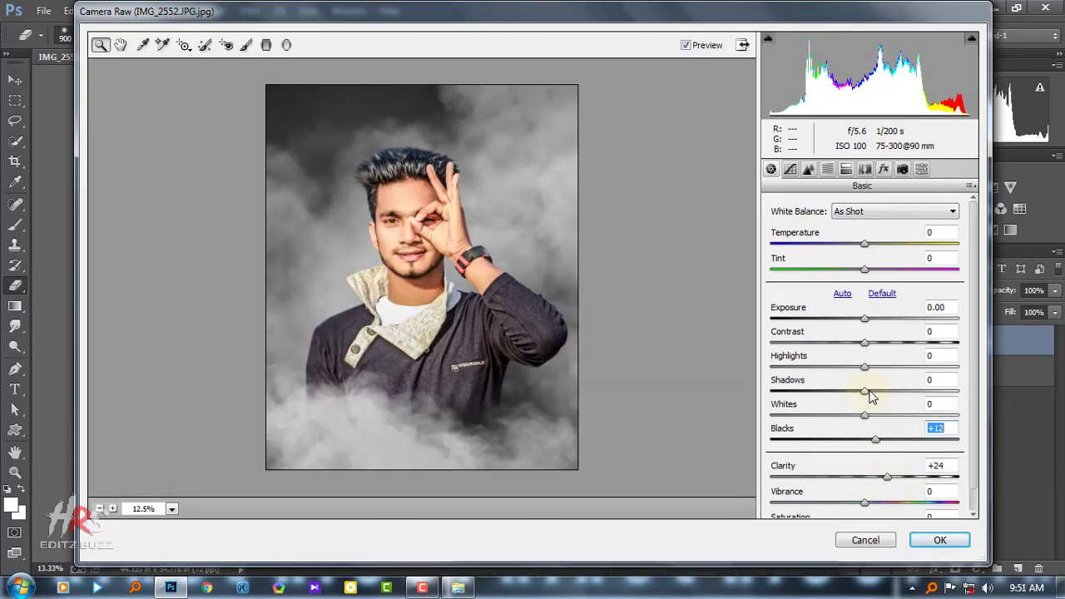
{"action": "mouse_move", "coordinate": [869, 395]}
{"action": "left_mouse_down"}
{"action": "mouse_move", "coordinate": [880, 391]}
{"action": "mouse_move", "coordinate": [847, 367]}
{"action": "left_mouse_up"}
{"action": "left_click", "coordinate": [415, 239]}
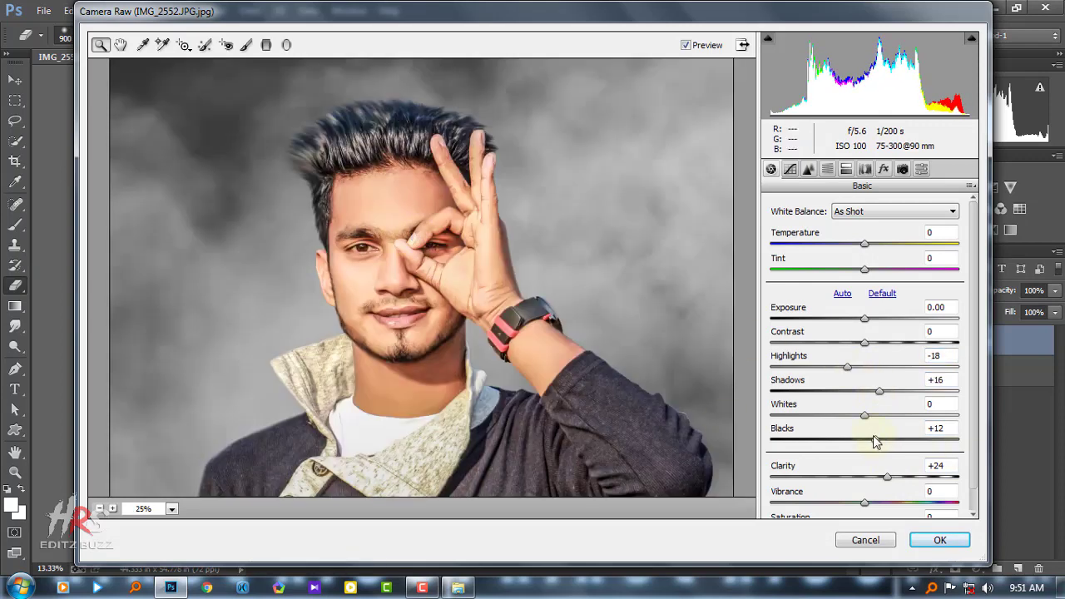
{"action": "left_click_drag", "start_coordinate": [887, 477], "coordinate": [880, 477]}
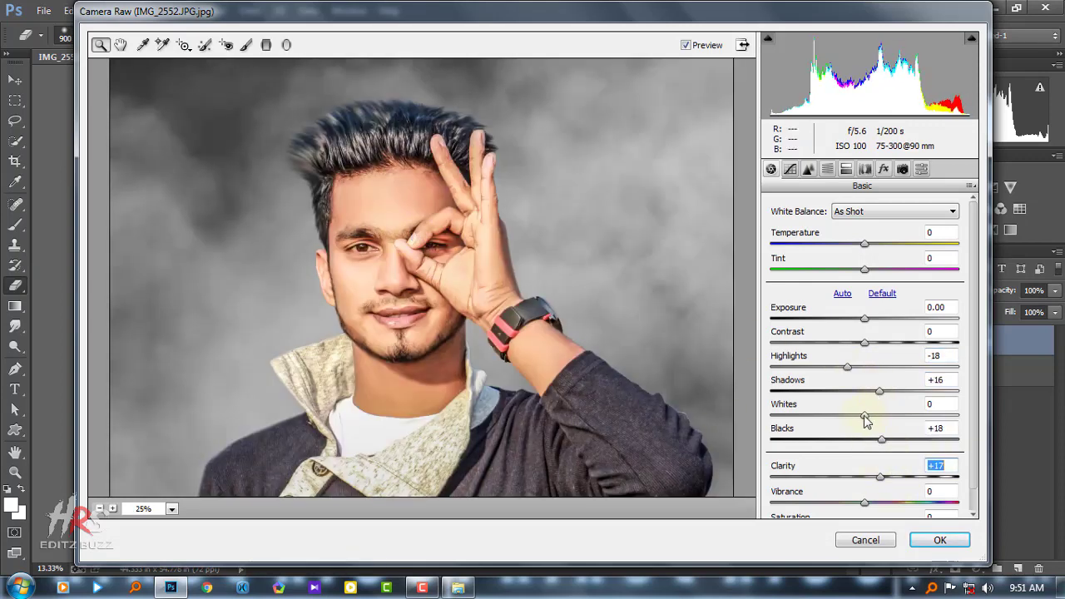
{"action": "left_click_drag", "start_coordinate": [865, 416], "coordinate": [858, 416]}
Step: Set HSL Oranges luminance to +13 and apply the Camera Raw grade
{"action": "left_click", "coordinate": [810, 170]}
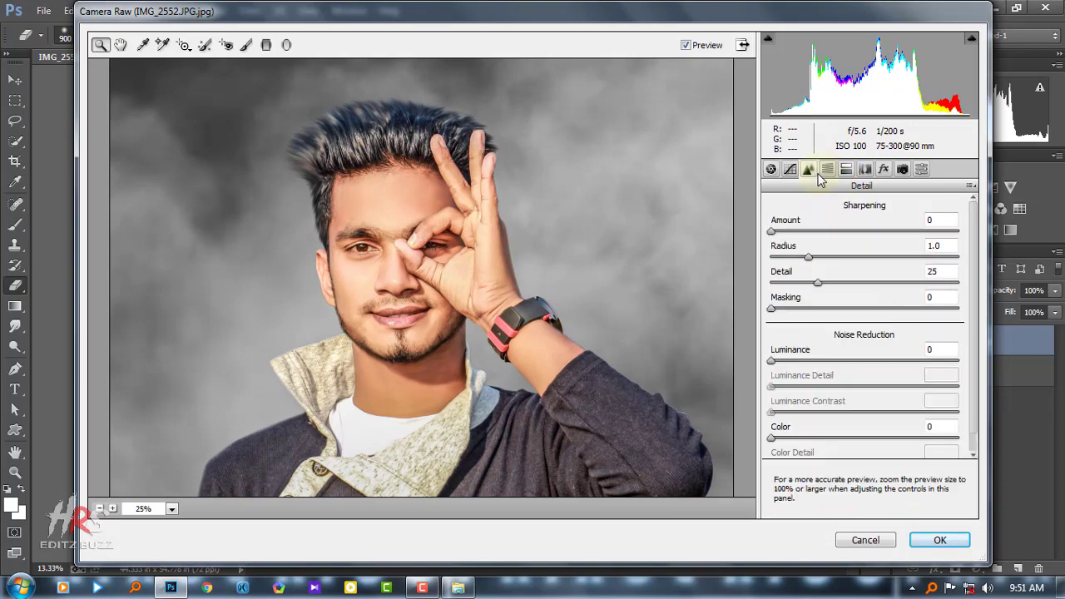
{"action": "left_click", "coordinate": [428, 177], "text": "alt"}
{"action": "left_click", "coordinate": [845, 169]}
{"action": "left_click", "coordinate": [861, 231]}
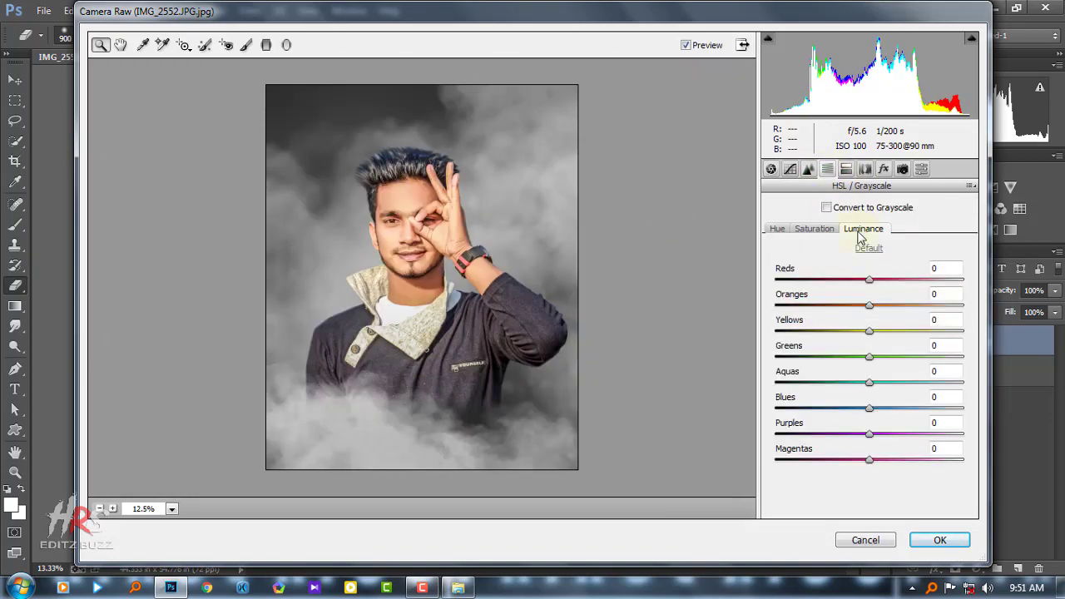
{"action": "left_click", "coordinate": [456, 271]}
{"action": "left_click_drag", "start_coordinate": [887, 308], "coordinate": [883, 310]}
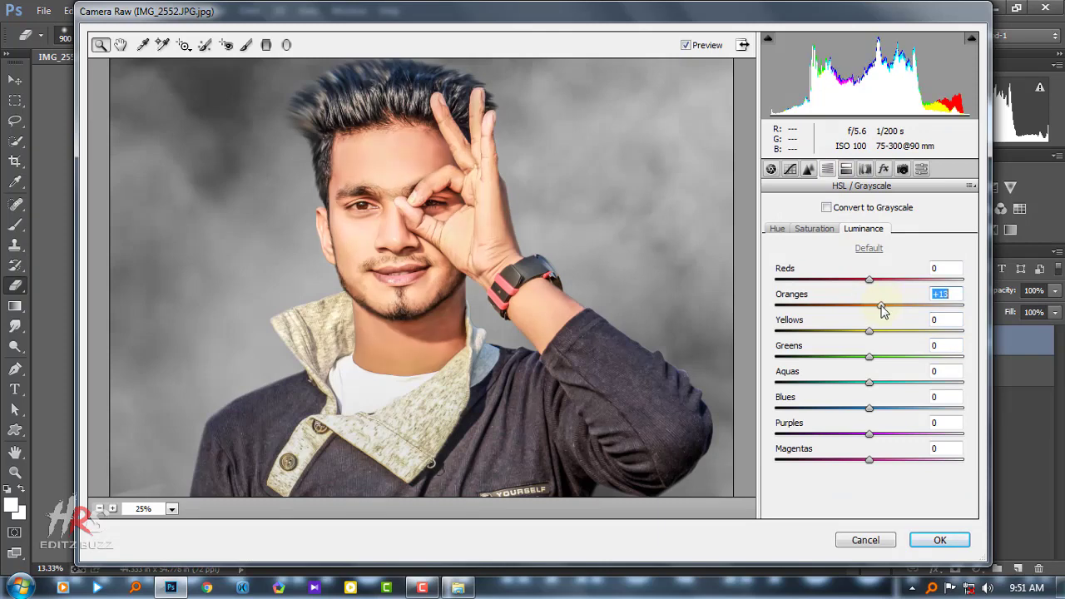
{"action": "left_click", "coordinate": [807, 231]}
{"action": "left_click", "coordinate": [863, 228]}
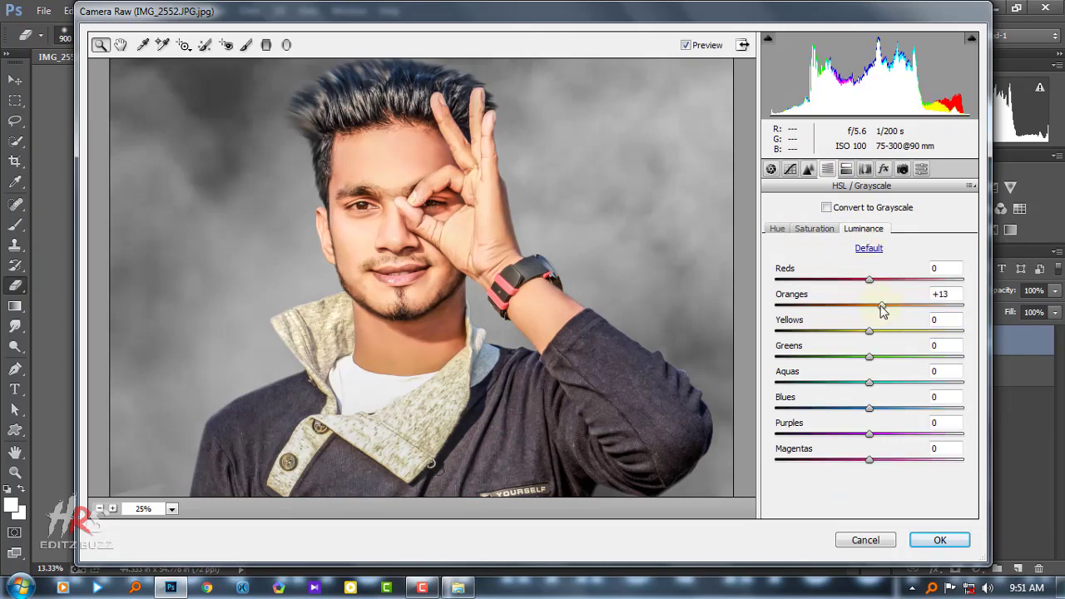
{"action": "left_click", "coordinate": [386, 297], "text": "alt"}
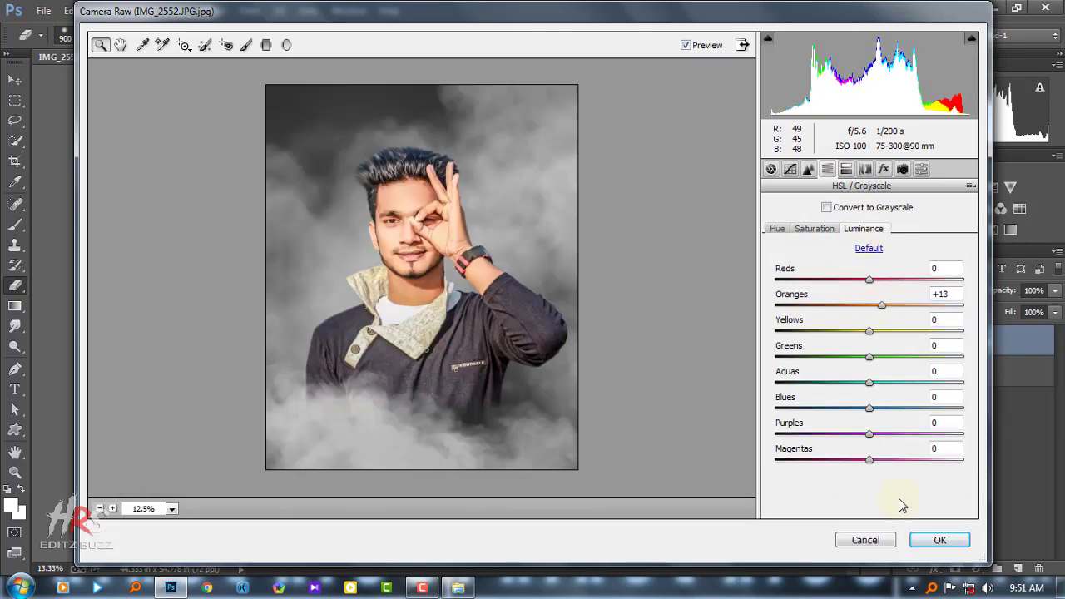
{"action": "left_click", "coordinate": [934, 542]}
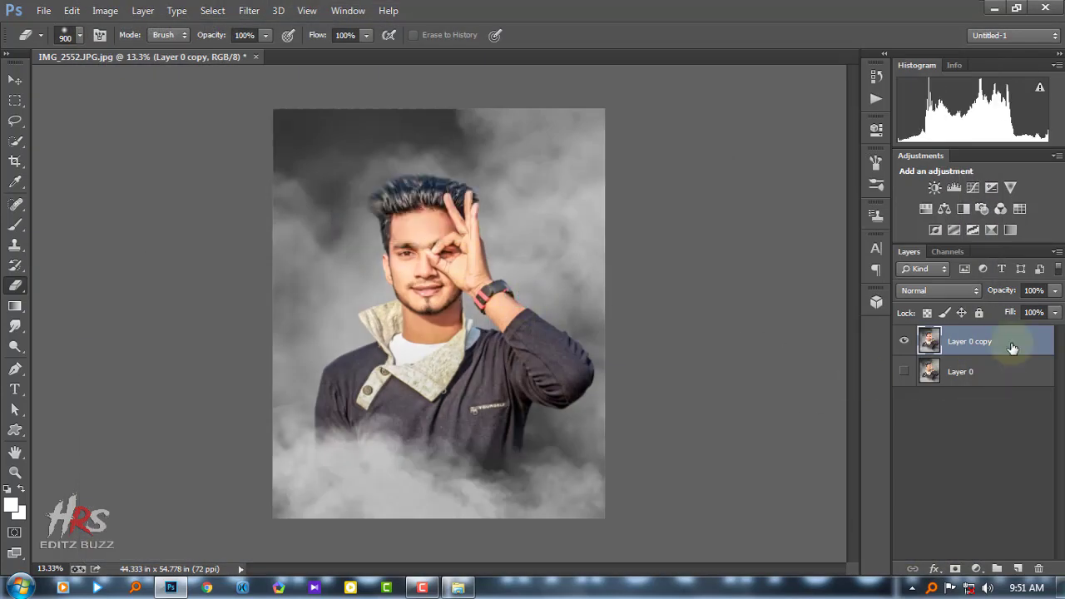
Step: Duplicate the graded layer as Layer 0 copy 2, hide Layer 0 copy, and select the new copy
{"action": "left_click_drag", "start_coordinate": [1010, 342], "coordinate": [1017, 568]}
{"action": "left_click", "coordinate": [924, 379]}
{"action": "left_click", "coordinate": [904, 372]}
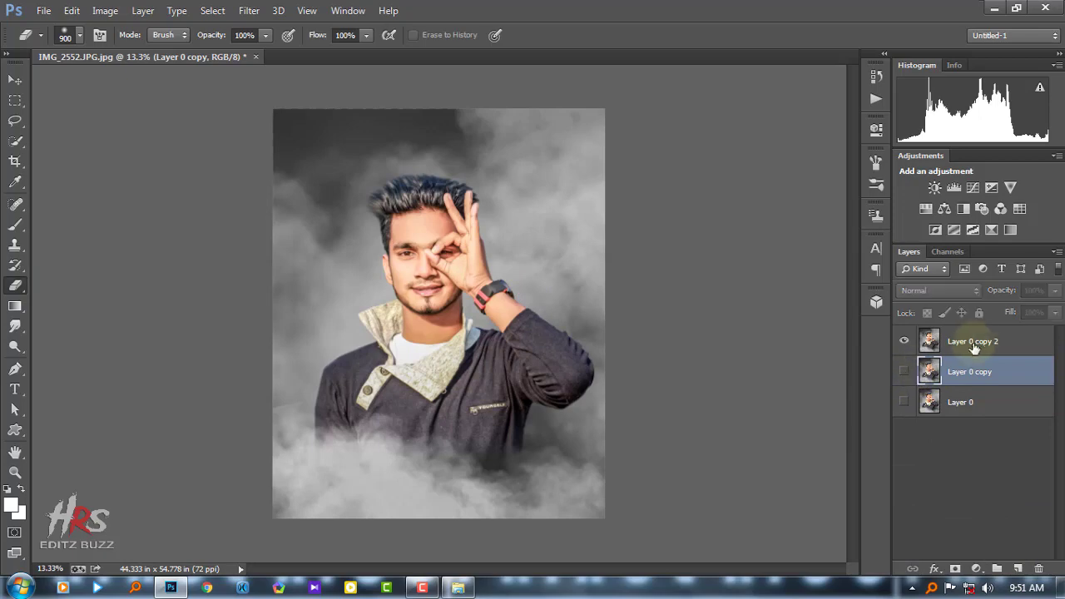
{"action": "left_click", "coordinate": [974, 341]}
Step: Desaturate Layer 0 copy 2 with a Camera Raw Vibrance of -100
{"action": "left_click", "coordinate": [249, 10]}
{"action": "left_click", "coordinate": [292, 100]}
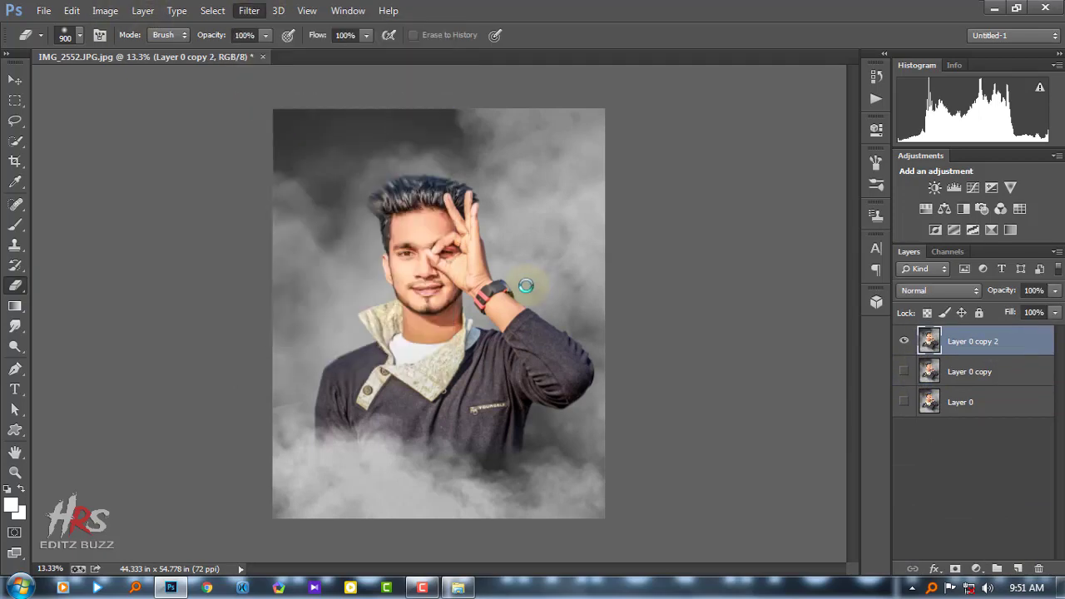
{"action": "scroll", "coordinate": [866, 475], "scroll_direction": "down", "scroll_amount": 1}
{"action": "mouse_move", "coordinate": [805, 479]}
{"action": "left_mouse_down"}
{"action": "mouse_move", "coordinate": [767, 478]}
{"action": "mouse_move", "coordinate": [749, 510]}
{"action": "mouse_move", "coordinate": [820, 510]}
{"action": "mouse_move", "coordinate": [809, 481]}
{"action": "left_mouse_up"}
{"action": "left_click", "coordinate": [936, 541]}
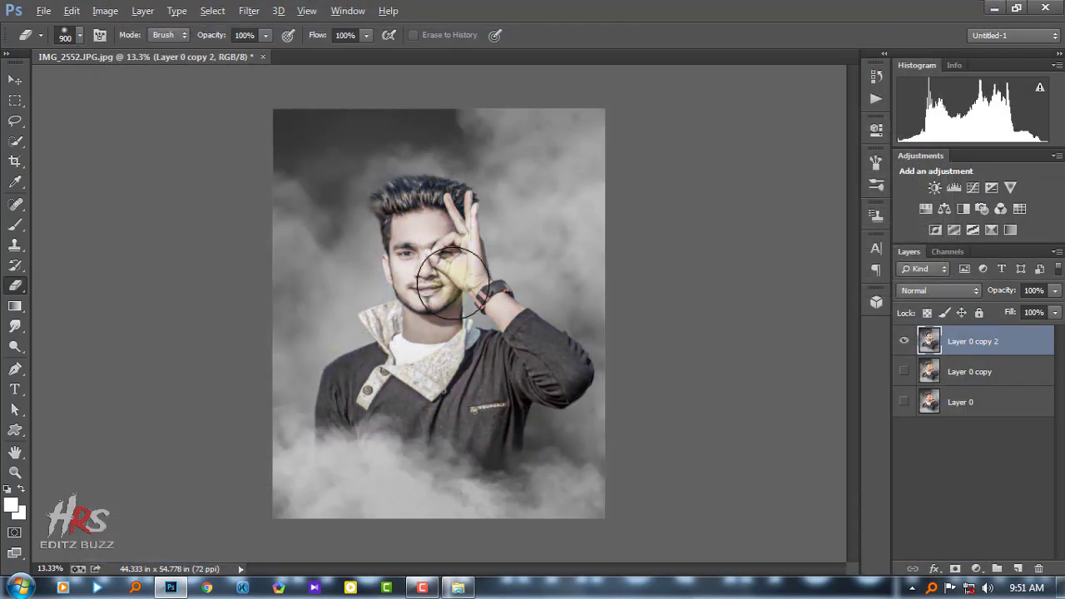
{"action": "scroll", "coordinate": [453, 283], "scroll_direction": "up", "scroll_amount": 3}
Step: Add a layer mask and paint black over the forehead with a smaller brush
{"action": "left_click", "coordinate": [954, 570]}
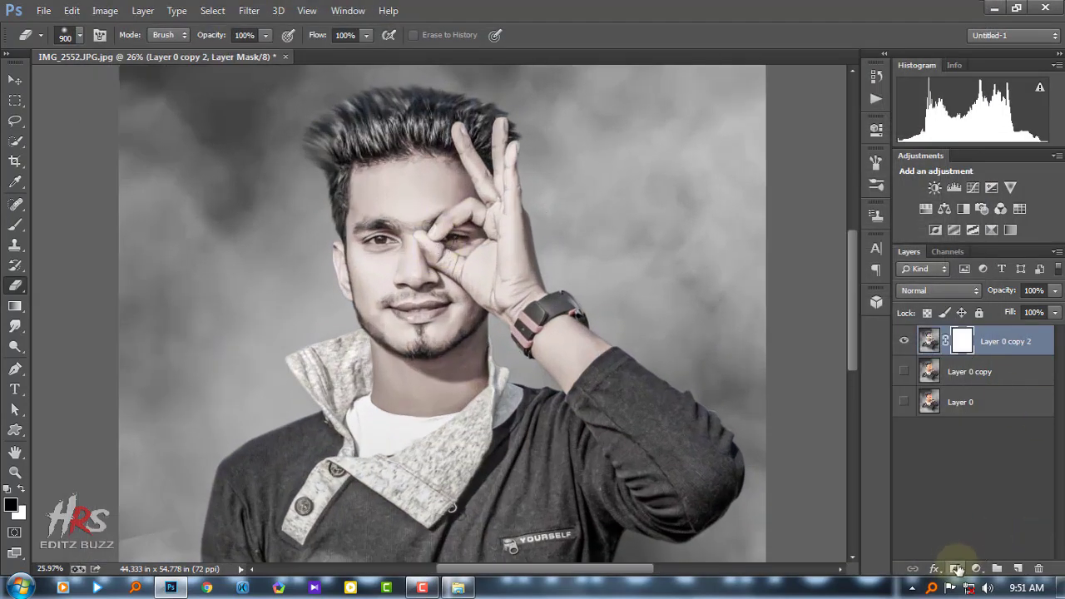
{"action": "left_click", "coordinate": [15, 225]}
{"action": "scroll", "coordinate": [450, 218], "scroll_direction": "up", "scroll_amount": 2}
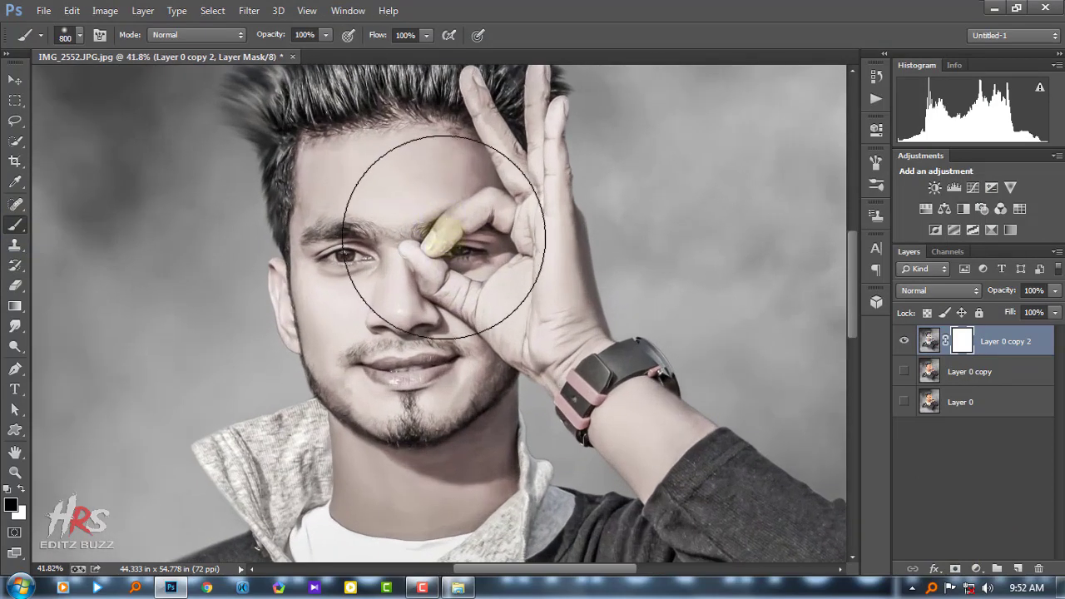
{"action": "scroll", "coordinate": [441, 220], "scroll_direction": "up", "scroll_amount": 1}
{"action": "key", "text": "bracketleft"}
{"action": "key", "text": "bracketleft"}
{"action": "key", "text": "bracketleft"}
{"action": "mouse_move", "coordinate": [463, 225]}
{"action": "left_mouse_down"}
{"action": "mouse_move", "coordinate": [364, 220]}
{"action": "mouse_move", "coordinate": [345, 249]}
{"action": "mouse_move", "coordinate": [350, 323]}
{"action": "left_mouse_up"}
Step: Show Layer 0 copy and mask in warm skin over the rest of the face, neck and wrist
{"action": "left_click", "coordinate": [905, 371]}
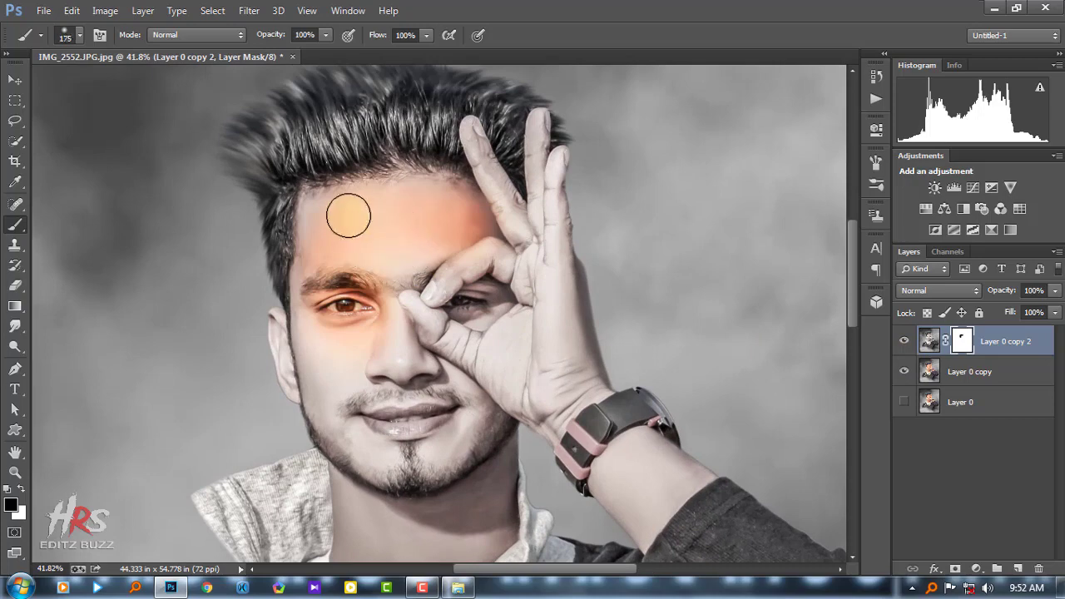
{"action": "key", "text": "bracketleft"}
{"action": "scroll", "coordinate": [350, 218], "scroll_direction": "up", "scroll_amount": 1}
{"action": "scroll", "coordinate": [333, 208], "scroll_direction": "up", "scroll_amount": 2}
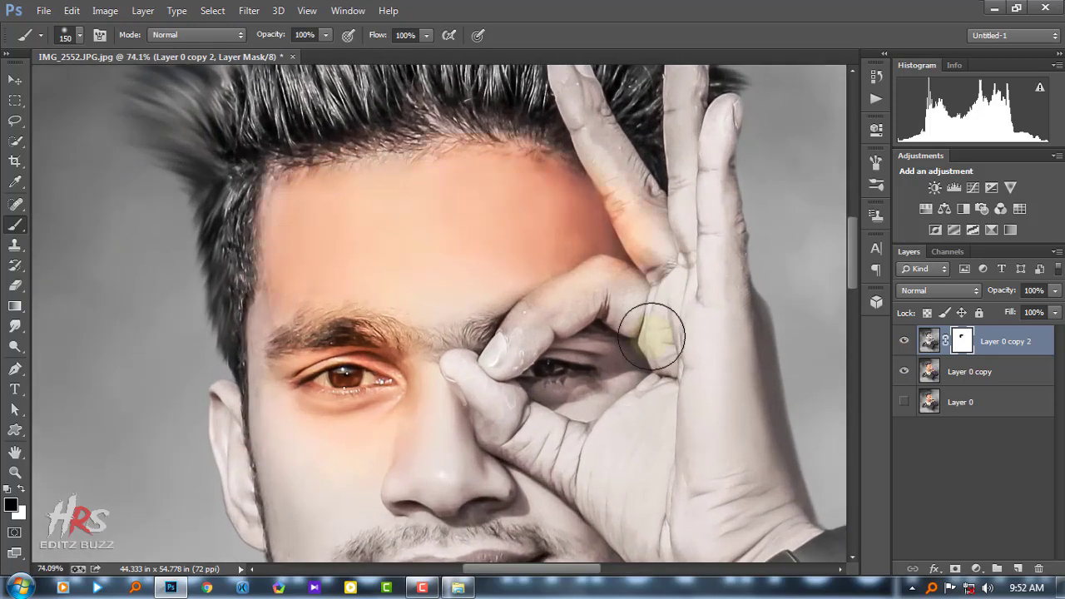
{"action": "scroll", "coordinate": [591, 142], "scroll_direction": "up", "scroll_amount": 3}
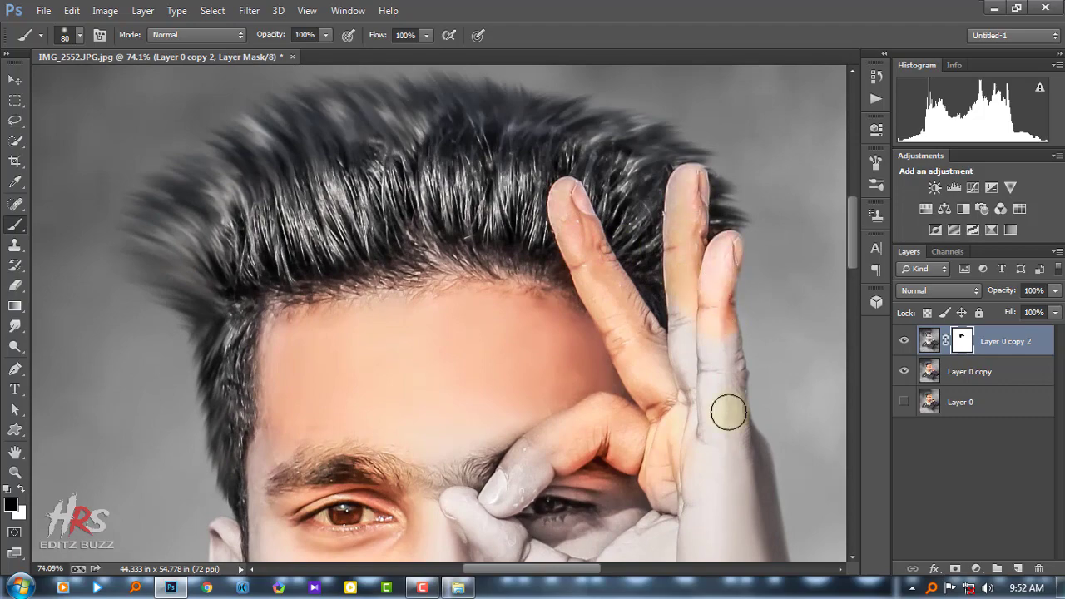
{"action": "key", "text": "bracketright"}
{"action": "key", "text": "bracketright"}
{"action": "key", "text": "bracketright"}
{"action": "scroll", "coordinate": [699, 367], "scroll_direction": "down", "scroll_amount": 2}
{"action": "scroll", "coordinate": [733, 333], "scroll_direction": "down", "scroll_amount": 2}
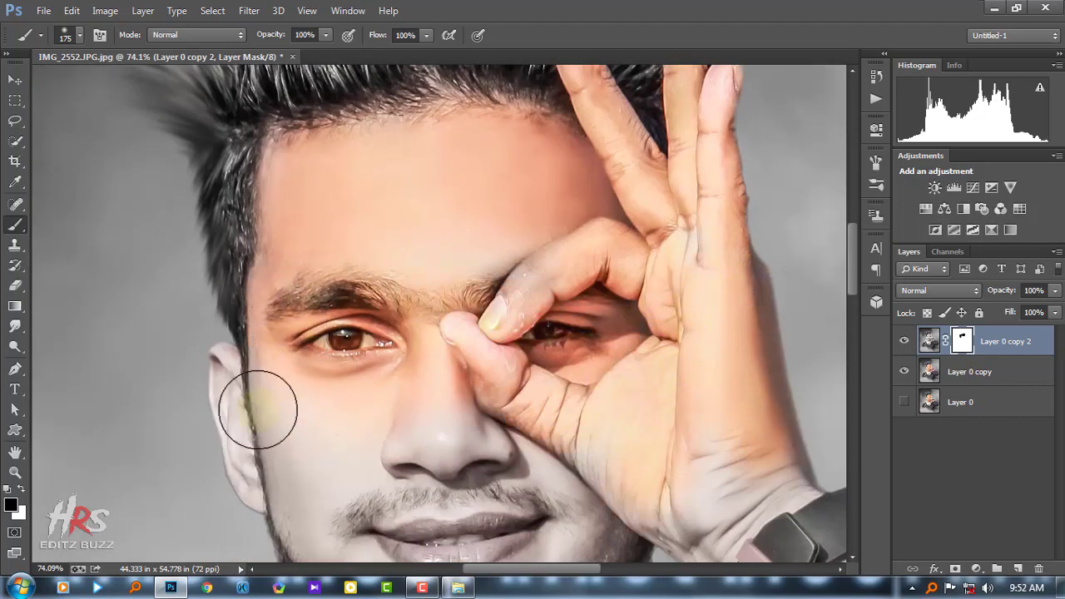
{"action": "scroll", "coordinate": [564, 434], "scroll_direction": "down", "scroll_amount": 3}
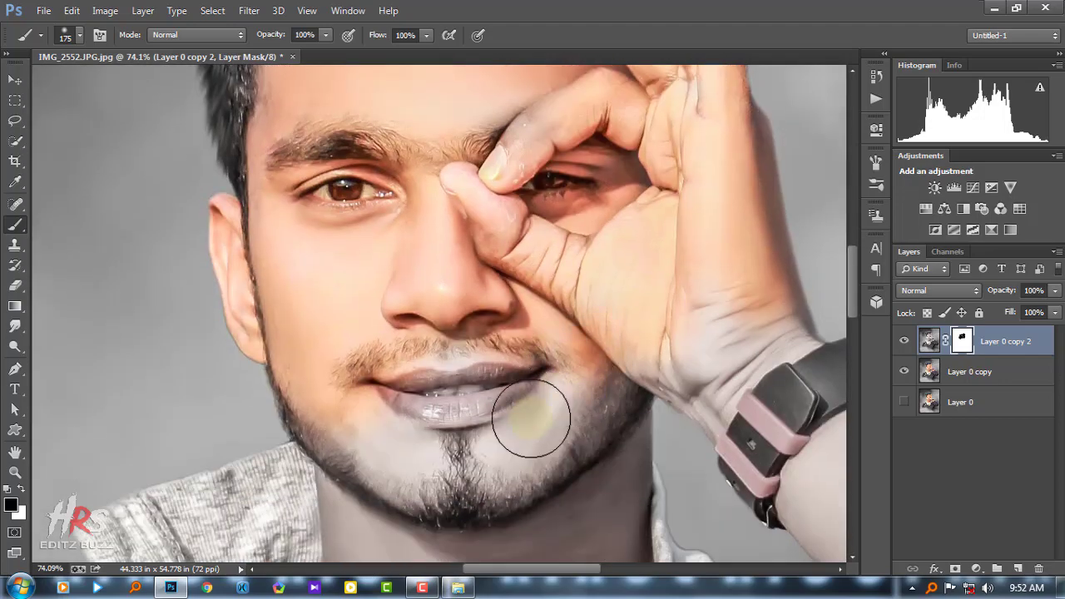
{"action": "scroll", "coordinate": [391, 499], "scroll_direction": "down", "scroll_amount": 2}
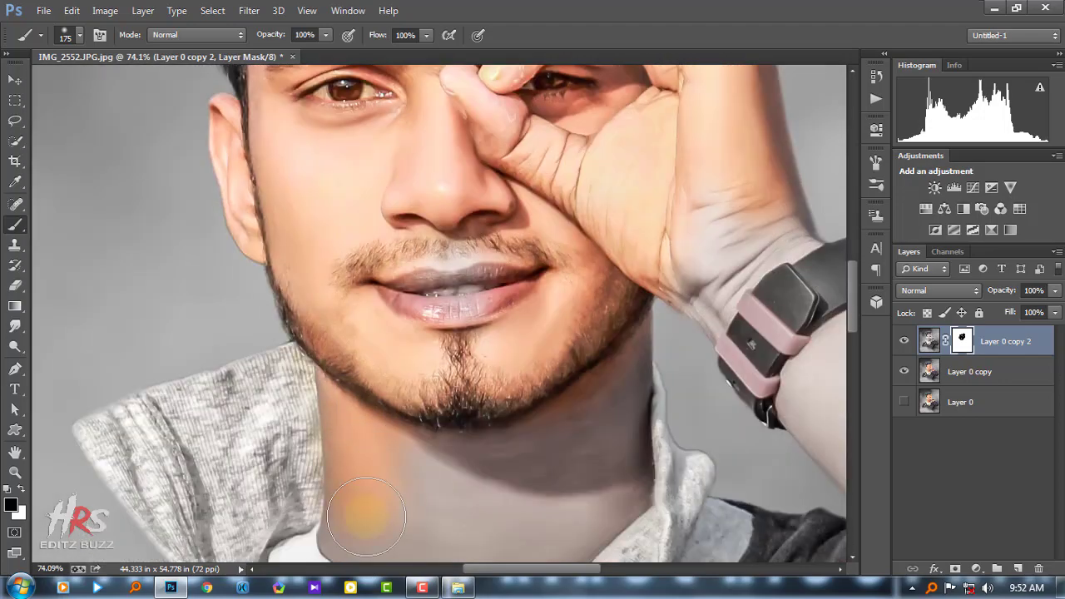
{"action": "scroll", "coordinate": [594, 408], "scroll_direction": "down", "scroll_amount": 1}
{"action": "scroll", "coordinate": [606, 423], "scroll_direction": "down", "scroll_amount": 1}
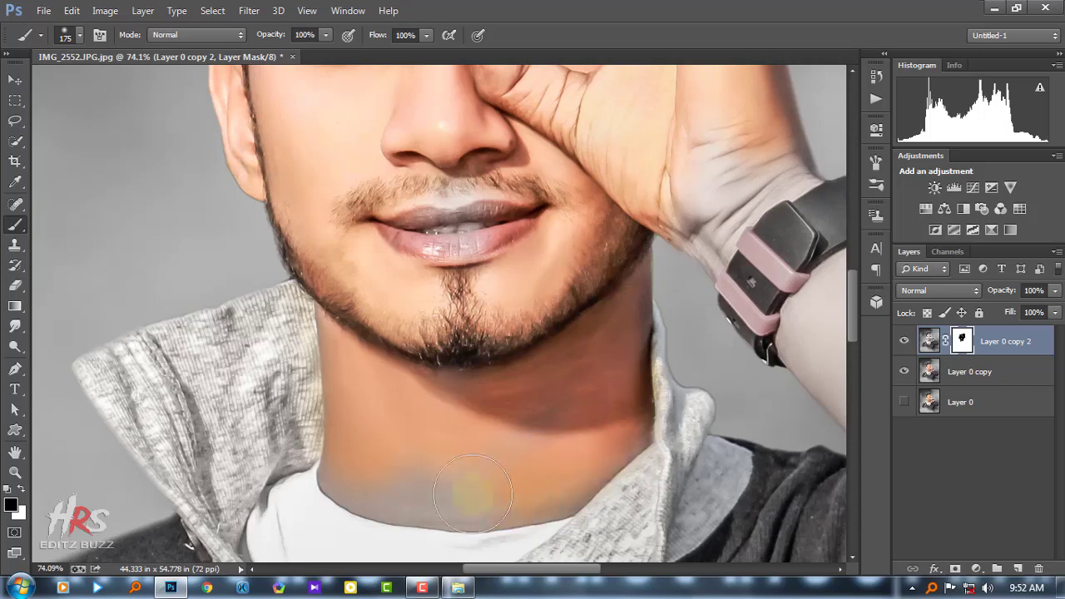
{"action": "scroll", "coordinate": [418, 178], "scroll_direction": "up", "scroll_amount": 1}
{"action": "scroll", "coordinate": [272, 142], "scroll_direction": "up", "scroll_amount": 1}
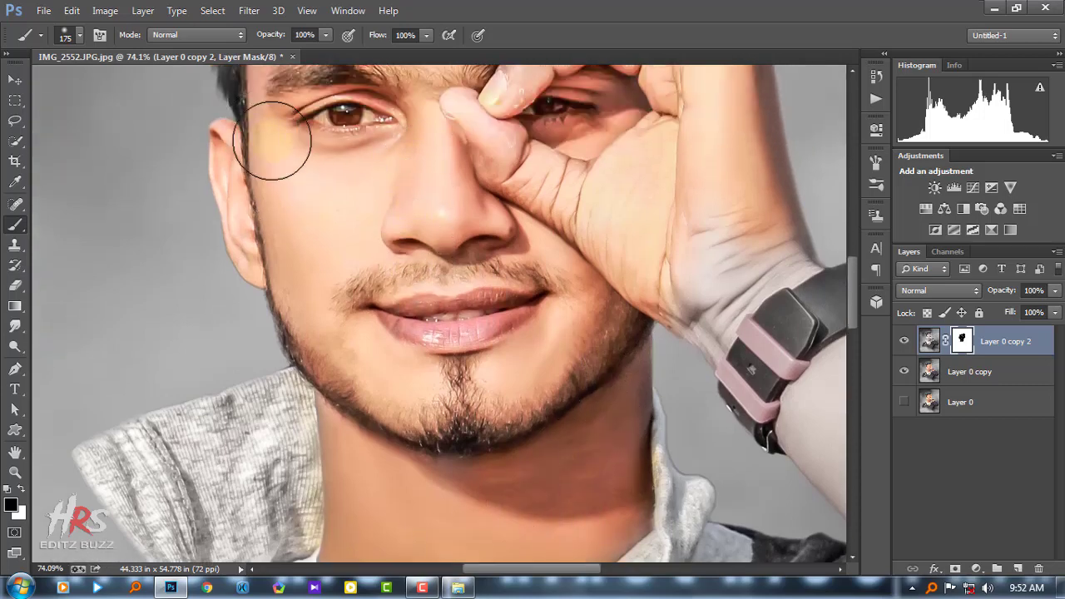
{"action": "scroll", "coordinate": [660, 167], "scroll_direction": "down", "scroll_amount": 3}
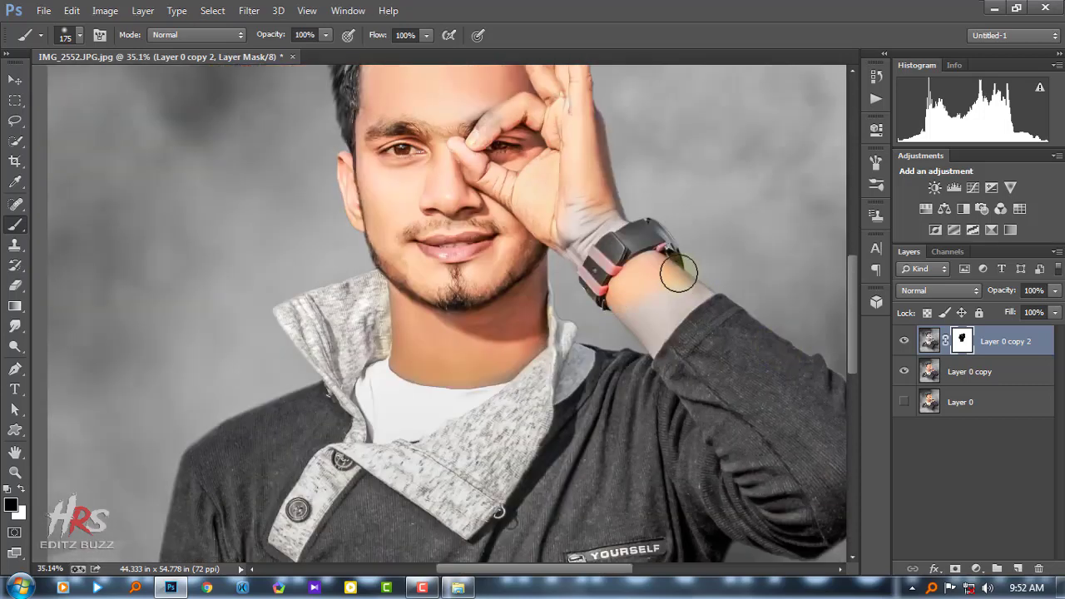
{"action": "scroll", "coordinate": [598, 213], "scroll_direction": "up", "scroll_amount": 3}
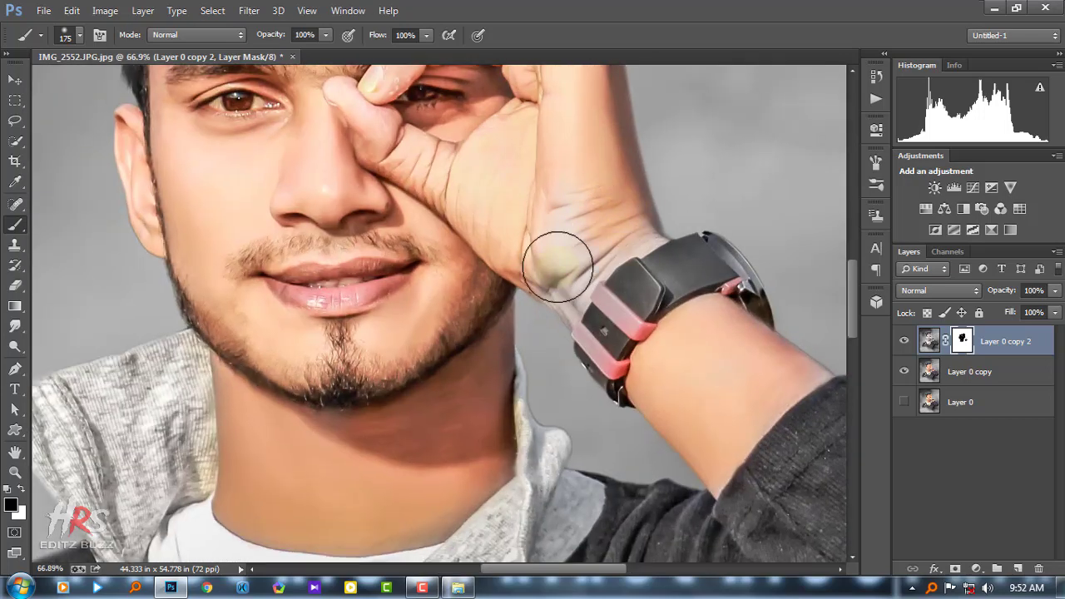
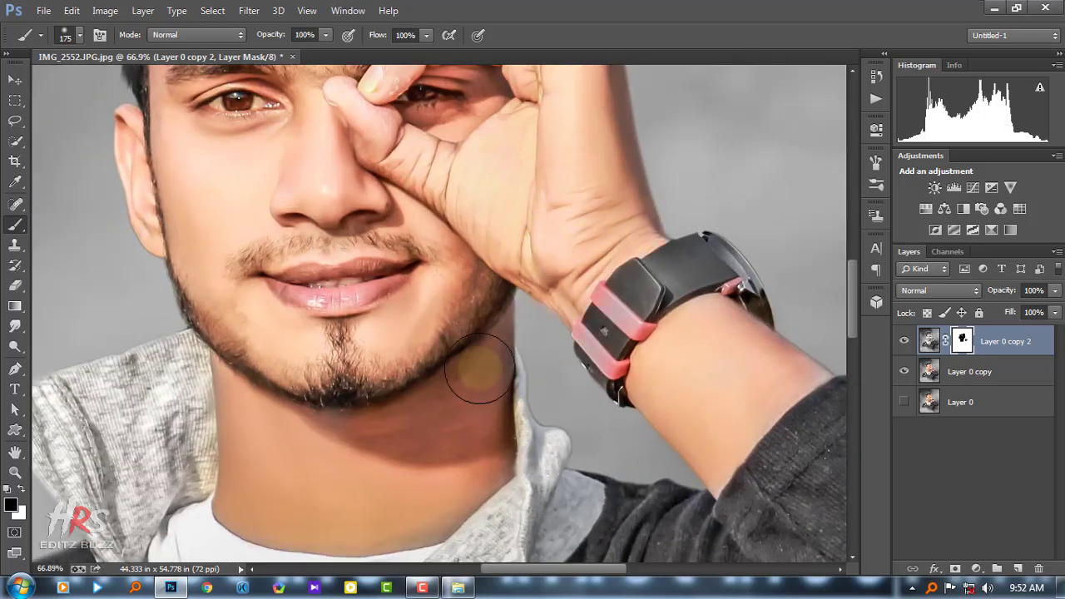
Step: Check the face mask by toggling Layer 0 copy, then apply Layer 0 copy 2's mask
{"action": "left_click", "coordinate": [904, 371]}
{"action": "scroll", "coordinate": [416, 348], "scroll_direction": "down", "scroll_amount": 2}
{"action": "scroll", "coordinate": [437, 152], "scroll_direction": "up", "scroll_amount": 3}
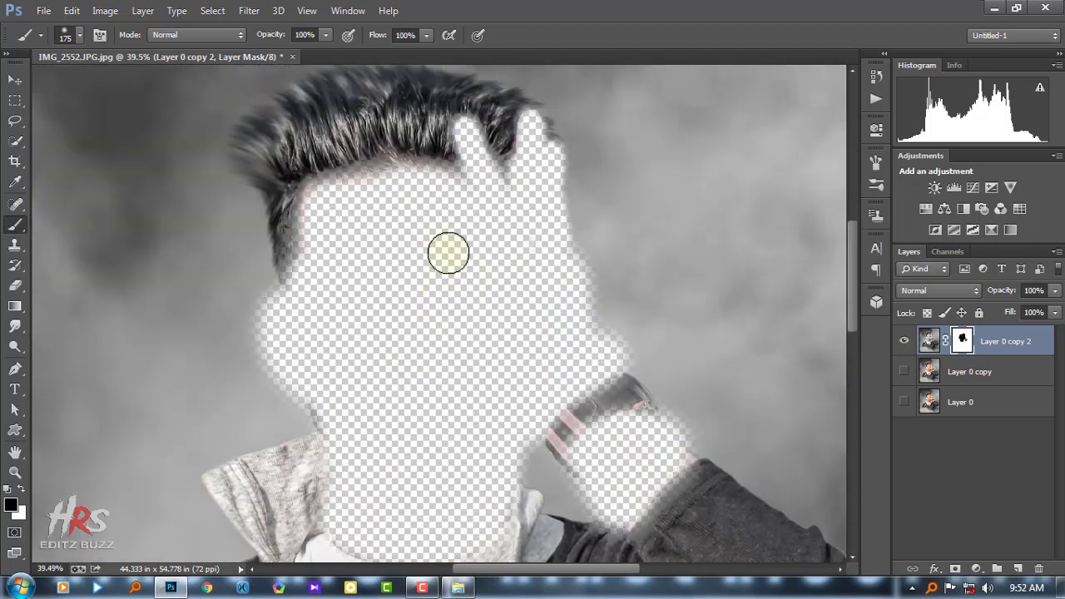
{"action": "left_click", "coordinate": [905, 372]}
{"action": "right_click", "coordinate": [963, 340]}
{"action": "left_click", "coordinate": [937, 393]}
Step: Merge the face layer with Layer 0 copy and duplicate the result as Layer 0 copy 3
{"action": "scroll", "coordinate": [410, 225], "scroll_direction": "down", "scroll_amount": 2}
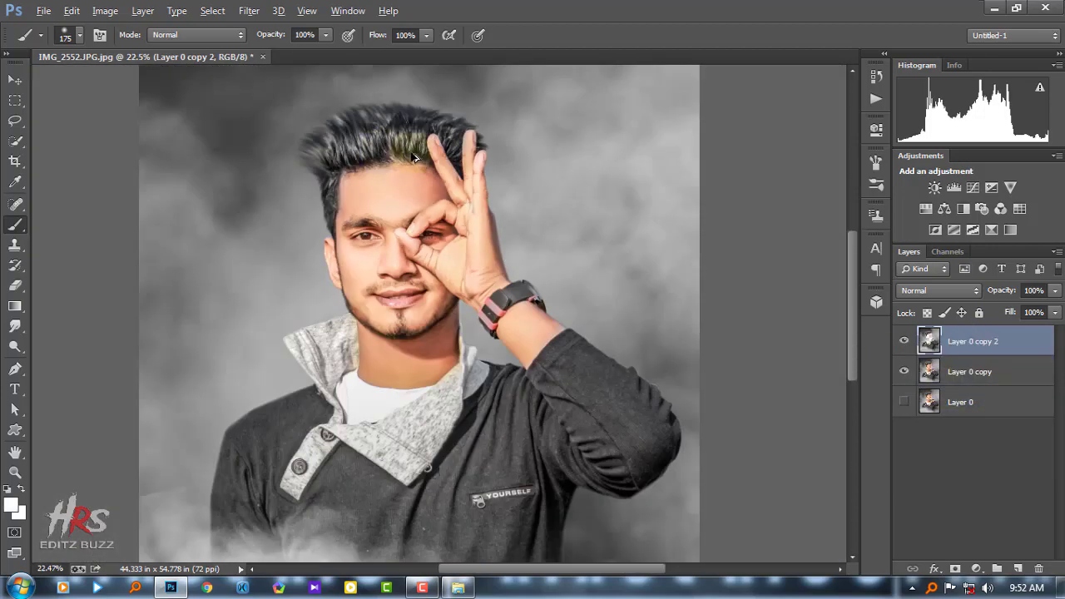
{"action": "scroll", "coordinate": [410, 225], "scroll_direction": "down", "scroll_amount": 2}
{"action": "scroll", "coordinate": [410, 225], "scroll_direction": "up", "scroll_amount": 1}
{"action": "scroll", "coordinate": [409, 225], "scroll_direction": "down", "scroll_amount": 2}
{"action": "left_click", "coordinate": [970, 371], "text": "ctrl"}
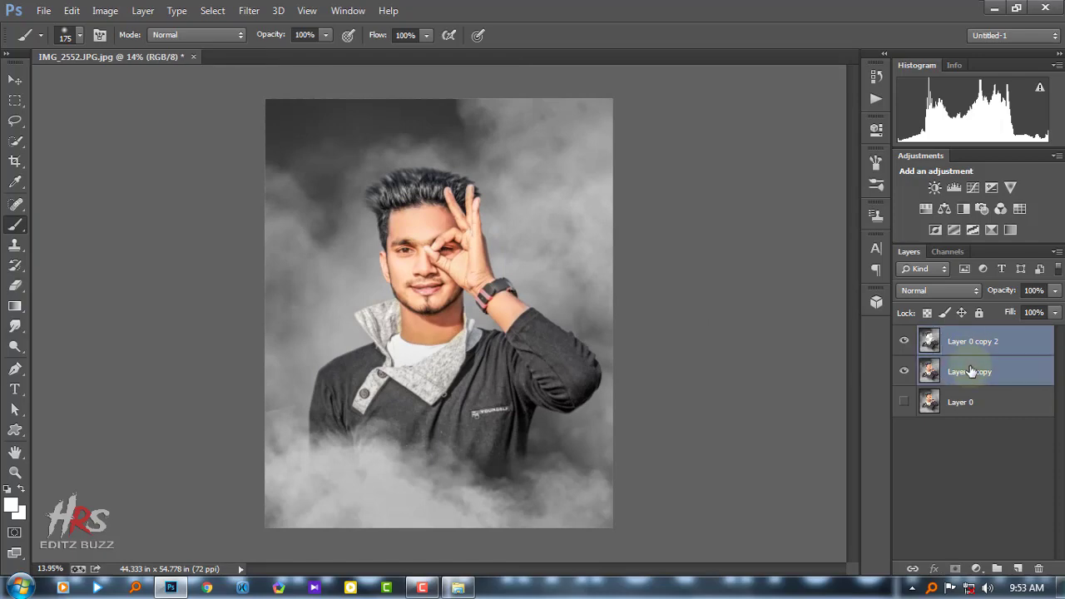
{"action": "right_click", "coordinate": [970, 371]}
{"action": "left_click", "coordinate": [735, 455]}
{"action": "left_click_drag", "start_coordinate": [982, 341], "coordinate": [1020, 569]}
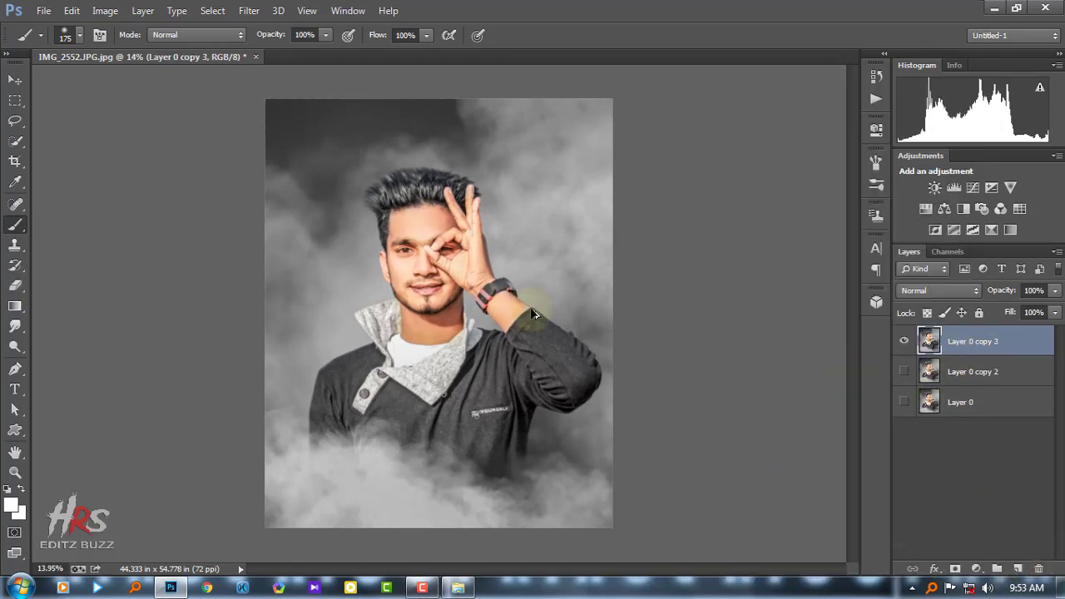
Step: Add an Exposure adjustment layer with Offset +0.0575 and Gamma 0.90
{"action": "scroll", "coordinate": [537, 312], "scroll_direction": "down", "scroll_amount": 1}
{"action": "left_click", "coordinate": [938, 569]}
{"action": "left_click", "coordinate": [955, 520]}
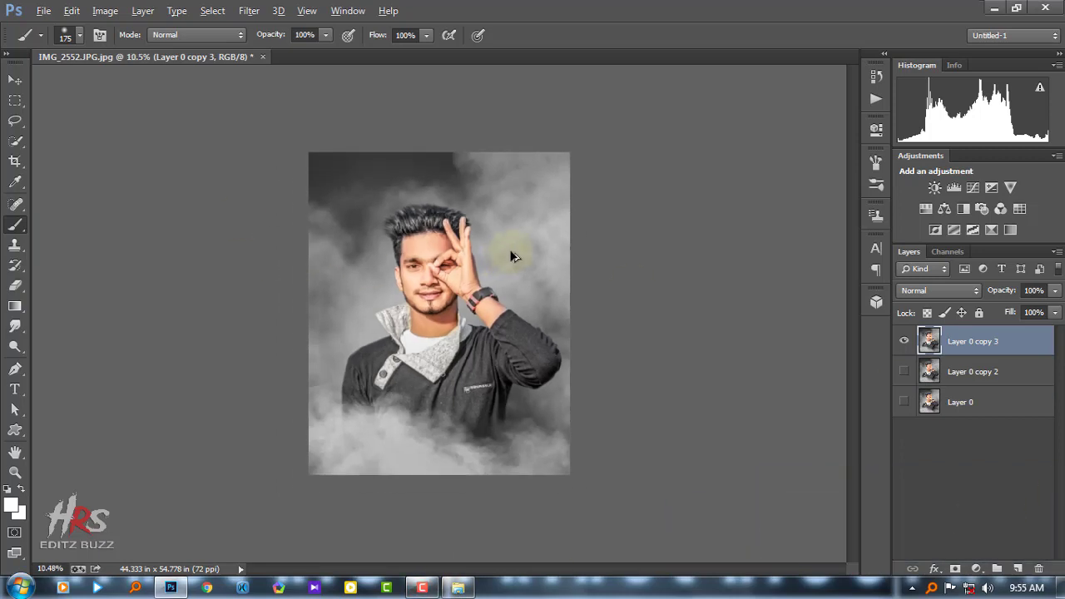
{"action": "left_click", "coordinate": [977, 568]}
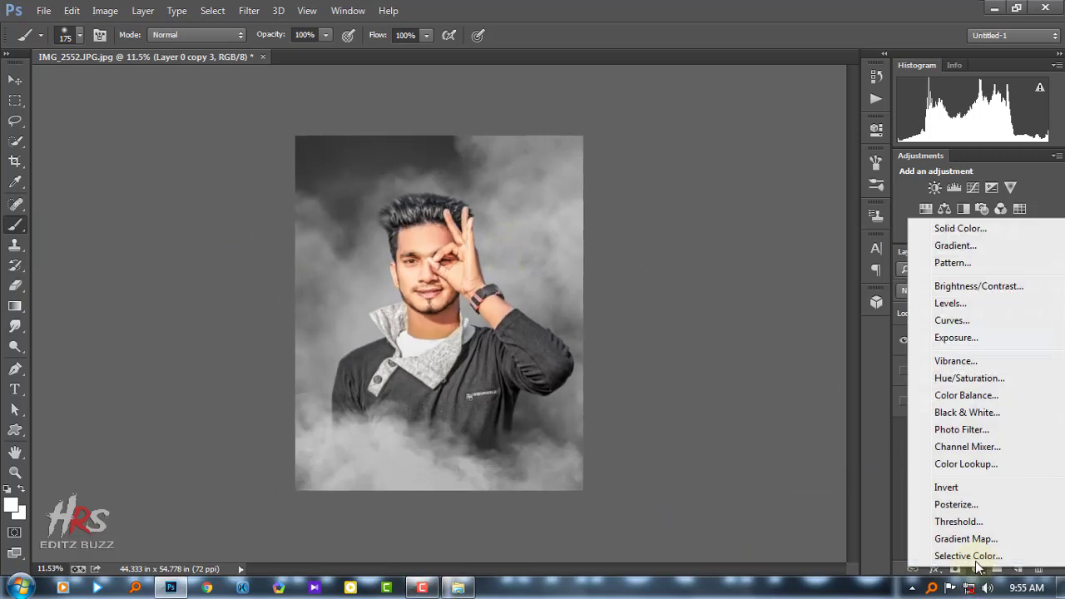
{"action": "left_click", "coordinate": [955, 337]}
{"action": "left_click_drag", "start_coordinate": [784, 241], "coordinate": [776, 271]}
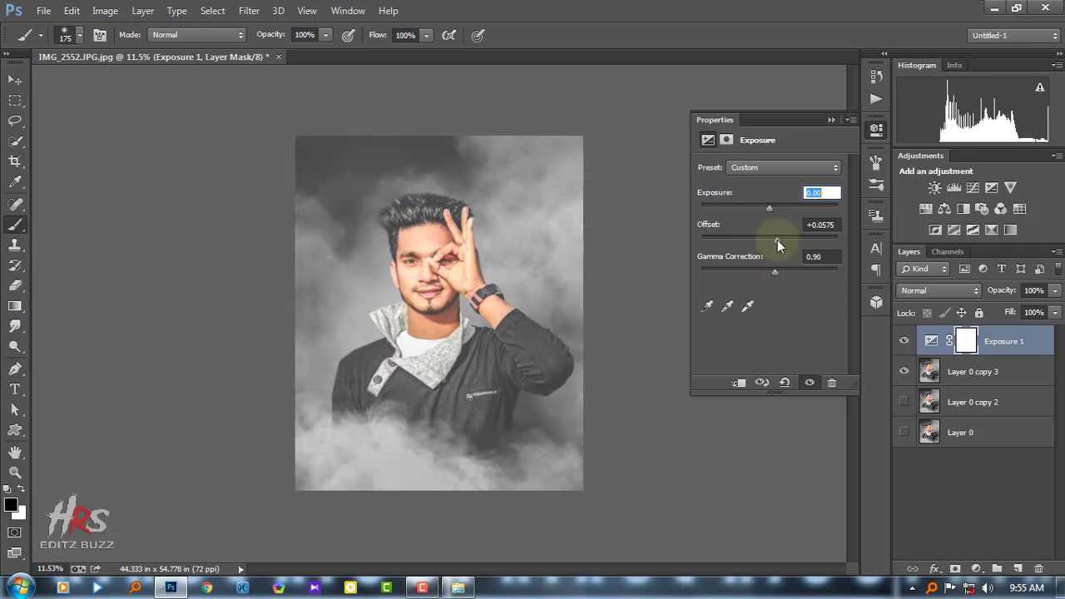
{"action": "left_click", "coordinate": [832, 120]}
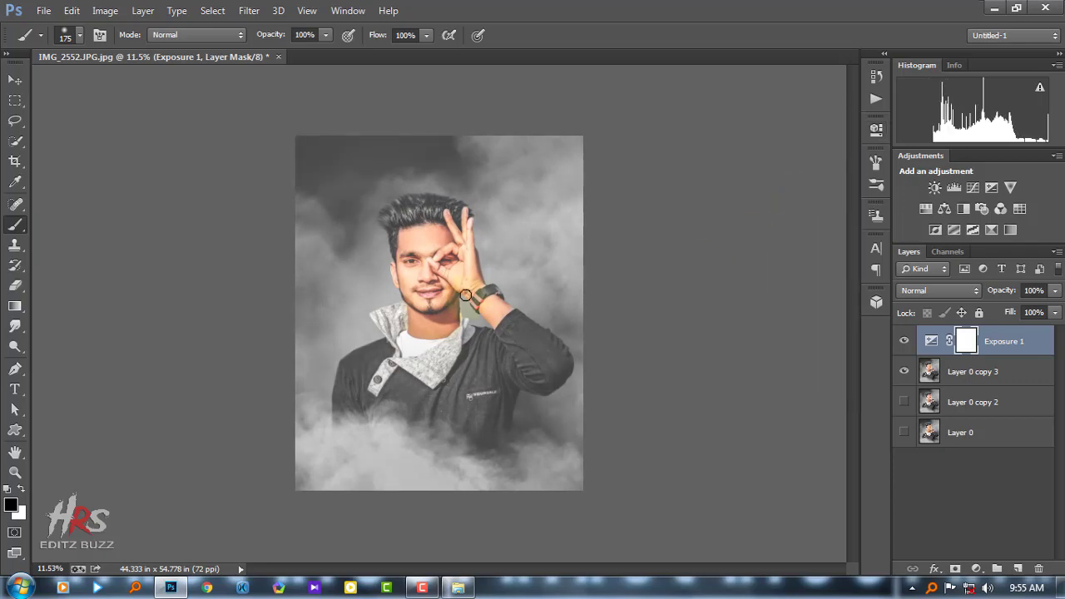
Step: Paint the Exposure mask out over the face and load the mask as a selection
{"action": "scroll", "coordinate": [435, 241], "scroll_direction": "up", "scroll_amount": 3}
{"action": "scroll", "coordinate": [435, 241], "scroll_direction": "up", "scroll_amount": 3}
{"action": "scroll", "coordinate": [436, 242], "scroll_direction": "up", "scroll_amount": 1}
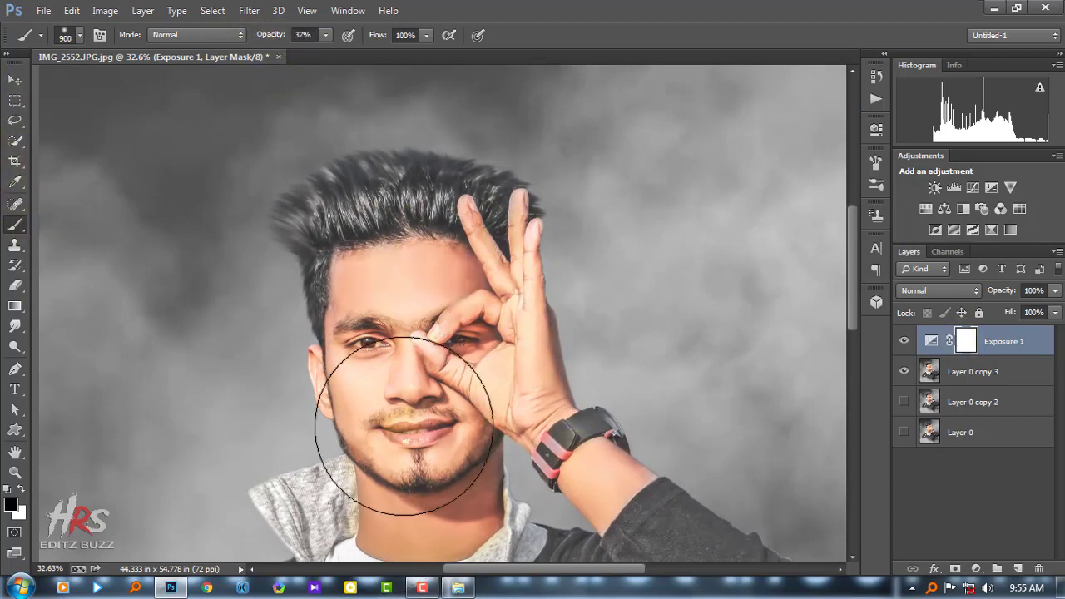
{"action": "left_click_drag", "start_coordinate": [443, 218], "coordinate": [250, 238]}
{"action": "scroll", "coordinate": [408, 252], "scroll_direction": "down", "scroll_amount": 5}
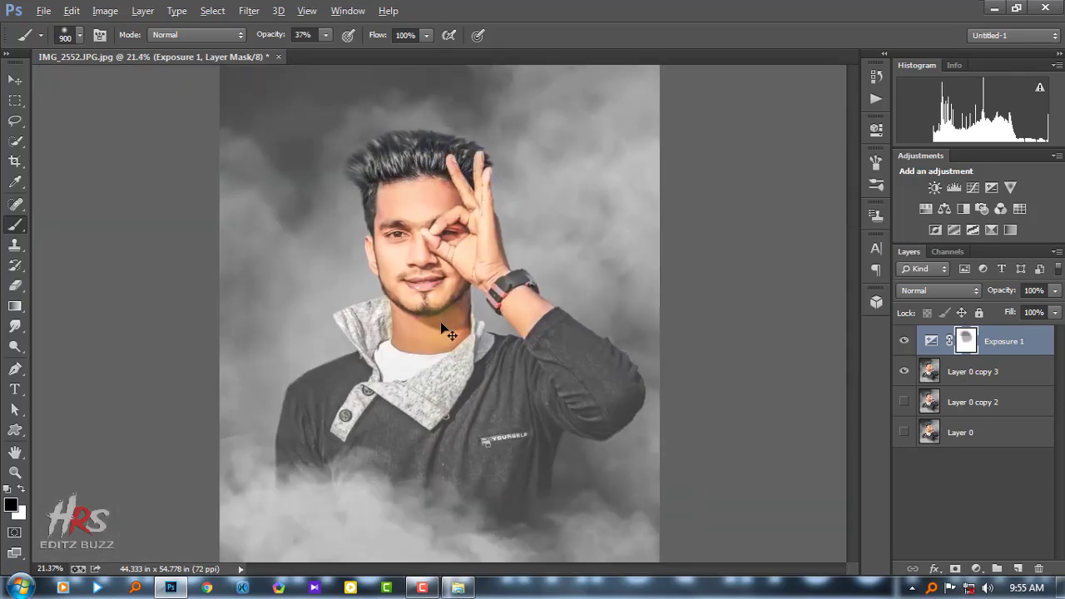
{"action": "scroll", "coordinate": [408, 252], "scroll_direction": "up", "scroll_amount": 1}
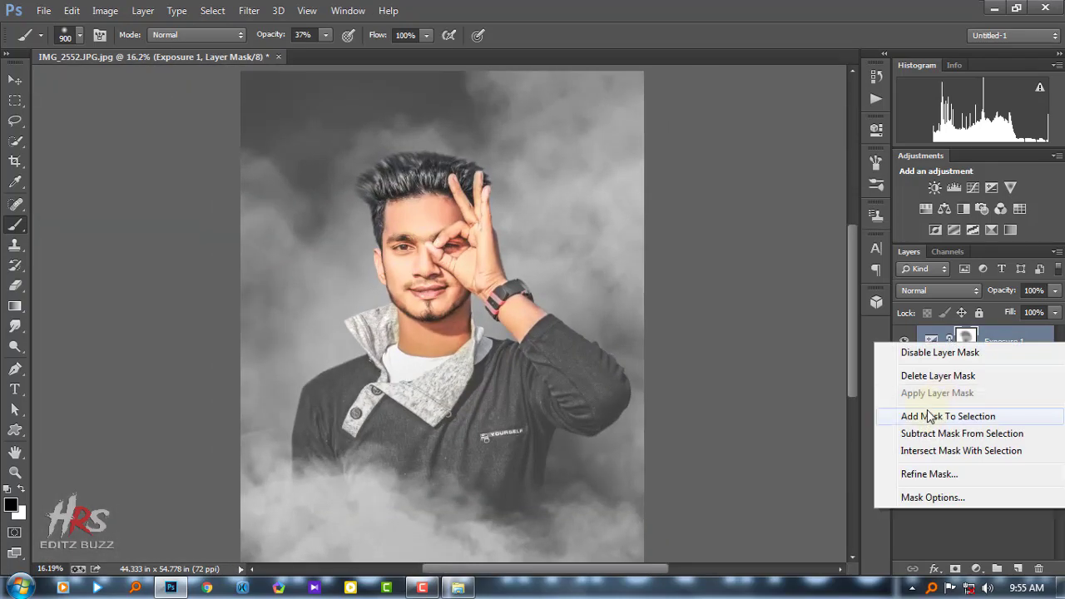
{"action": "left_click", "coordinate": [931, 417]}
{"action": "left_click", "coordinate": [966, 371]}
Step: Flatten the image, convert Background into Layer 0, and duplicate it
{"action": "right_click", "coordinate": [970, 371]}
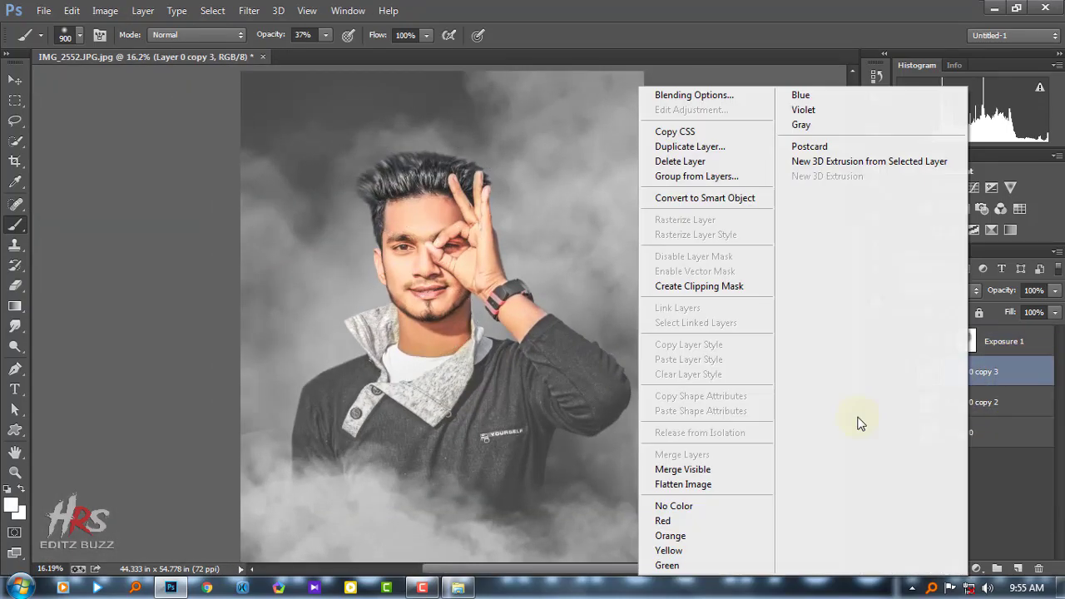
{"action": "left_click", "coordinate": [683, 484]}
{"action": "key", "text": "Return"}
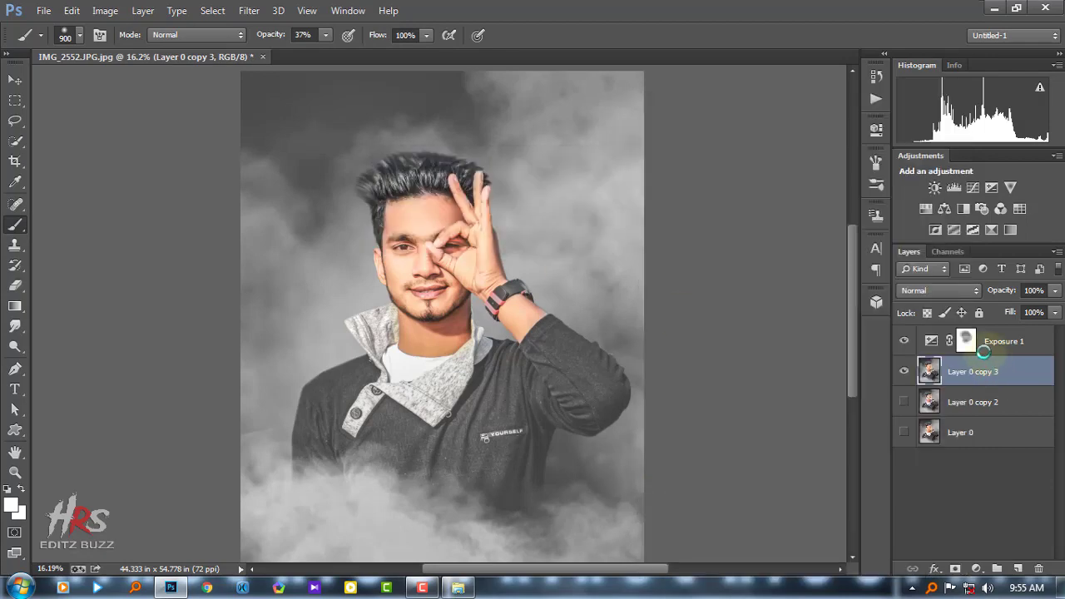
{"action": "double_click", "coordinate": [965, 341]}
{"action": "key", "text": "Return"}
{"action": "left_click_drag", "start_coordinate": [965, 341], "coordinate": [1017, 566]}
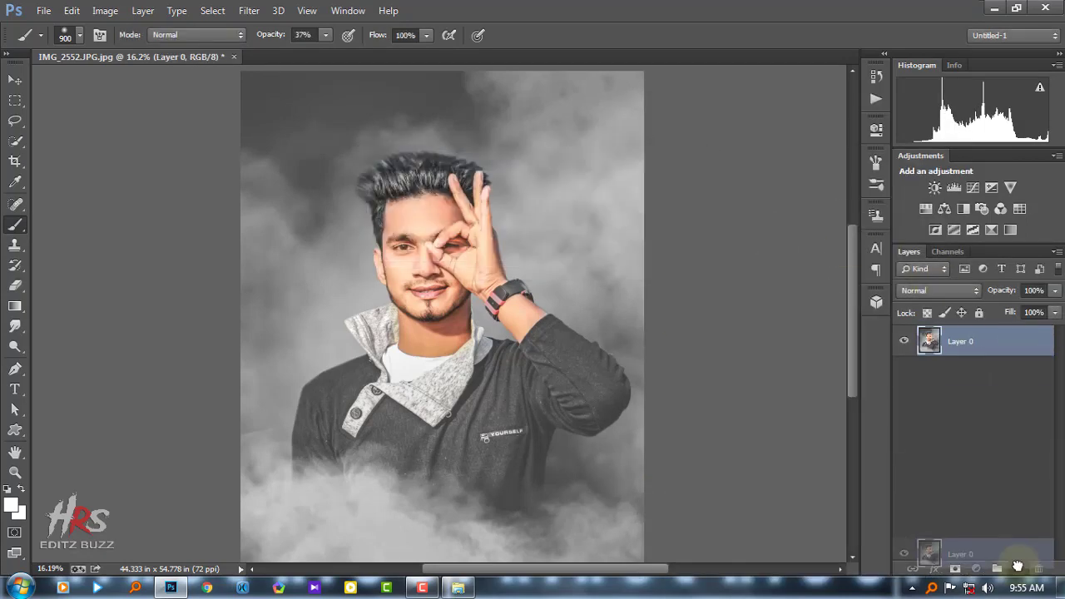
{"action": "key", "text": "ctrl+0"}
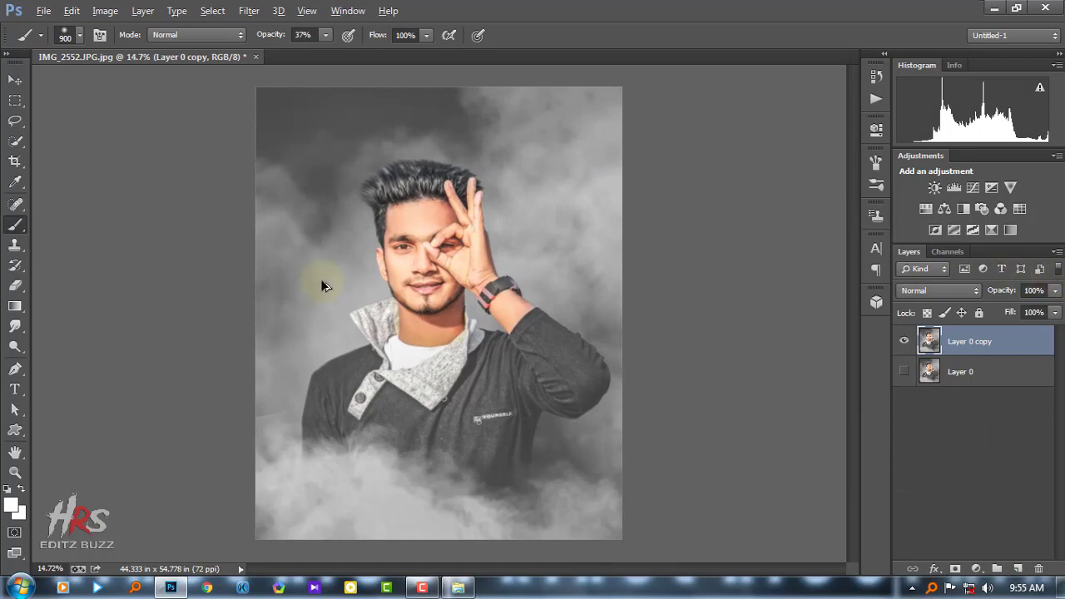
Step: Add a new layer filled with 50% gray and set it to Overlay blending
{"action": "left_click", "coordinate": [1017, 568]}
{"action": "left_click", "coordinate": [105, 10]}
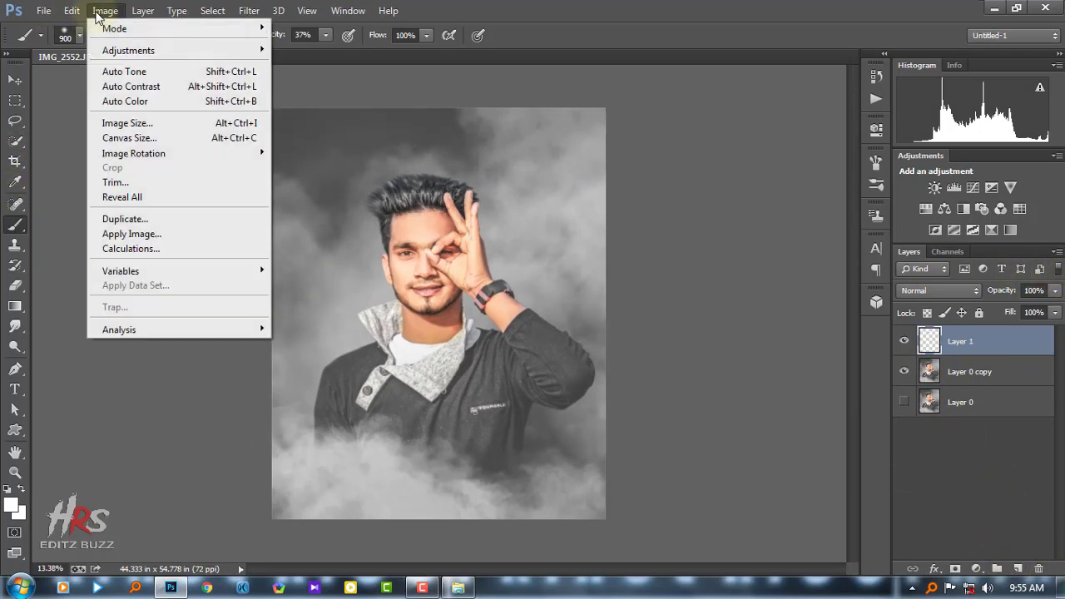
{"action": "left_click", "coordinate": [116, 213]}
{"action": "left_click", "coordinate": [839, 181]}
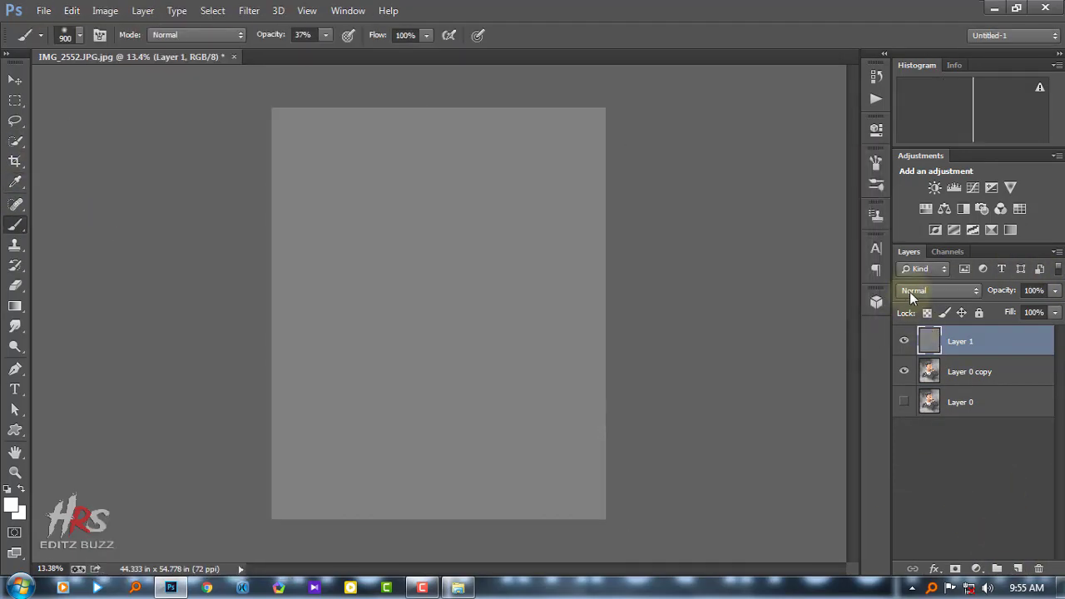
{"action": "left_click", "coordinate": [910, 291]}
{"action": "left_click", "coordinate": [931, 290]}
{"action": "left_click", "coordinate": [930, 290]}
{"action": "left_click", "coordinate": [916, 194]}
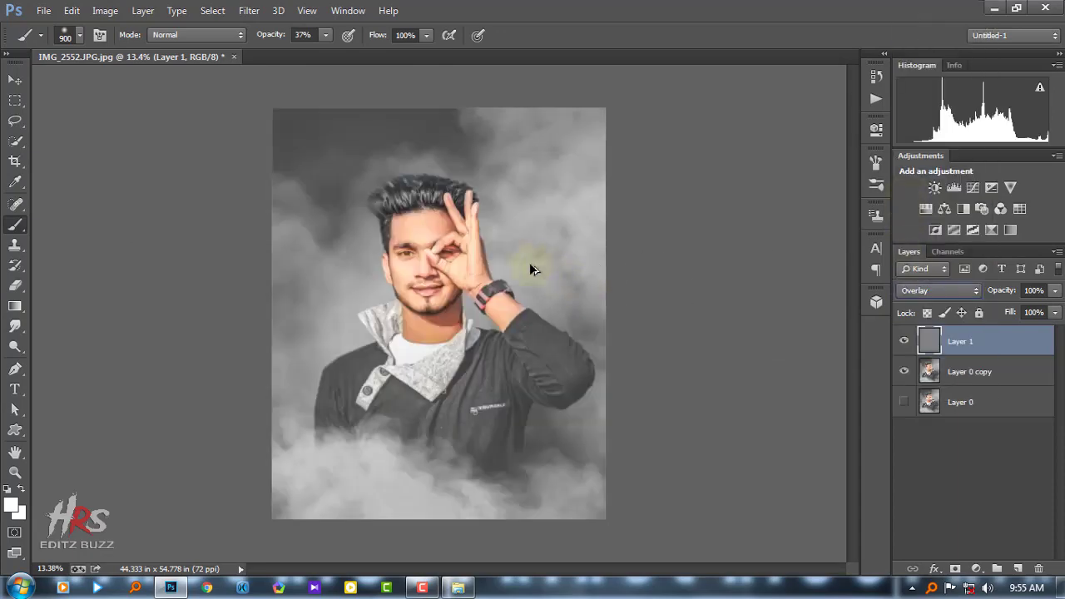
Step: Merge all visible layers into Layer 1
{"action": "right_click", "coordinate": [998, 355]}
{"action": "left_click", "coordinate": [722, 473]}
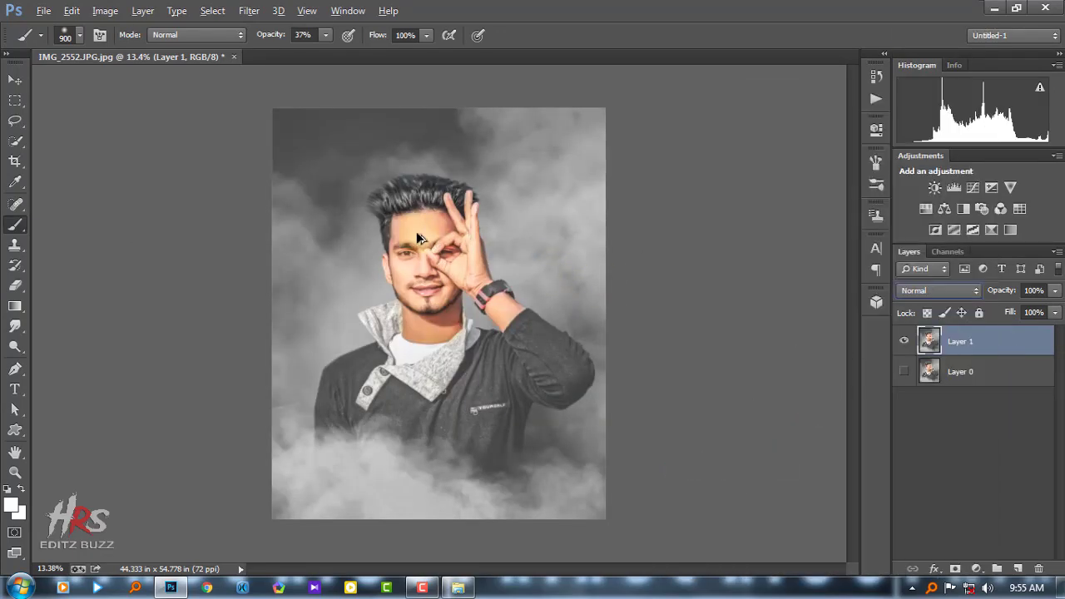
{"action": "scroll", "coordinate": [417, 217], "scroll_direction": "up", "scroll_amount": 2}
{"action": "scroll", "coordinate": [411, 202], "scroll_direction": "up", "scroll_amount": 2}
{"action": "scroll", "coordinate": [392, 184], "scroll_direction": "up", "scroll_amount": 2}
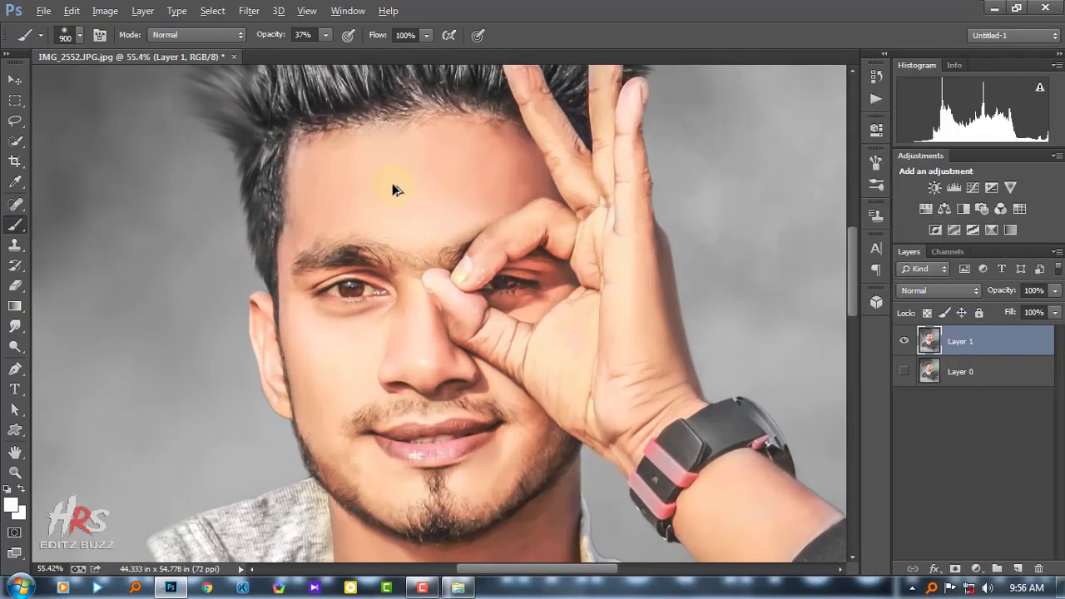
{"action": "scroll", "coordinate": [407, 185], "scroll_direction": "down", "scroll_amount": 3}
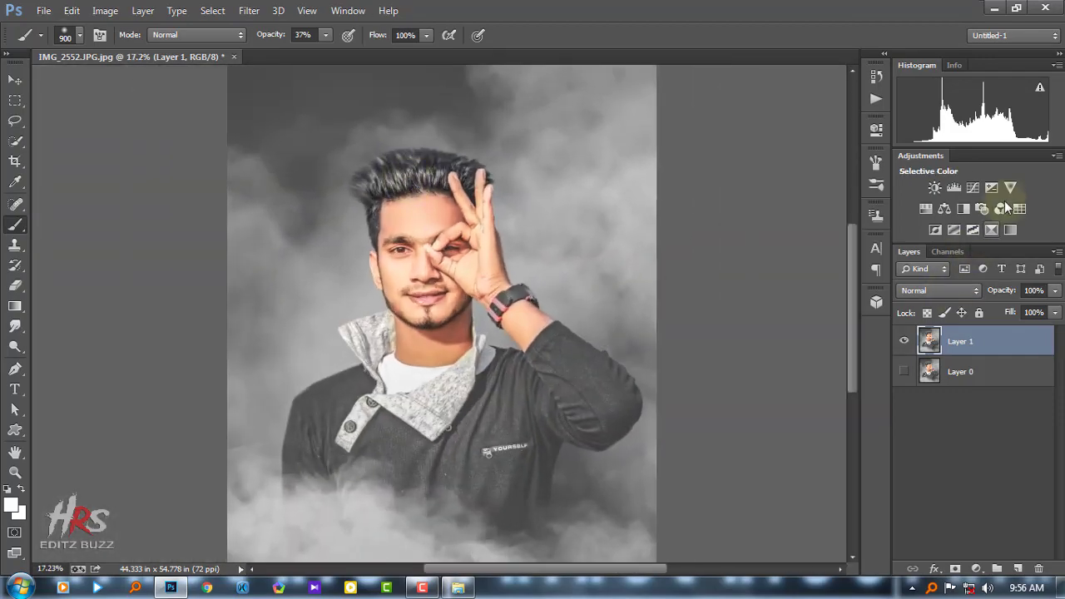
Step: Add a Color Lookup layer loading the first Orange and Blue LUT from the 500 presets folder
{"action": "left_click", "coordinate": [1020, 209]}
{"action": "left_click", "coordinate": [799, 168]}
{"action": "left_click", "coordinate": [795, 175]}
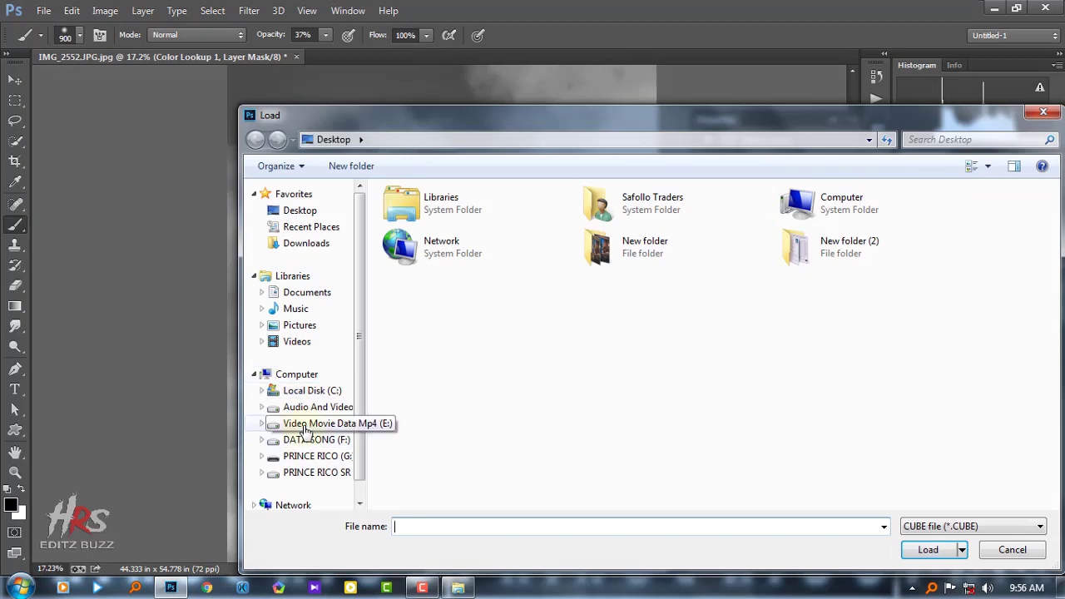
{"action": "left_click", "coordinate": [305, 429]}
{"action": "double_click", "coordinate": [408, 195]}
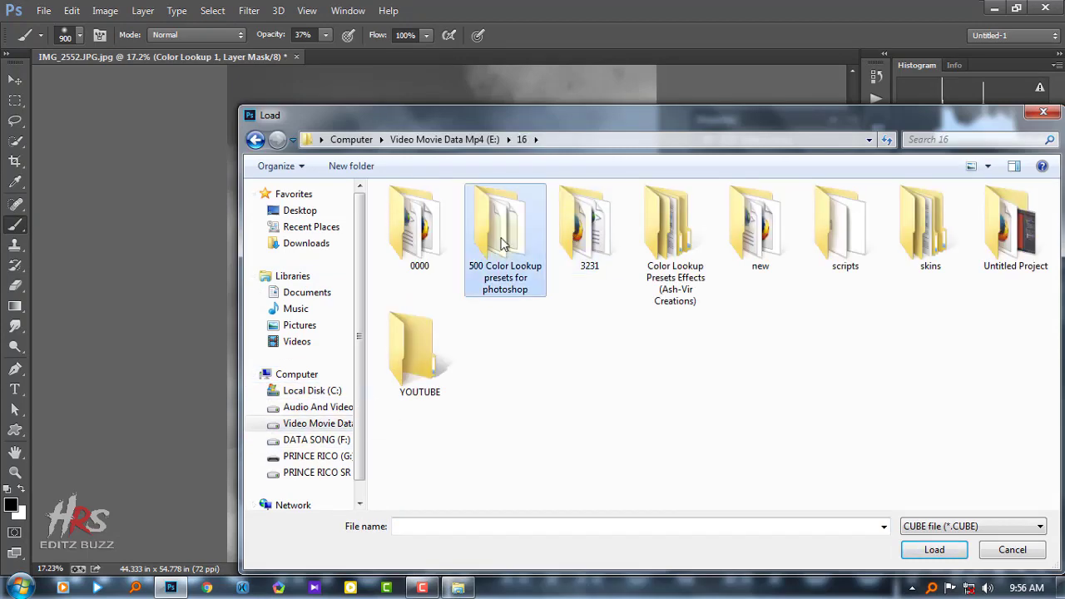
{"action": "double_click", "coordinate": [503, 264]}
{"action": "double_click", "coordinate": [452, 211]}
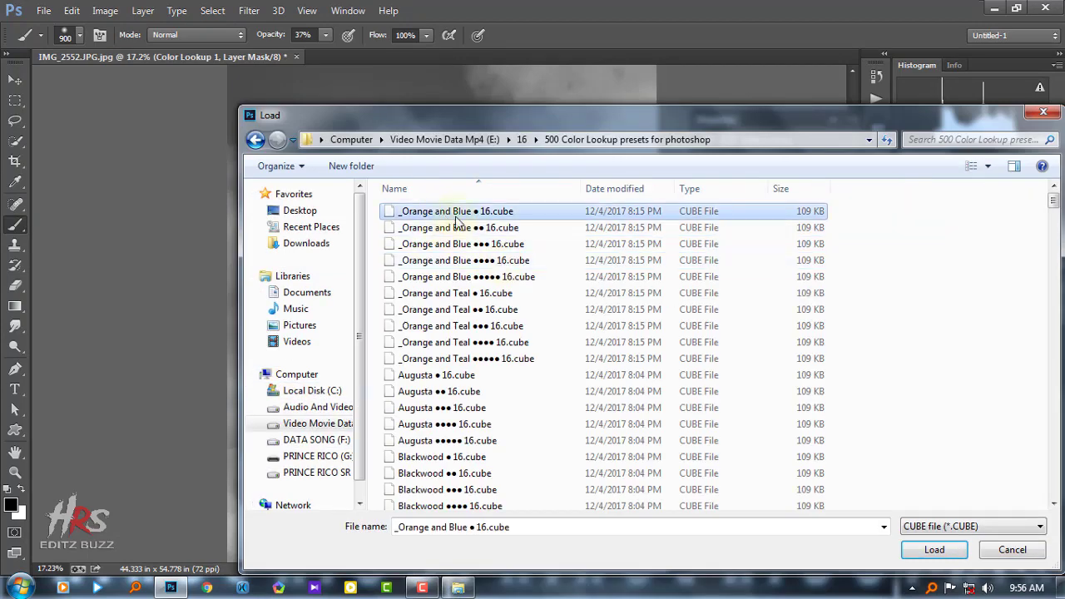
{"action": "left_click", "coordinate": [830, 120]}
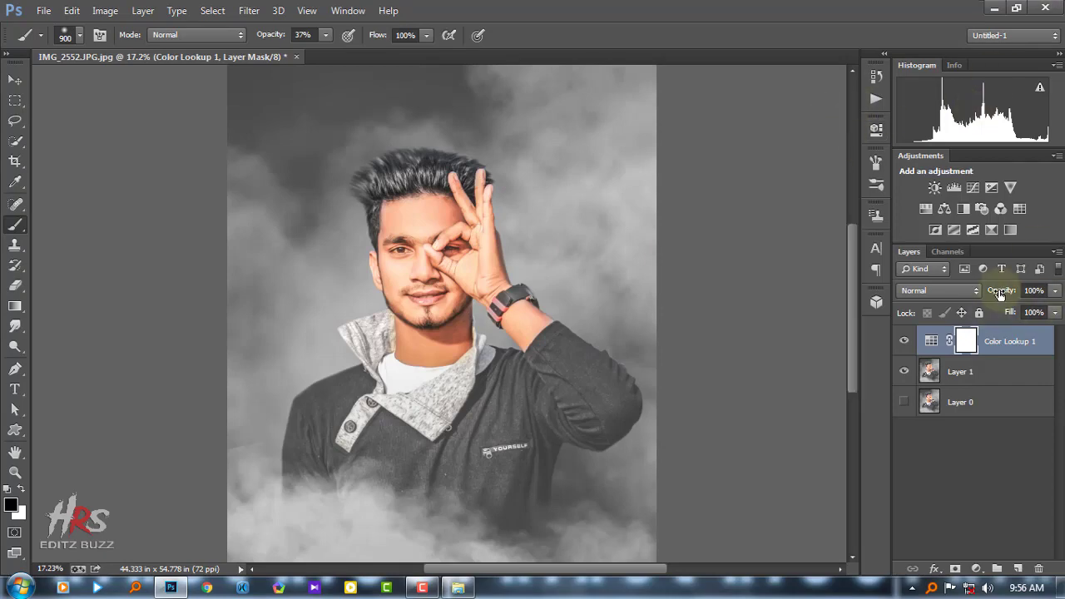
{"action": "left_click", "coordinate": [904, 342]}
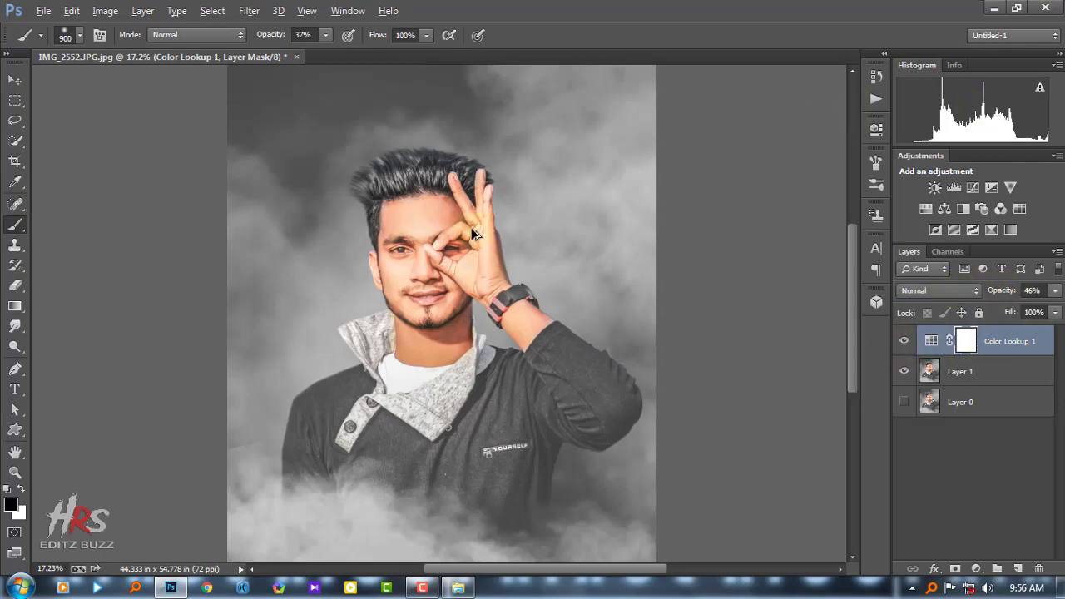
{"action": "scroll", "coordinate": [702, 248], "scroll_direction": "up", "scroll_amount": 2}
{"action": "scroll", "coordinate": [402, 242], "scroll_direction": "down", "scroll_amount": 3}
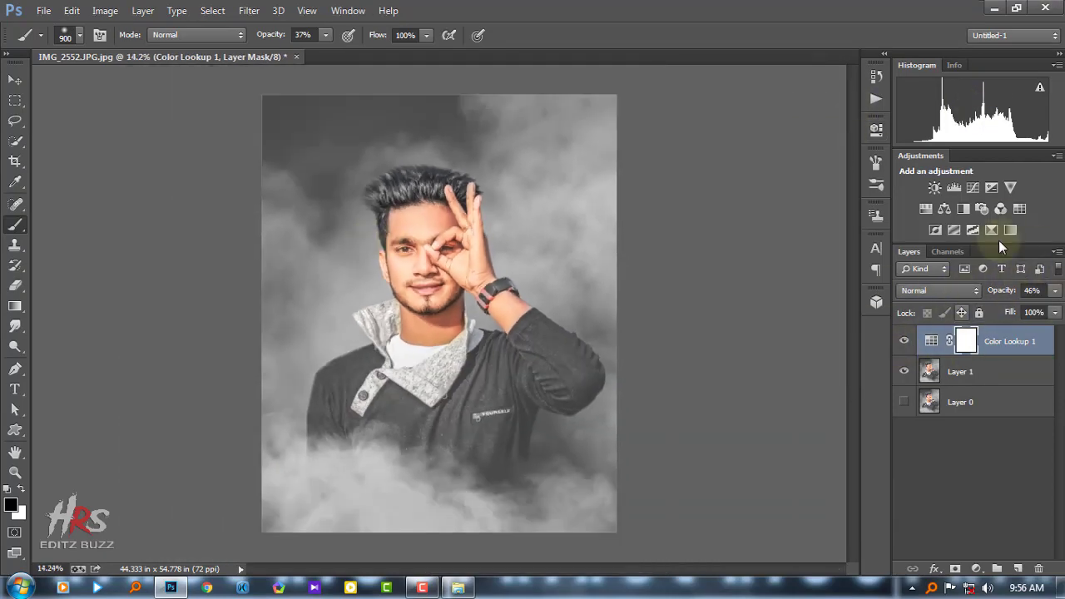
Step: Add a second Color Lookup layer using the Augusta • 16.cube LUT for a muted grey tone
{"action": "left_click", "coordinate": [1020, 208]}
{"action": "left_click", "coordinate": [818, 168]}
{"action": "left_click", "coordinate": [812, 180]}
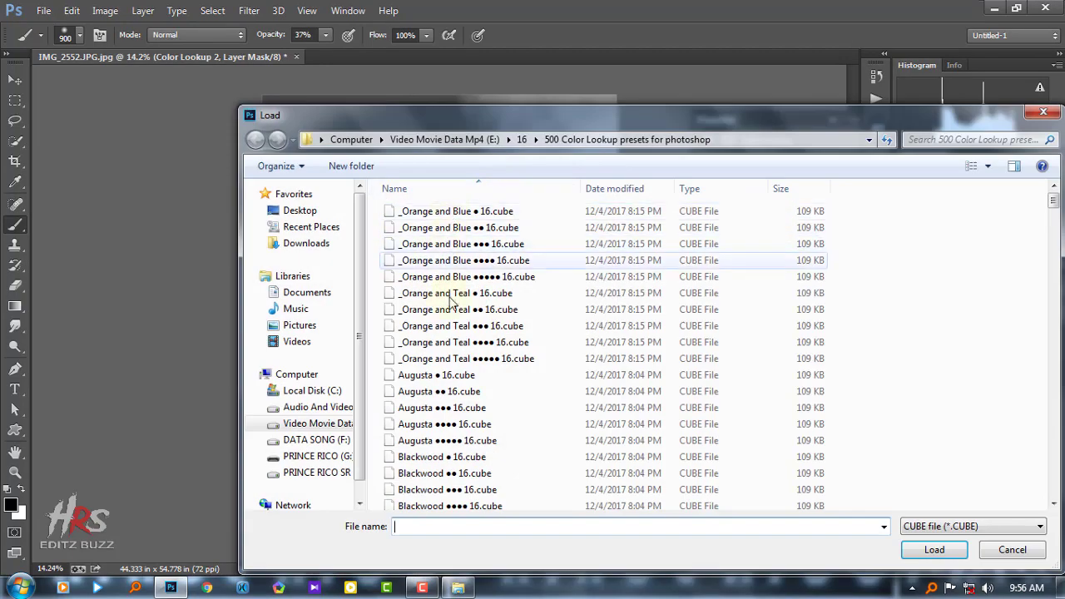
{"action": "double_click", "coordinate": [416, 376]}
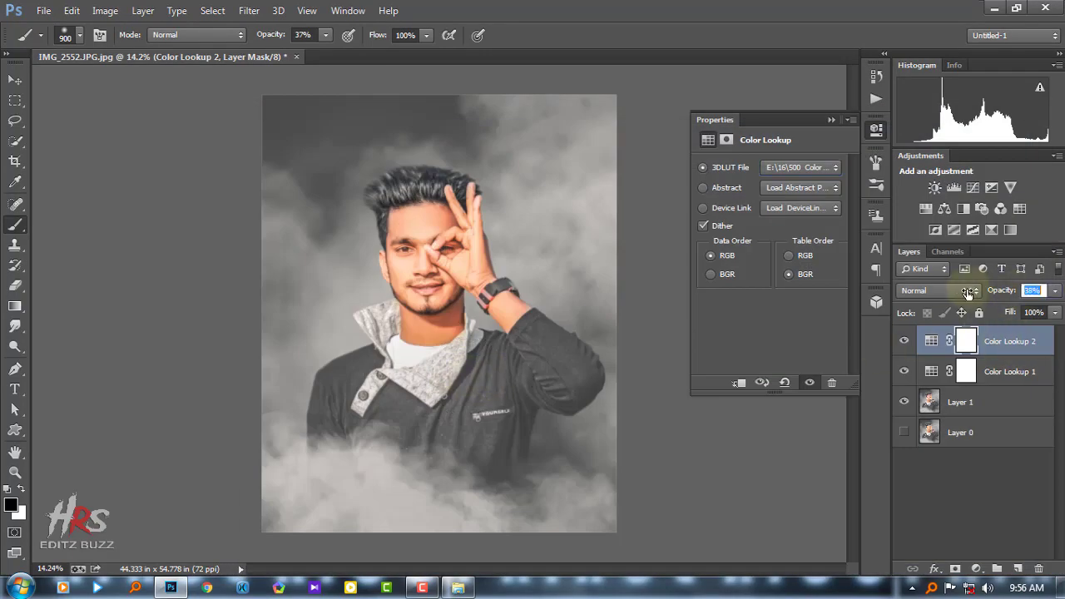
{"action": "left_click", "coordinate": [831, 120]}
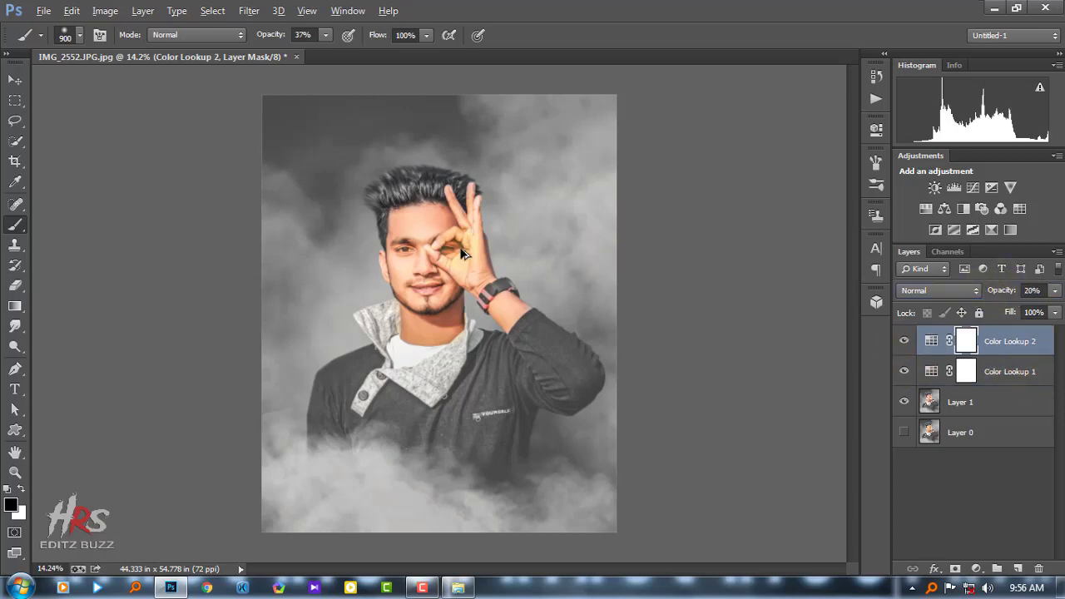
{"action": "scroll", "coordinate": [463, 254], "scroll_direction": "up", "scroll_amount": 2}
{"action": "scroll", "coordinate": [430, 234], "scroll_direction": "up", "scroll_amount": 3}
{"action": "scroll", "coordinate": [413, 229], "scroll_direction": "down", "scroll_amount": 5}
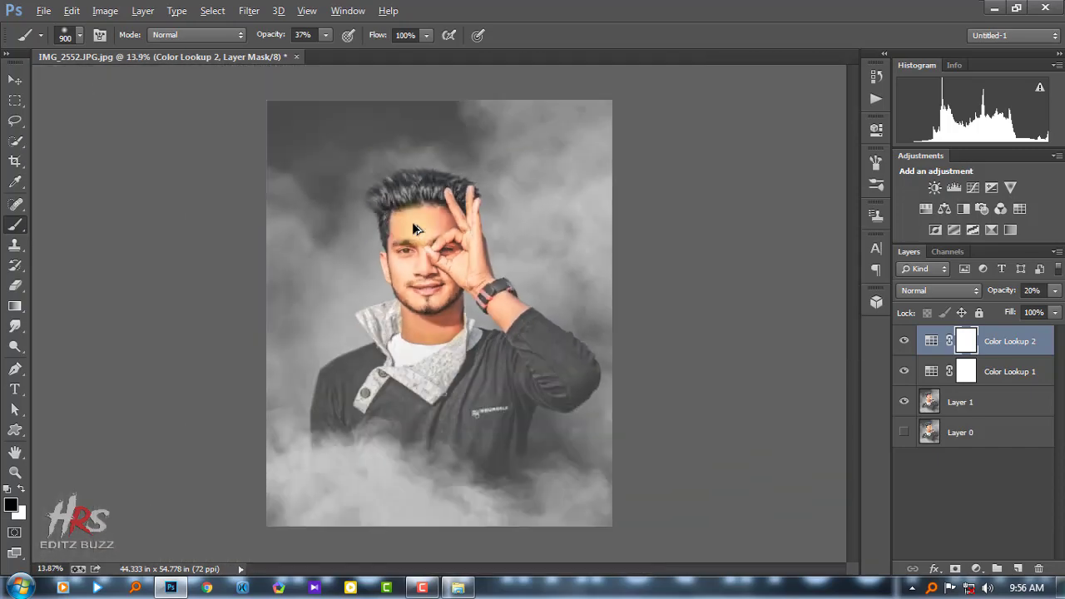
{"action": "right_click", "coordinate": [1008, 345]}
Step: Flatten the image, convert Background into Layer 0, duplicate it and hide the original
{"action": "left_click", "coordinate": [734, 485]}
{"action": "left_click", "coordinate": [475, 228]}
{"action": "double_click", "coordinate": [974, 343]}
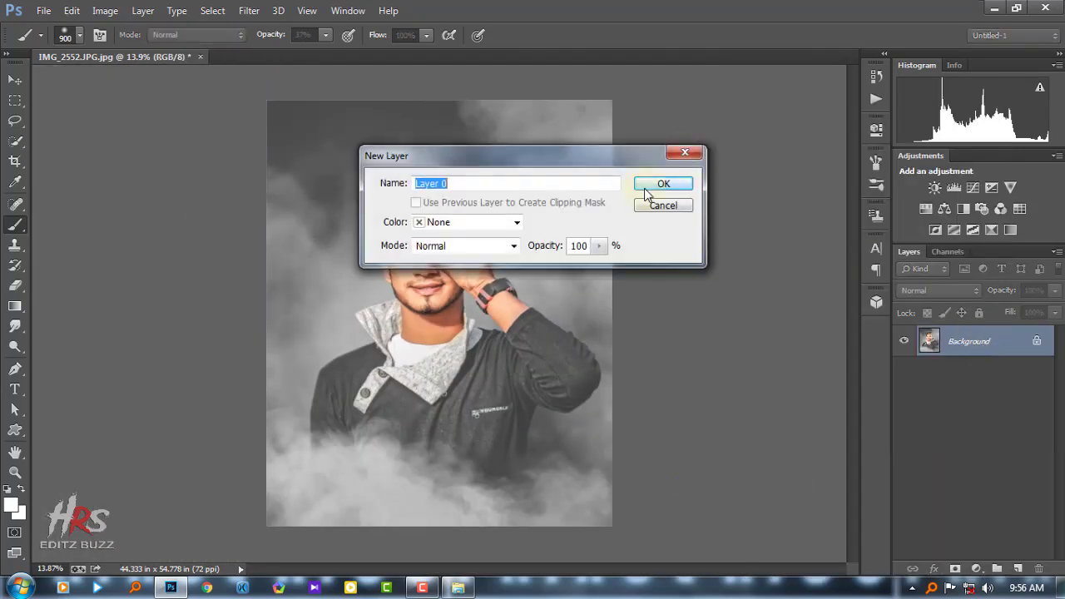
{"action": "left_click", "coordinate": [647, 187]}
{"action": "left_click_drag", "start_coordinate": [965, 342], "coordinate": [1018, 569]}
{"action": "left_click", "coordinate": [904, 371]}
{"action": "scroll", "coordinate": [403, 260], "scroll_direction": "down", "scroll_amount": 1}
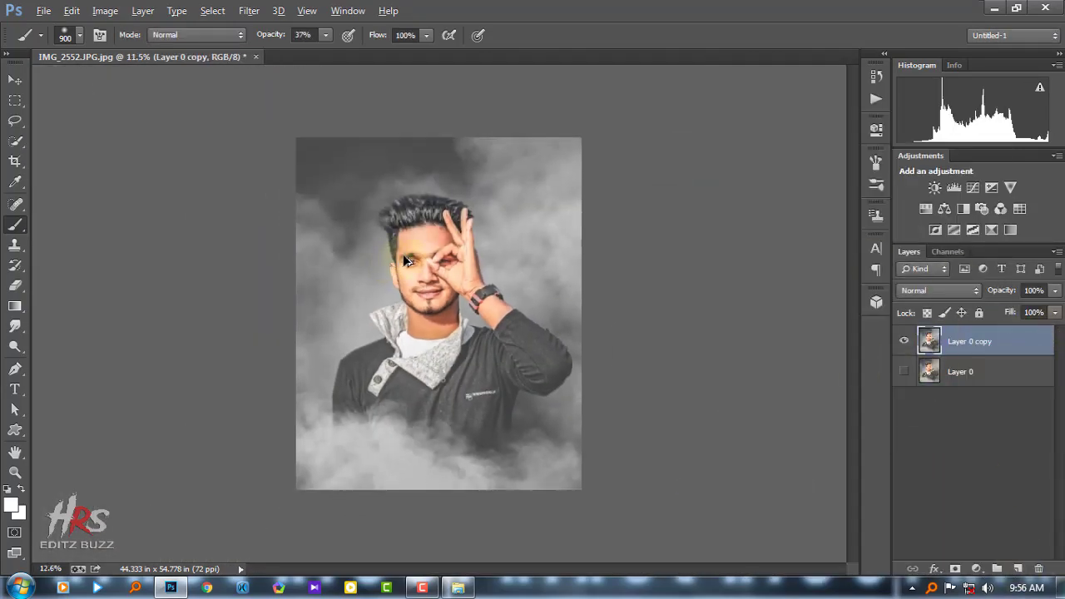
Step: Add a Color Lookup layer, cycling through 3D LUT looks from 3Strip.look to HorrorBlue
{"action": "left_click", "coordinate": [1020, 209]}
{"action": "left_click", "coordinate": [800, 167]}
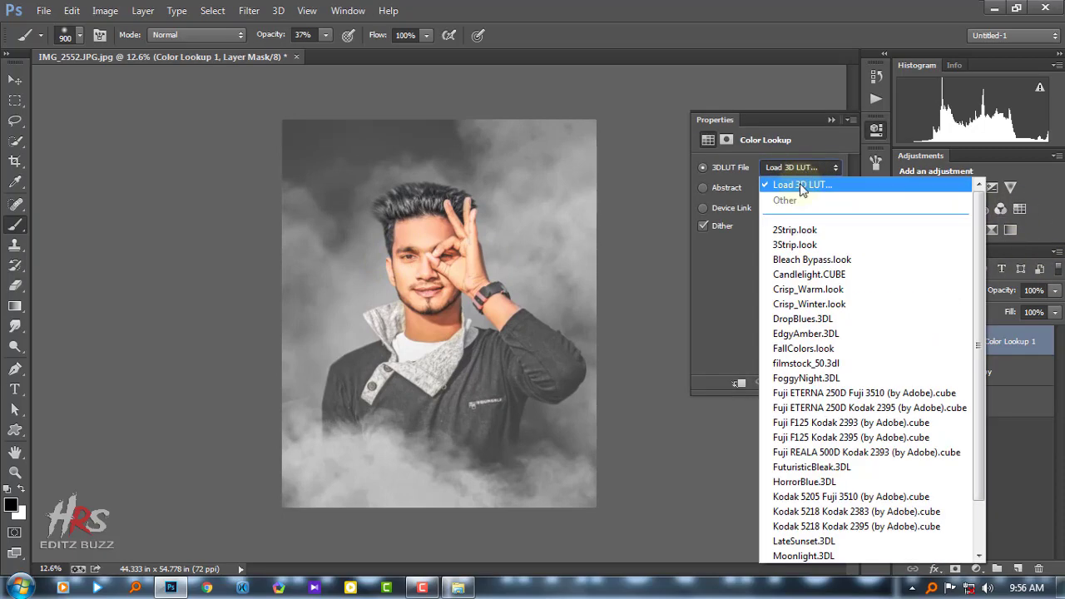
{"action": "left_click", "coordinate": [798, 227]}
{"action": "key", "text": "Down"}
{"action": "key", "text": "Down"}
{"action": "key", "text": "Down"}
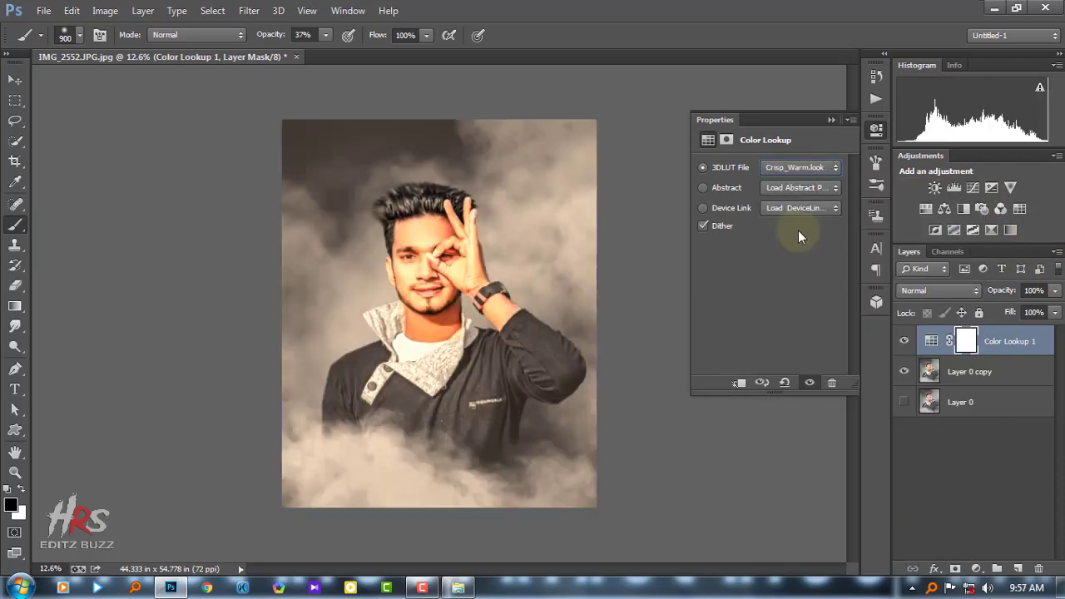
{"action": "key", "text": "Down"}
{"action": "key", "text": "Down"}
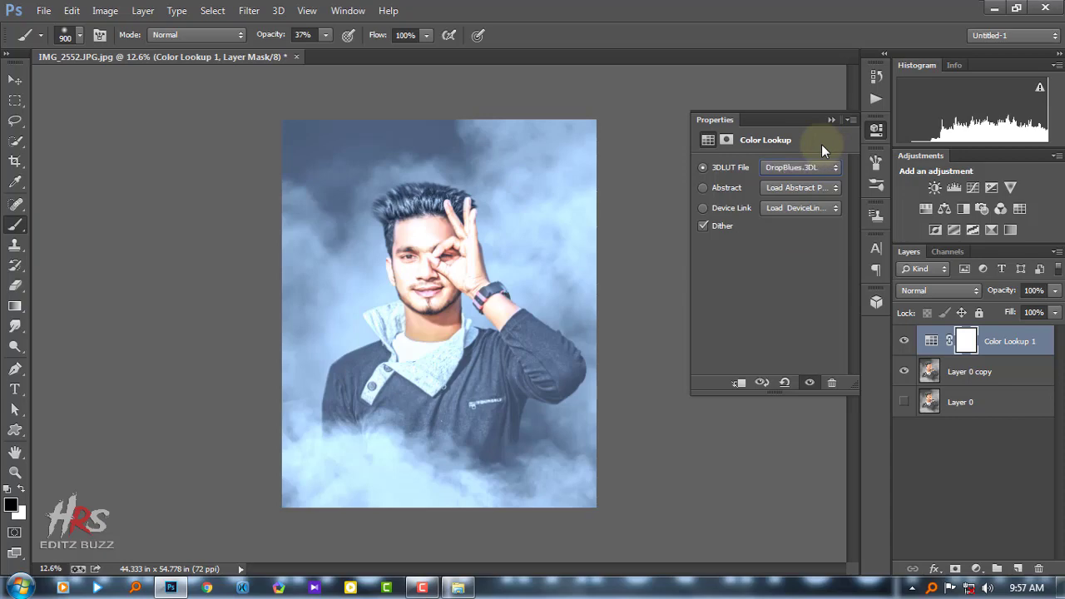
{"action": "key", "text": "Down"}
{"action": "key", "text": "Down"}
{"action": "key", "text": "Down"}
{"action": "key", "text": "Down"}
{"action": "key", "text": "Down"}
{"action": "key", "text": "Down"}
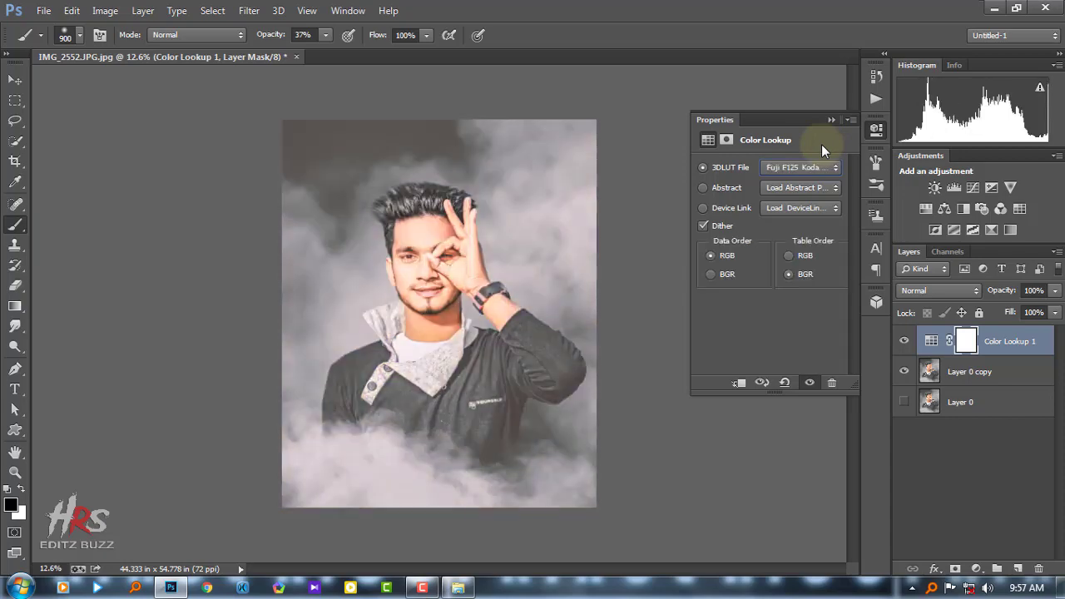
{"action": "key", "text": "Down"}
{"action": "key", "text": "Down"}
{"action": "key", "text": "Down"}
{"action": "key", "text": "Down"}
{"action": "key", "text": "Down"}
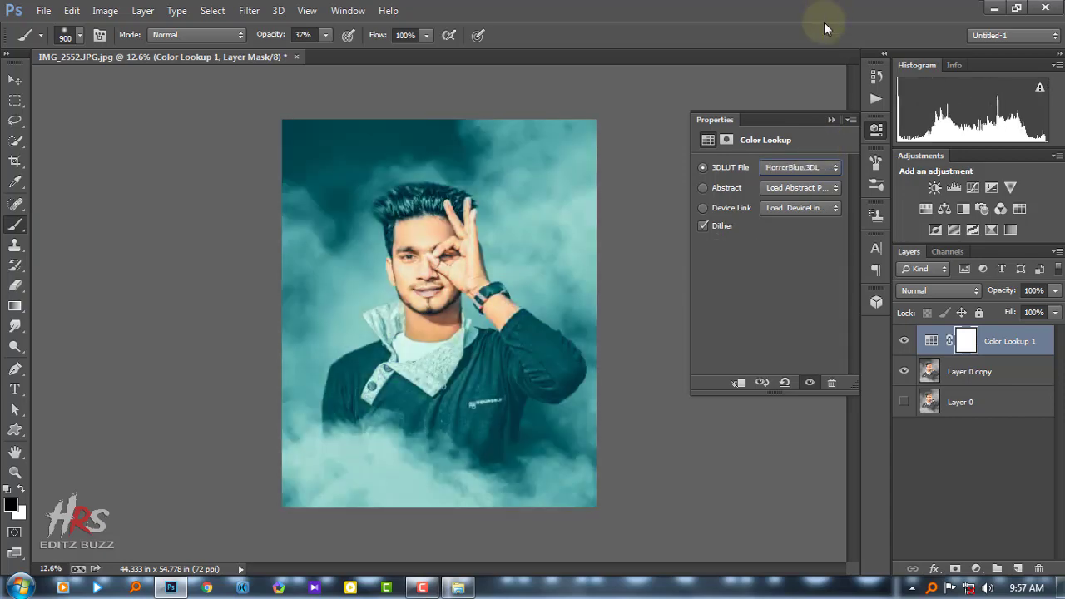
{"action": "left_click", "coordinate": [830, 120]}
Step: Lower the teal Color Lookup grade's opacity to 36%
{"action": "left_click_drag", "start_coordinate": [1007, 290], "coordinate": [966, 291]}
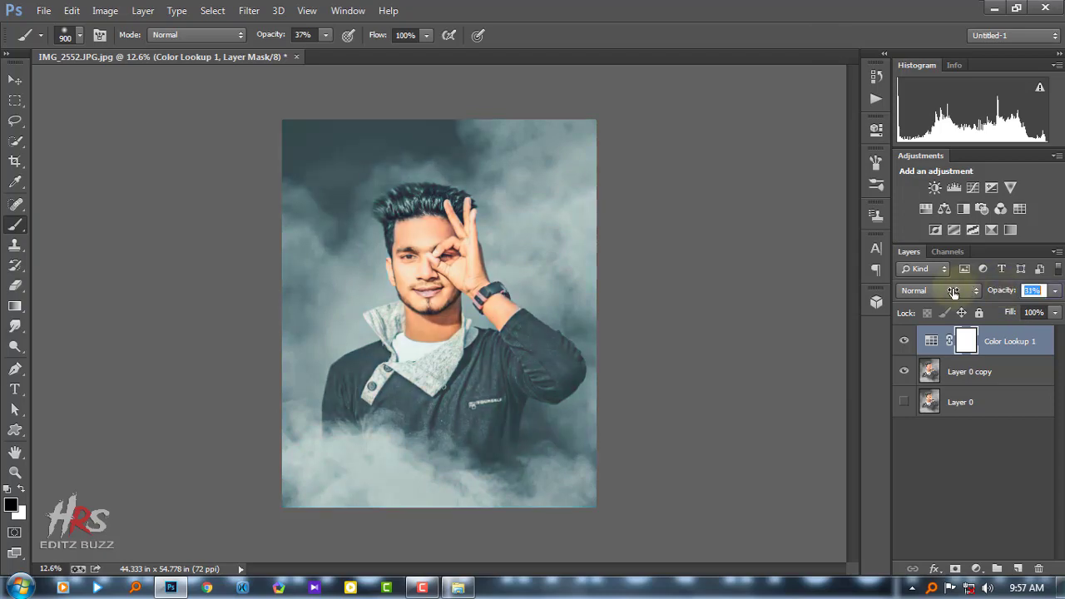
{"action": "left_click", "coordinate": [904, 341]}
{"action": "left_click", "coordinate": [904, 342]}
{"action": "scroll", "coordinate": [434, 239], "scroll_direction": "up", "scroll_amount": 3}
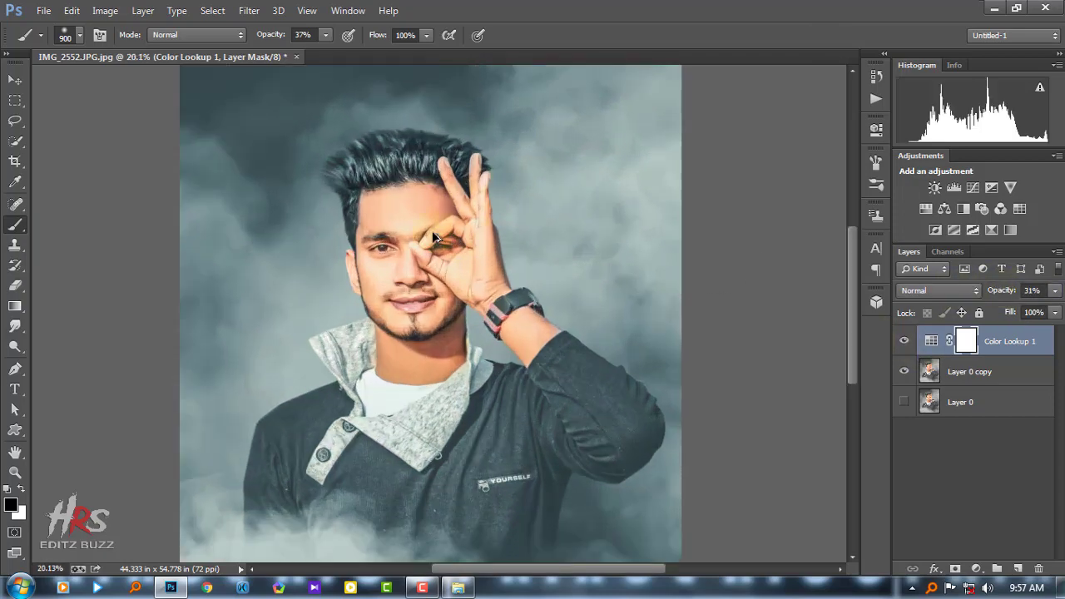
{"action": "scroll", "coordinate": [435, 239], "scroll_direction": "up", "scroll_amount": 3}
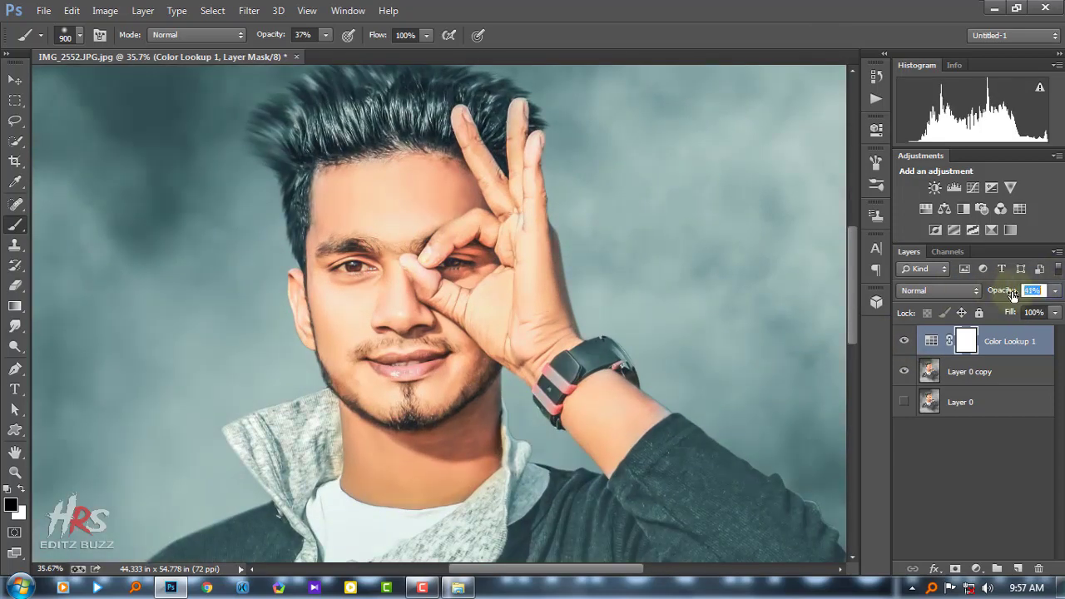
{"action": "left_click_drag", "start_coordinate": [1013, 294], "coordinate": [999, 302]}
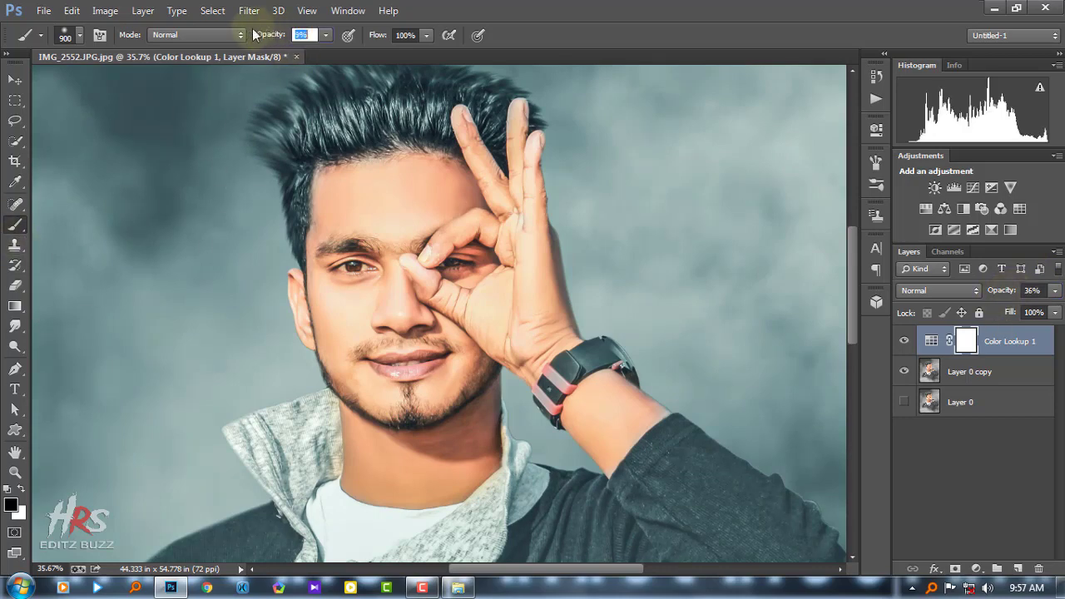
Step: Brush the teal grade off the face and chin, then merge it into the photo layer
{"action": "mouse_move", "coordinate": [404, 309]}
{"action": "left_mouse_down"}
{"action": "mouse_move", "coordinate": [392, 392]}
{"action": "mouse_move", "coordinate": [476, 238]}
{"action": "left_mouse_up"}
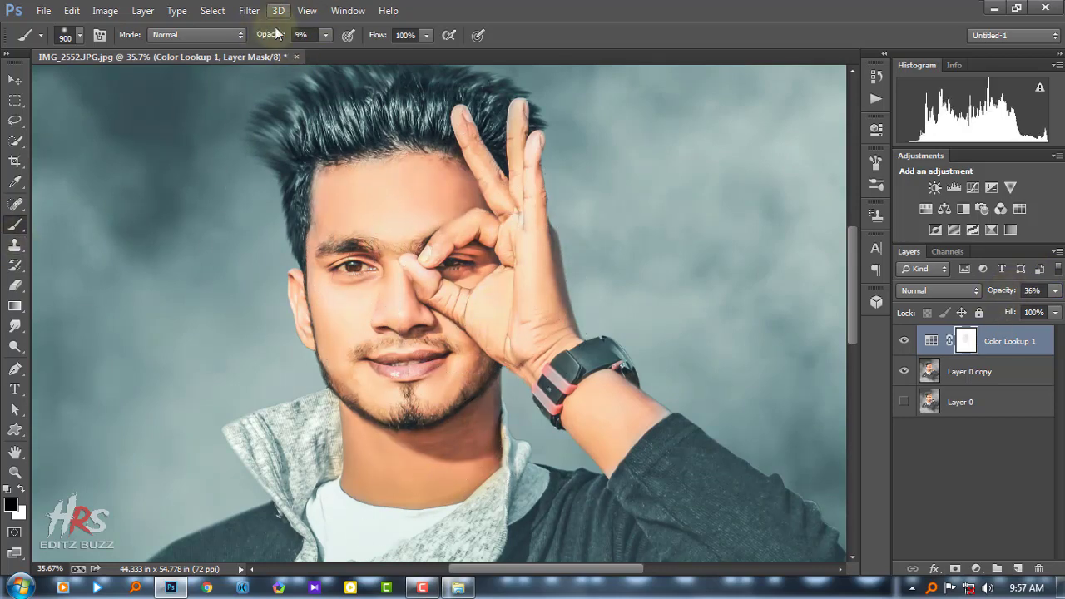
{"action": "left_click_drag", "start_coordinate": [405, 308], "coordinate": [421, 444]}
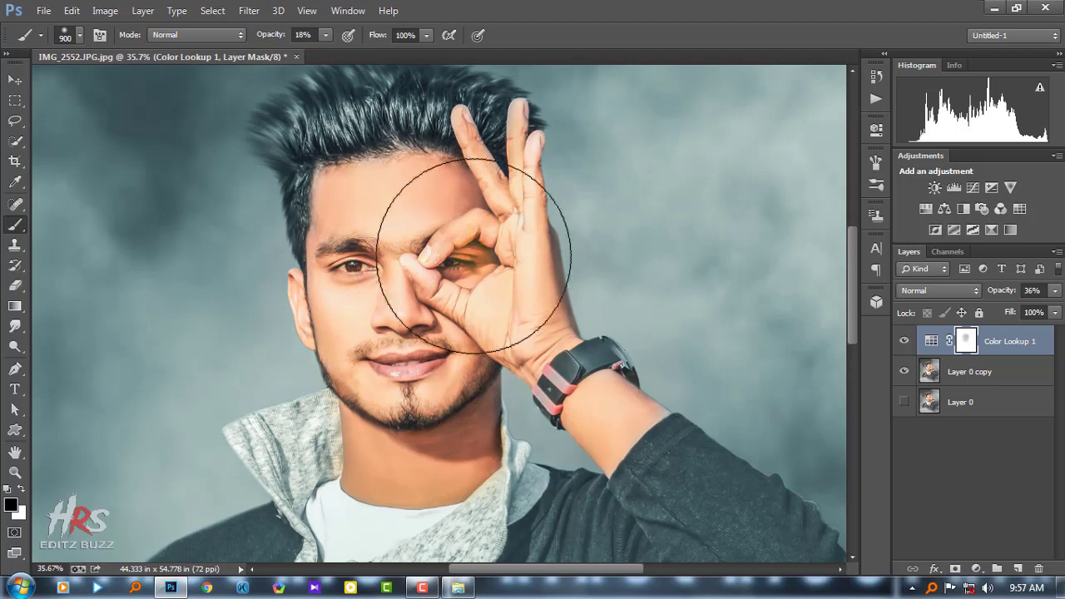
{"action": "scroll", "coordinate": [476, 321], "scroll_direction": "down", "scroll_amount": 3}
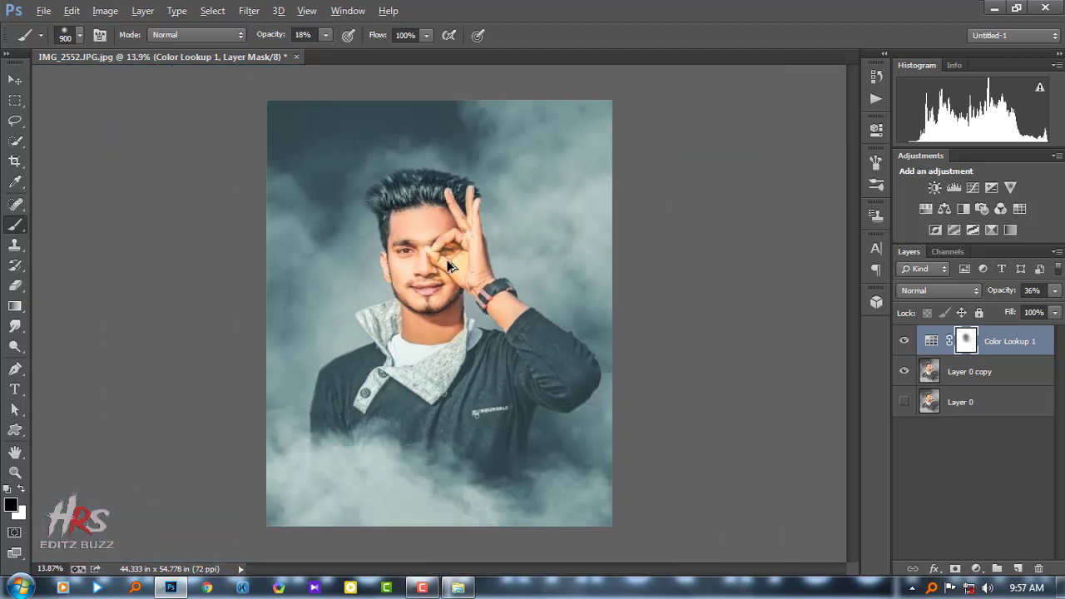
{"action": "right_click", "coordinate": [986, 376]}
{"action": "left_click", "coordinate": [691, 454]}
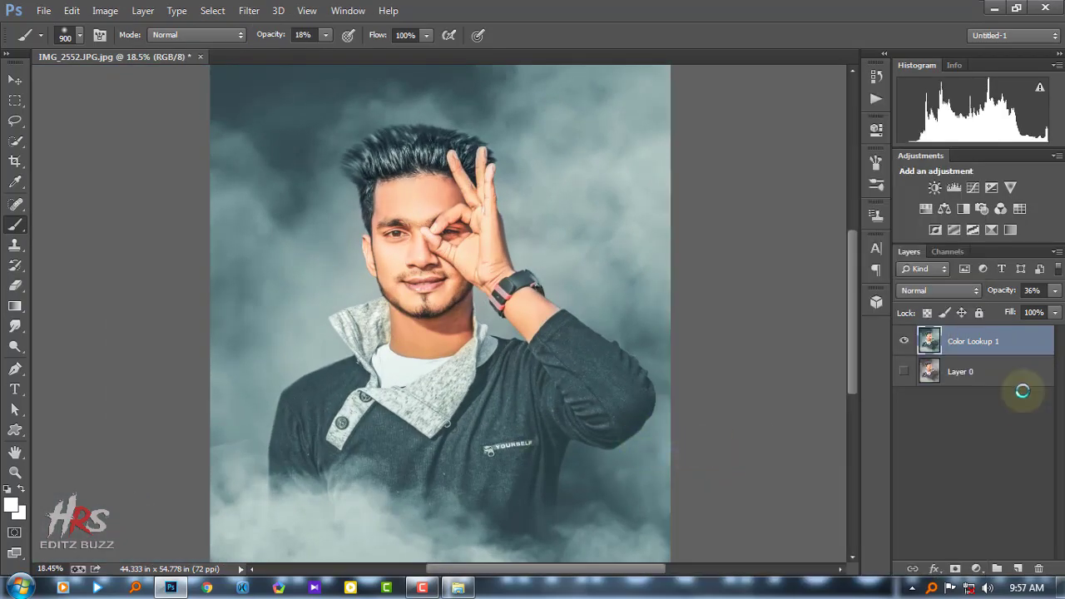
Step: Browse Hrs Editz Buzz > BG > 2018 > Leaf and drag the eye PNG into Photoshop
{"action": "scroll", "coordinate": [431, 216], "scroll_direction": "down", "scroll_amount": 1}
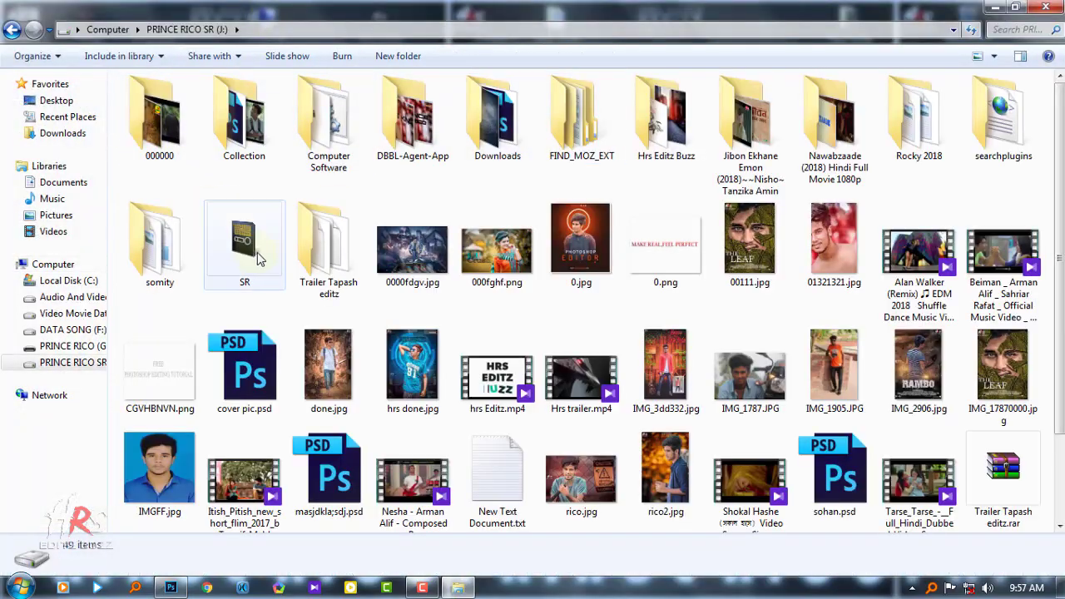
{"action": "left_click", "coordinate": [244, 241]}
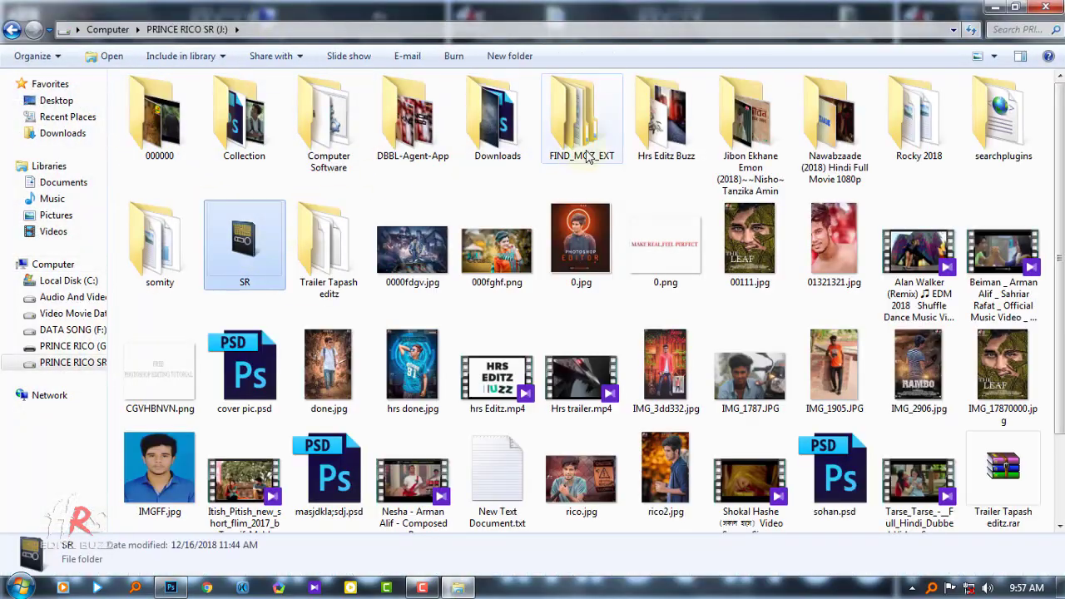
{"action": "double_click", "coordinate": [667, 116]}
{"action": "double_click", "coordinate": [313, 140]}
{"action": "double_click", "coordinate": [160, 117]}
{"action": "double_click", "coordinate": [160, 116]}
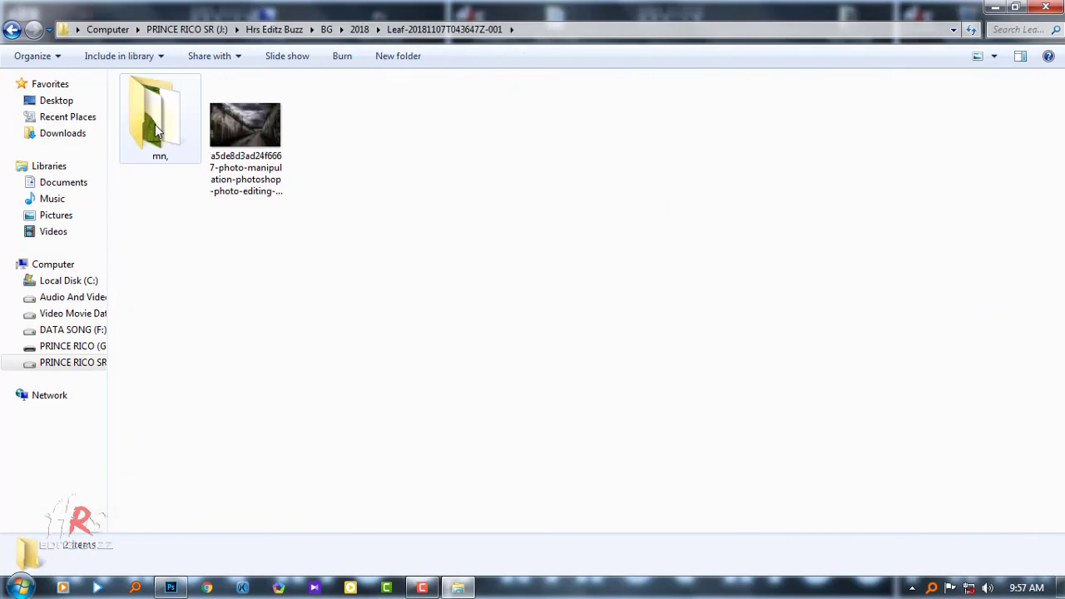
{"action": "double_click", "coordinate": [160, 117]}
{"action": "mouse_move", "coordinate": [150, 113]}
{"action": "left_mouse_down"}
{"action": "mouse_move", "coordinate": [187, 571]}
{"action": "mouse_move", "coordinate": [385, 381]}
{"action": "left_mouse_up"}
Step: Scale and squash the eye image to fit over the man's uncovered eye
{"action": "left_click_drag", "start_coordinate": [503, 377], "coordinate": [487, 326]}
{"action": "scroll", "coordinate": [571, 374], "scroll_direction": "up", "scroll_amount": 3}
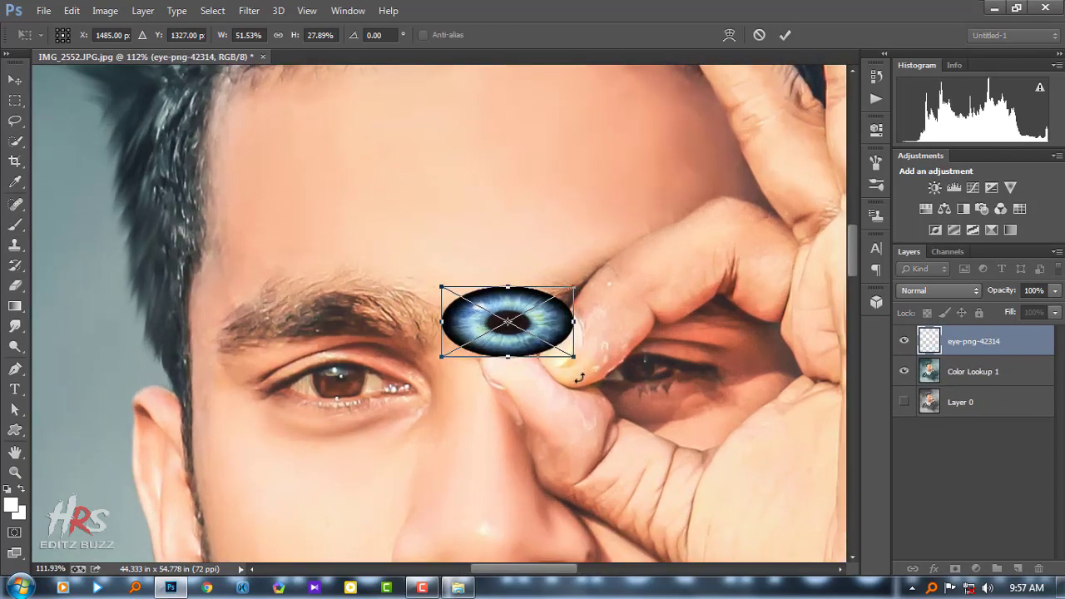
{"action": "mouse_move", "coordinate": [571, 374]}
{"action": "left_mouse_down"}
{"action": "mouse_move", "coordinate": [536, 372]}
{"action": "mouse_move", "coordinate": [514, 352]}
{"action": "mouse_move", "coordinate": [268, 448]}
{"action": "left_mouse_up"}
{"action": "scroll", "coordinate": [452, 313], "scroll_direction": "up", "scroll_amount": 3}
{"action": "scroll", "coordinate": [243, 464], "scroll_direction": "up", "scroll_amount": 2}
{"action": "scroll", "coordinate": [379, 408], "scroll_direction": "up", "scroll_amount": 2}
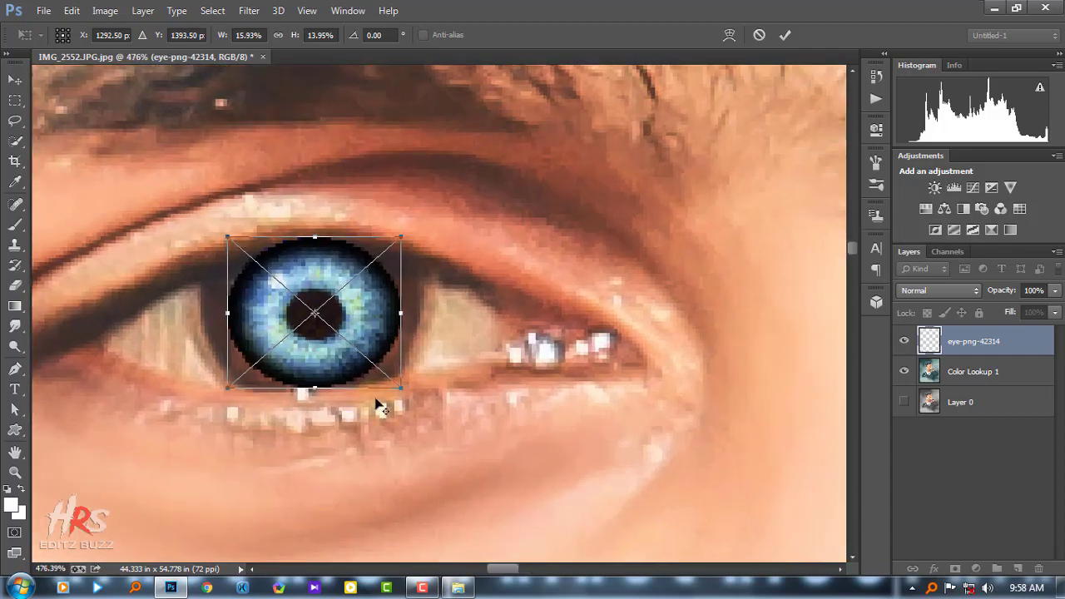
{"action": "left_click_drag", "start_coordinate": [408, 396], "coordinate": [416, 404]}
{"action": "left_click", "coordinate": [784, 35]}
Step: Rasterize the eye layer and erase its overlap along the eyelids
{"action": "key", "text": "b"}
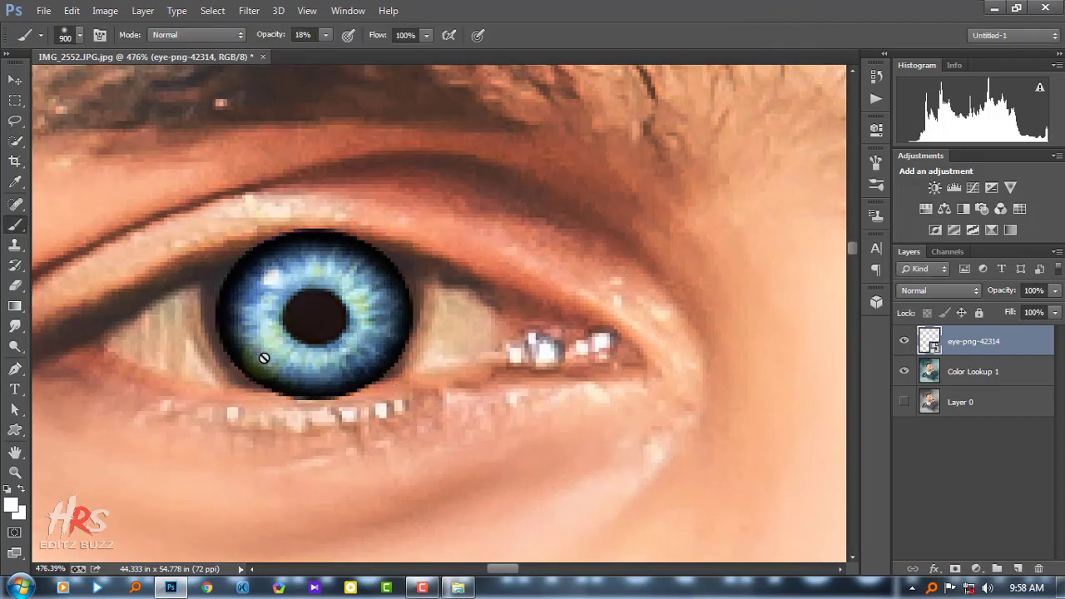
{"action": "left_click", "coordinate": [446, 331]}
{"action": "key", "text": "Return"}
{"action": "key", "text": "e"}
{"action": "scroll", "coordinate": [360, 412], "scroll_direction": "up", "scroll_amount": 1}
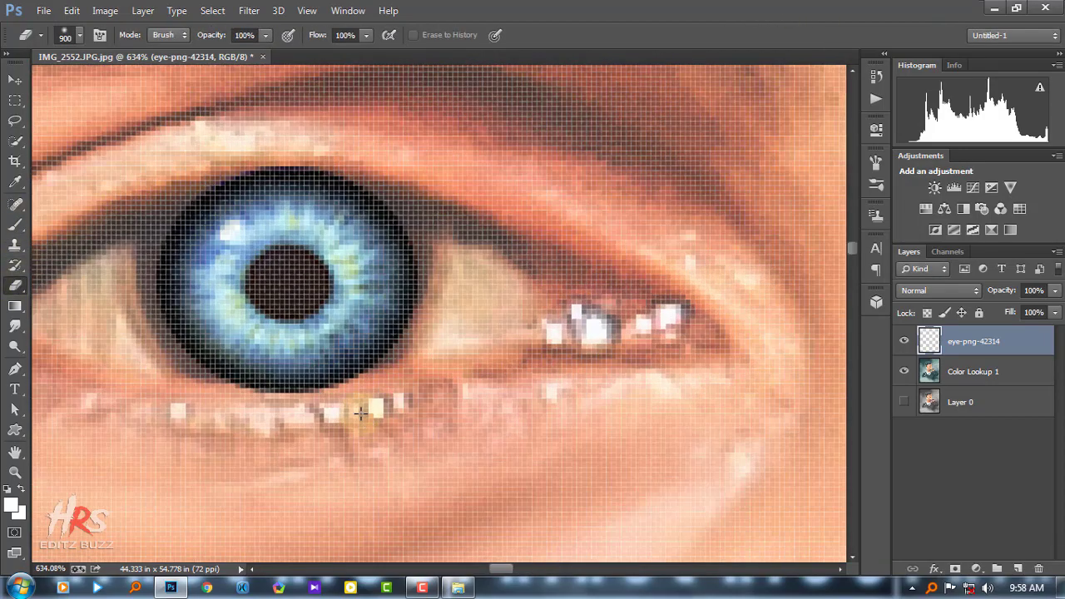
{"action": "scroll", "coordinate": [358, 405], "scroll_direction": "down", "scroll_amount": 1}
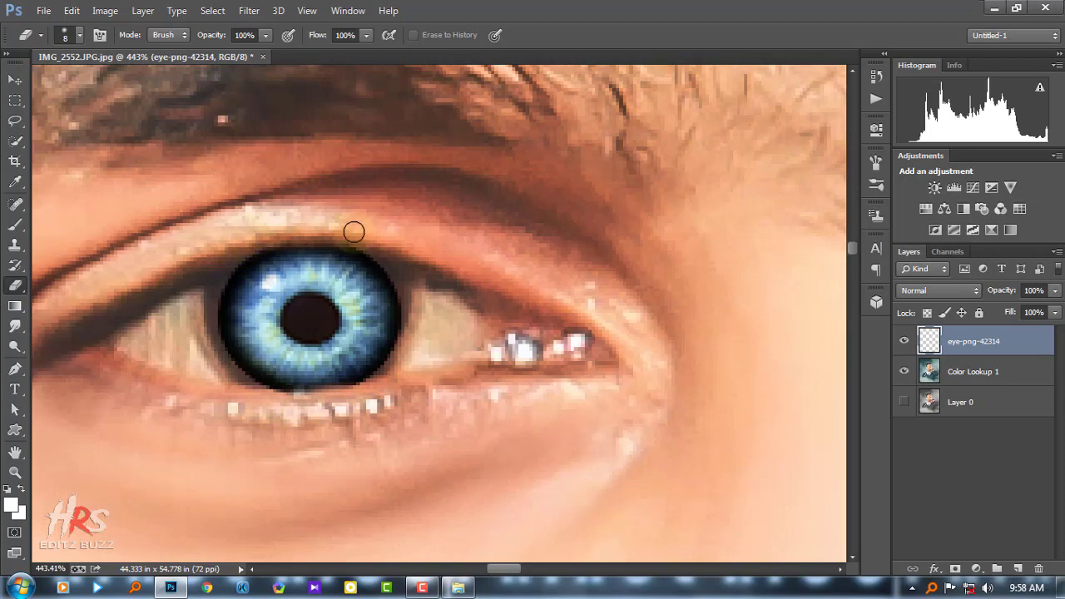
{"action": "scroll", "coordinate": [353, 231], "scroll_direction": "down", "scroll_amount": 2}
{"action": "scroll", "coordinate": [302, 205], "scroll_direction": "down", "scroll_amount": 3}
Step: Place a copy of the blue eye on the covered eye, scaled into the socket
{"action": "key", "text": "v"}
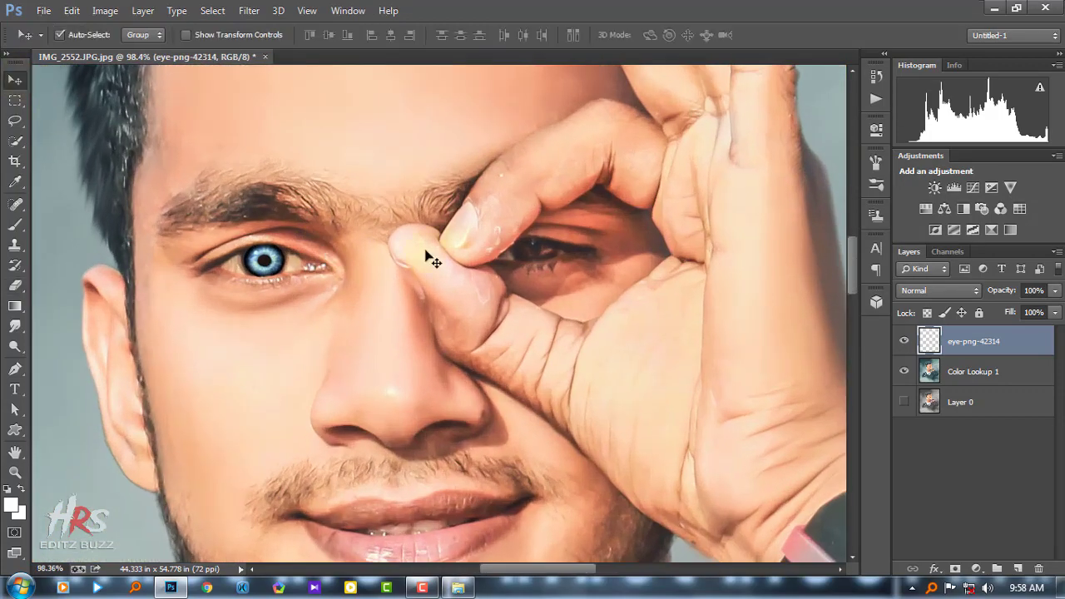
{"action": "scroll", "coordinate": [426, 250], "scroll_direction": "up", "scroll_amount": 1}
{"action": "left_click_drag", "start_coordinate": [181, 263], "coordinate": [587, 251]}
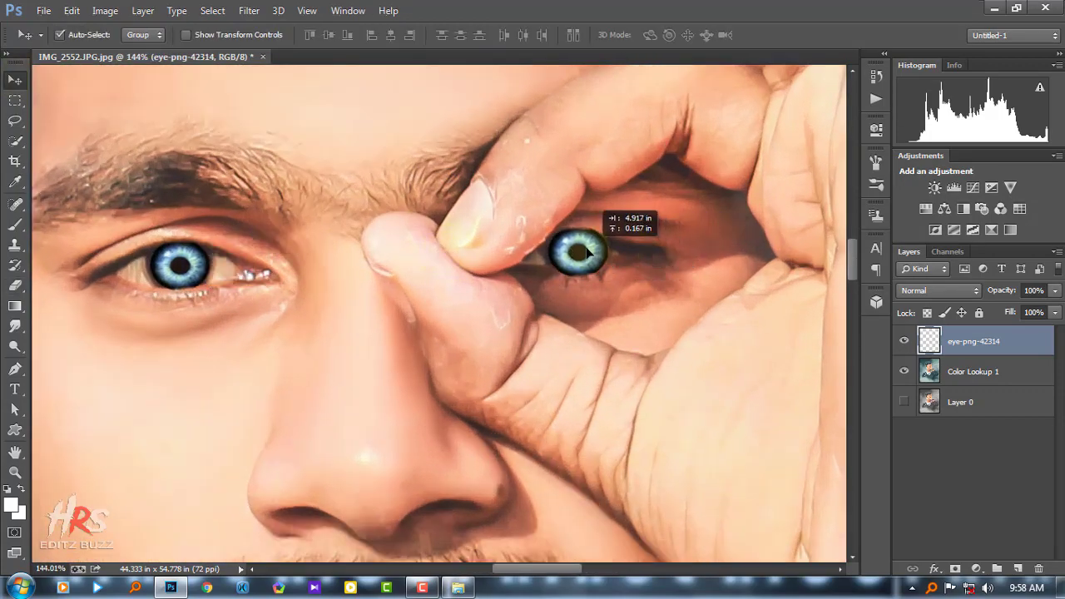
{"action": "scroll", "coordinate": [587, 251], "scroll_direction": "up", "scroll_amount": 2}
{"action": "scroll", "coordinate": [677, 238], "scroll_direction": "up", "scroll_amount": 1}
{"action": "key", "text": "ctrl+t"}
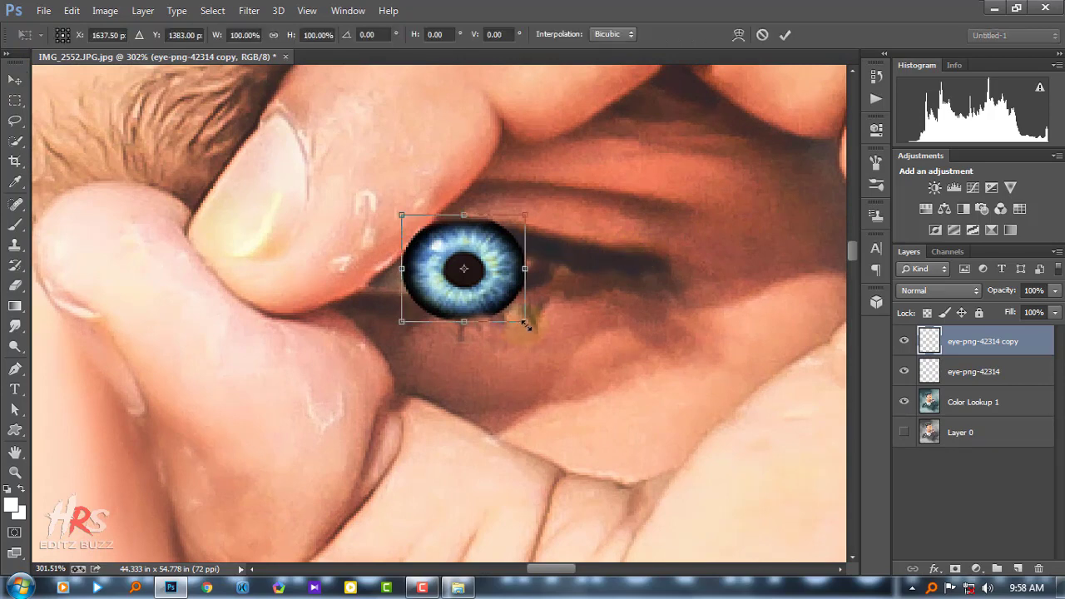
{"action": "left_click_drag", "start_coordinate": [526, 325], "coordinate": [509, 307]}
{"action": "mouse_move", "coordinate": [493, 268]}
{"action": "left_mouse_down"}
{"action": "mouse_move", "coordinate": [503, 271]}
{"action": "mouse_move", "coordinate": [488, 264]}
{"action": "left_mouse_up"}
{"action": "left_click", "coordinate": [785, 34]}
{"action": "scroll", "coordinate": [479, 239], "scroll_direction": "up", "scroll_amount": 1}
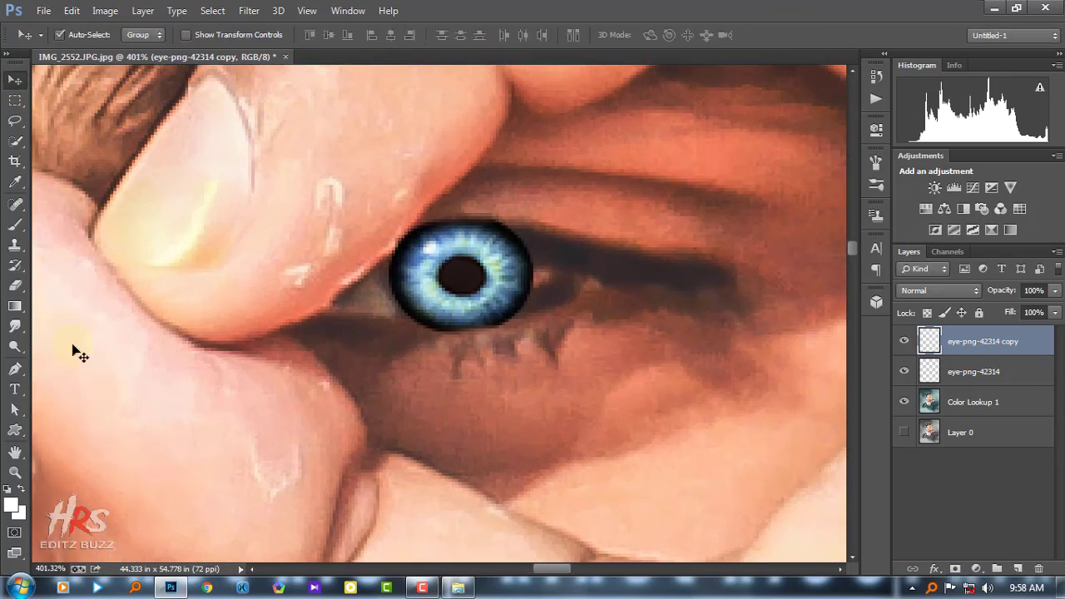
Step: Erase the lower rim of the eye copy
{"action": "left_click", "coordinate": [15, 285]}
{"action": "left_click_drag", "start_coordinate": [407, 334], "coordinate": [506, 334]}
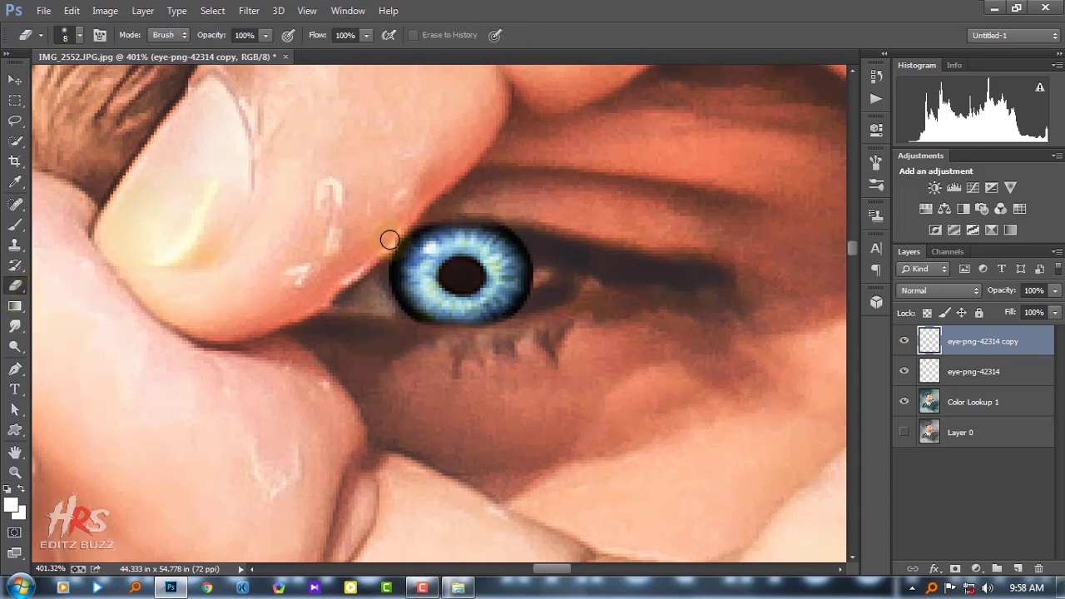
{"action": "scroll", "coordinate": [459, 209], "scroll_direction": "down", "scroll_amount": 3}
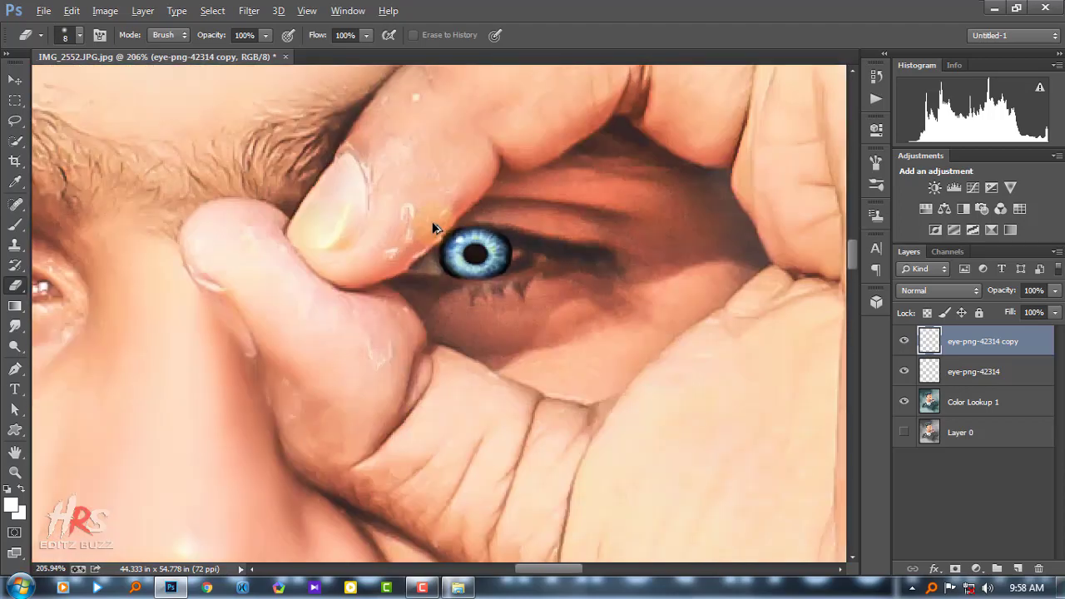
{"action": "scroll", "coordinate": [431, 222], "scroll_direction": "down", "scroll_amount": 2}
Step: Select both eye layers together with the Color Lookup layer
{"action": "left_click", "coordinate": [991, 372], "text": "shift"}
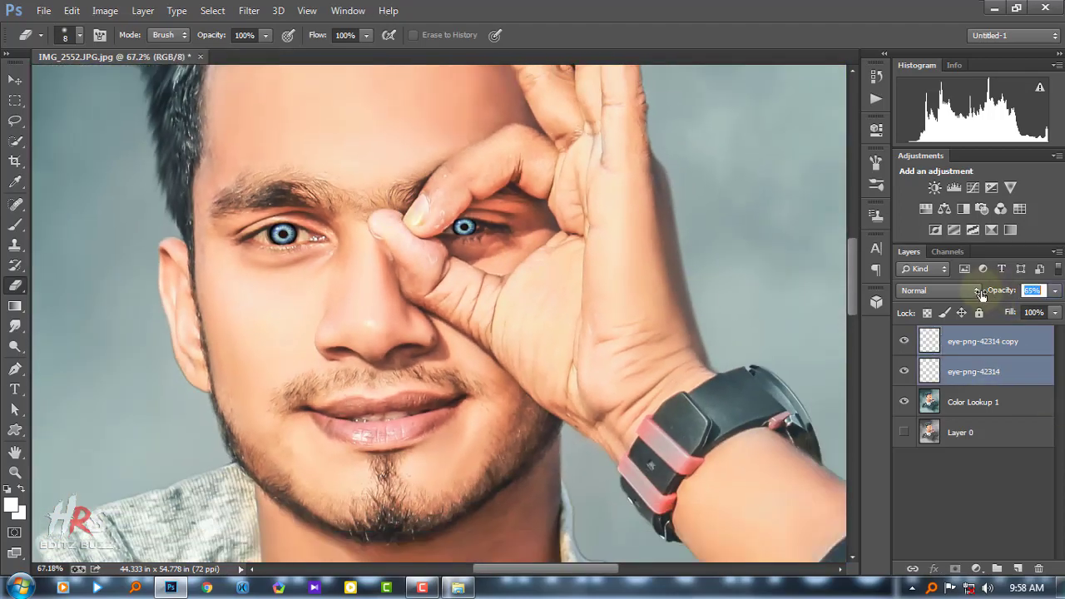
{"action": "scroll", "coordinate": [441, 232], "scroll_direction": "down", "scroll_amount": 2}
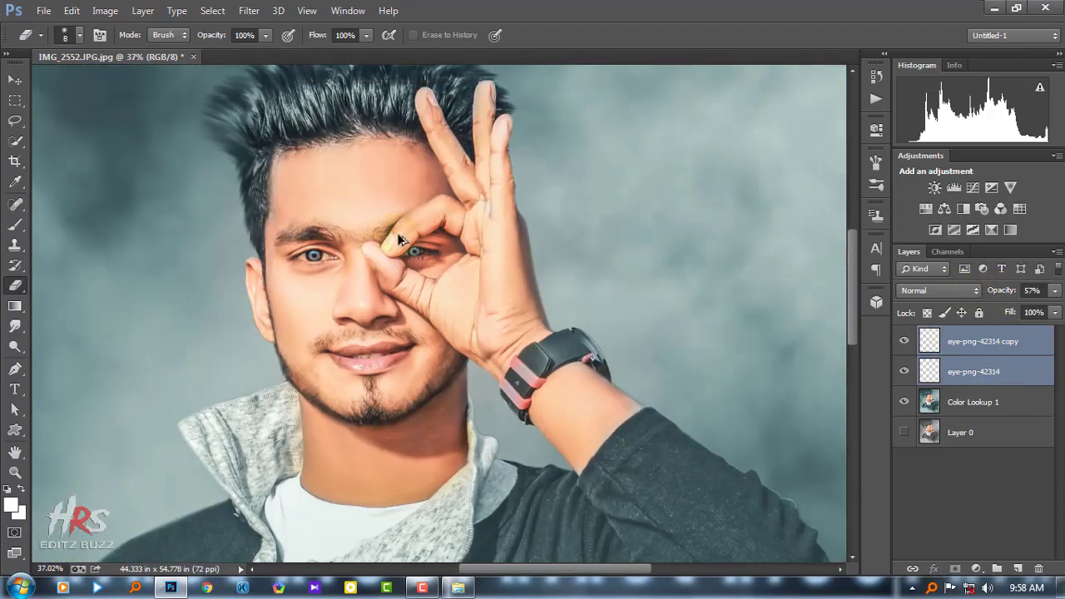
{"action": "scroll", "coordinate": [441, 232], "scroll_direction": "down", "scroll_amount": 2}
{"action": "scroll", "coordinate": [442, 231], "scroll_direction": "up", "scroll_amount": 1}
{"action": "scroll", "coordinate": [441, 231], "scroll_direction": "down", "scroll_amount": 1}
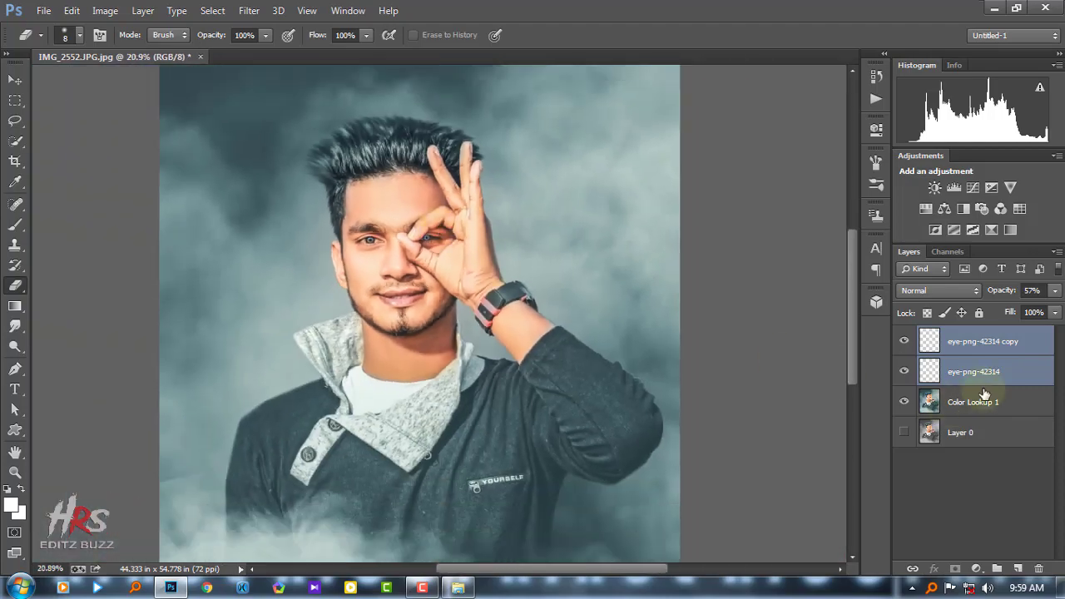
{"action": "left_click", "coordinate": [975, 403], "text": "shift"}
Step: Merge the eye and Color Lookup layers and duplicate the merged layer
{"action": "right_click", "coordinate": [974, 403]}
{"action": "left_click", "coordinate": [701, 447]}
{"action": "mouse_move", "coordinate": [1013, 366]}
{"action": "left_mouse_down"}
{"action": "mouse_move", "coordinate": [999, 513]}
{"action": "mouse_move", "coordinate": [1017, 568]}
{"action": "left_mouse_up"}
{"action": "scroll", "coordinate": [414, 233], "scroll_direction": "down", "scroll_amount": 1}
{"action": "scroll", "coordinate": [414, 233], "scroll_direction": "down", "scroll_amount": 1}
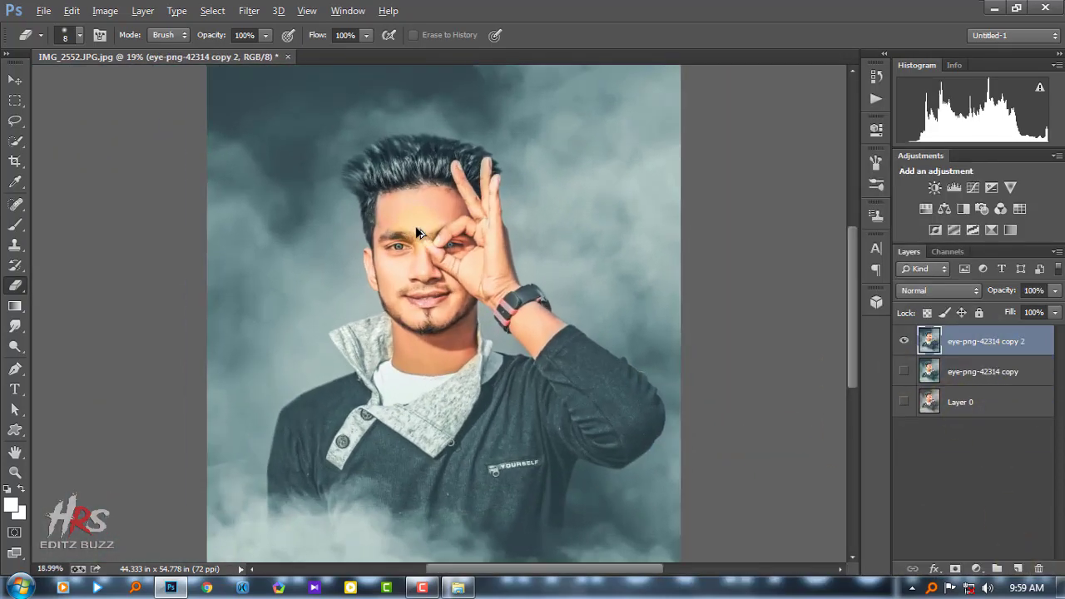
{"action": "scroll", "coordinate": [415, 225], "scroll_direction": "up", "scroll_amount": 5}
{"action": "scroll", "coordinate": [393, 233], "scroll_direction": "up", "scroll_amount": 1}
Step: Smudge a slit through the eyebrow hairs with a small soft round brush
{"action": "key", "text": "r"}
{"action": "right_click", "coordinate": [356, 260]}
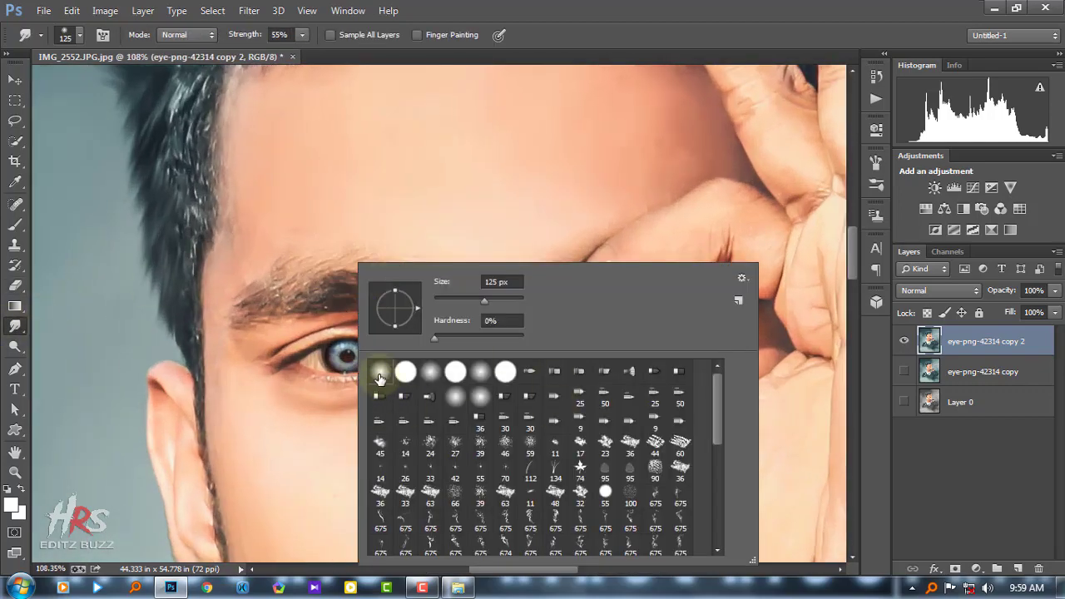
{"action": "double_click", "coordinate": [408, 373]}
{"action": "scroll", "coordinate": [285, 240], "scroll_direction": "up", "scroll_amount": 2}
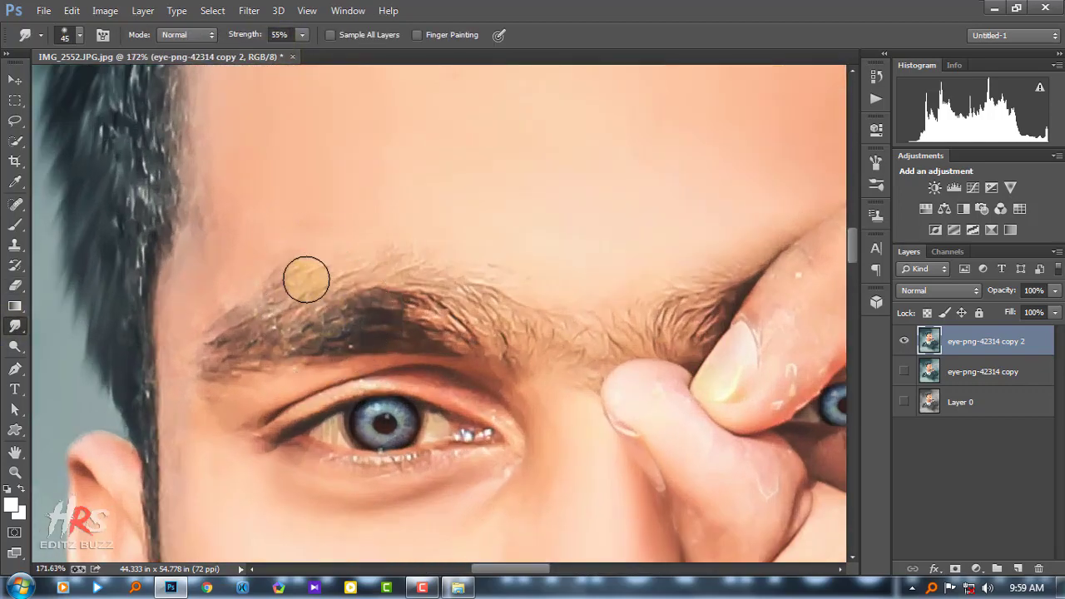
{"action": "scroll", "coordinate": [309, 293], "scroll_direction": "up", "scroll_amount": 1}
{"action": "key", "text": "bracketleft"}
{"action": "left_click_drag", "start_coordinate": [274, 255], "coordinate": [371, 388]}
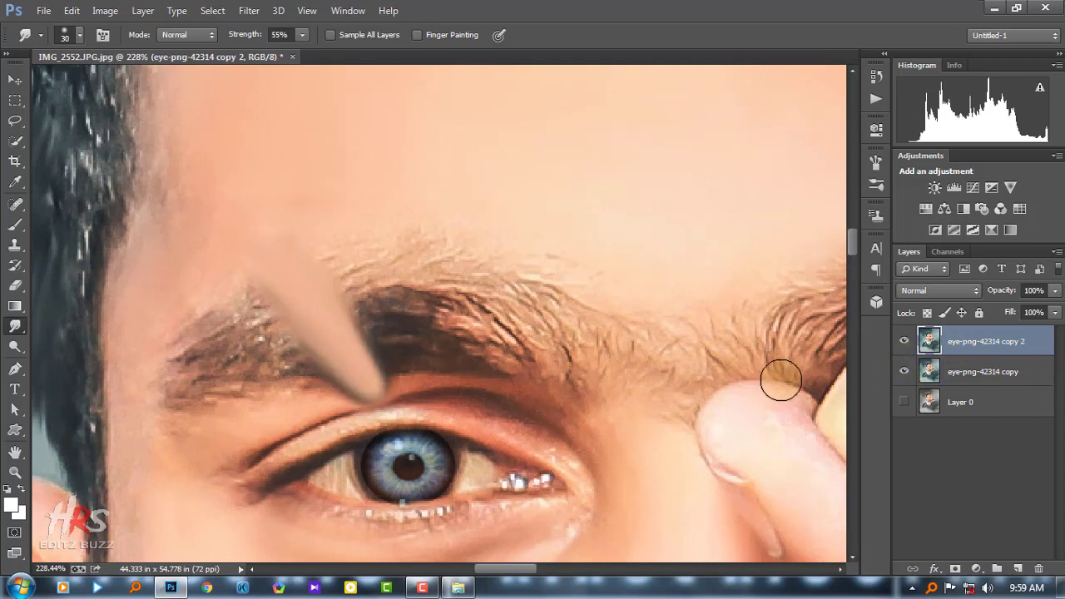
{"action": "scroll", "coordinate": [233, 366], "scroll_direction": "up", "scroll_amount": 1}
Step: Erase stray smudges along the brow line and clean the slit's edges
{"action": "key", "text": "e"}
{"action": "scroll", "coordinate": [392, 366], "scroll_direction": "up", "scroll_amount": 1}
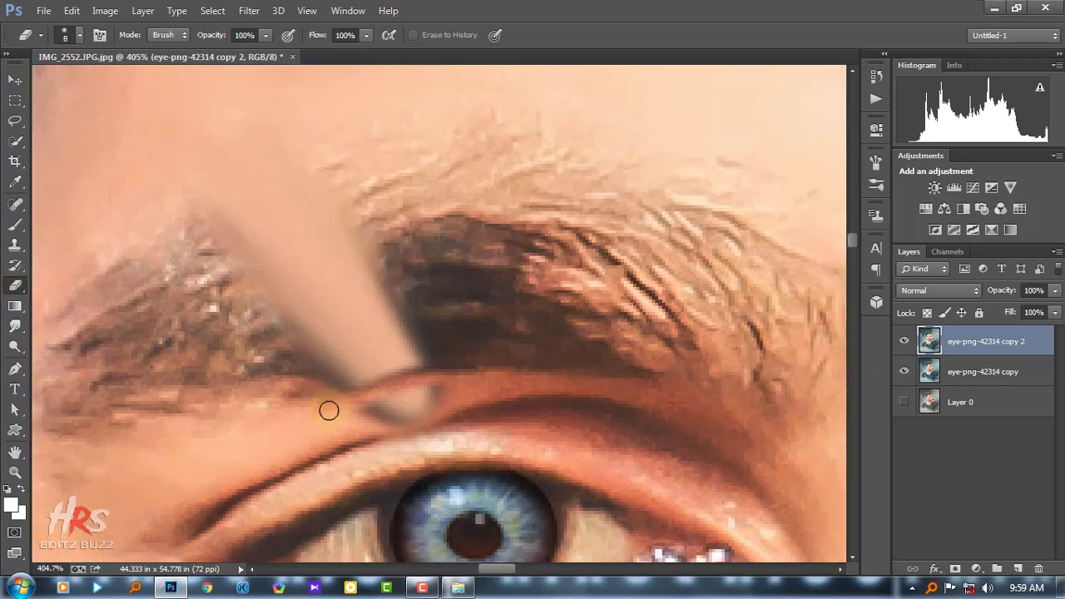
{"action": "left_click_drag", "start_coordinate": [455, 405], "coordinate": [259, 396]}
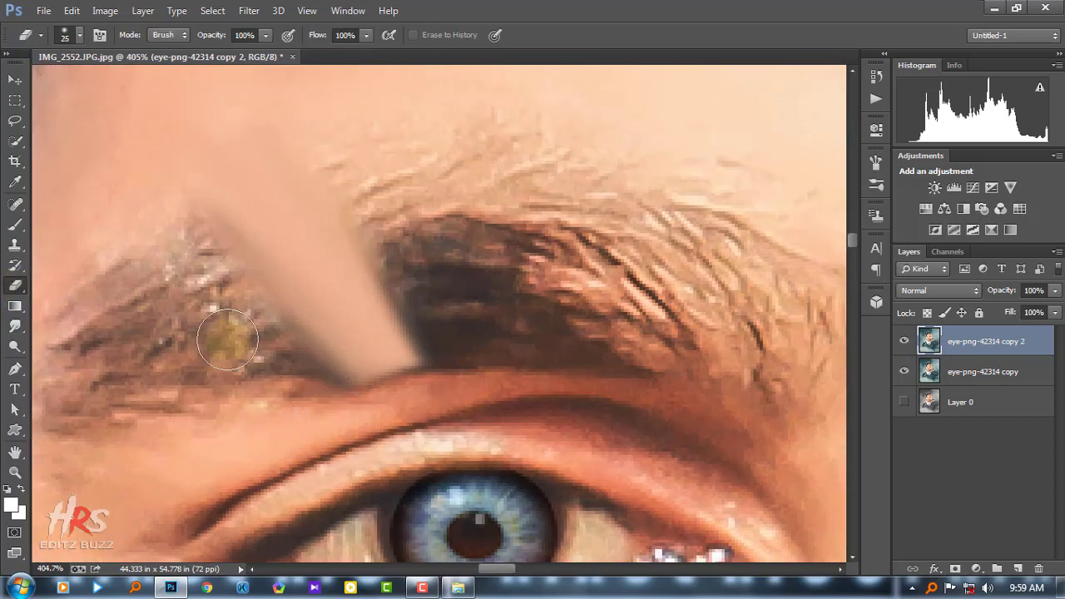
{"action": "left_click_drag", "start_coordinate": [327, 372], "coordinate": [338, 384]}
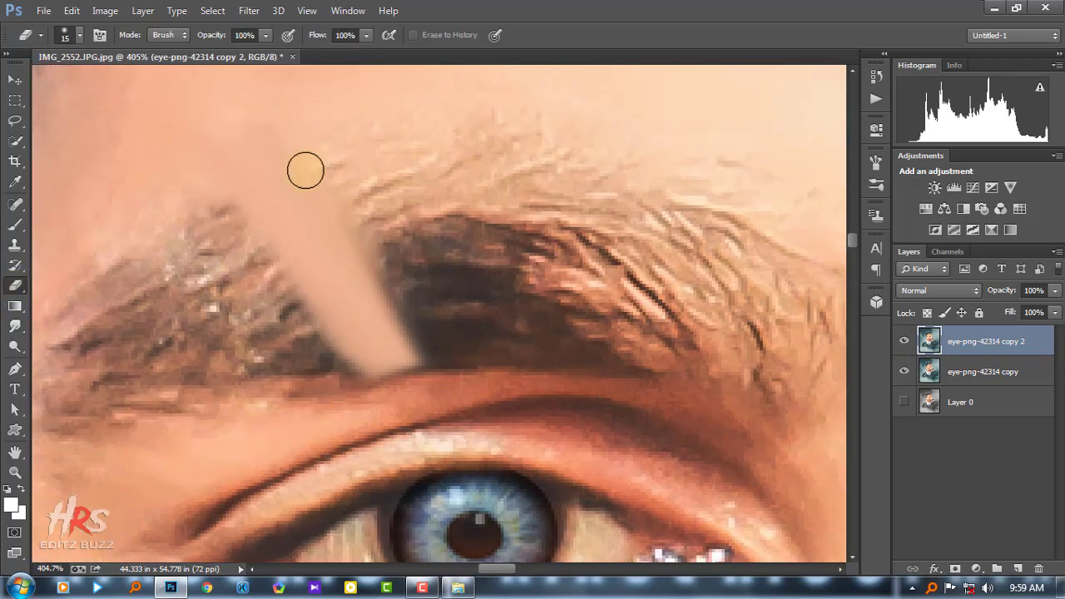
{"action": "left_click_drag", "start_coordinate": [412, 317], "coordinate": [358, 220]}
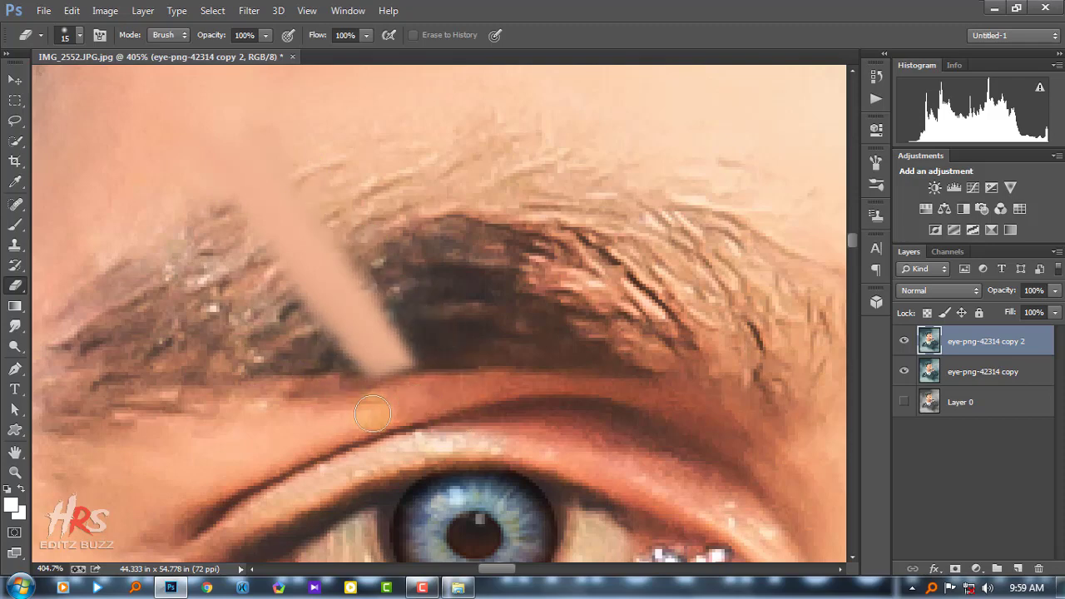
Step: Choose Flatten Image from the layer options
{"action": "left_click", "coordinate": [15, 327]}
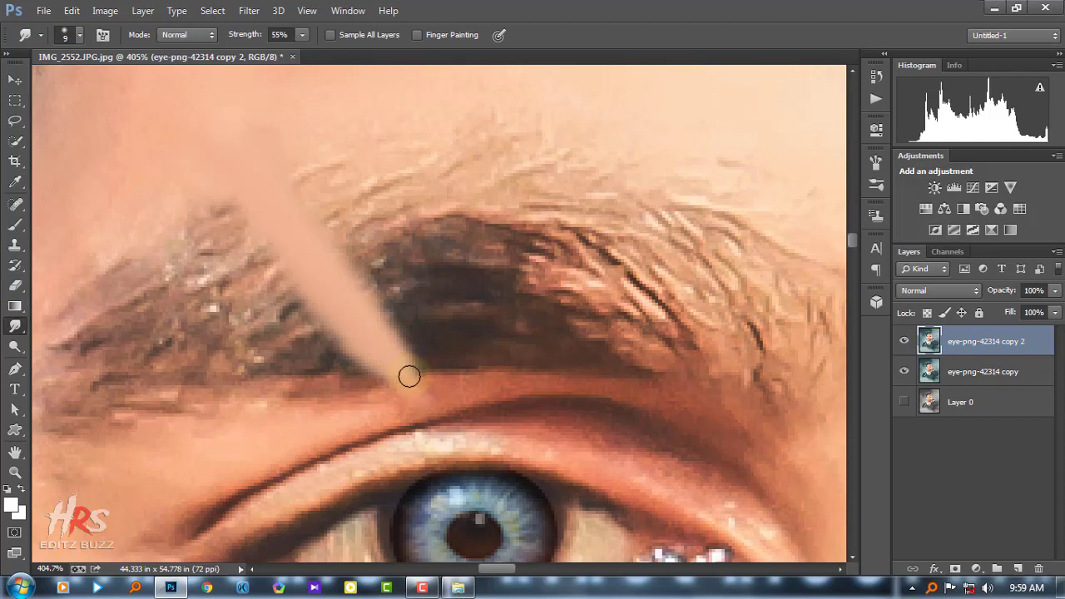
{"action": "scroll", "coordinate": [284, 216], "scroll_direction": "down", "scroll_amount": 3}
{"action": "scroll", "coordinate": [279, 208], "scroll_direction": "down", "scroll_amount": 3}
{"action": "scroll", "coordinate": [277, 186], "scroll_direction": "down", "scroll_amount": 3}
{"action": "scroll", "coordinate": [322, 169], "scroll_direction": "down", "scroll_amount": 3}
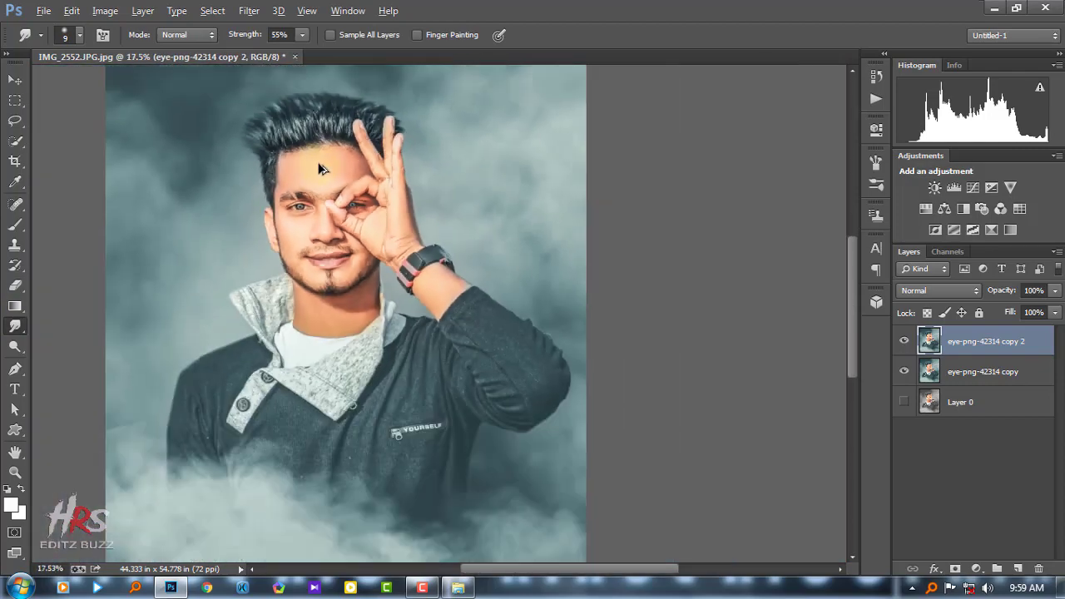
{"action": "scroll", "coordinate": [322, 169], "scroll_direction": "up", "scroll_amount": 1}
{"action": "right_click", "coordinate": [989, 349]}
{"action": "left_click", "coordinate": [718, 483]}
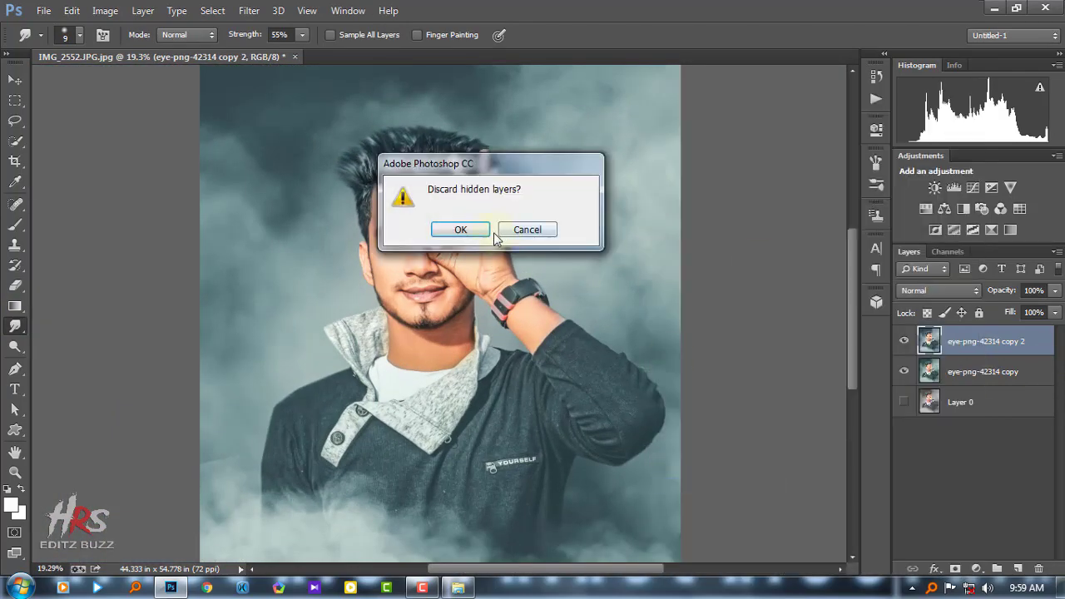
Step: Discard hidden layers, convert Background to Layer 0, duplicate it and hide the original
{"action": "left_click", "coordinate": [461, 229]}
{"action": "double_click", "coordinate": [978, 342]}
{"action": "left_click", "coordinate": [671, 181]}
{"action": "left_click_drag", "start_coordinate": [999, 344], "coordinate": [1017, 571]}
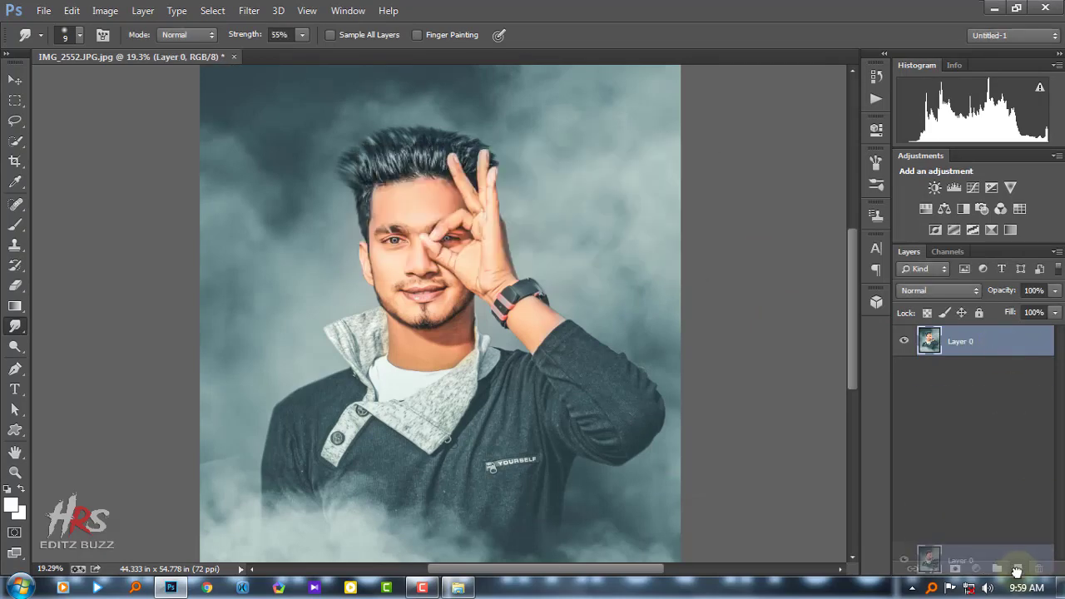
{"action": "left_click", "coordinate": [904, 372]}
{"action": "scroll", "coordinate": [434, 255], "scroll_direction": "down", "scroll_amount": 1}
Step: In Camera Raw Filter, set highlights -30, shadows -26 and blacks -19
{"action": "left_click", "coordinate": [249, 10]}
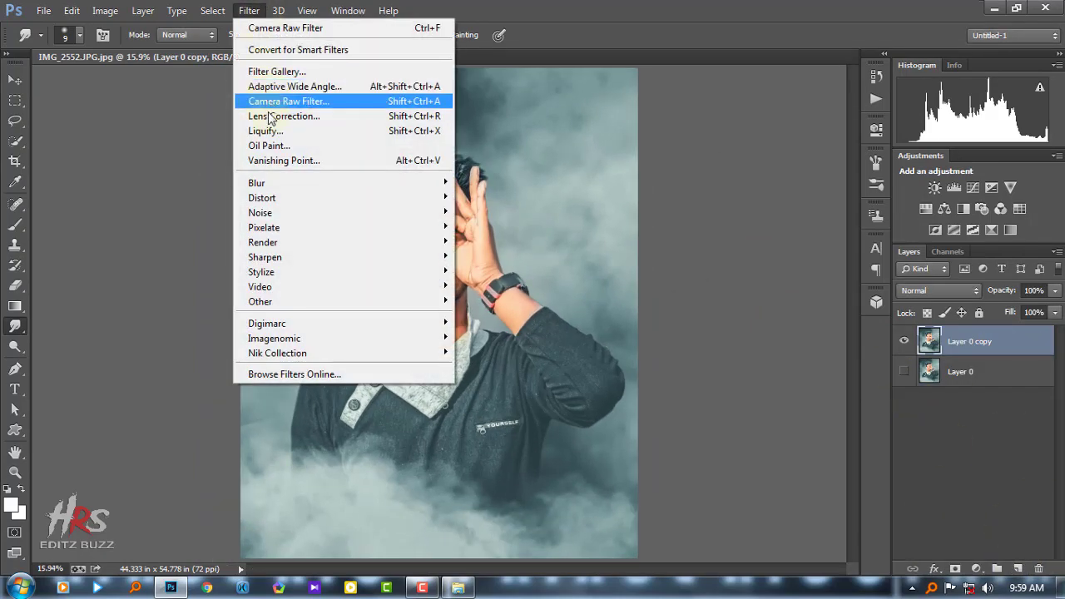
{"action": "left_click", "coordinate": [275, 100]}
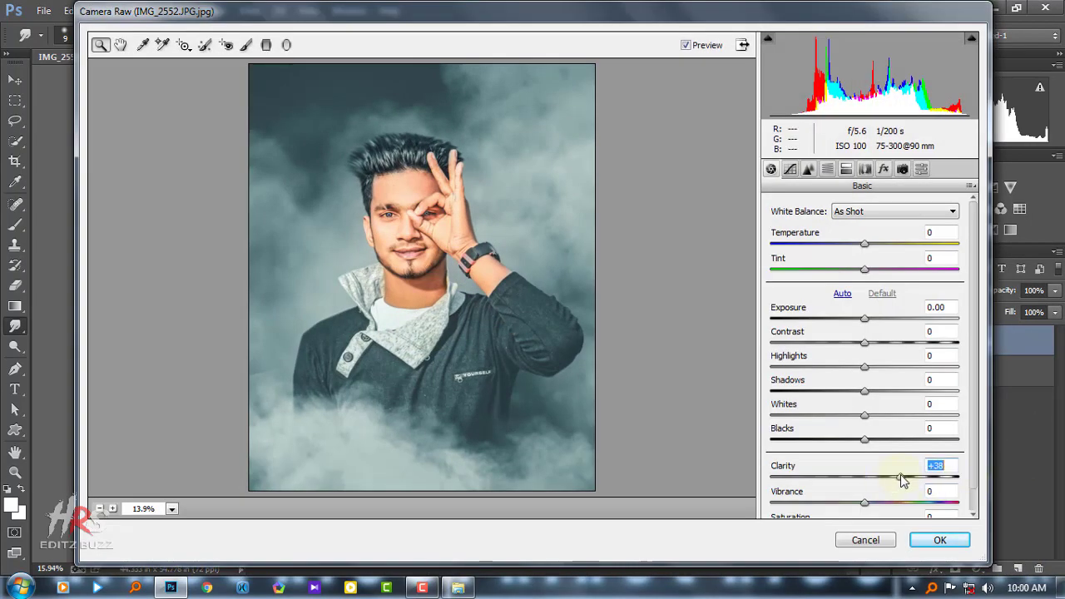
{"action": "left_click_drag", "start_coordinate": [844, 369], "coordinate": [823, 367]}
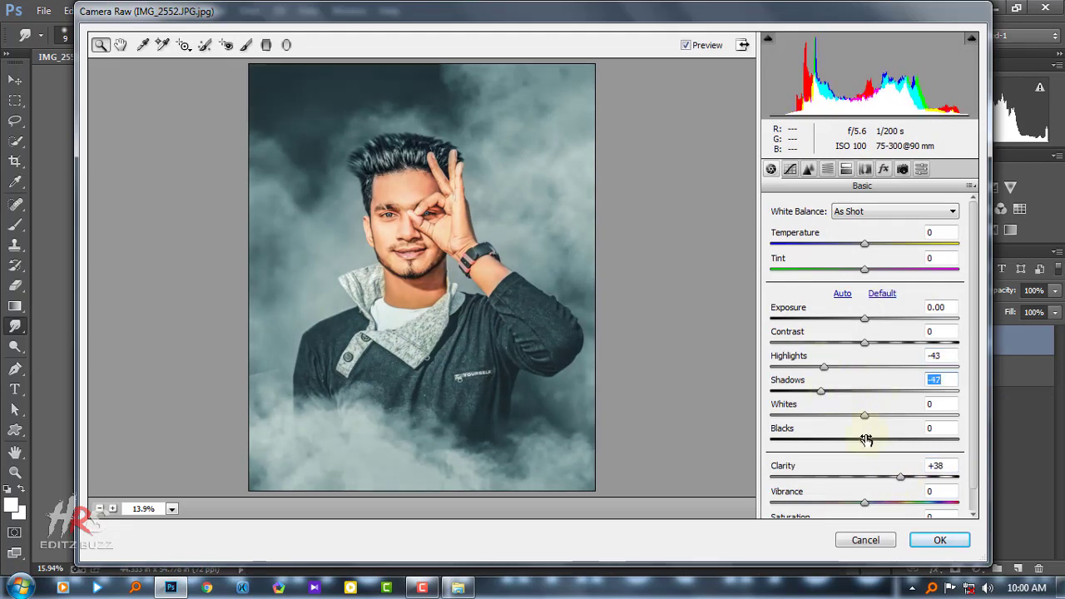
{"action": "left_click_drag", "start_coordinate": [866, 439], "coordinate": [885, 418]}
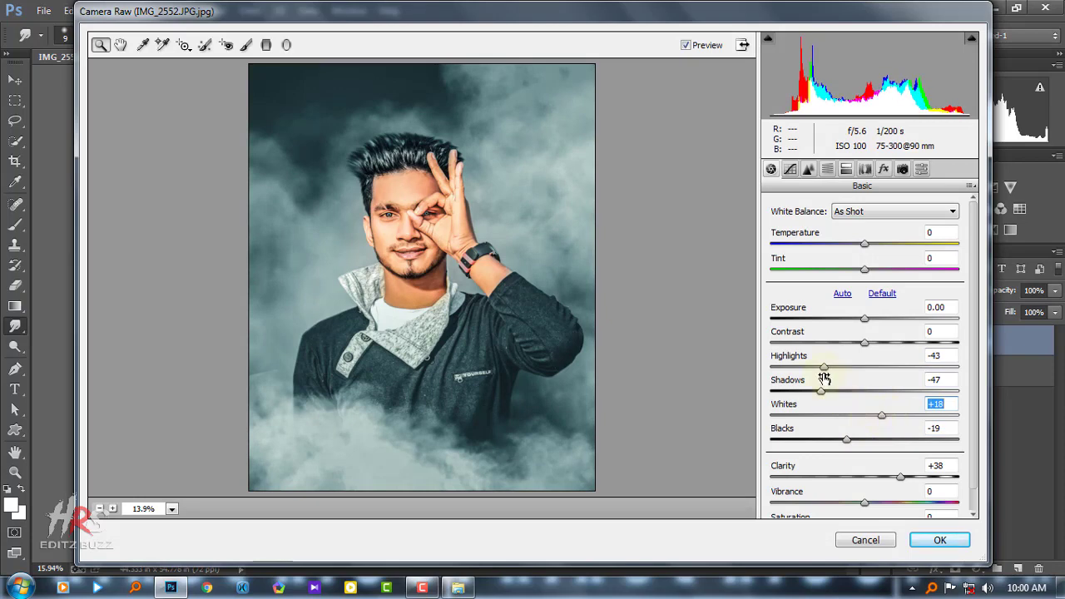
{"action": "mouse_move", "coordinate": [824, 368]}
{"action": "left_mouse_down"}
{"action": "mouse_move", "coordinate": [836, 369]}
{"action": "mouse_move", "coordinate": [840, 390]}
{"action": "left_mouse_up"}
{"action": "left_click", "coordinate": [421, 297]}
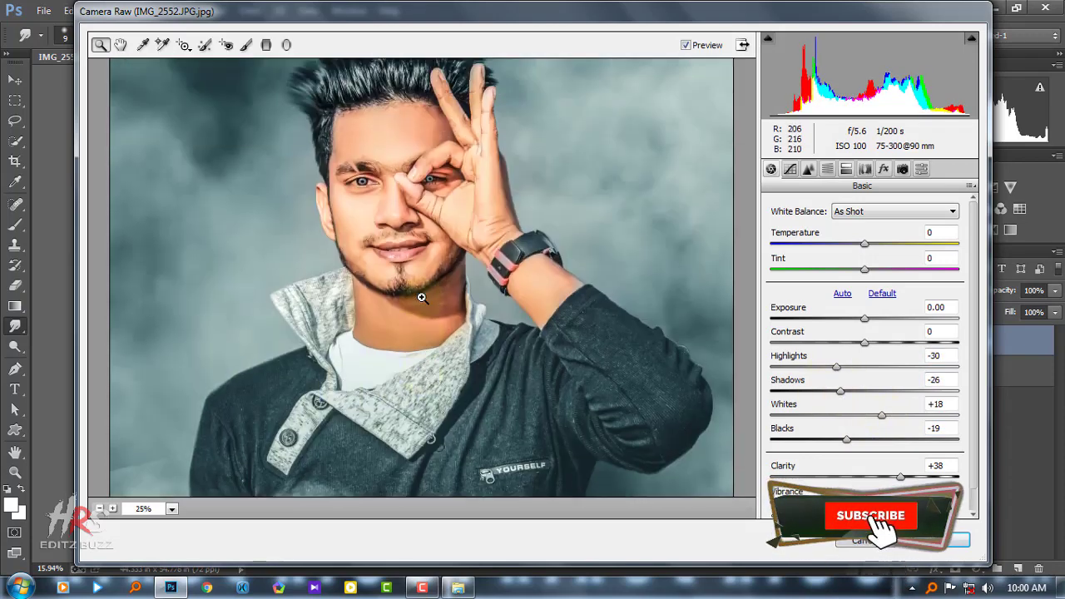
Step: Add sharpening amount 17 and luminance noise reduction 14
{"action": "left_click", "coordinate": [808, 169]}
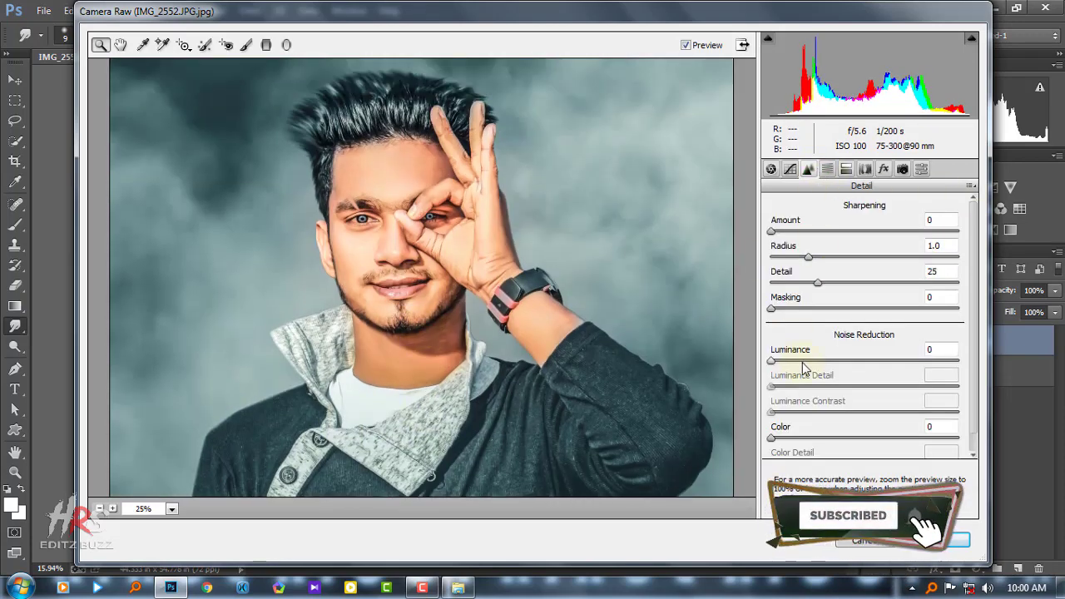
{"action": "left_click_drag", "start_coordinate": [771, 360], "coordinate": [797, 361]}
{"action": "left_click_drag", "start_coordinate": [771, 230], "coordinate": [792, 230]}
{"action": "key", "text": "ctrl+minus"}
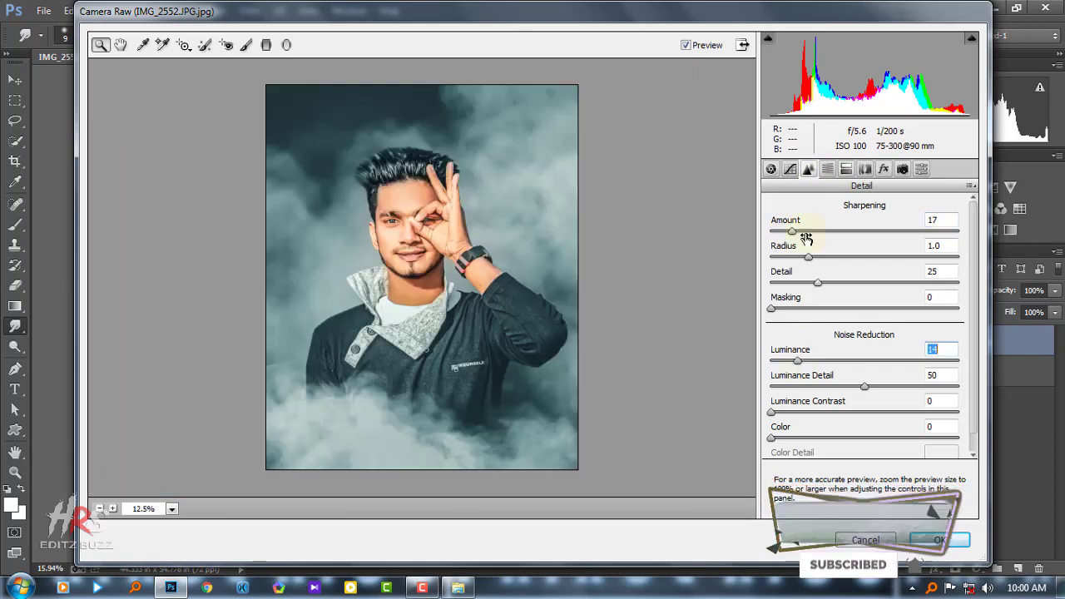
Step: Mute orange saturation in the HSL settings and apply the Camera Raw filter
{"action": "left_click", "coordinate": [828, 169]}
{"action": "left_click", "coordinate": [819, 229]}
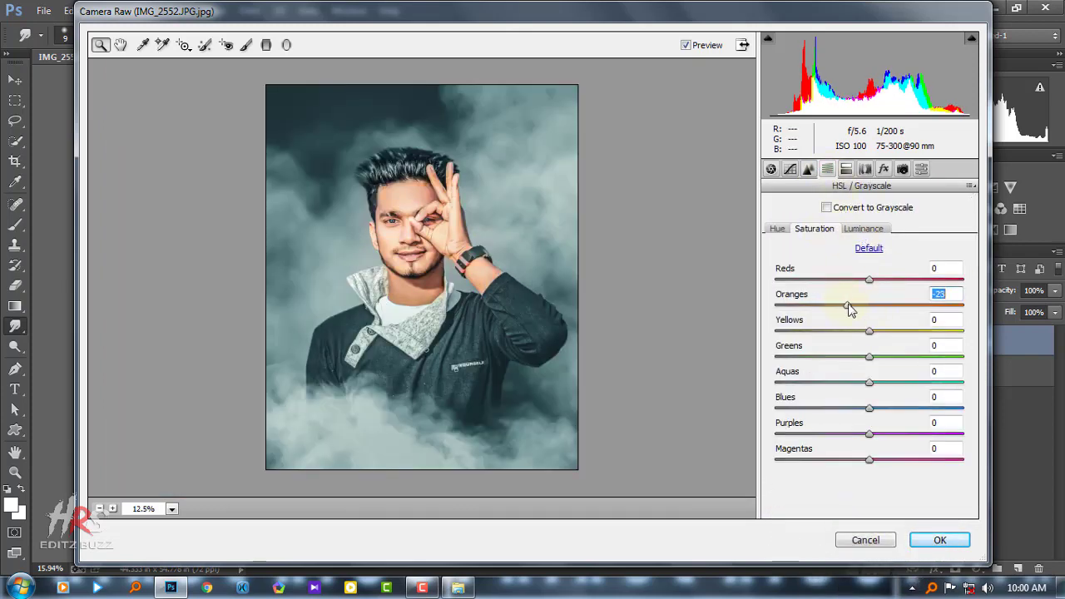
{"action": "left_click", "coordinate": [871, 229]}
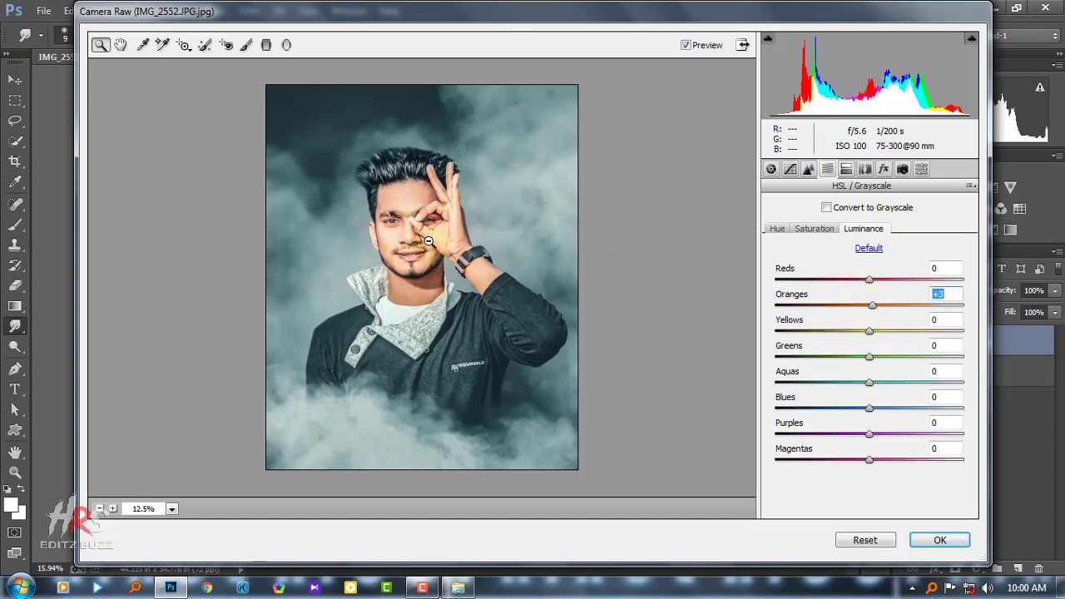
{"action": "left_click", "coordinate": [938, 540]}
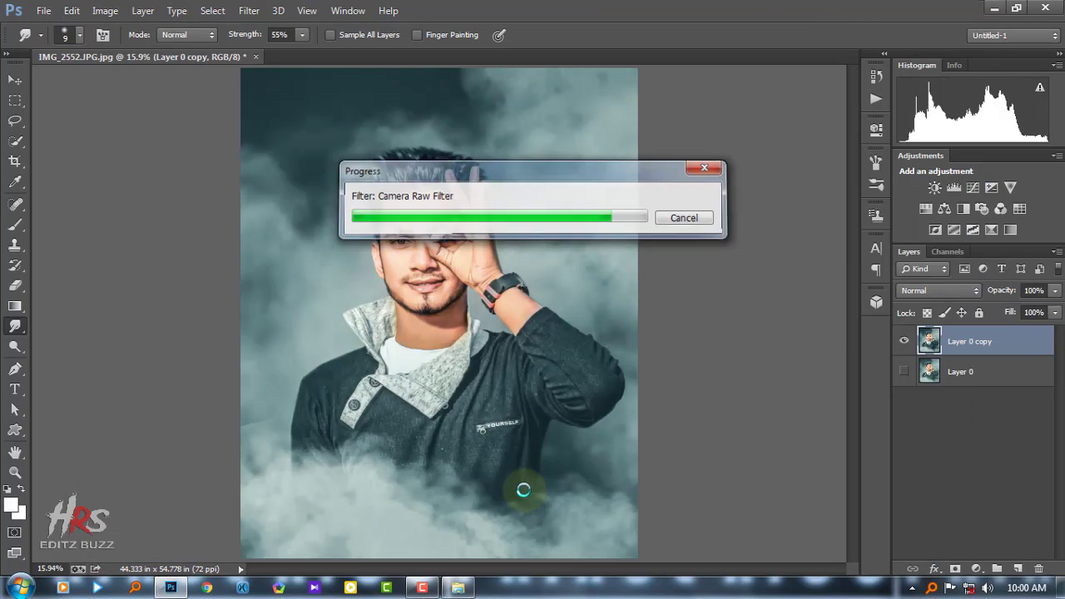
{"action": "left_click", "coordinate": [423, 587]}
Step: Duplicate the filtered layer and add a Vibrance layer with slightly raised vibrance and saturation
{"action": "left_click", "coordinate": [986, 525]}
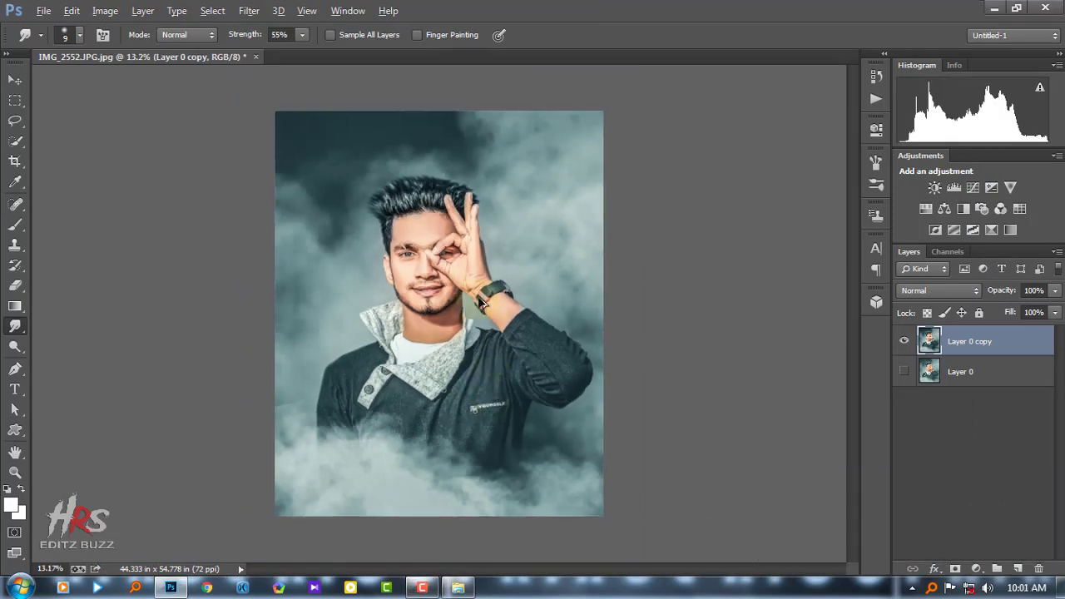
{"action": "left_click_drag", "start_coordinate": [998, 341], "coordinate": [1018, 569]}
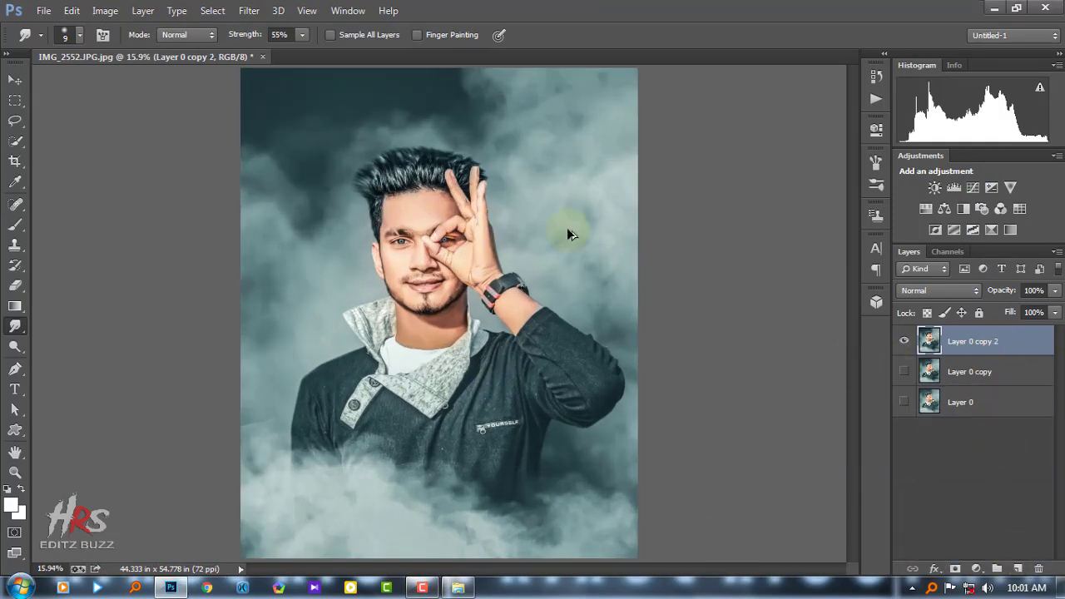
{"action": "key", "text": "ctrl+minus"}
{"action": "left_click", "coordinate": [976, 570]}
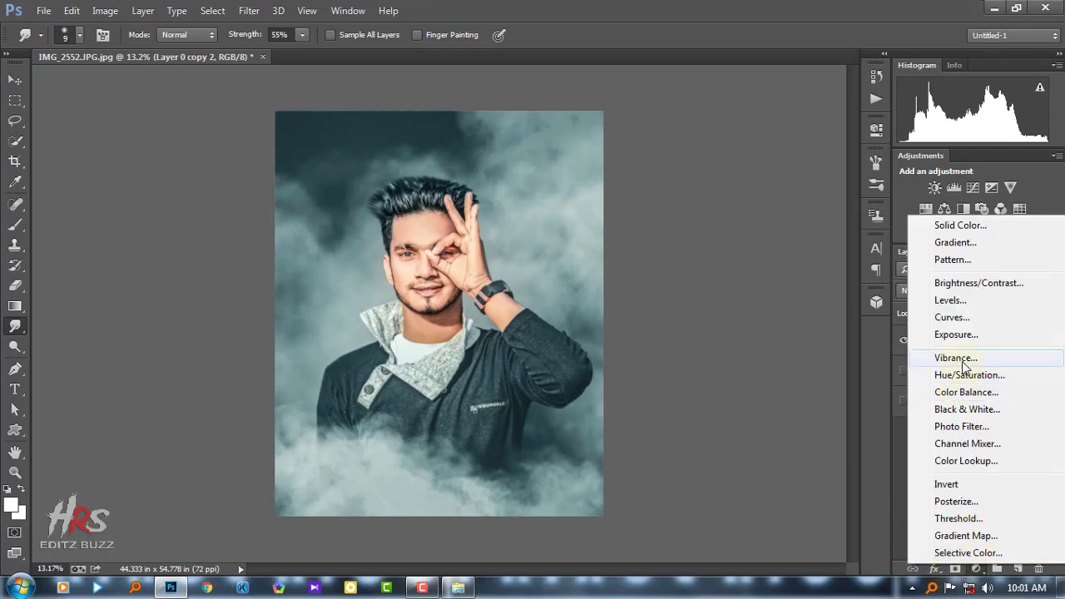
{"action": "left_click", "coordinate": [956, 358]}
{"action": "left_click_drag", "start_coordinate": [774, 180], "coordinate": [773, 214]}
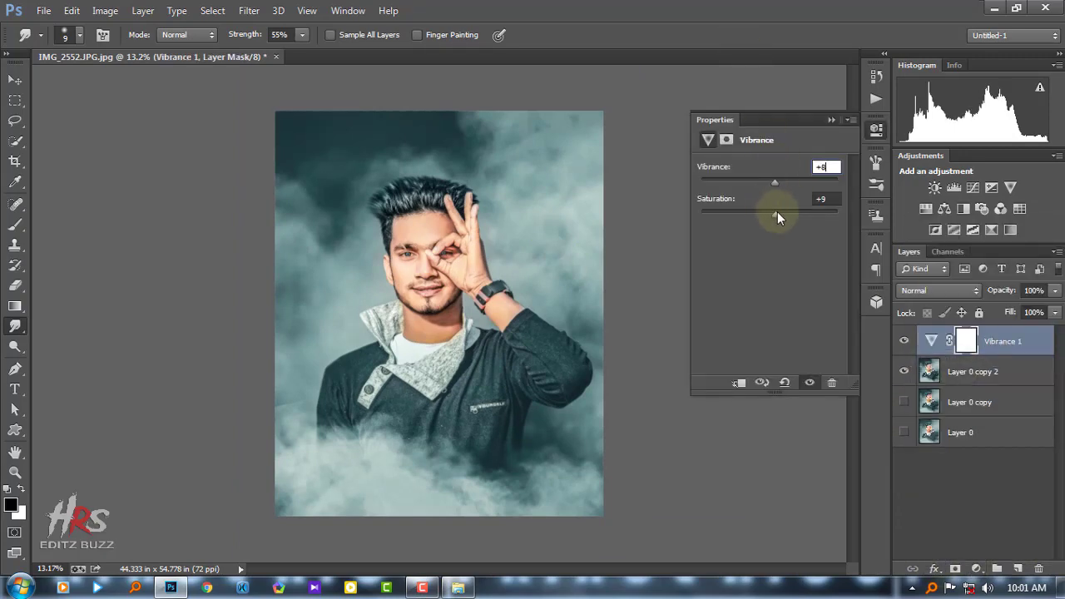
{"action": "left_click", "coordinate": [830, 122]}
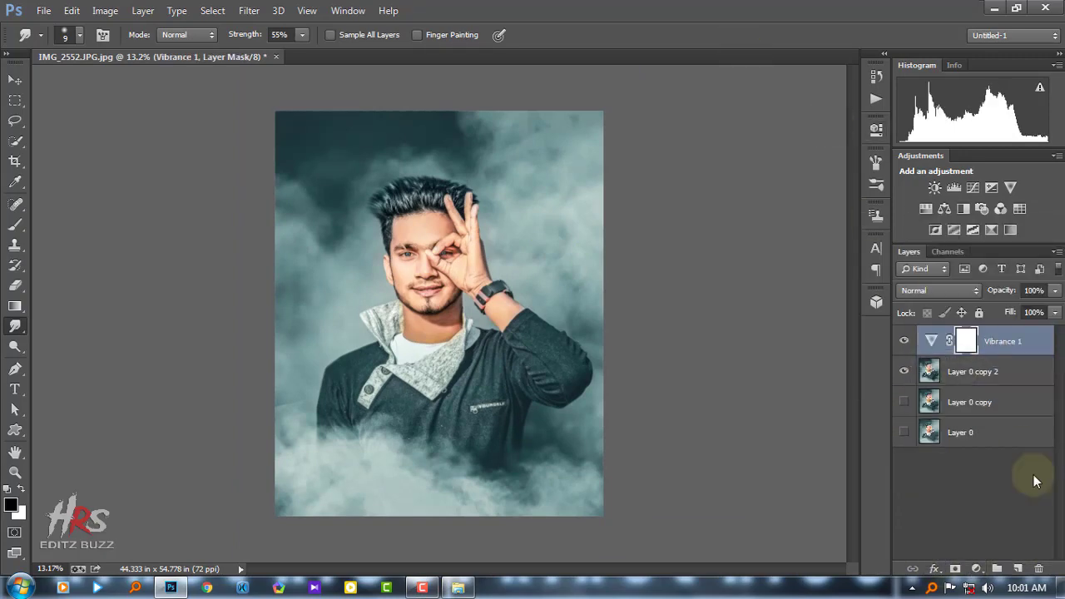
Step: Add an Exposure adjustment layer with offset about +0.04 and gamma 0.95
{"action": "left_click", "coordinate": [978, 569]}
{"action": "left_click", "coordinate": [957, 333]}
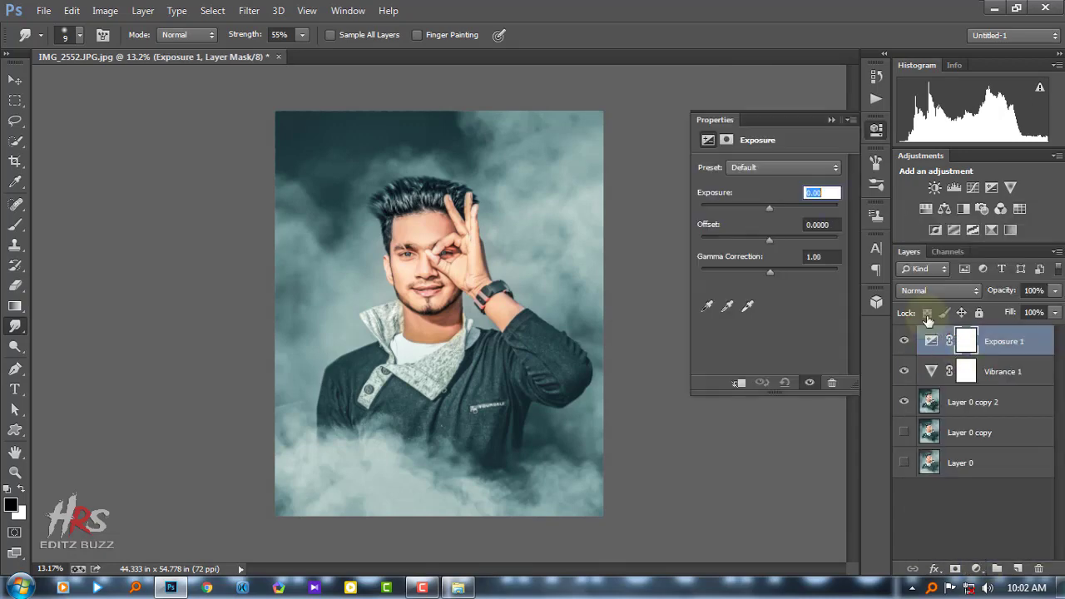
{"action": "left_click", "coordinate": [779, 240]}
{"action": "left_click", "coordinate": [774, 270]}
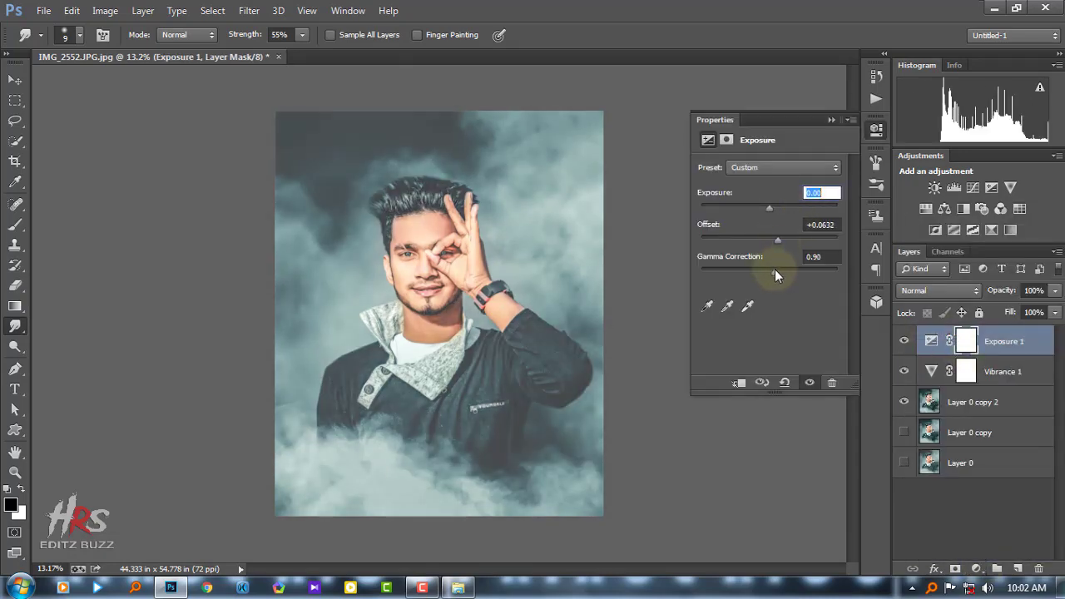
{"action": "left_click_drag", "start_coordinate": [780, 244], "coordinate": [774, 238]}
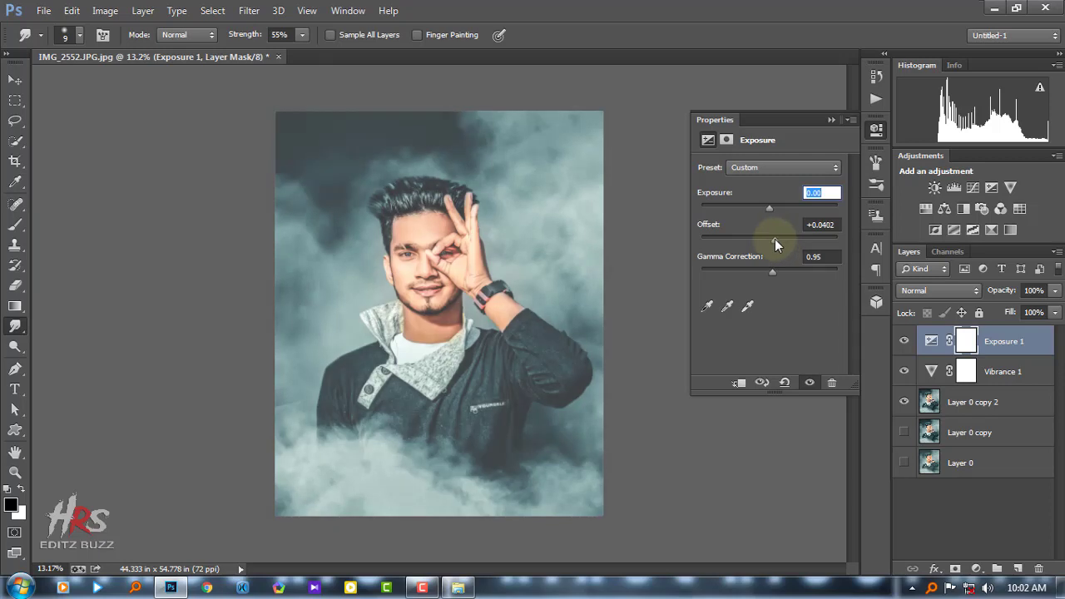
{"action": "left_click", "coordinate": [831, 119]}
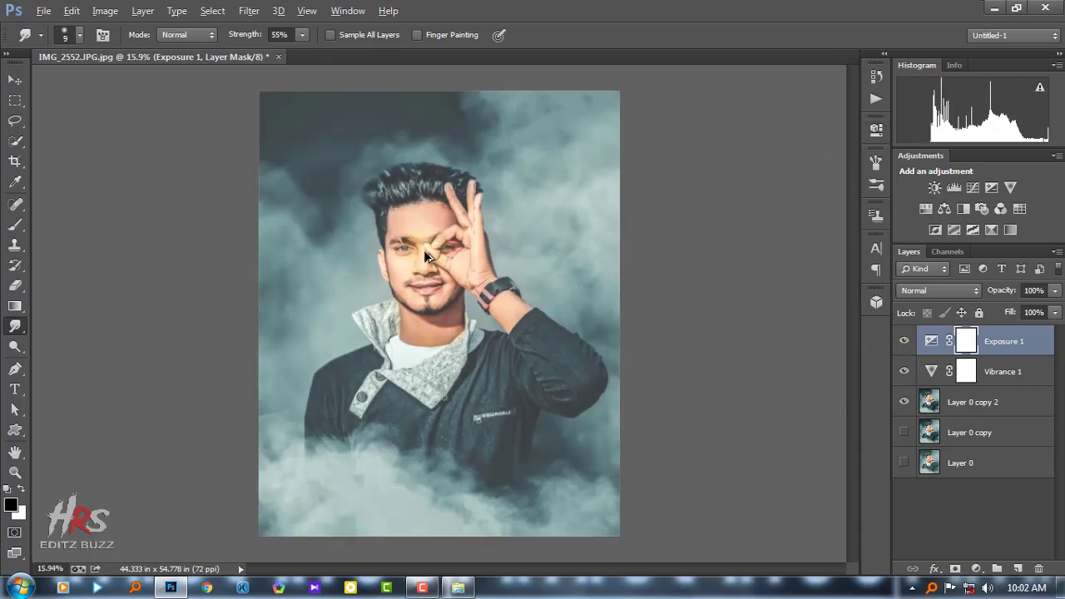
Step: Paint black on the Exposure mask to remove the effect from the face
{"action": "scroll", "coordinate": [424, 249], "scroll_direction": "up", "scroll_amount": 5}
{"action": "left_click", "coordinate": [13, 233]}
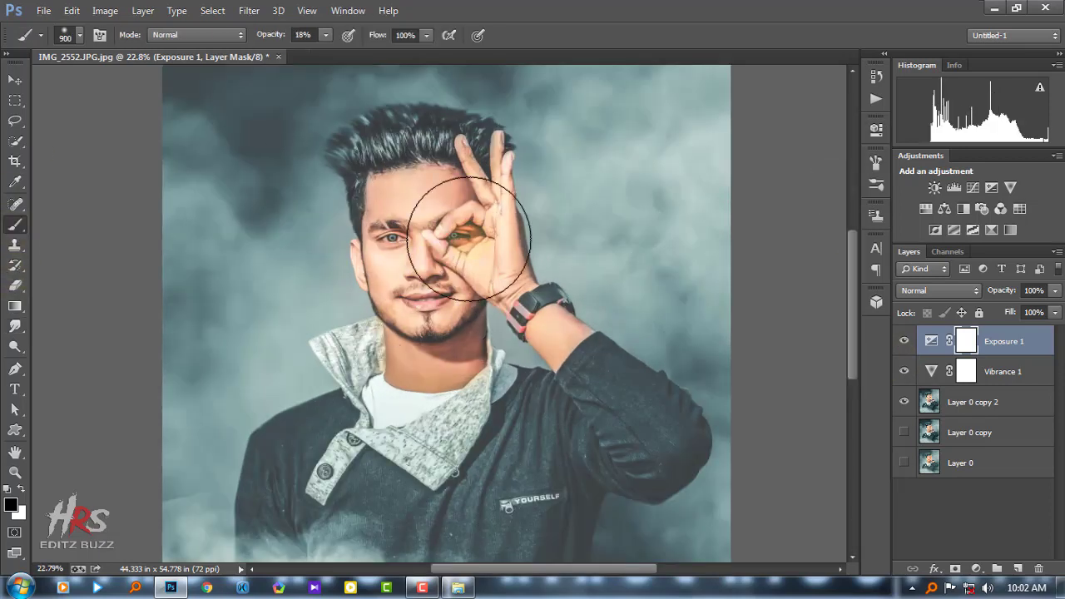
{"action": "left_click_drag", "start_coordinate": [469, 239], "coordinate": [459, 170]}
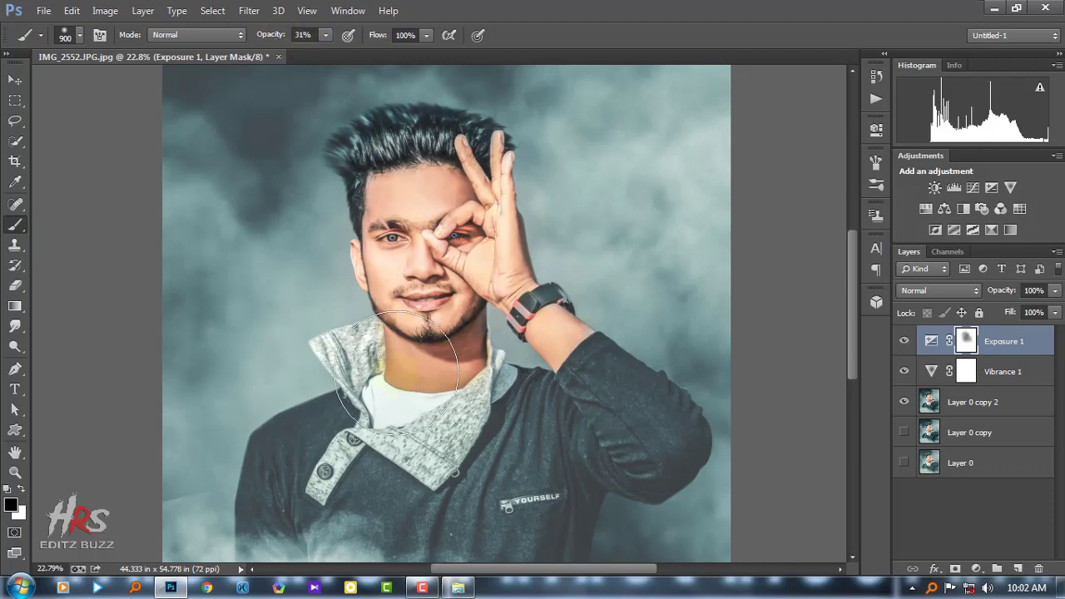
Step: Select the top three visible layers and choose Flatten Image
{"action": "scroll", "coordinate": [417, 193], "scroll_direction": "down", "scroll_amount": 1}
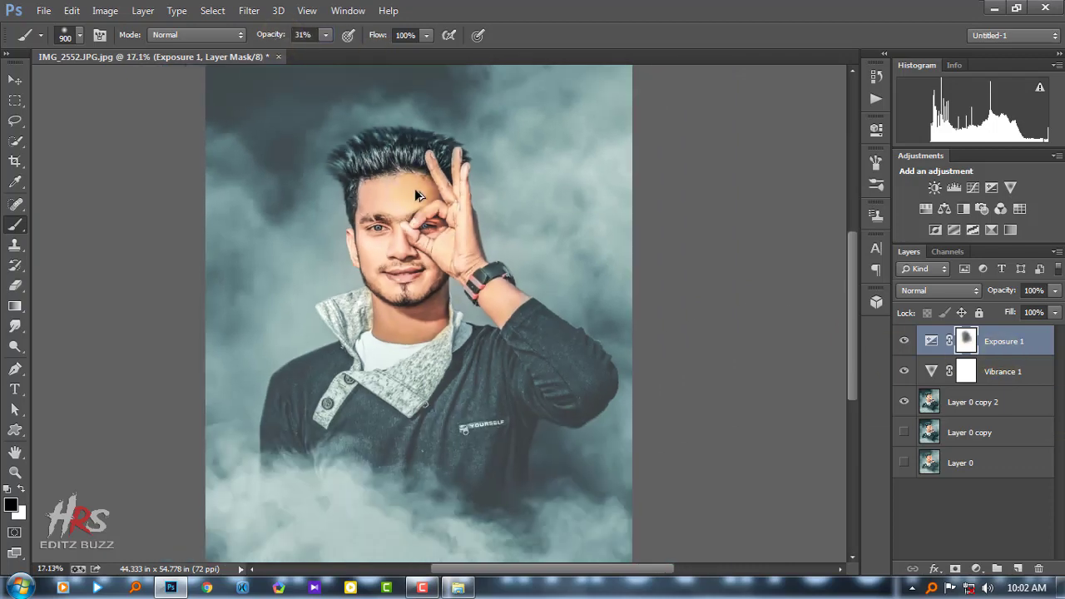
{"action": "left_click", "coordinate": [974, 402], "text": "shift"}
{"action": "right_click", "coordinate": [974, 402]}
{"action": "left_click", "coordinate": [714, 485]}
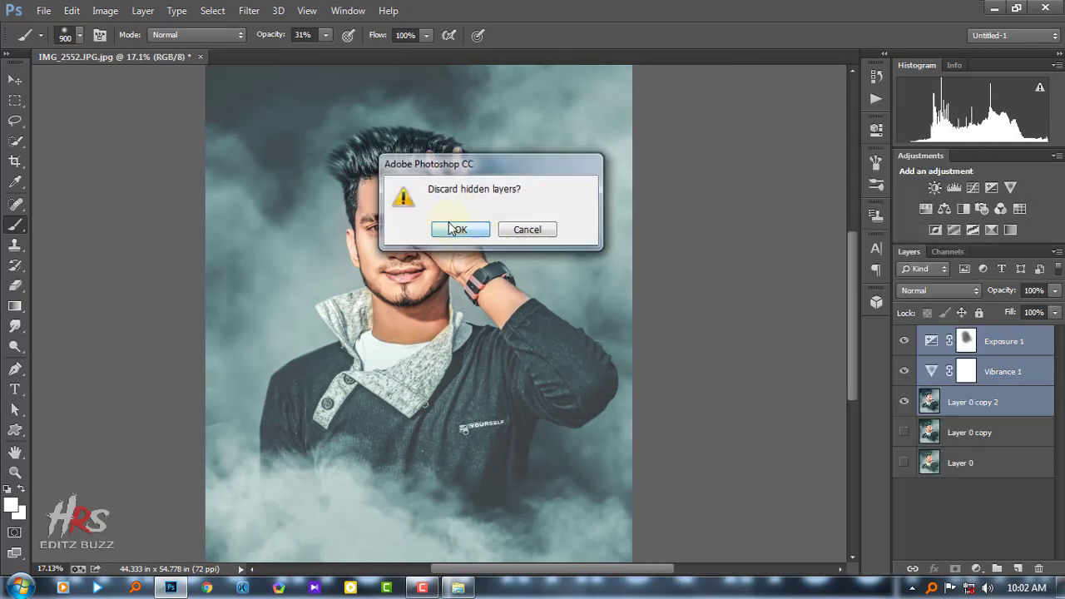
Step: Discard hidden layers, convert the background to Layer 0 and duplicate it as Layer 0 copy
{"action": "left_click", "coordinate": [449, 229]}
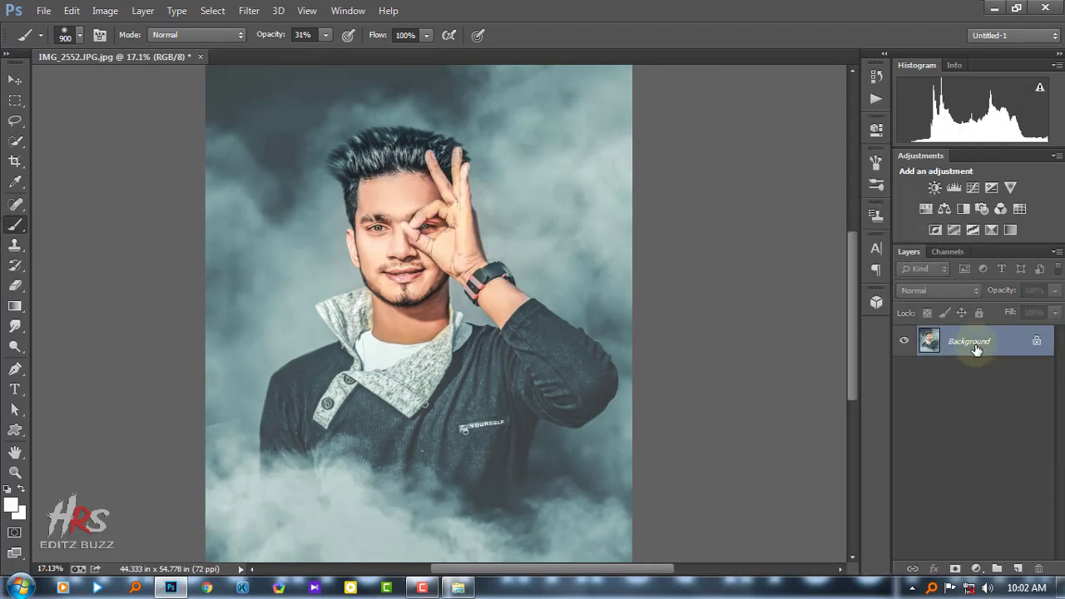
{"action": "double_click", "coordinate": [974, 343]}
{"action": "left_click", "coordinate": [666, 180]}
{"action": "left_click_drag", "start_coordinate": [978, 337], "coordinate": [1015, 565]}
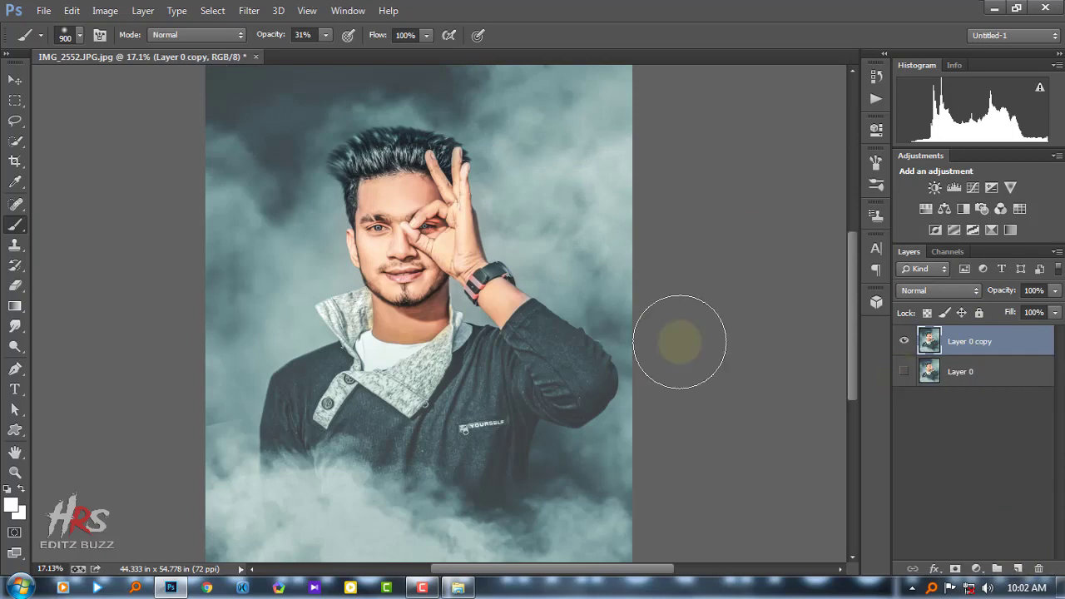
{"action": "scroll", "coordinate": [582, 316], "scroll_direction": "down", "scroll_amount": 1}
Step: Add a Camera Raw post-crop vignette: amount -52, midpoint 28, roundness -33
{"action": "left_click", "coordinate": [249, 10]}
{"action": "left_click", "coordinate": [280, 98]}
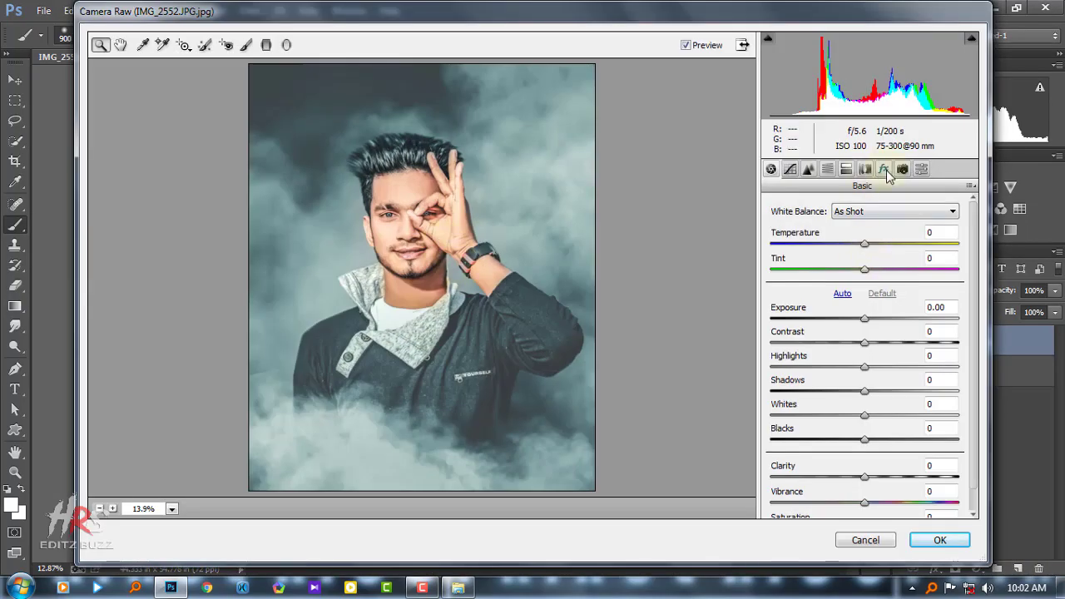
{"action": "left_click", "coordinate": [884, 169]}
{"action": "left_click_drag", "start_coordinate": [870, 371], "coordinate": [823, 374]}
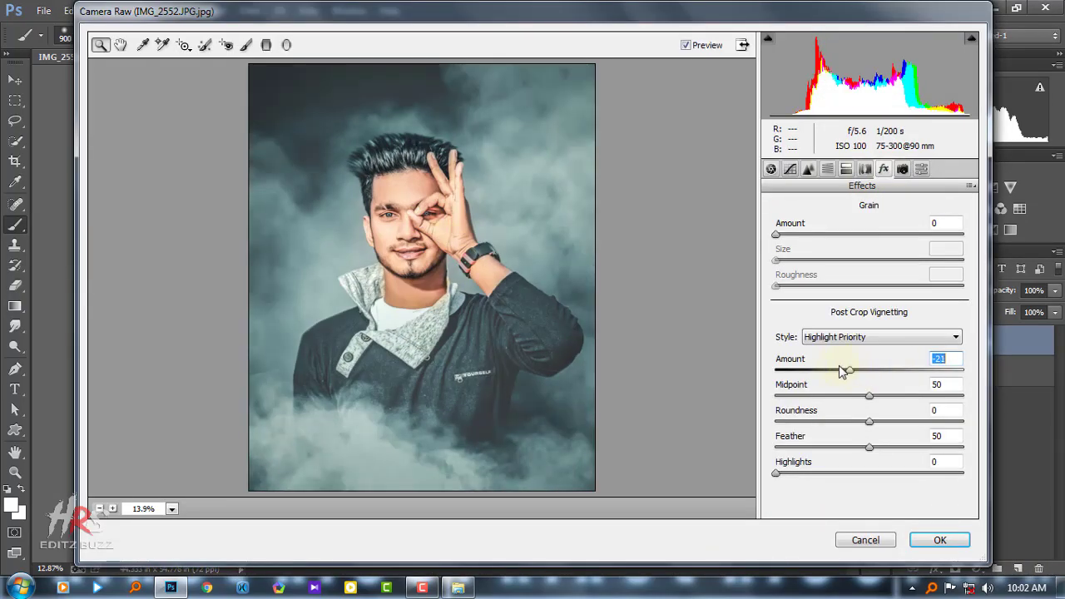
{"action": "left_click", "coordinate": [824, 394]}
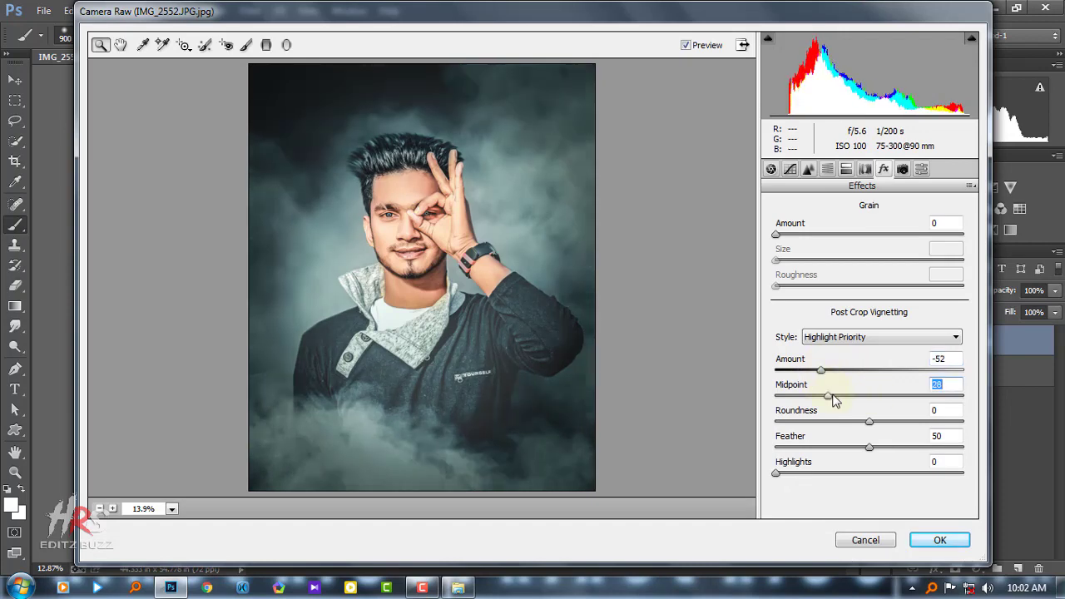
{"action": "left_click_drag", "start_coordinate": [871, 423], "coordinate": [851, 428]}
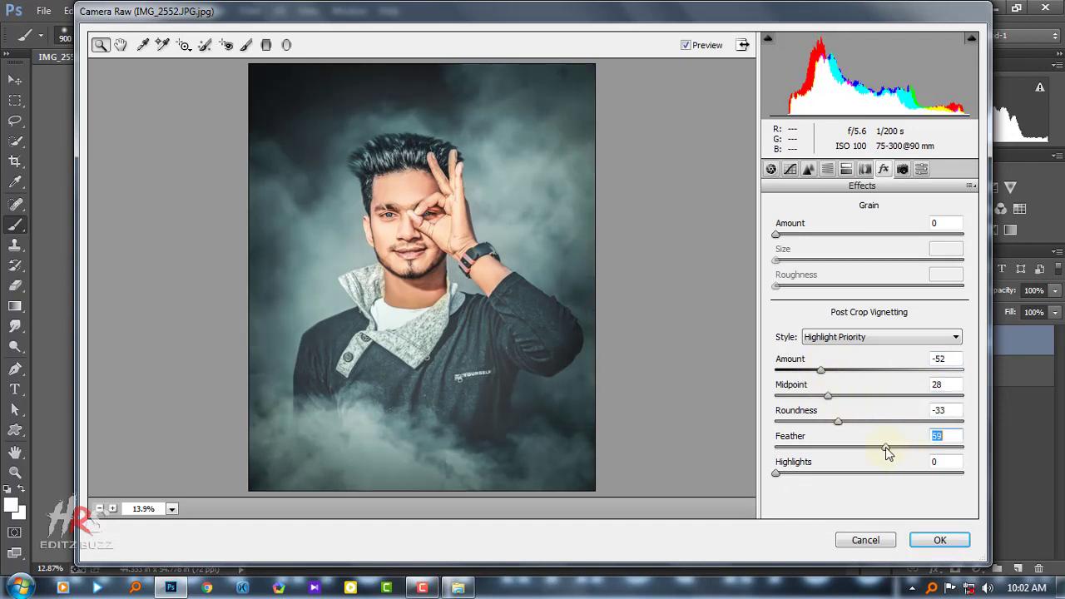
{"action": "left_click", "coordinate": [431, 289], "text": "alt"}
{"action": "left_click", "coordinate": [403, 296], "text": "alt"}
Step: Darken the lower portion with a -2.80 exposure graduated filter and apply
{"action": "left_click", "coordinate": [267, 44]}
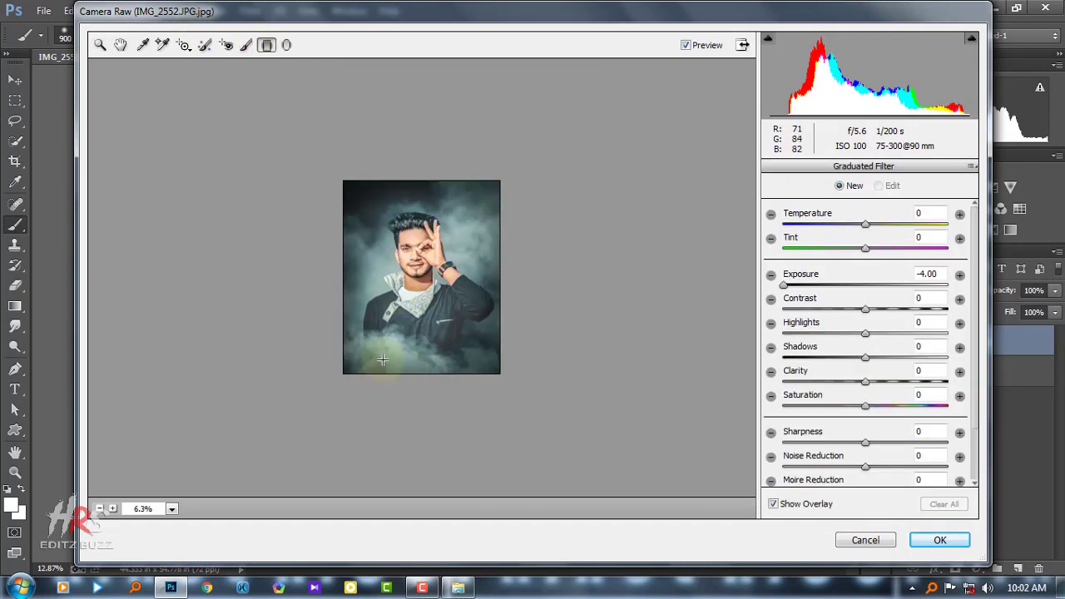
{"action": "left_click_drag", "start_coordinate": [392, 296], "coordinate": [378, 412]}
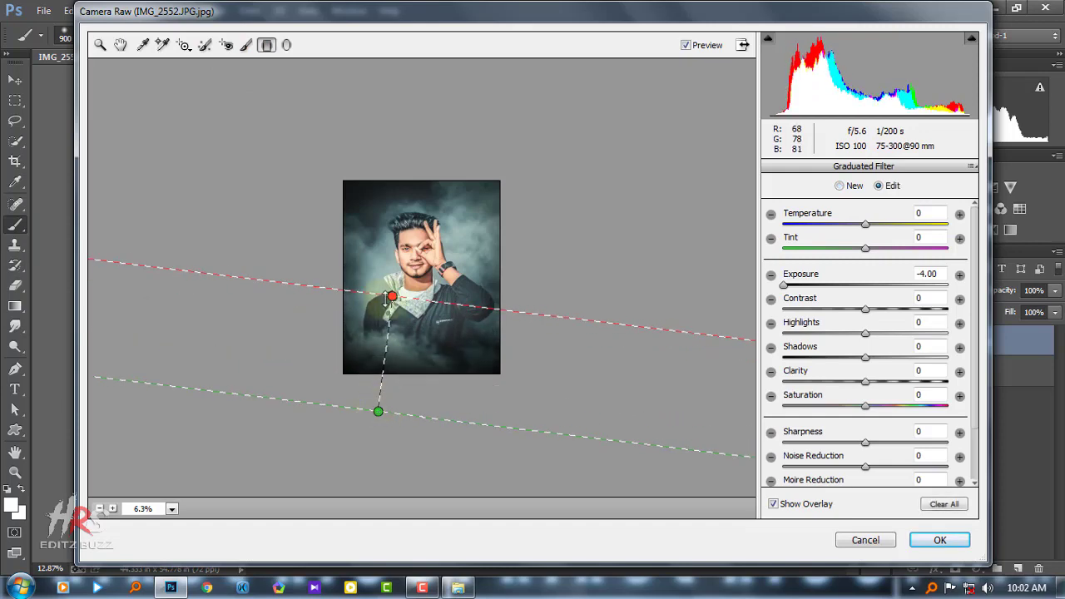
{"action": "left_click_drag", "start_coordinate": [388, 293], "coordinate": [389, 290]}
{"action": "left_click_drag", "start_coordinate": [798, 286], "coordinate": [809, 288]}
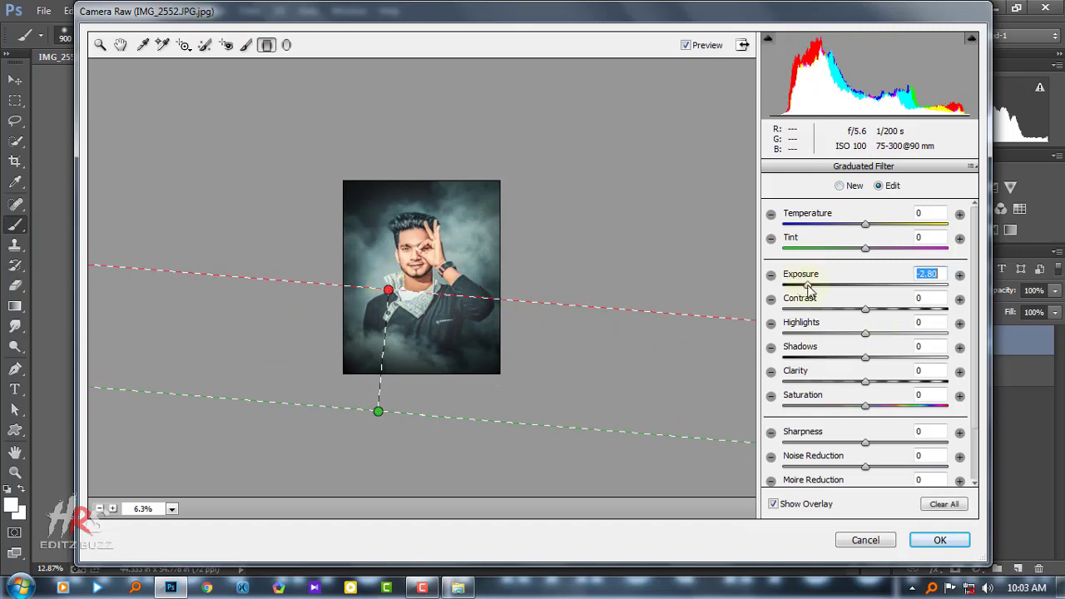
{"action": "left_click", "coordinate": [941, 540]}
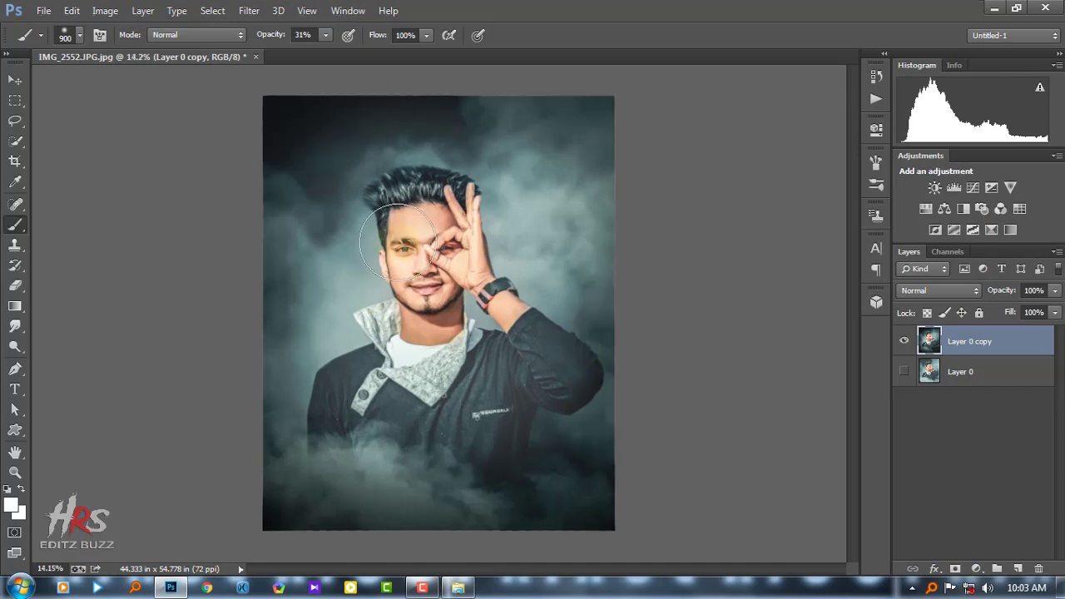
Step: Crop in the left, right and bottom edges to 41.194 x 53.153 inches
{"action": "left_click", "coordinate": [15, 162]}
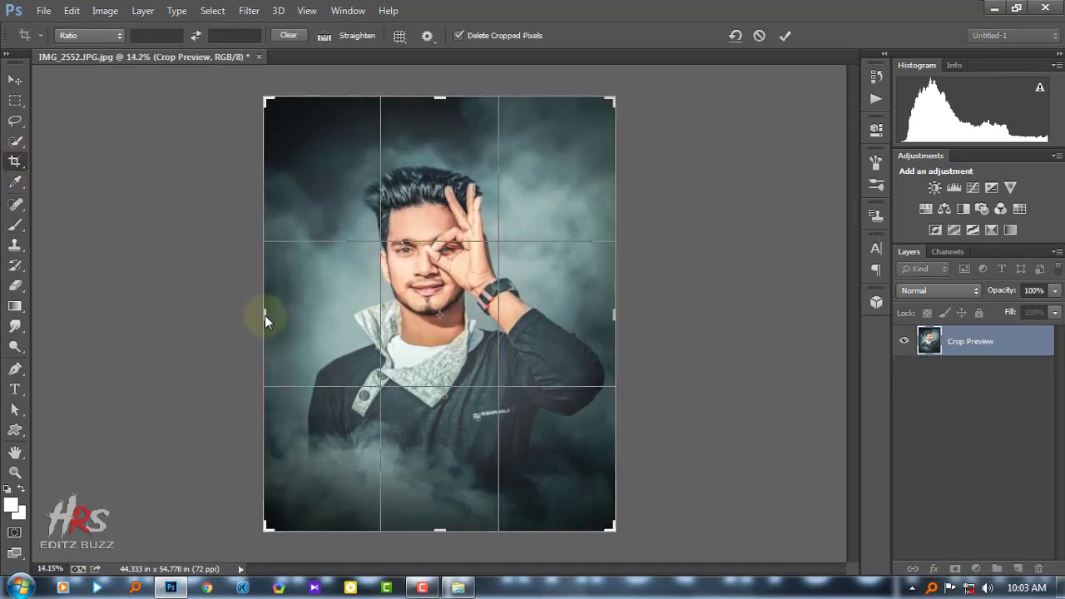
{"action": "left_click_drag", "start_coordinate": [264, 315], "coordinate": [280, 314]}
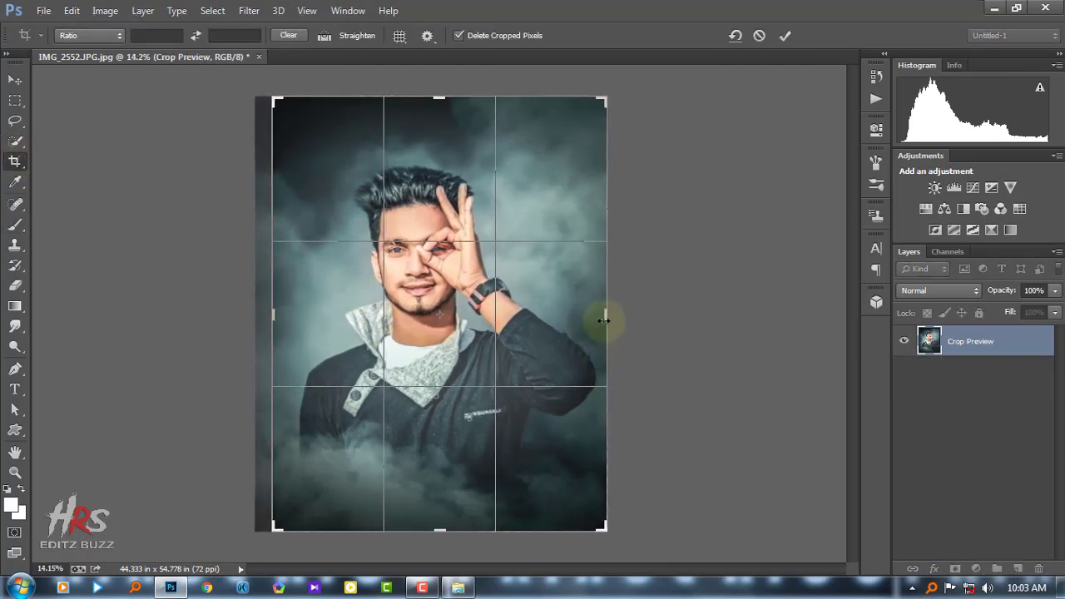
{"action": "left_click_drag", "start_coordinate": [604, 319], "coordinate": [604, 320]}
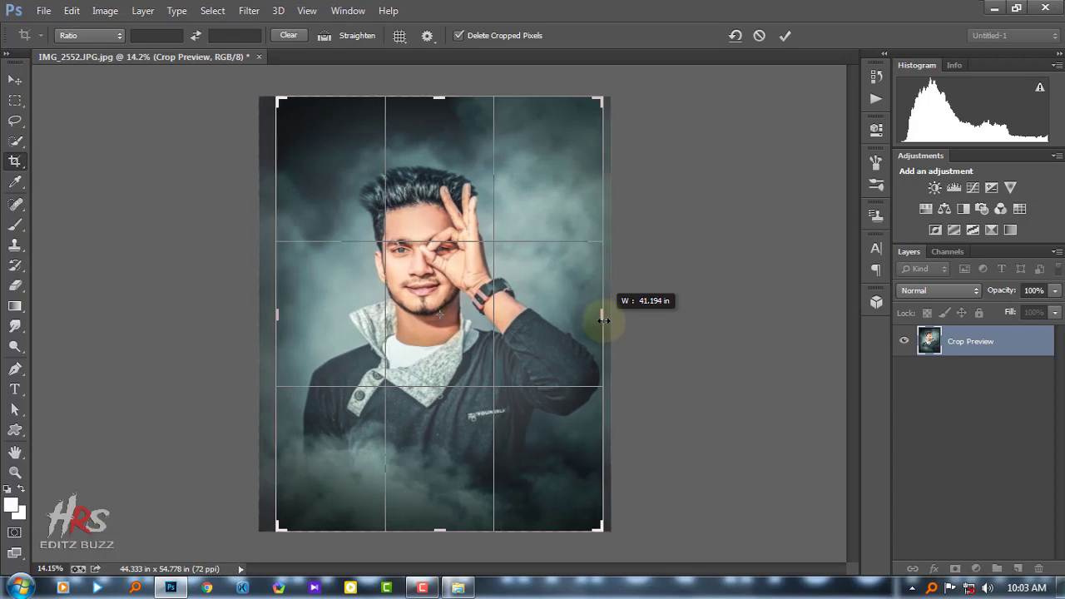
{"action": "scroll", "coordinate": [495, 493], "scroll_direction": "up", "scroll_amount": 2}
{"action": "scroll", "coordinate": [475, 447], "scroll_direction": "down", "scroll_amount": 3}
{"action": "scroll", "coordinate": [457, 447], "scroll_direction": "up", "scroll_amount": 3}
{"action": "scroll", "coordinate": [434, 438], "scroll_direction": "down", "scroll_amount": 3}
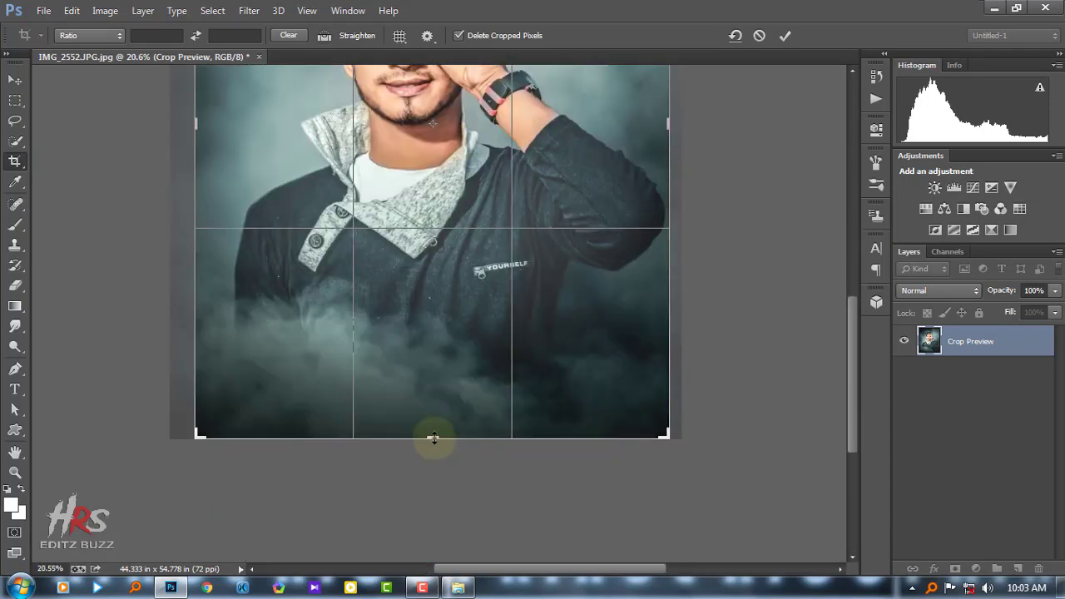
{"action": "left_click_drag", "start_coordinate": [434, 438], "coordinate": [436, 430]}
{"action": "scroll", "coordinate": [435, 430], "scroll_direction": "down", "scroll_amount": 2}
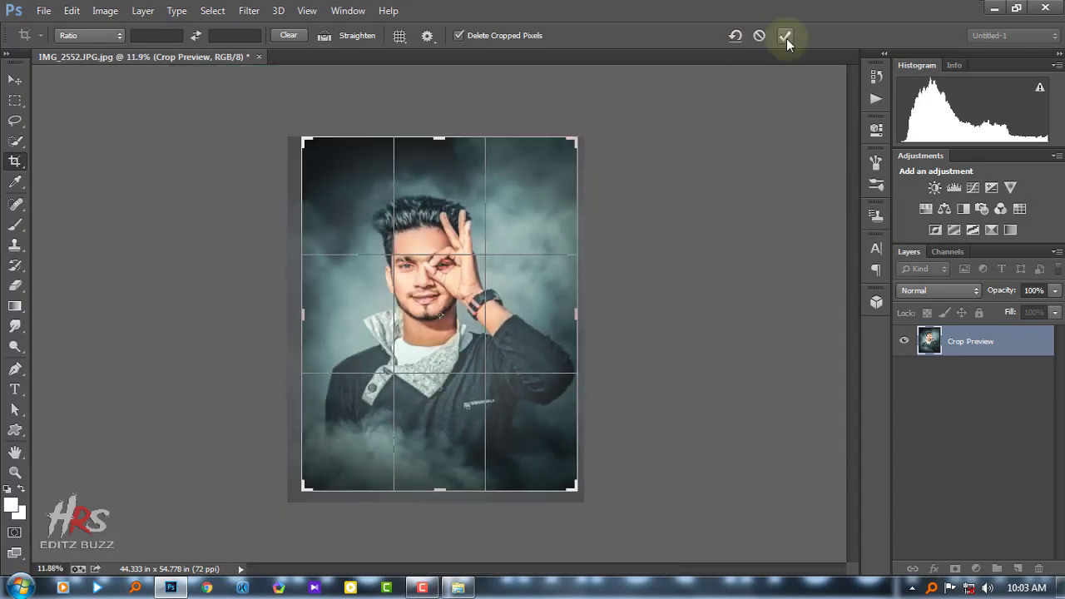
{"action": "left_click", "coordinate": [786, 35]}
{"action": "scroll", "coordinate": [566, 374], "scroll_direction": "up", "scroll_amount": 1}
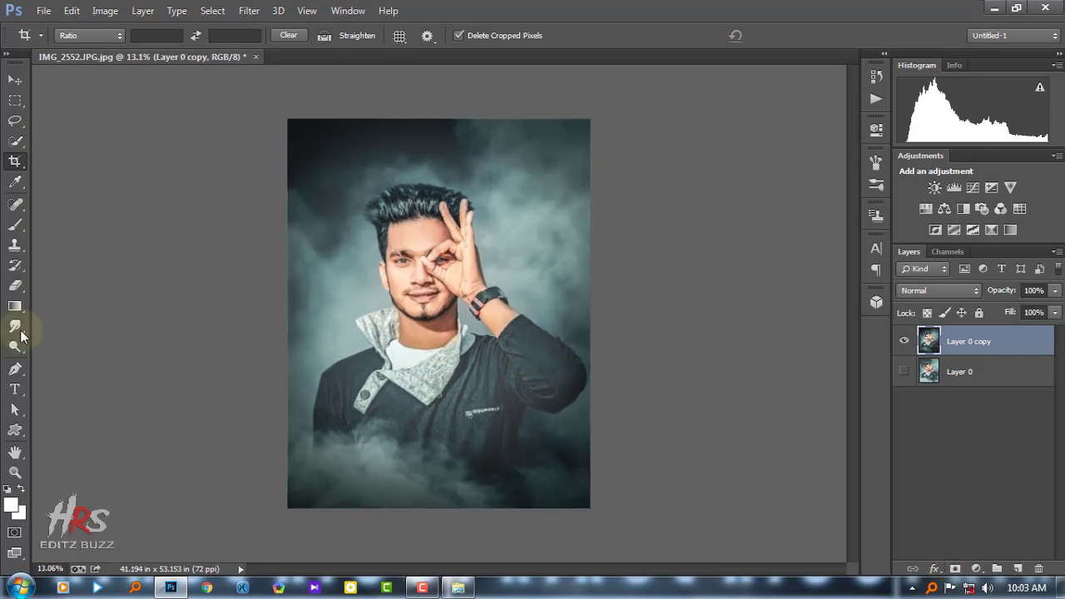
Step: Place the JIBON text near the photo bottom, enlarge it to about 540 pt and select it
{"action": "scroll", "coordinate": [392, 449], "scroll_direction": "up", "scroll_amount": 3}
{"action": "scroll", "coordinate": [405, 428], "scroll_direction": "down", "scroll_amount": 1}
{"action": "left_click", "coordinate": [334, 430]}
{"action": "type", "text": "JIBON"}
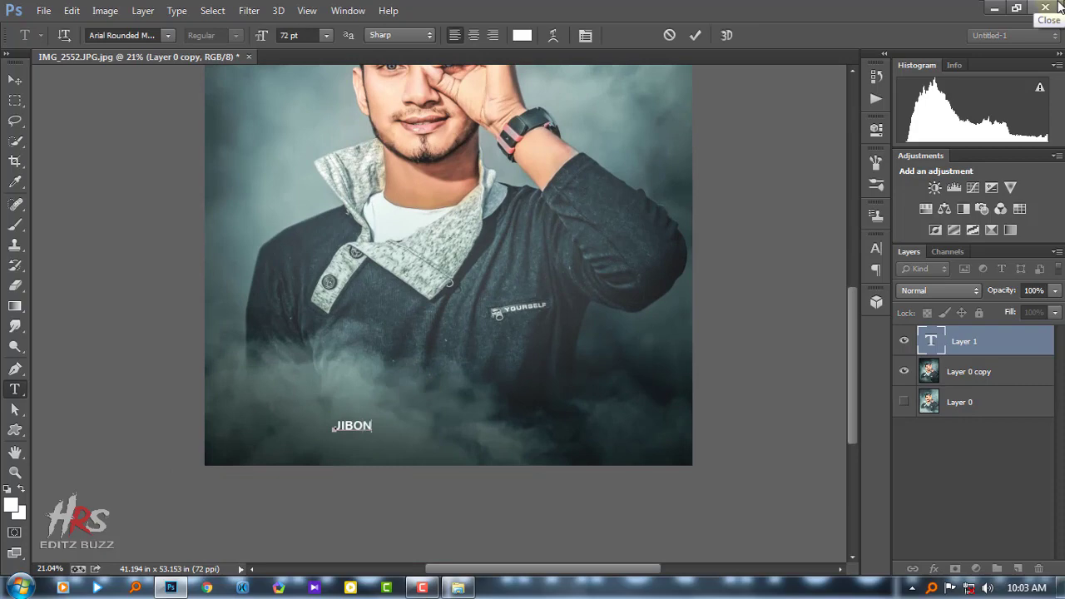
{"action": "left_click_drag", "start_coordinate": [375, 414], "coordinate": [497, 377]}
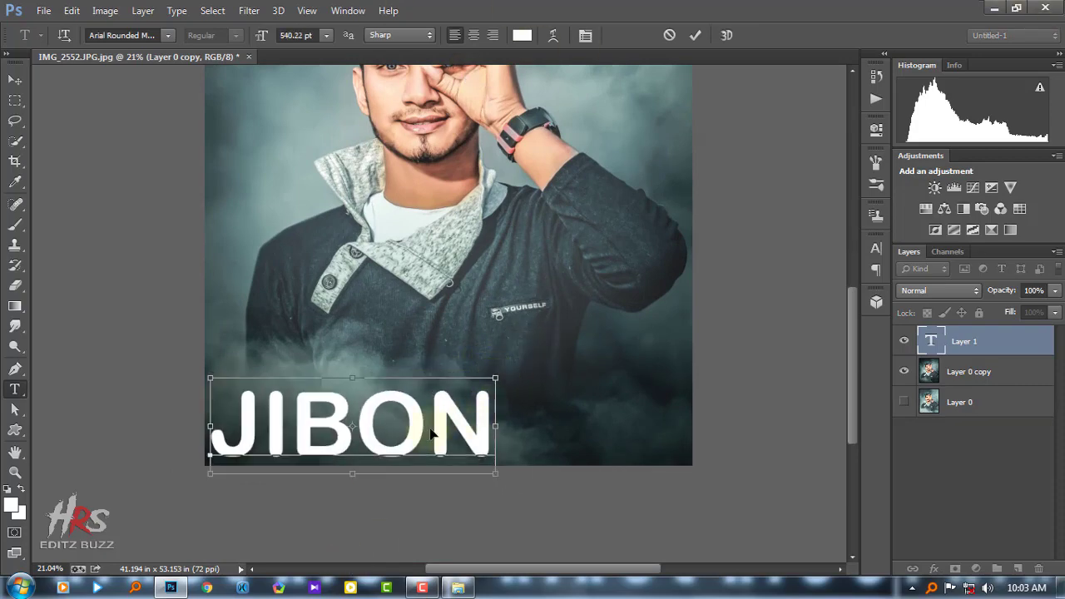
{"action": "mouse_move", "coordinate": [501, 422]}
{"action": "left_mouse_down"}
{"action": "mouse_move", "coordinate": [593, 421]}
{"action": "mouse_move", "coordinate": [240, 428]}
{"action": "left_mouse_up"}
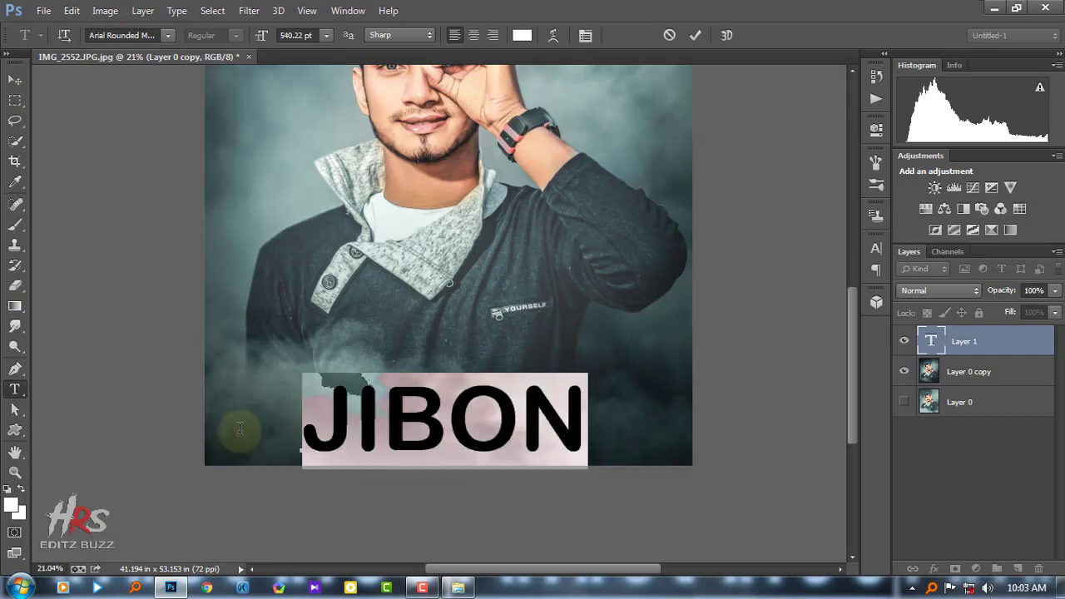
Step: Set the JIBON text in the FoughtKnight font
{"action": "left_click", "coordinate": [167, 35]}
{"action": "scroll", "coordinate": [302, 409], "scroll_direction": "down", "scroll_amount": 1}
{"action": "scroll", "coordinate": [297, 409], "scroll_direction": "down", "scroll_amount": 6}
{"action": "scroll", "coordinate": [283, 333], "scroll_direction": "down", "scroll_amount": 4}
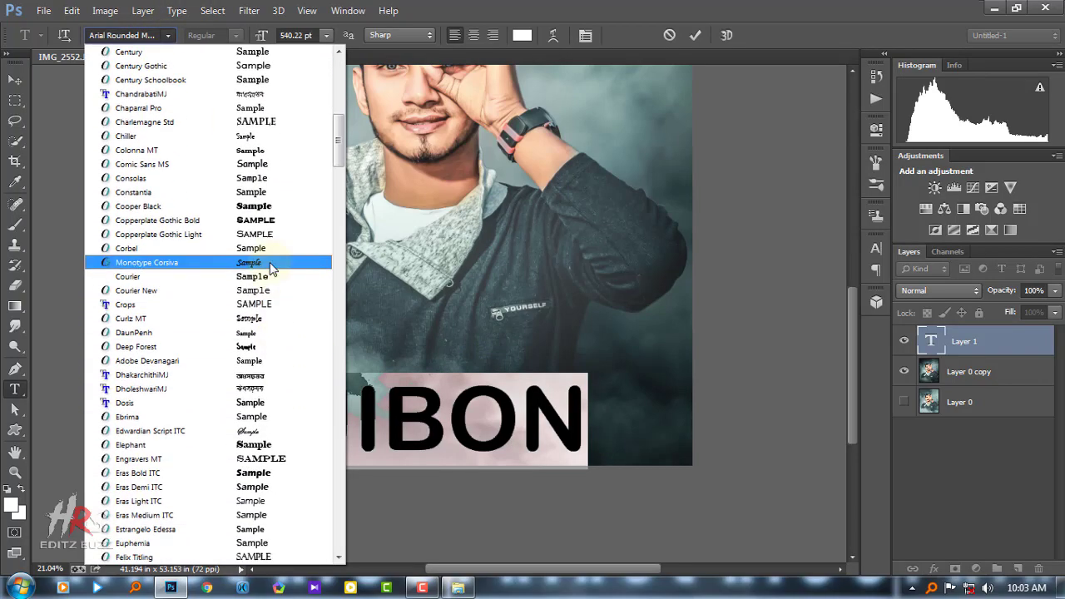
{"action": "scroll", "coordinate": [271, 250], "scroll_direction": "up", "scroll_amount": 2}
{"action": "scroll", "coordinate": [274, 133], "scroll_direction": "up", "scroll_amount": 4}
{"action": "scroll", "coordinate": [283, 249], "scroll_direction": "down", "scroll_amount": 11}
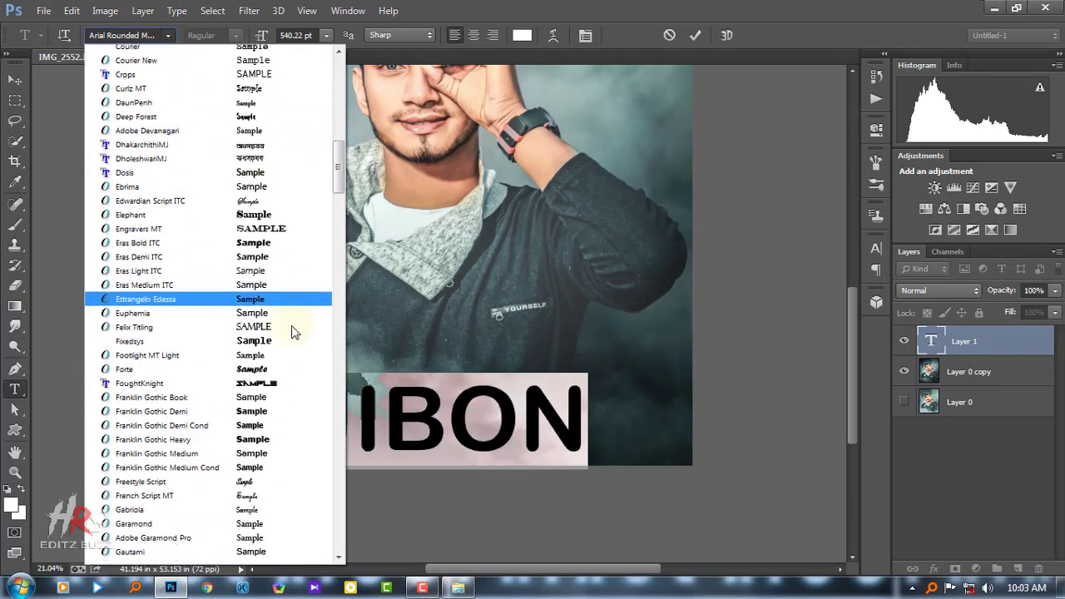
{"action": "scroll", "coordinate": [291, 333], "scroll_direction": "down", "scroll_amount": 2}
{"action": "left_click", "coordinate": [286, 323]}
{"action": "key", "text": "ctrl+h"}
{"action": "left_click", "coordinate": [423, 588]}
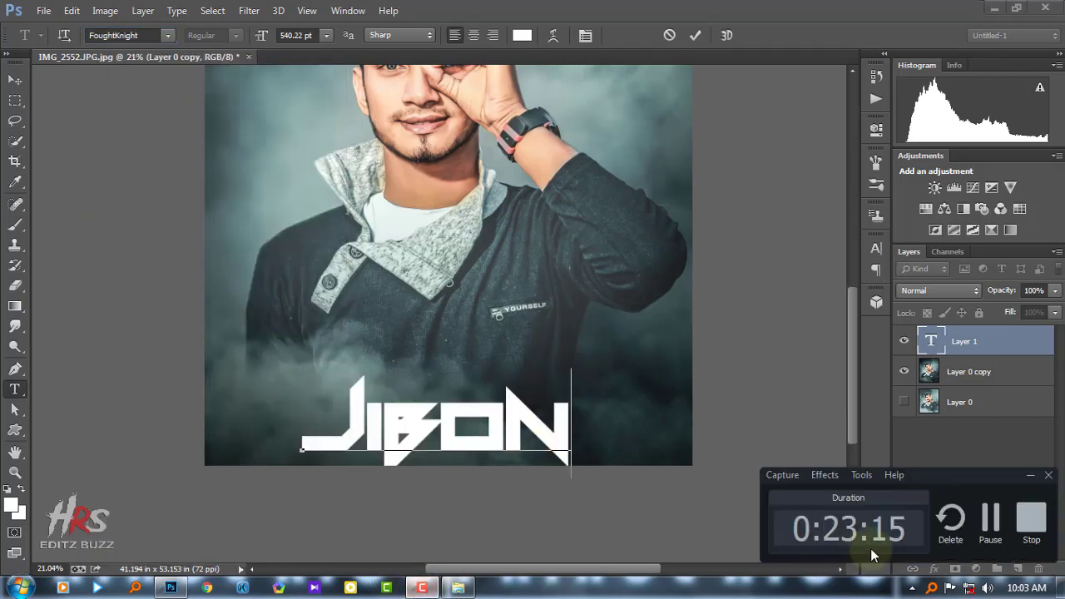
Step: Scale the title to about 745 pt across the lower portrait and add a Drop Shadow
{"action": "key", "text": "ctrl+t"}
{"action": "scroll", "coordinate": [440, 463], "scroll_direction": "up", "scroll_amount": 3}
{"action": "left_click_drag", "start_coordinate": [623, 341], "coordinate": [680, 312]}
{"action": "left_click_drag", "start_coordinate": [584, 423], "coordinate": [580, 376]}
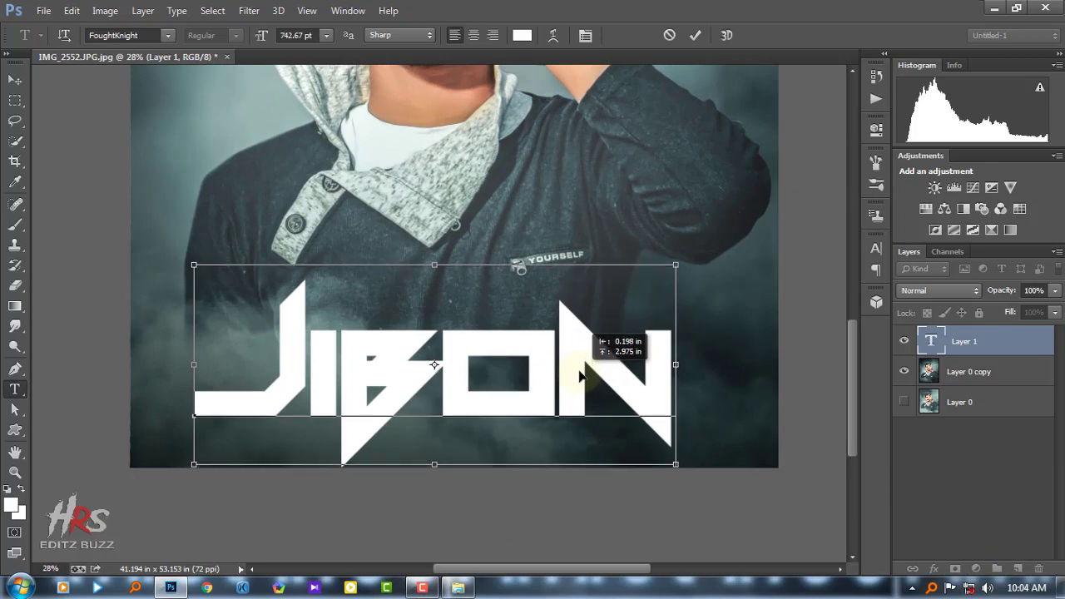
{"action": "left_click_drag", "start_coordinate": [676, 265], "coordinate": [691, 254]}
{"action": "left_click_drag", "start_coordinate": [583, 384], "coordinate": [581, 371]}
{"action": "left_click_drag", "start_coordinate": [694, 248], "coordinate": [704, 261]}
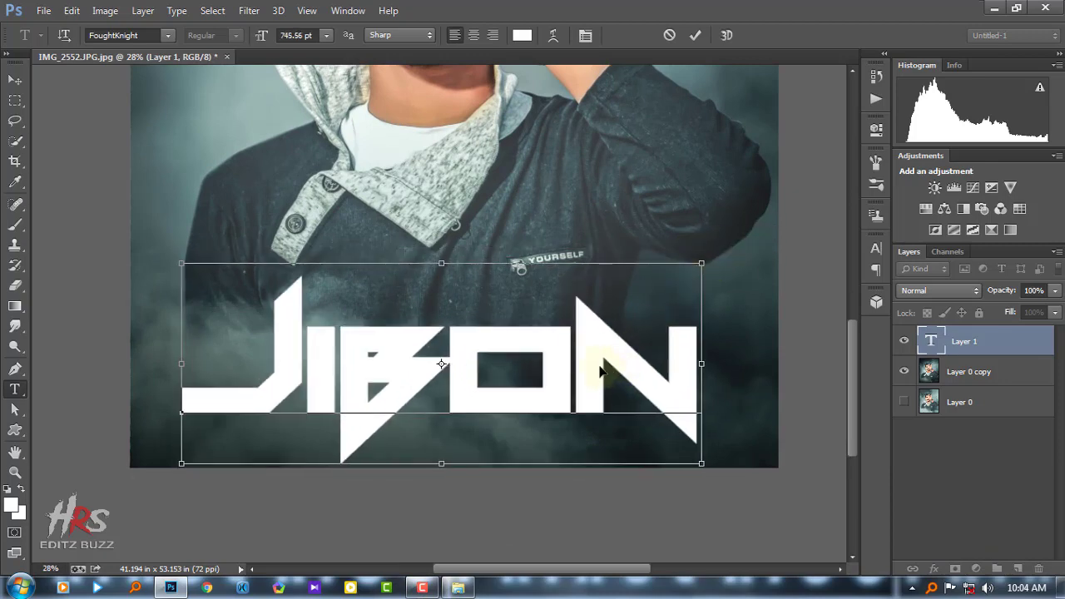
{"action": "left_click_drag", "start_coordinate": [596, 367], "coordinate": [600, 372]}
{"action": "left_click", "coordinate": [695, 35]}
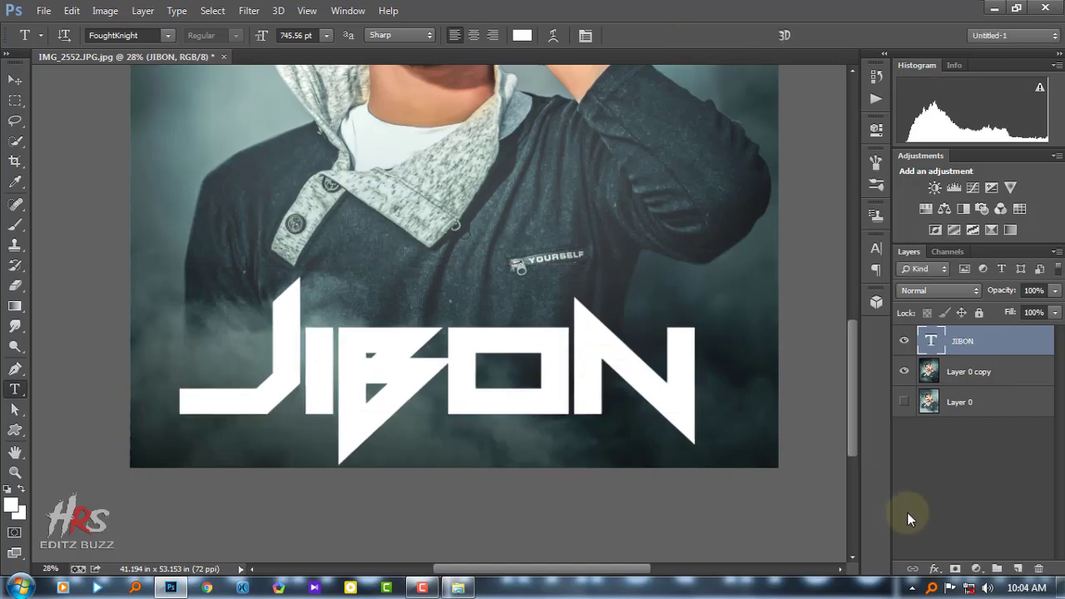
{"action": "left_click", "coordinate": [935, 569]}
{"action": "left_click", "coordinate": [965, 554]}
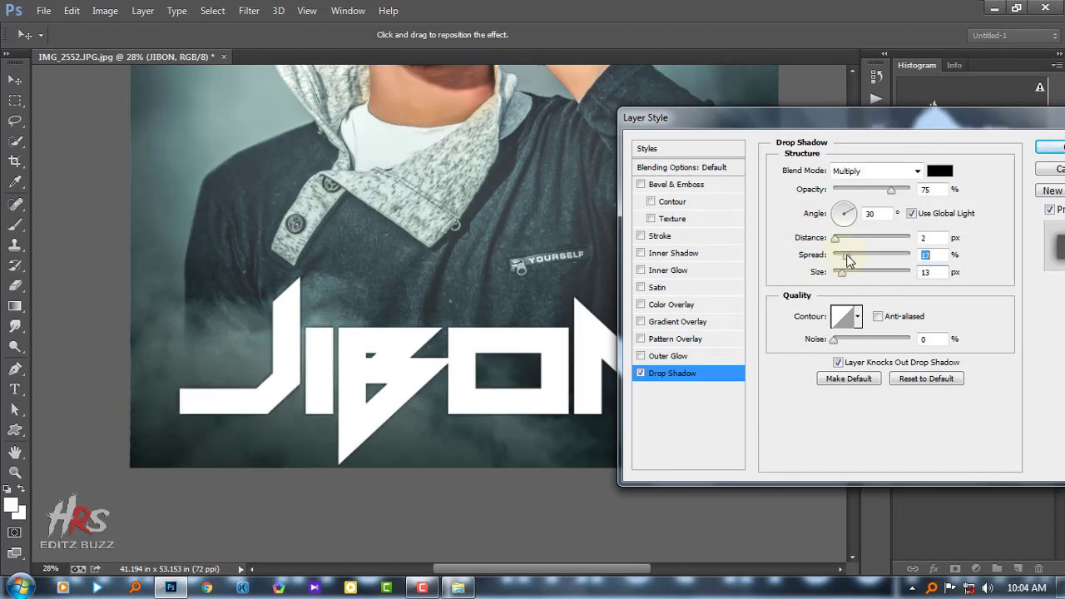
Step: Increase the drop shadow distance, then nudge the JIBON title up slightly
{"action": "left_click_drag", "start_coordinate": [838, 240], "coordinate": [852, 244]}
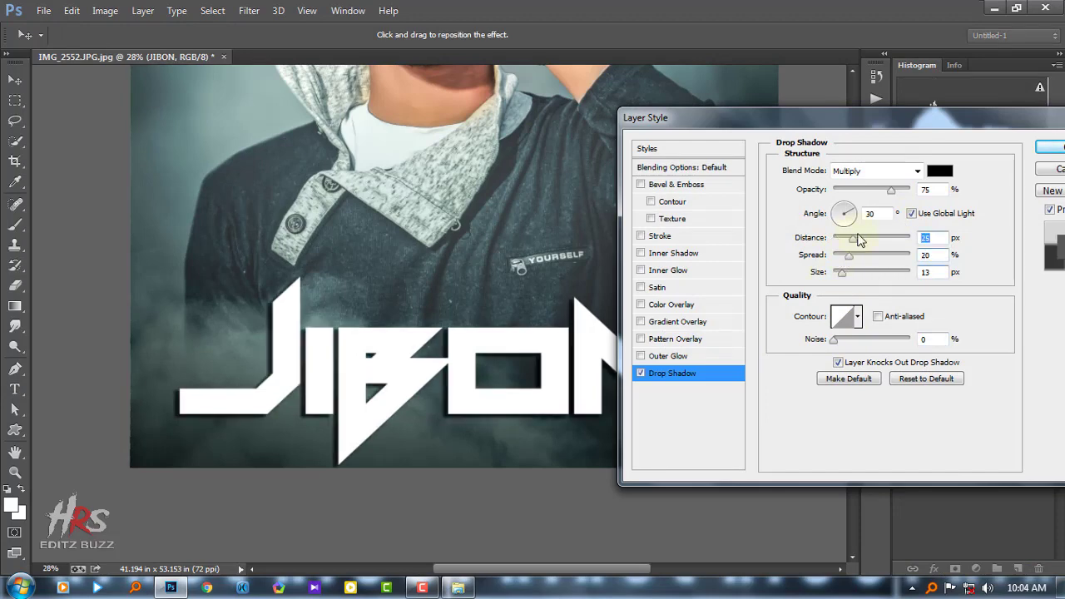
{"action": "left_click", "coordinate": [1059, 149]}
{"action": "left_click", "coordinate": [14, 80]}
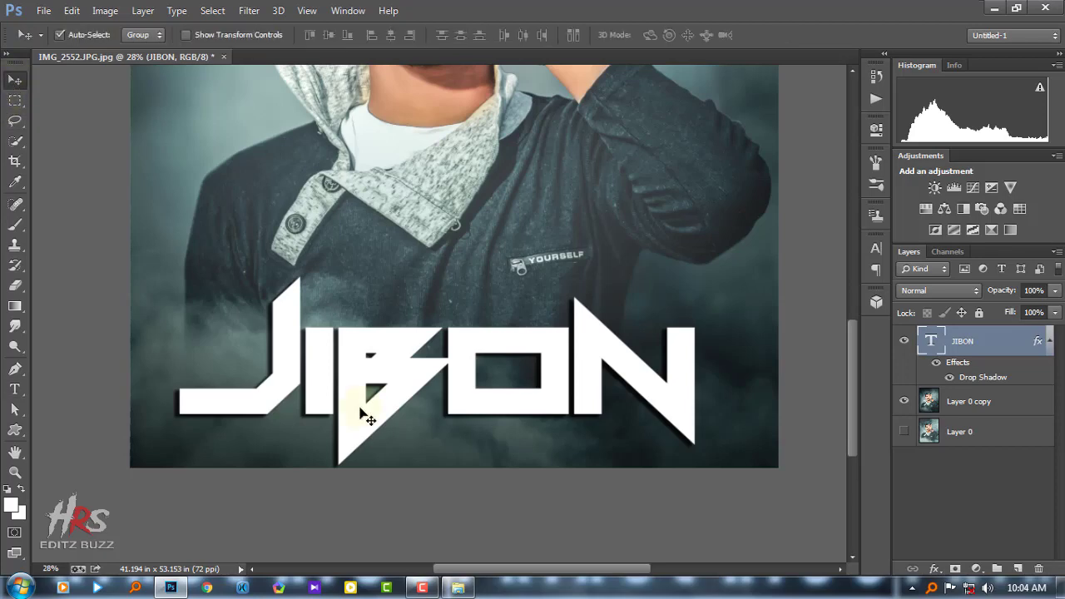
{"action": "left_click_drag", "start_coordinate": [358, 409], "coordinate": [356, 402]}
Step: Add a cyan Outer Glow with Size 32 px, Opacity 64% and slightly increased spread
{"action": "left_click", "coordinate": [935, 568]}
{"action": "left_click", "coordinate": [961, 538]}
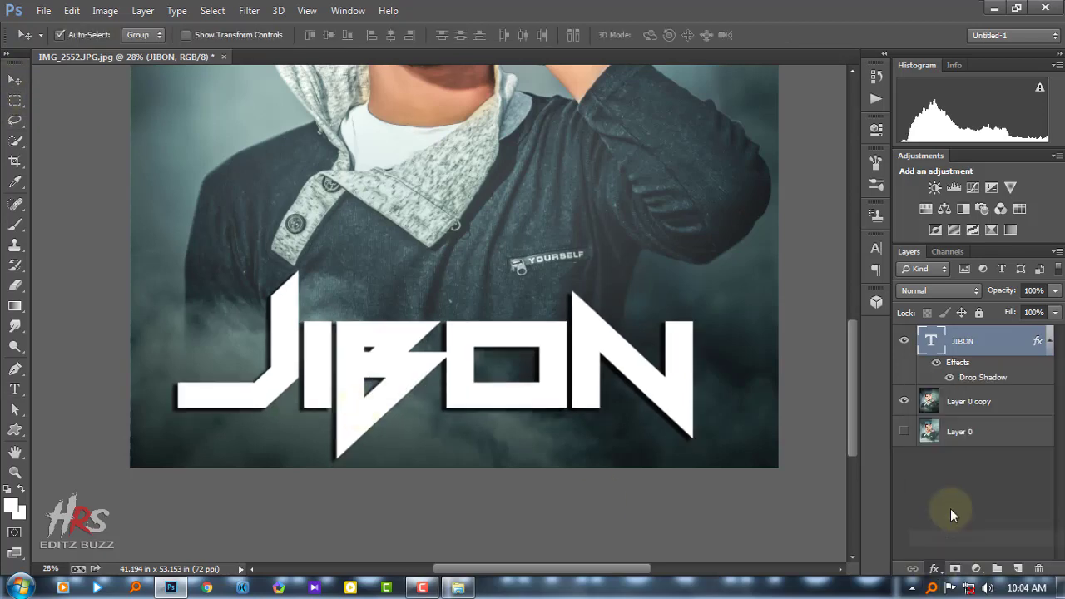
{"action": "left_click", "coordinate": [814, 225]}
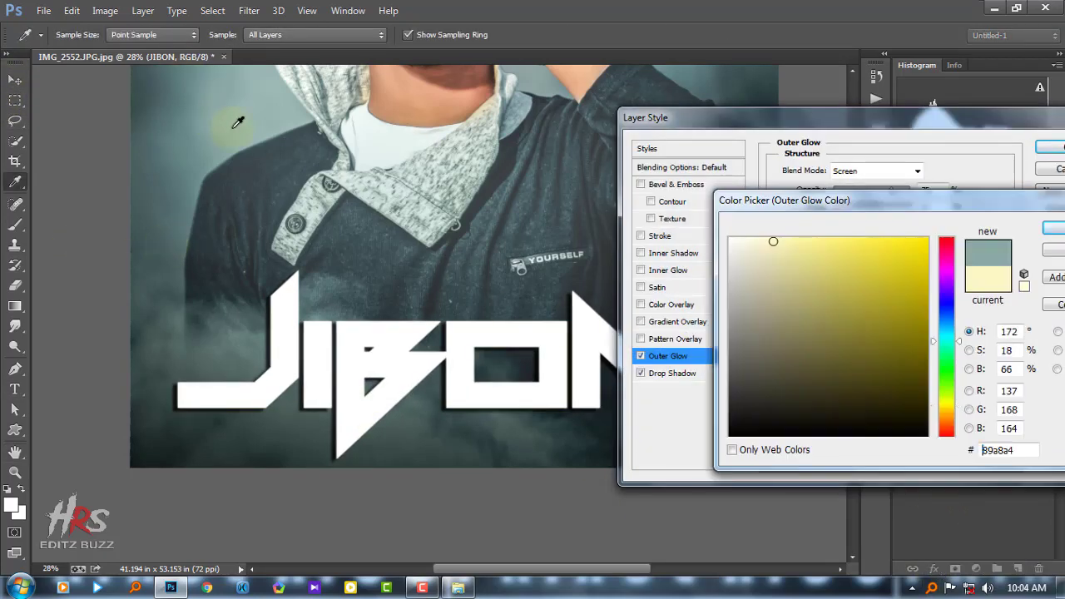
{"action": "left_click", "coordinate": [238, 119]}
{"action": "left_click", "coordinate": [1057, 230]}
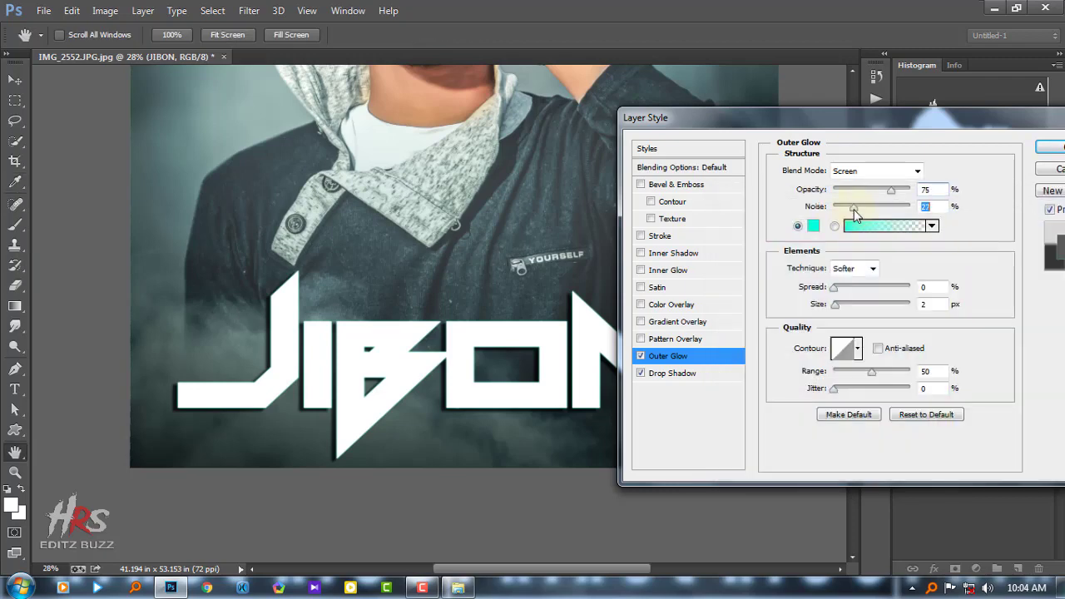
{"action": "mouse_move", "coordinate": [836, 304]}
{"action": "left_mouse_down"}
{"action": "mouse_move", "coordinate": [848, 306]}
{"action": "mouse_move", "coordinate": [834, 261]}
{"action": "left_mouse_up"}
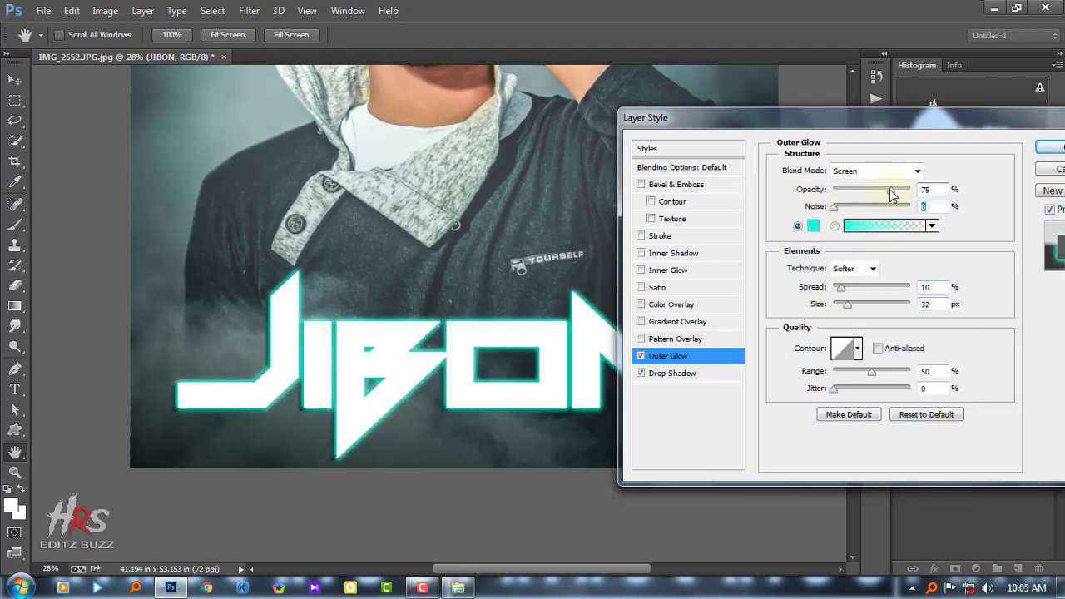
{"action": "left_click_drag", "start_coordinate": [889, 189], "coordinate": [882, 190]}
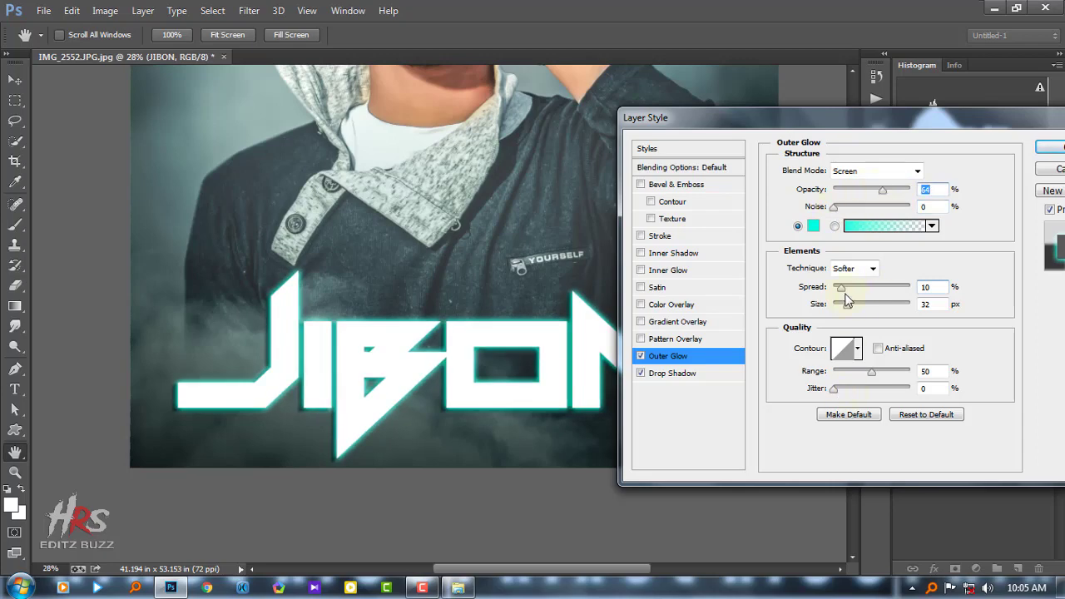
{"action": "left_click_drag", "start_coordinate": [841, 287], "coordinate": [844, 287]}
{"action": "left_click", "coordinate": [1053, 146]}
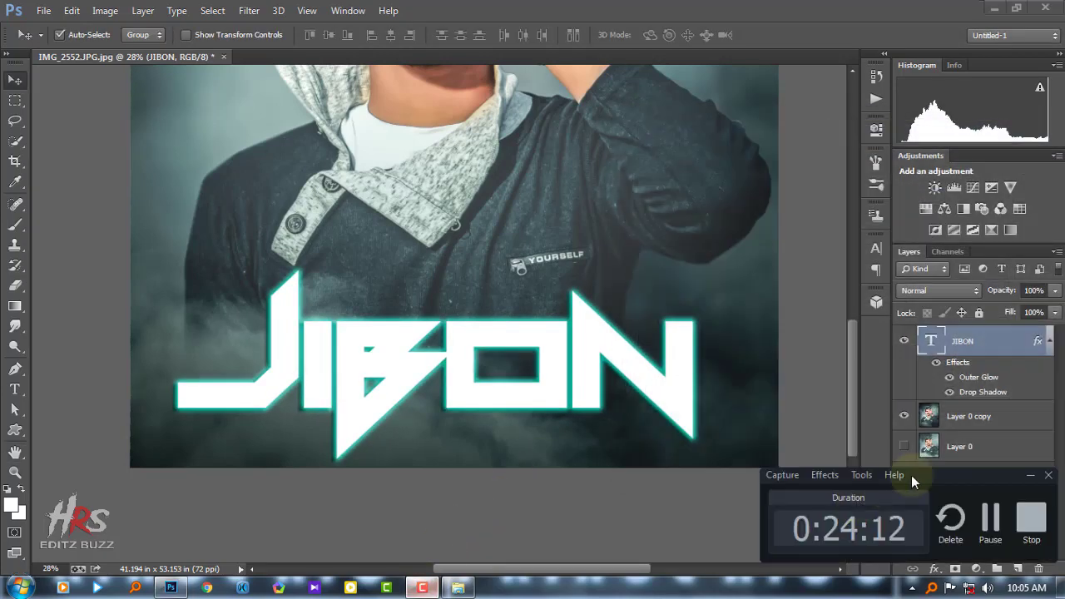
Step: Fit the poster in the window and drop the HRS LOGO PNG from the desktop onto it
{"action": "key", "text": "ctrl+0"}
{"action": "scroll", "coordinate": [431, 432], "scroll_direction": "up", "scroll_amount": 1}
{"action": "scroll", "coordinate": [488, 424], "scroll_direction": "down", "scroll_amount": 1}
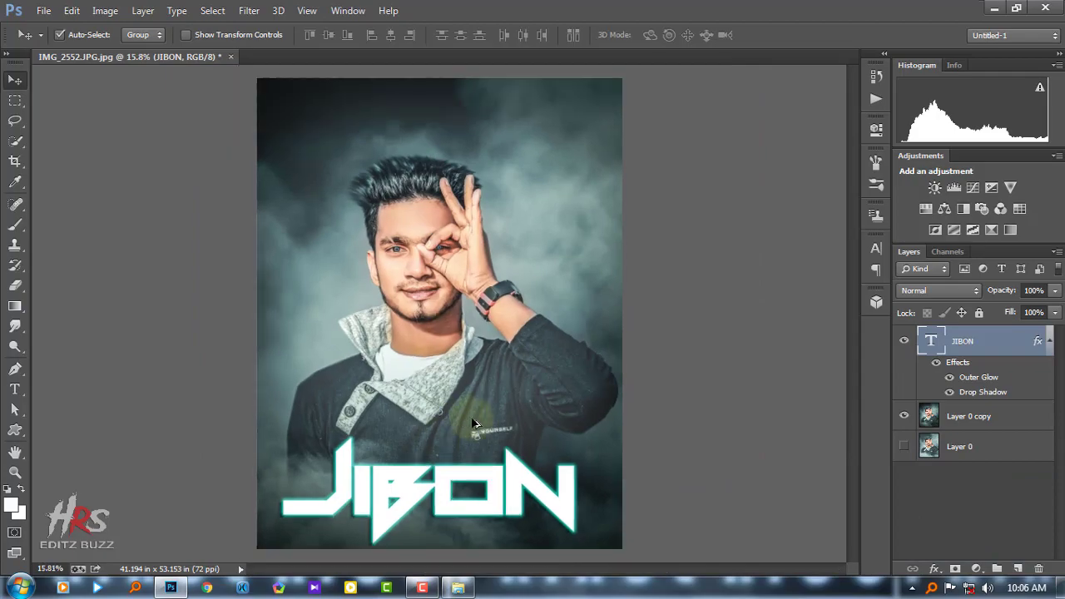
{"action": "scroll", "coordinate": [472, 427], "scroll_direction": "up", "scroll_amount": 1}
{"action": "left_click", "coordinate": [994, 8]}
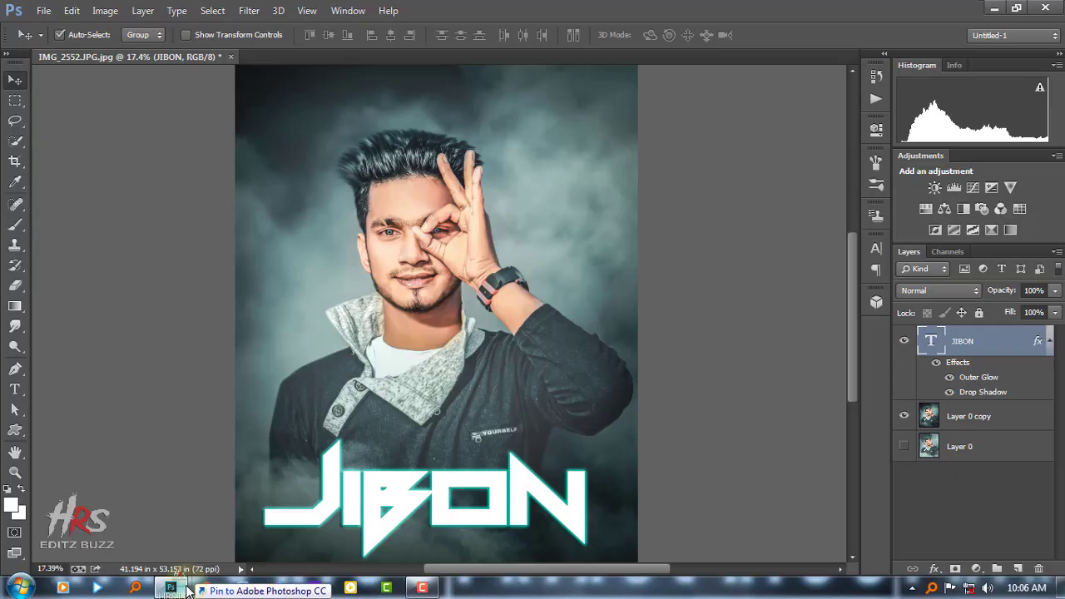
{"action": "left_click_drag", "start_coordinate": [190, 585], "coordinate": [424, 279]}
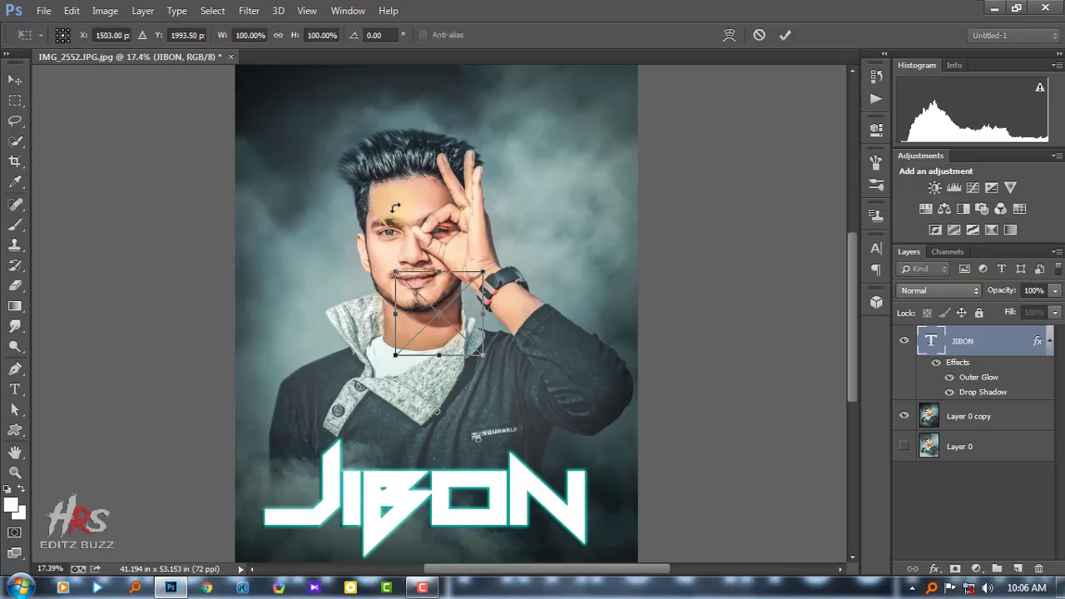
Step: Scale the logo down and place it in the poster's top-left corner
{"action": "left_click_drag", "start_coordinate": [488, 358], "coordinate": [318, 154]}
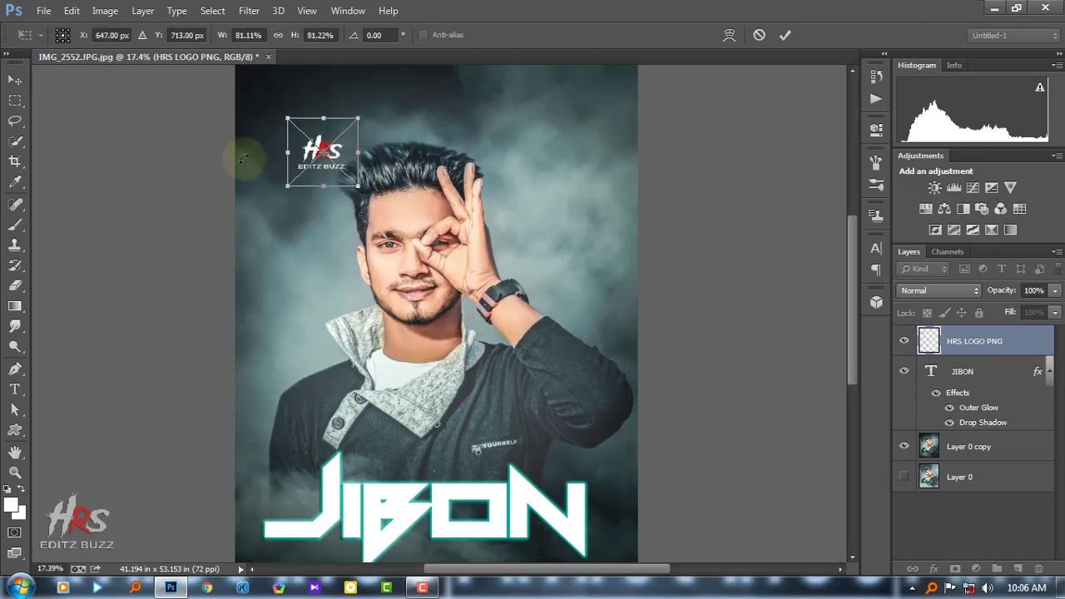
{"action": "scroll", "coordinate": [190, 155], "scroll_direction": "up", "scroll_amount": 6}
{"action": "left_click_drag", "start_coordinate": [433, 266], "coordinate": [352, 161]}
{"action": "scroll", "coordinate": [238, 178], "scroll_direction": "up", "scroll_amount": 5}
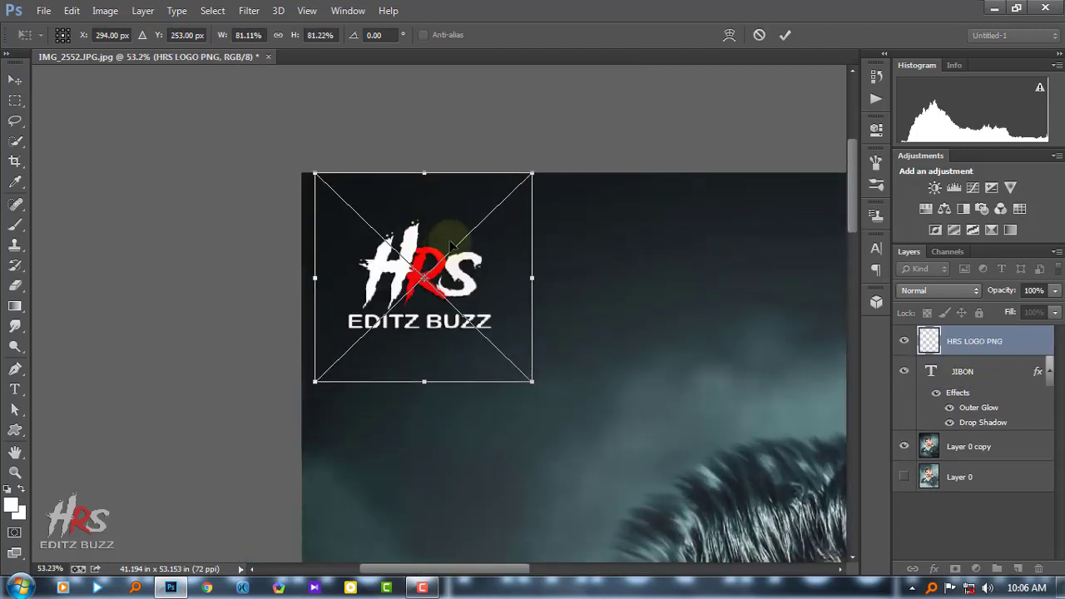
{"action": "left_click_drag", "start_coordinate": [459, 257], "coordinate": [424, 220]}
{"action": "left_click_drag", "start_coordinate": [492, 347], "coordinate": [476, 333]}
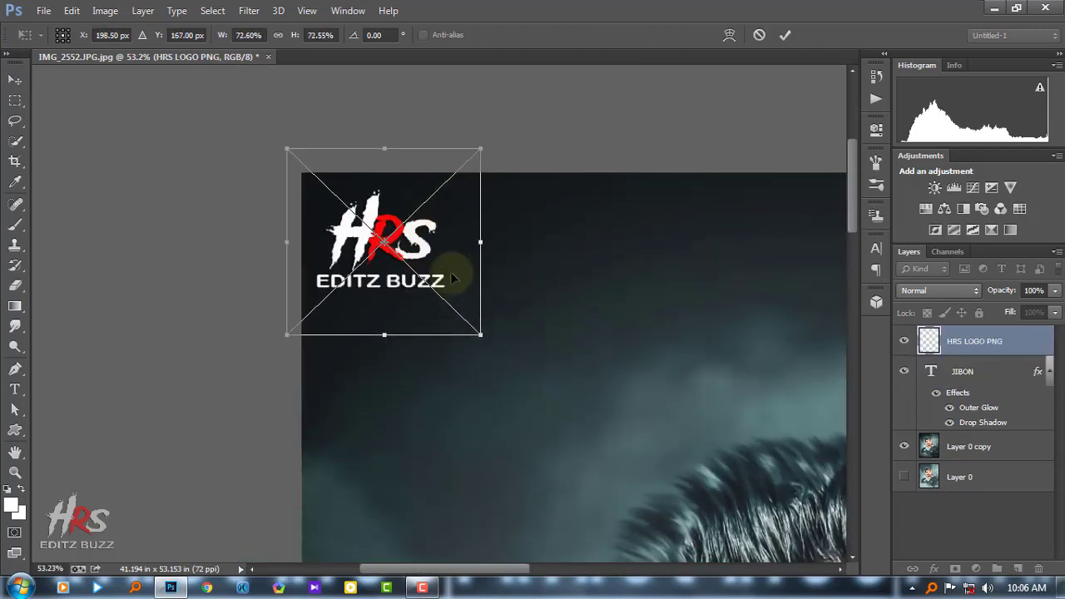
{"action": "left_click_drag", "start_coordinate": [452, 266], "coordinate": [440, 255]}
{"action": "left_click", "coordinate": [784, 35]}
{"action": "scroll", "coordinate": [342, 105], "scroll_direction": "down", "scroll_amount": 10}
{"action": "scroll", "coordinate": [342, 105], "scroll_direction": "down", "scroll_amount": 2}
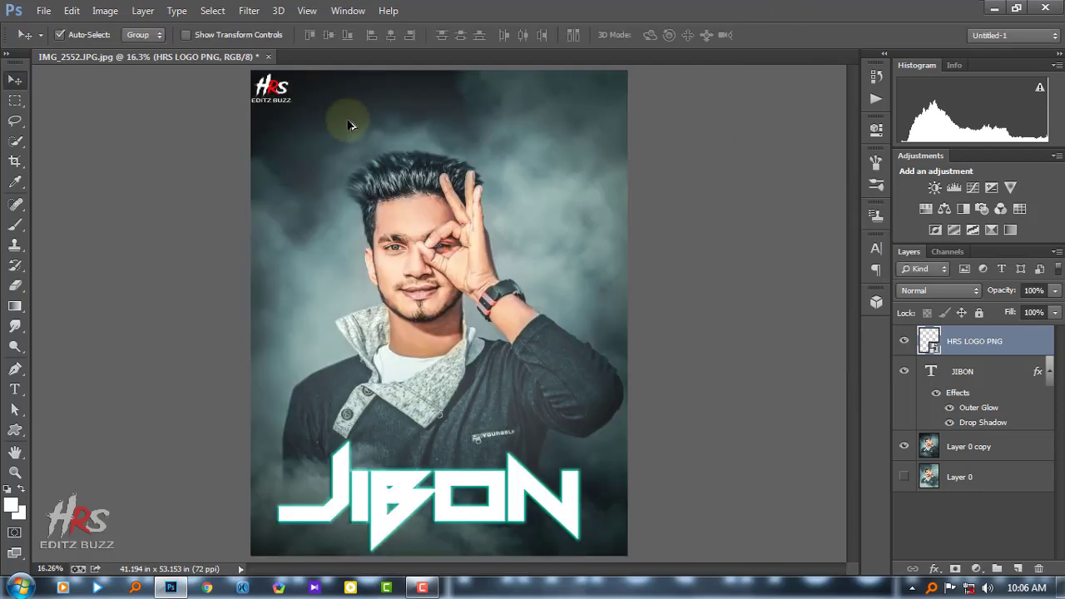
{"action": "scroll", "coordinate": [249, 108], "scroll_direction": "up", "scroll_amount": 3}
{"action": "scroll", "coordinate": [277, 177], "scroll_direction": "up", "scroll_amount": 10}
{"action": "scroll", "coordinate": [279, 178], "scroll_direction": "down", "scroll_amount": 2}
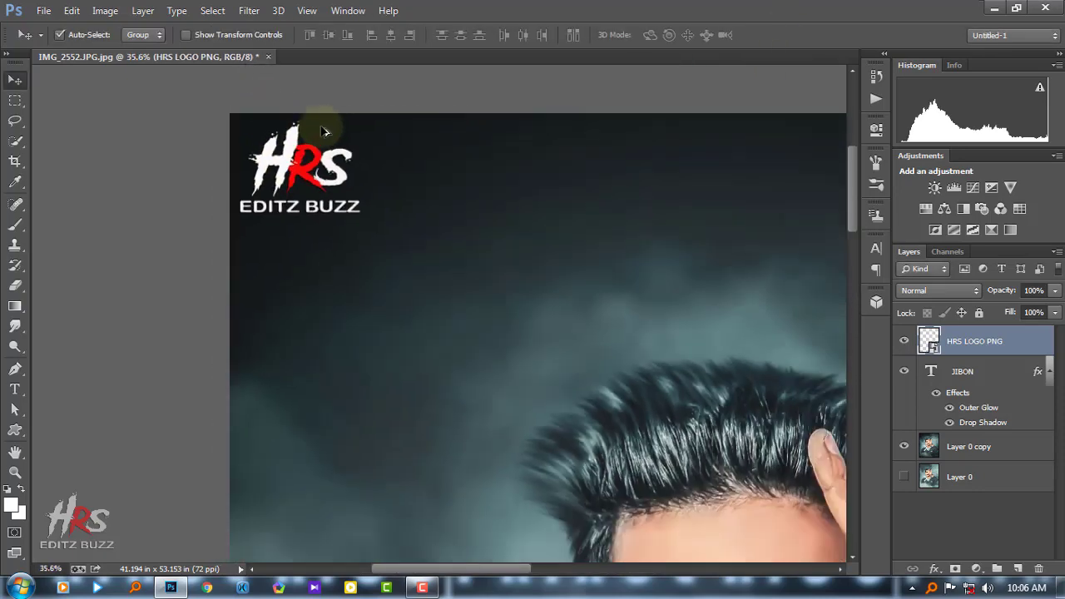
{"action": "scroll", "coordinate": [333, 130], "scroll_direction": "down", "scroll_amount": 12}
Step: Flatten the image, discarding hidden layers, and convert the Background into Layer 0
{"action": "right_click", "coordinate": [982, 348]}
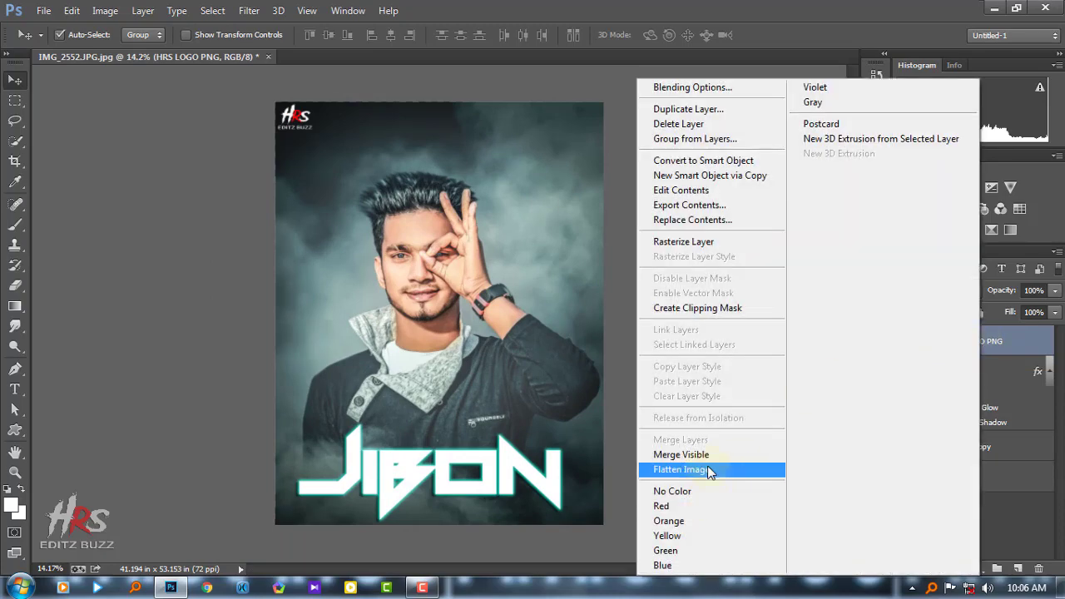
{"action": "left_click", "coordinate": [704, 468]}
{"action": "key", "text": "Return"}
{"action": "double_click", "coordinate": [992, 348]}
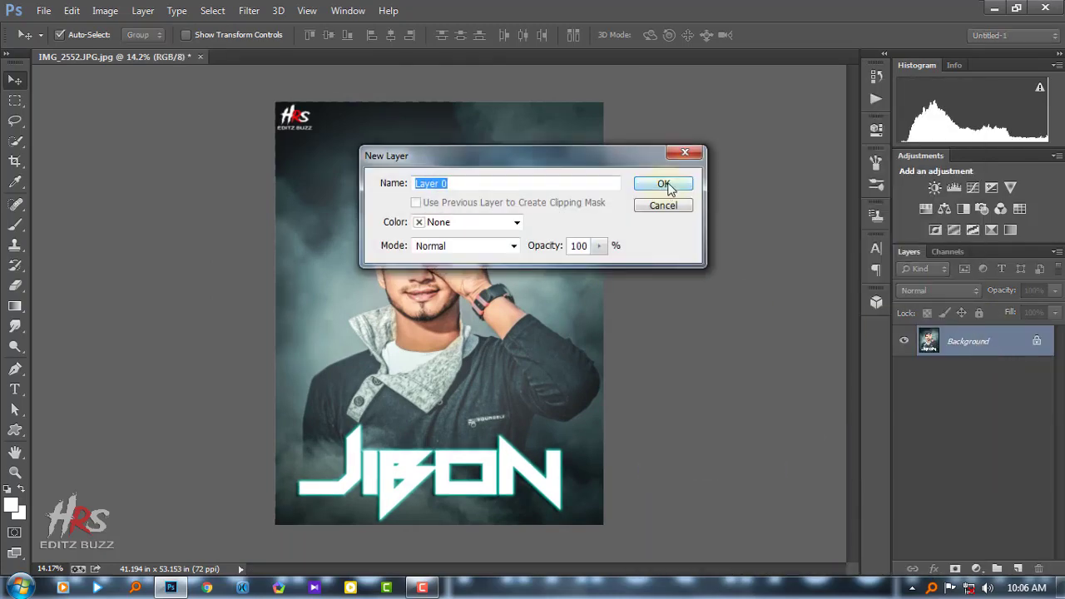
{"action": "left_click", "coordinate": [670, 183]}
Step: Save the poster to the Desktop as a JPEG at maximum quality 12
{"action": "left_click", "coordinate": [44, 10]}
{"action": "left_click", "coordinate": [65, 198]}
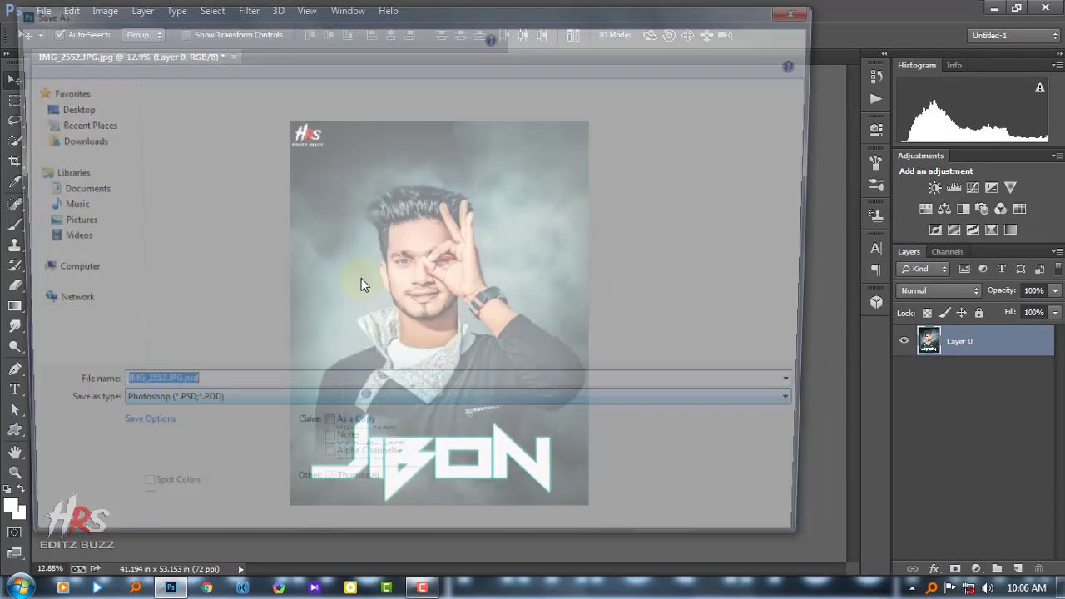
{"action": "left_click", "coordinate": [200, 410]}
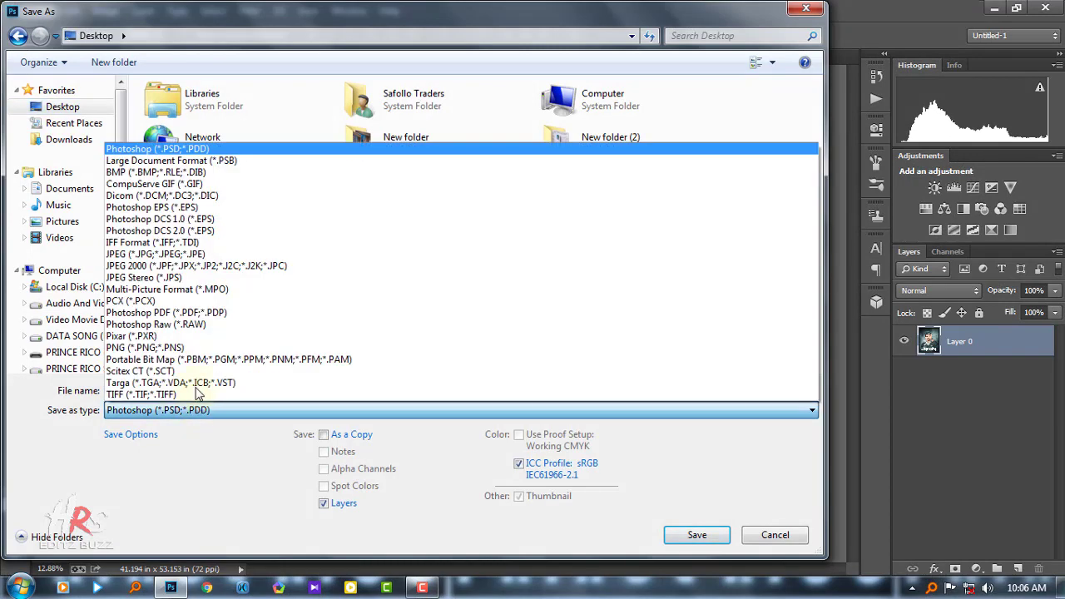
{"action": "left_click", "coordinate": [158, 243]}
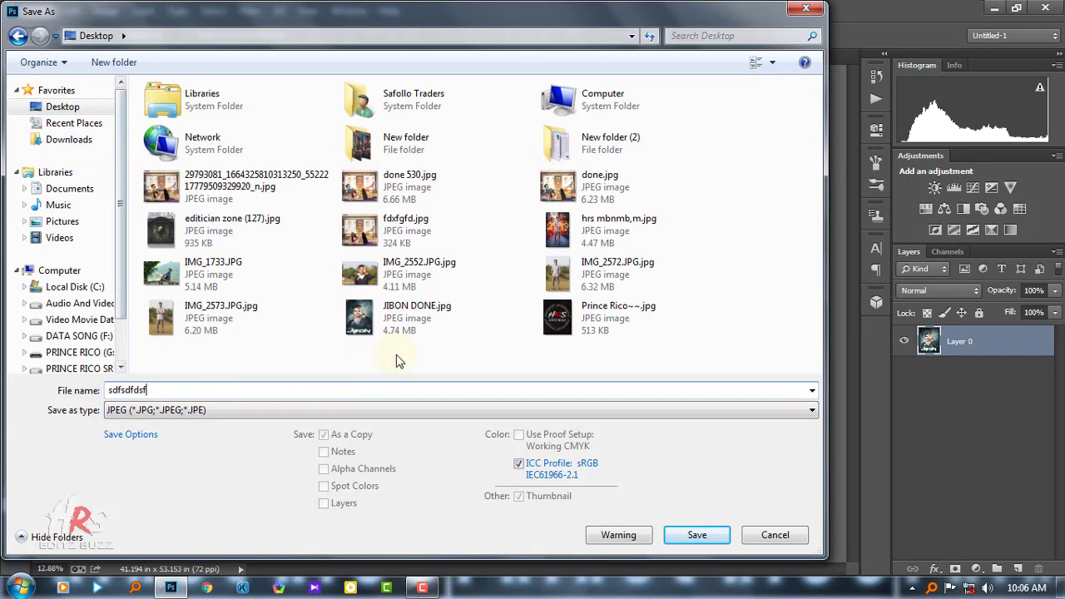
{"action": "left_click", "coordinate": [704, 537]}
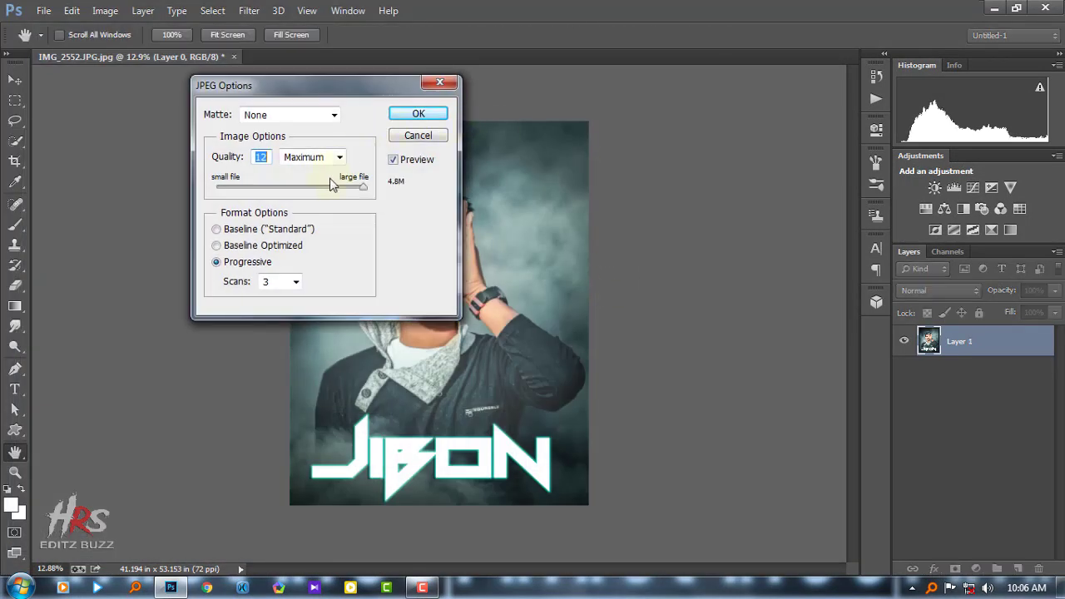
{"action": "left_click", "coordinate": [417, 117]}
{"action": "left_click", "coordinate": [423, 588]}
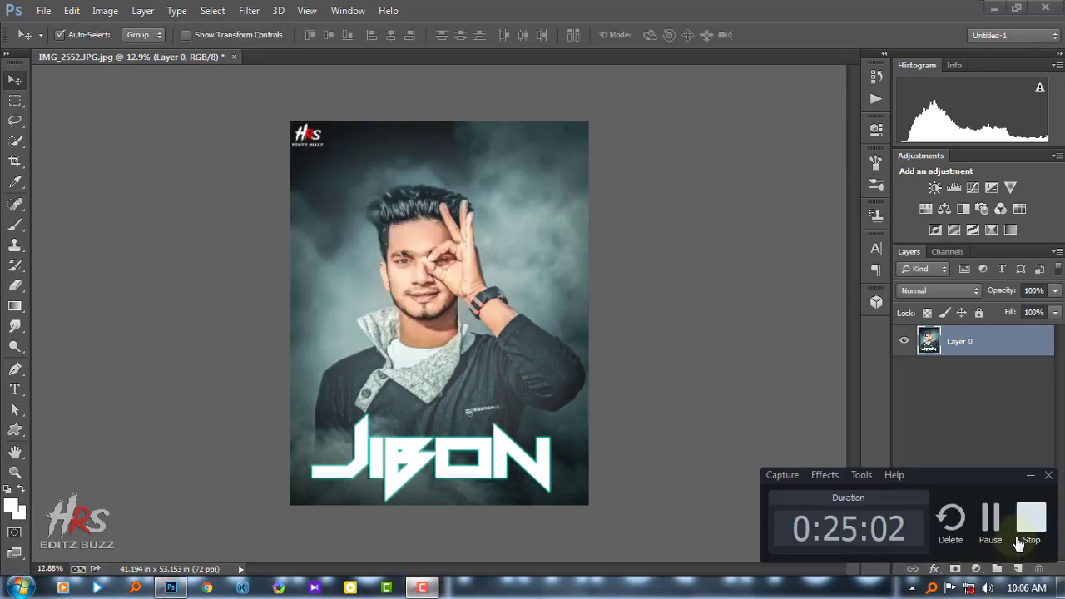